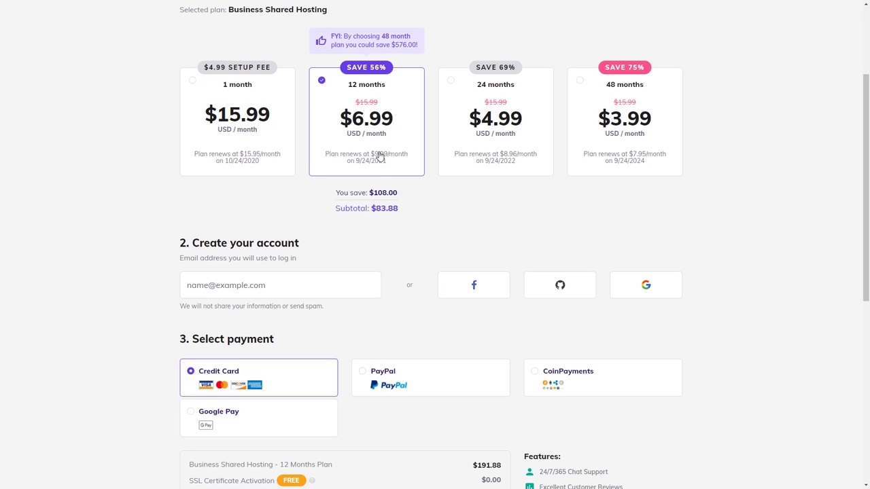
Apply the coupon code HA10 to the 12-month Business Shared Hosting order.
scroll(378, 195, "down", 1)
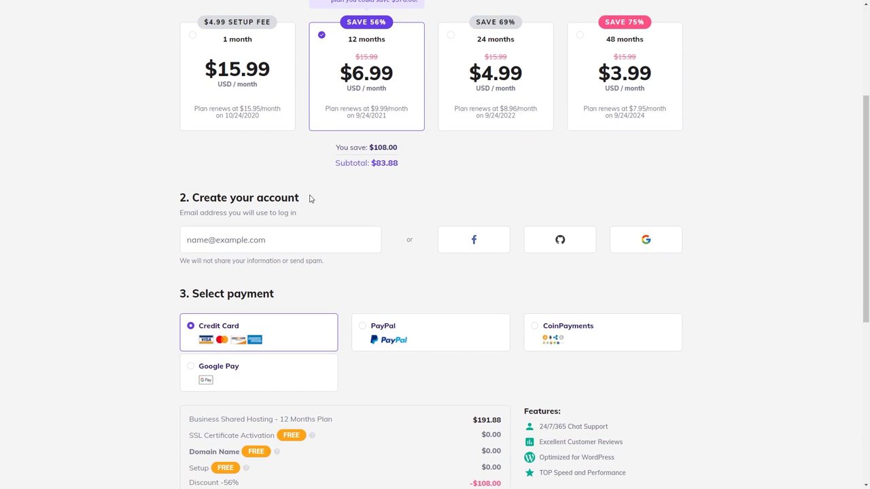
scroll(254, 260, "down", 2)
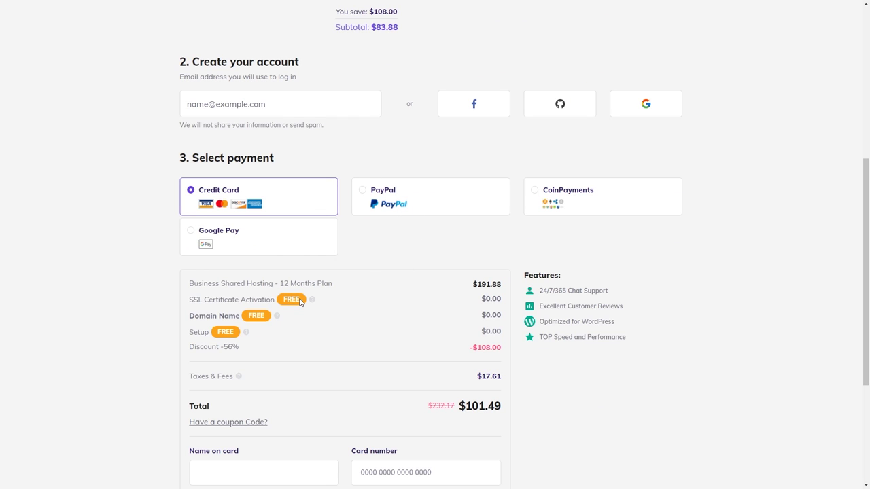
scroll(358, 332, "down", 2)
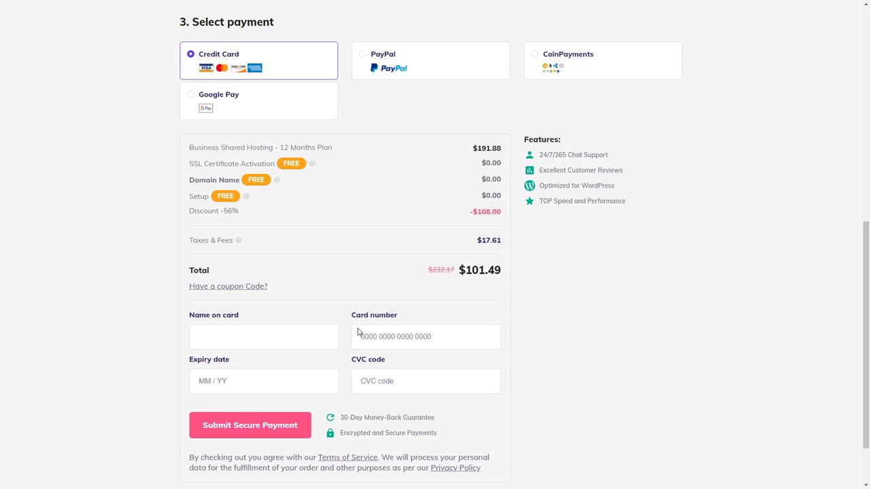
left_click(260, 287)
type("H")
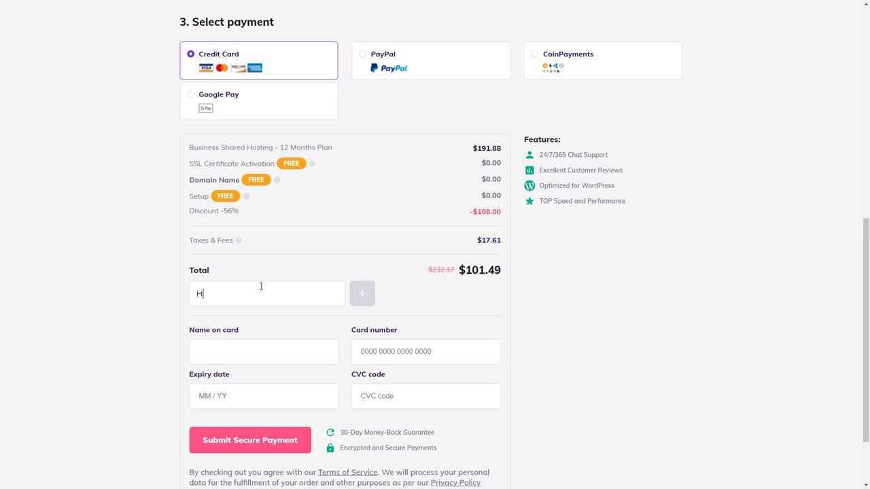
type("A10")
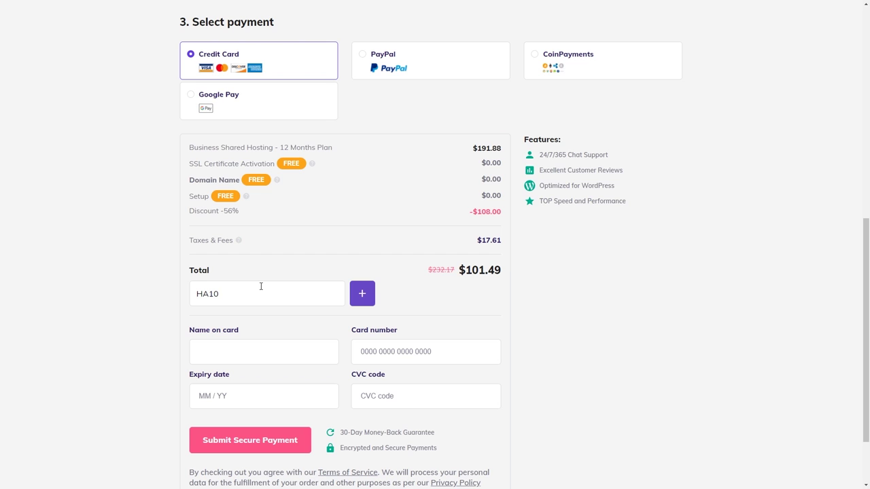
left_click(367, 300)
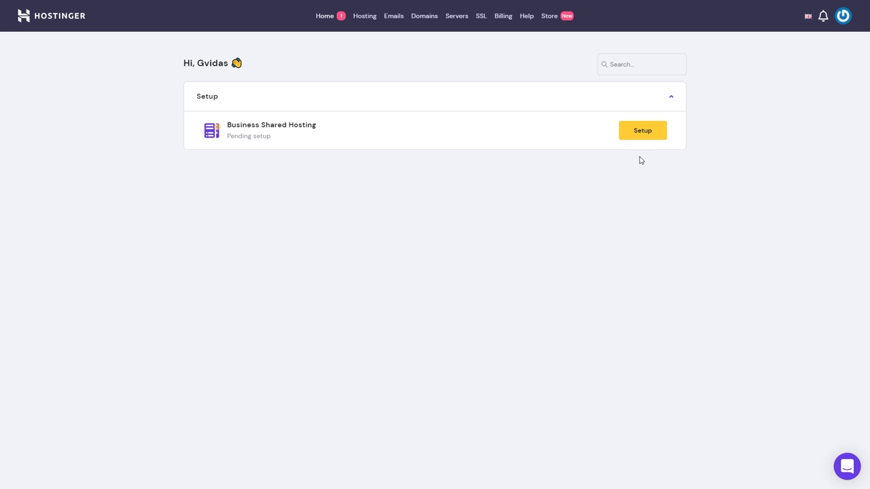
Start the guided setup of the pending Business Shared Hosting plan and choose to claim a free domain.
left_click(644, 129)
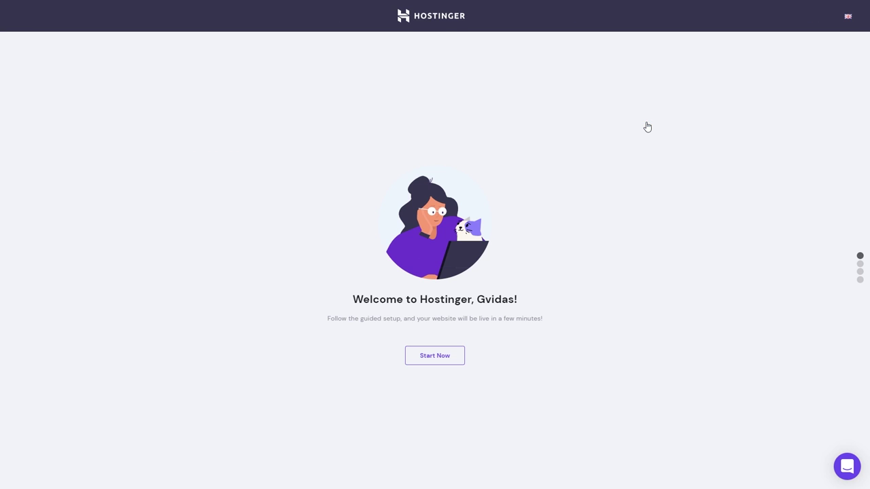
left_click(435, 355)
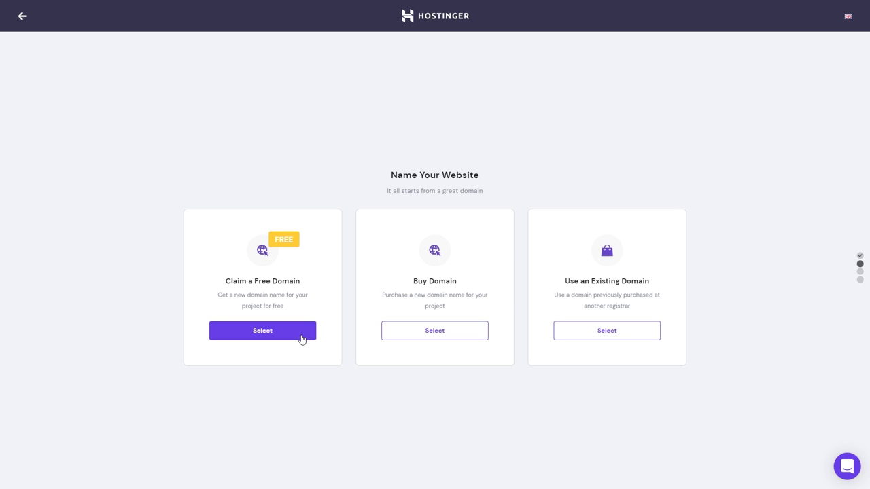
left_click(301, 339)
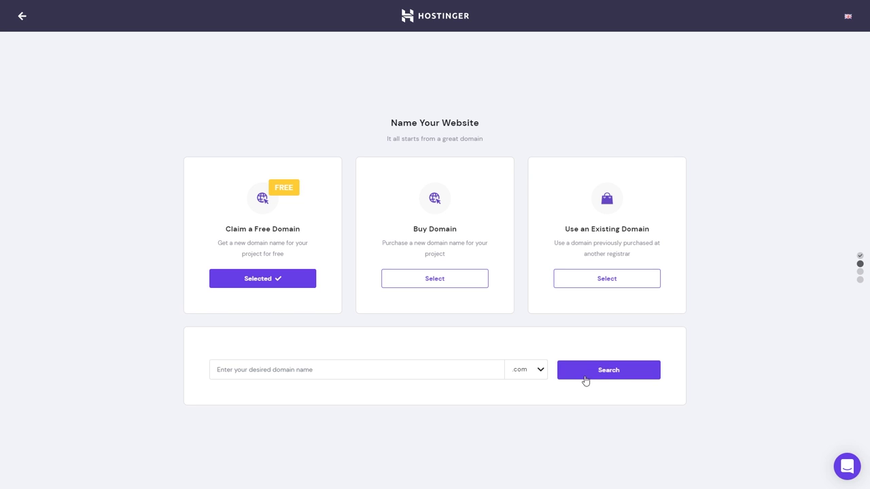
Search for the free domain academytutorlal with the .online extension and continue with it.
left_click(540, 371)
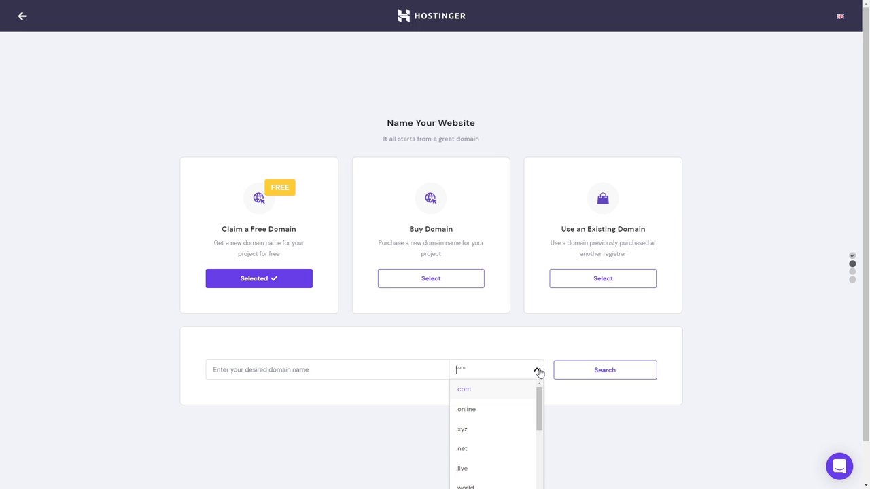
left_click(509, 412)
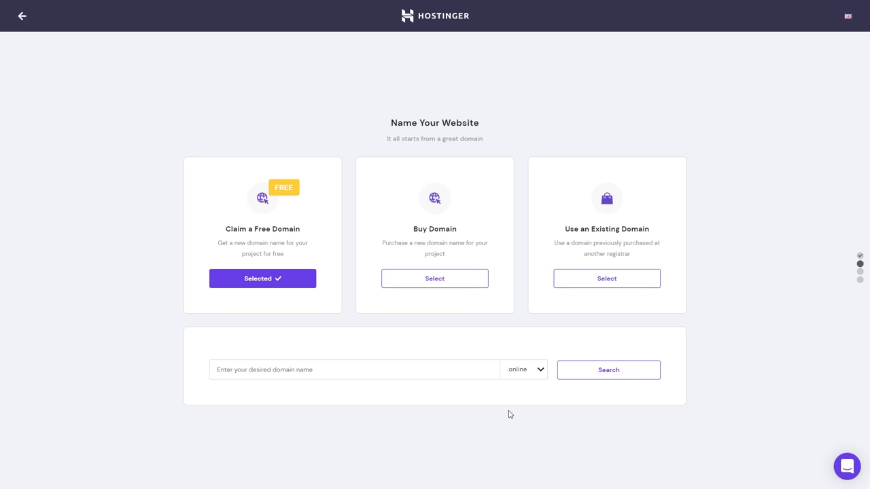
left_click(425, 370)
type("academytutorial")
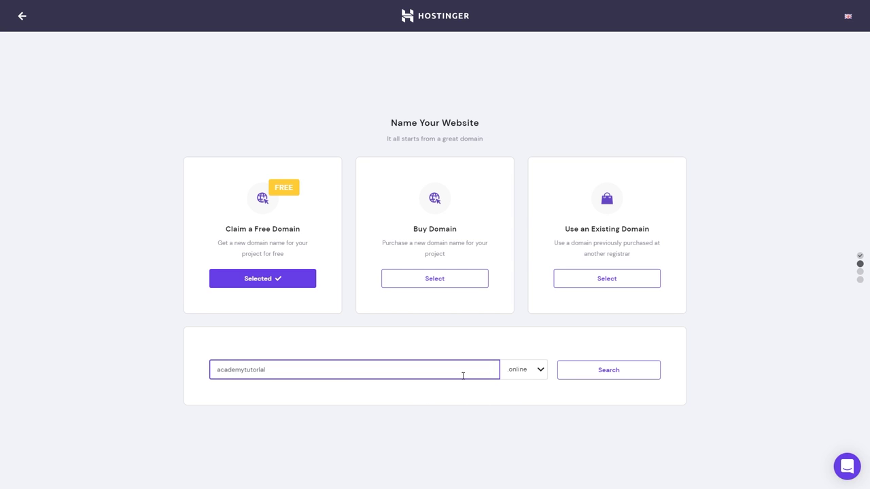
left_click(611, 373)
left_click(611, 375)
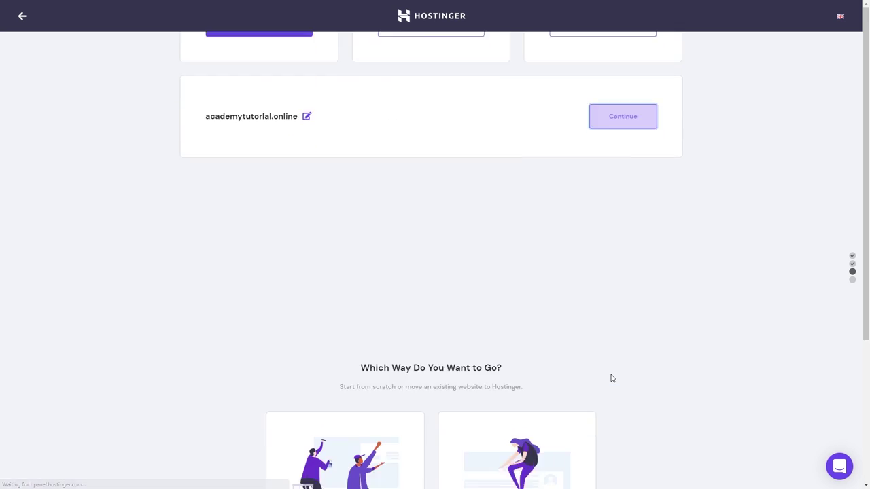
Choose to build a new site with WooCommerce and enter the admin account's password.
left_click(353, 345)
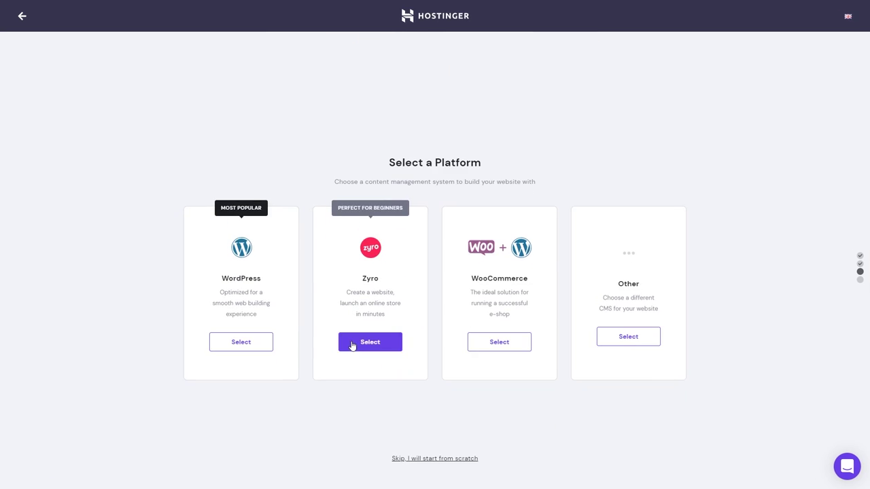
left_click(504, 347)
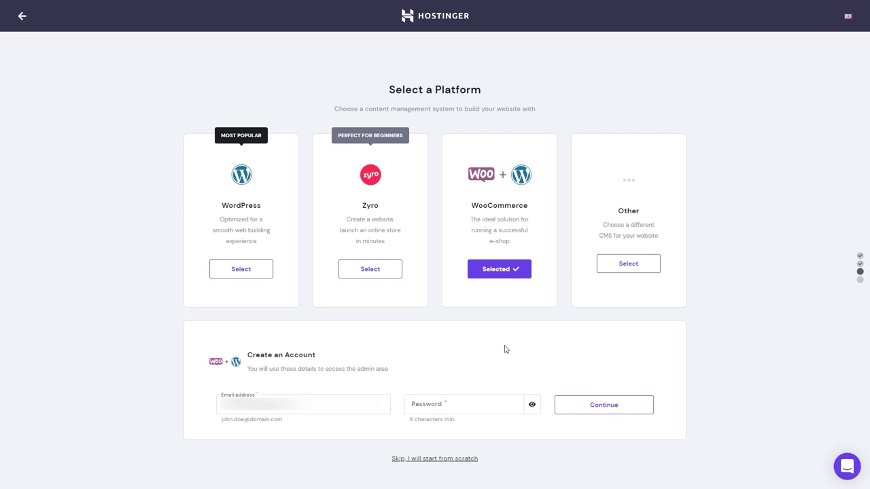
key("Tab")
key("ctrl+v")
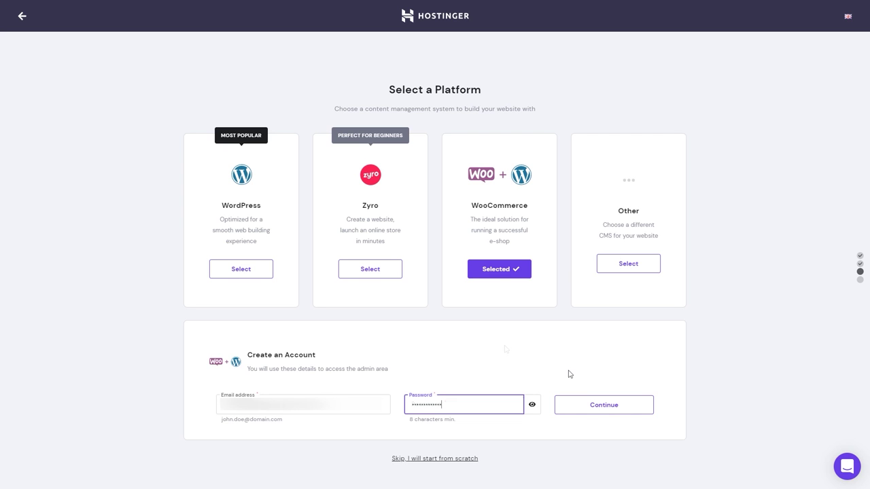
left_click(587, 404)
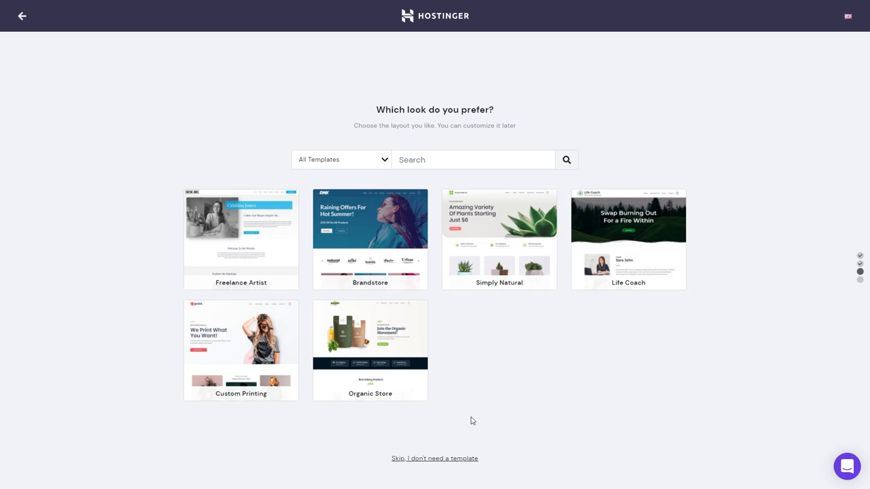
Skip the template choice and finish the website setup.
left_click(454, 460)
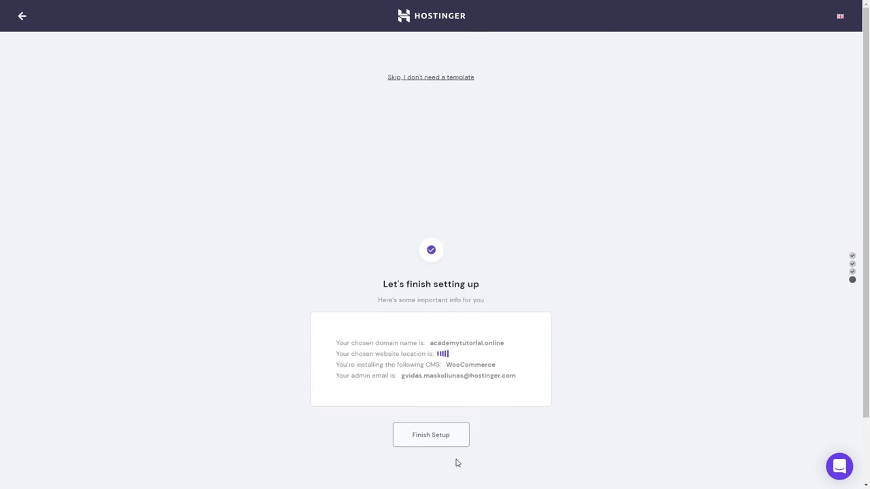
left_click(431, 365)
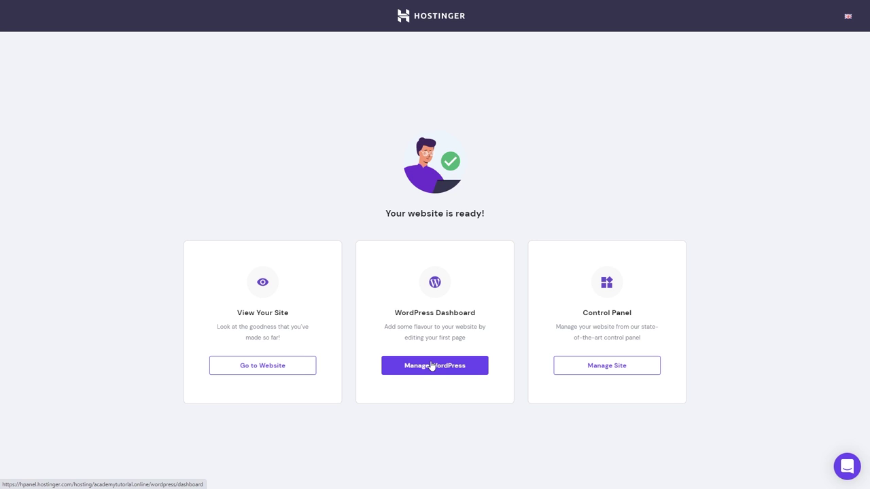
Open the site's control panel and complete the registration of academytutorlal.online with the filled-in contact details.
left_click(586, 373)
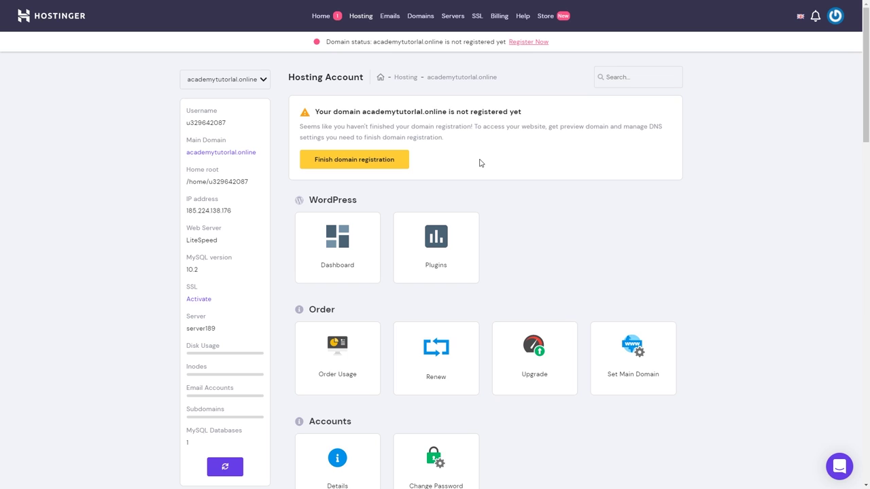
left_click(388, 166)
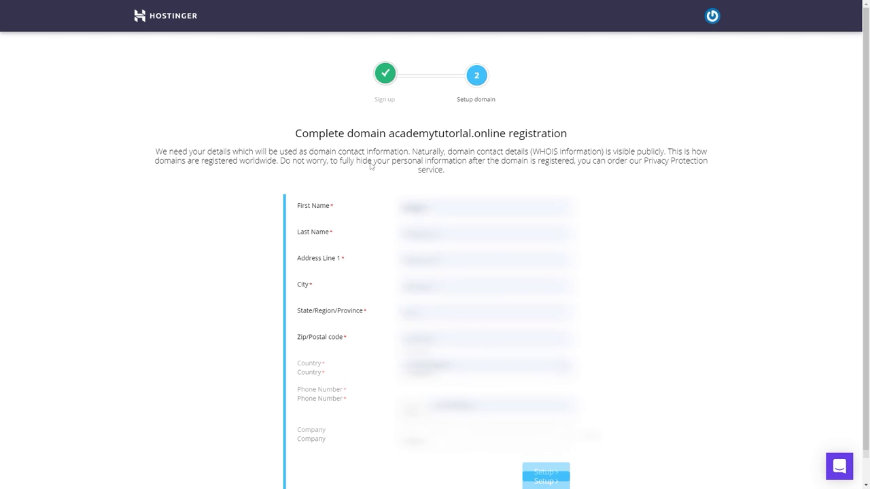
left_click(550, 471)
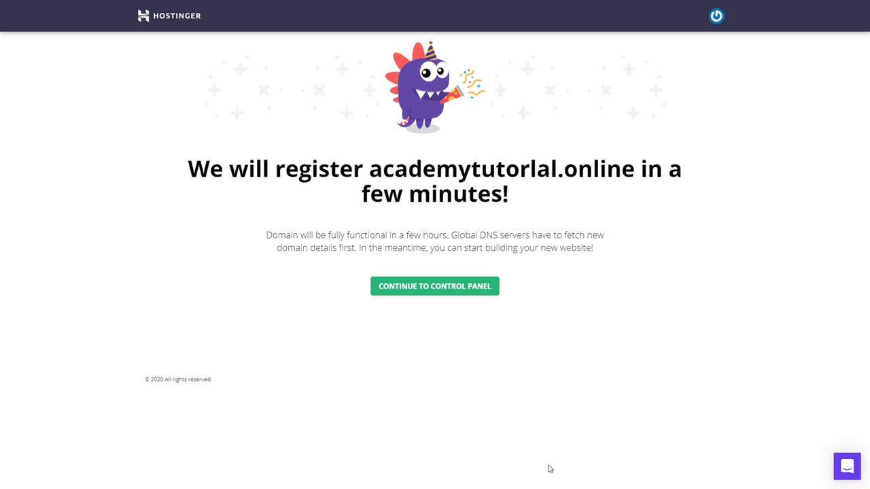
left_click(450, 294)
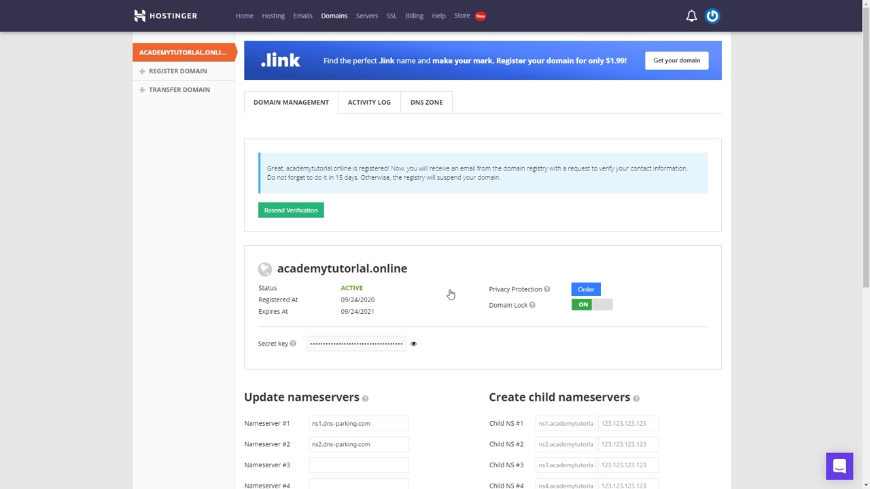
Open the SSL settings of the academytutorlal.online hosting account.
left_click(271, 17)
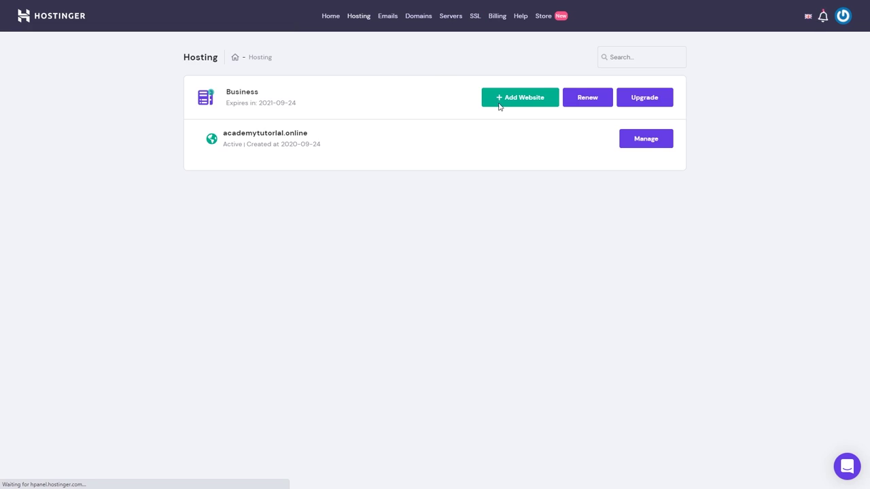
left_click(645, 141)
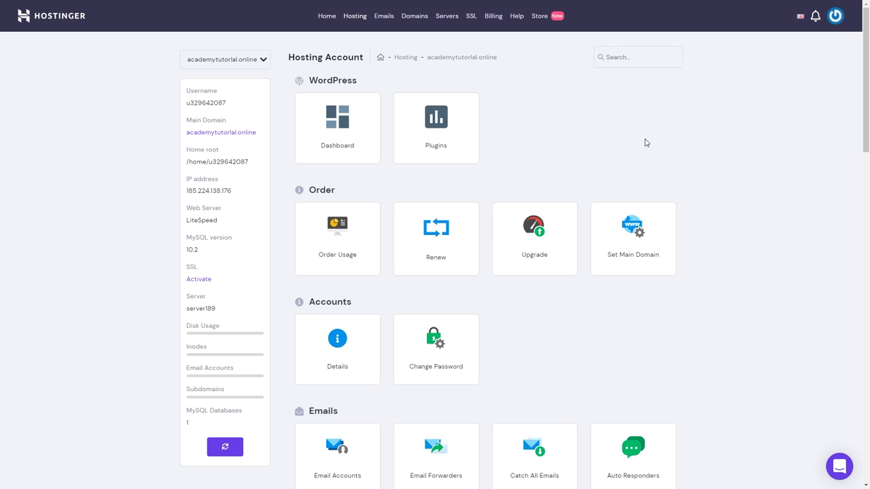
scroll(646, 142, "down", 9)
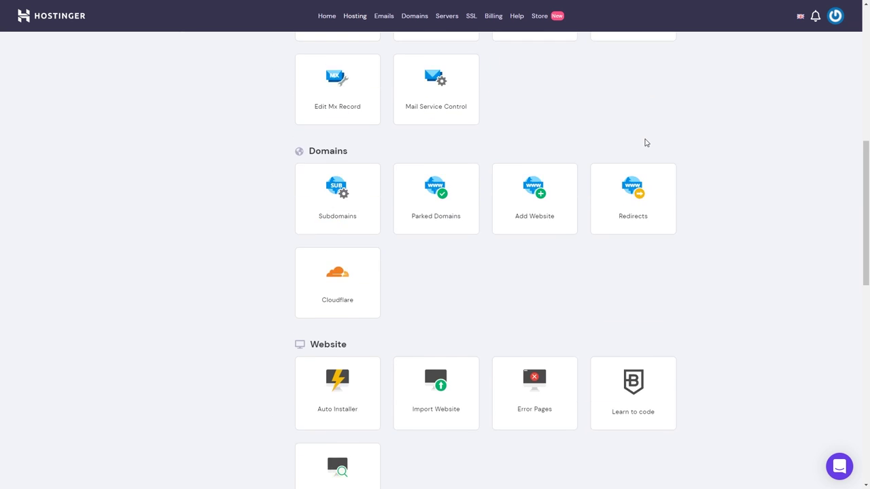
scroll(646, 142, "down", 7)
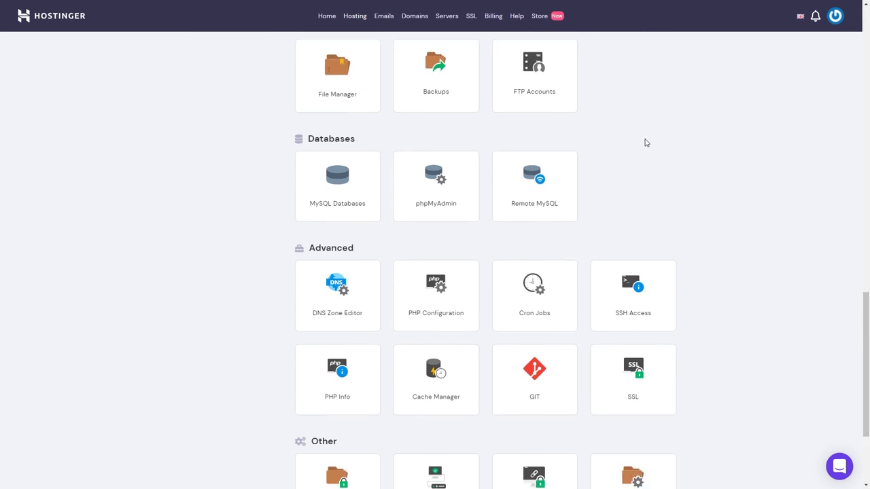
left_click(643, 299)
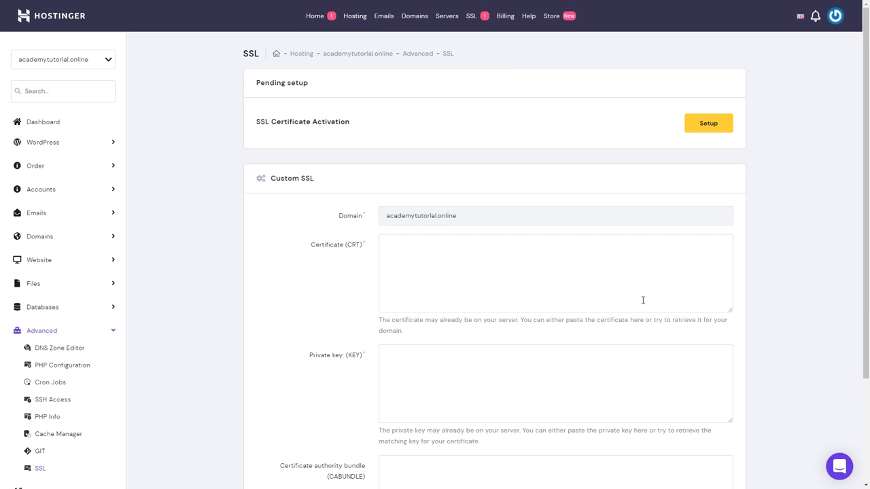
Activate the pending SSL certificate for academytutorlal.online and install it on the domain.
left_click(719, 126)
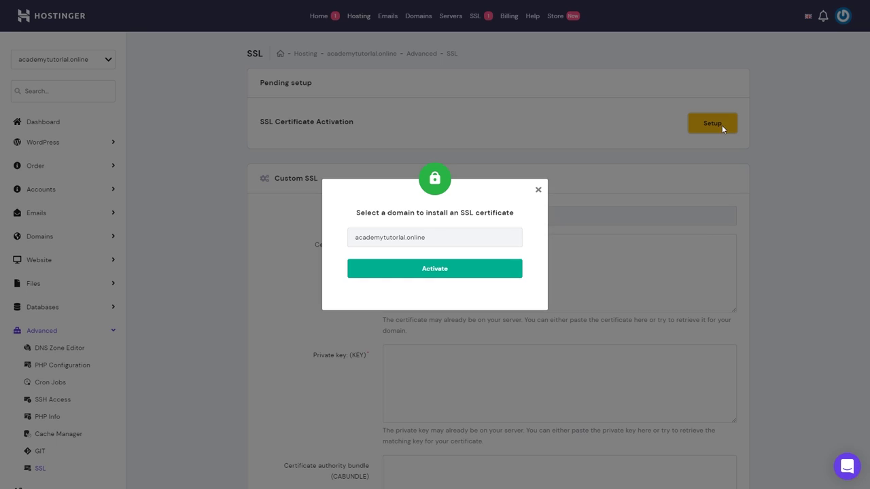
left_click(431, 270)
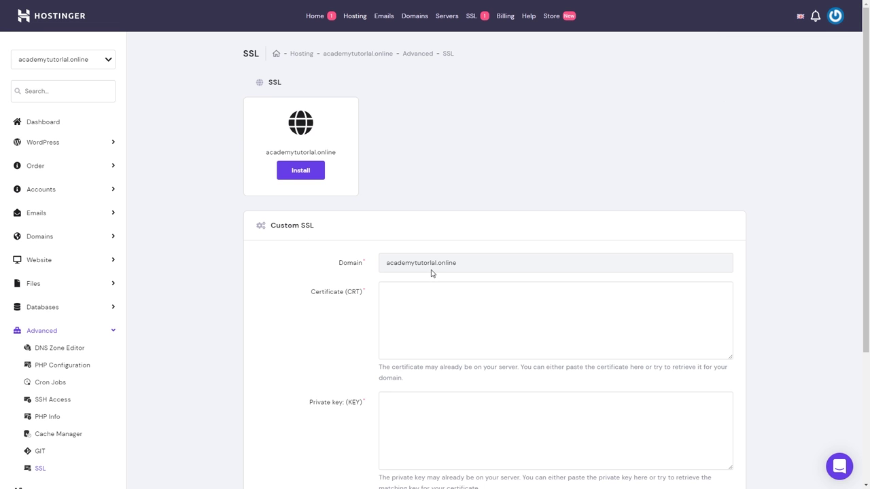
left_click(307, 175)
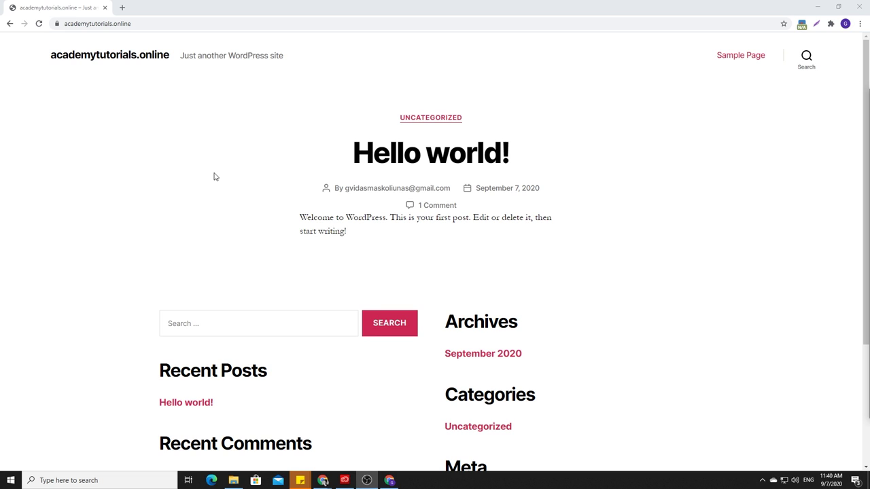
left_click(155, 20)
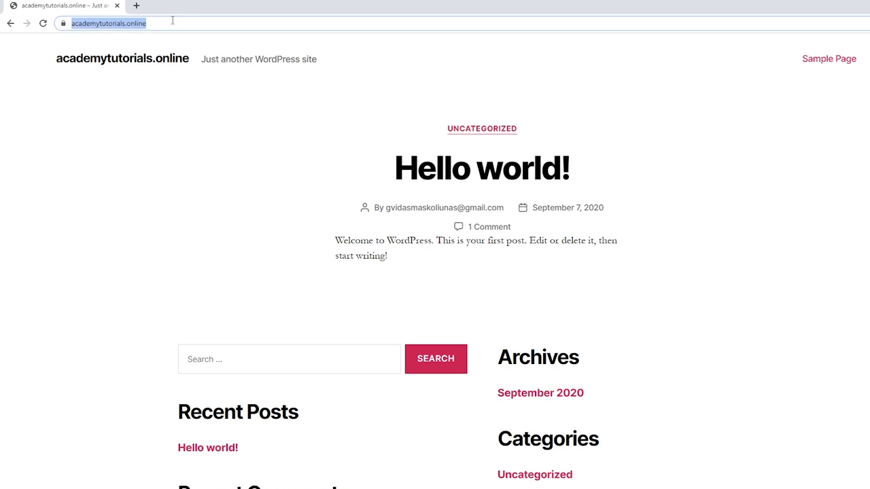
left_click(173, 20)
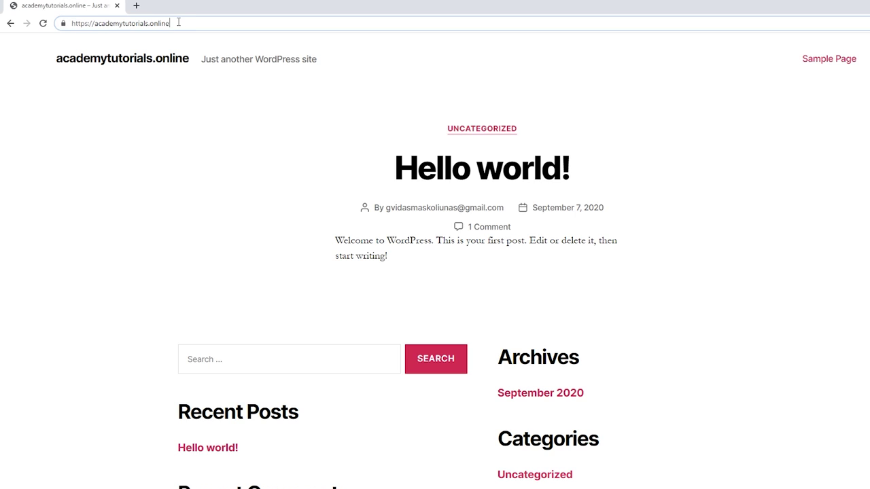
type("p-admin")
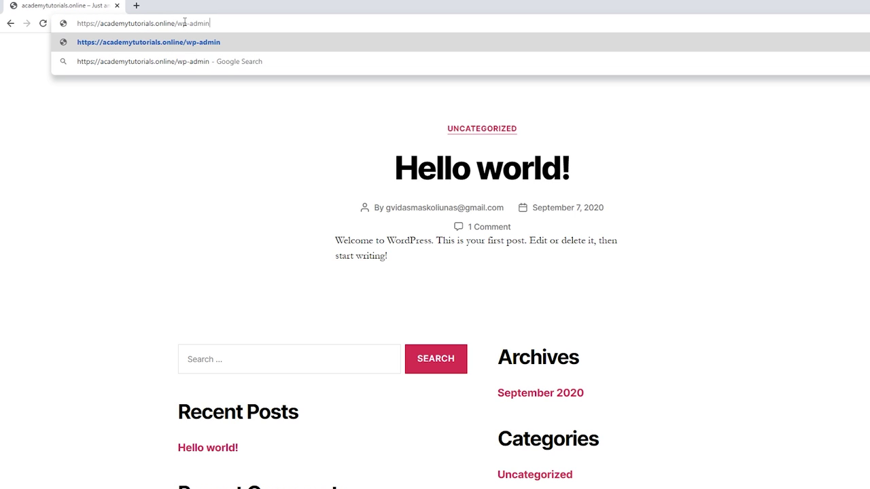
key("Return")
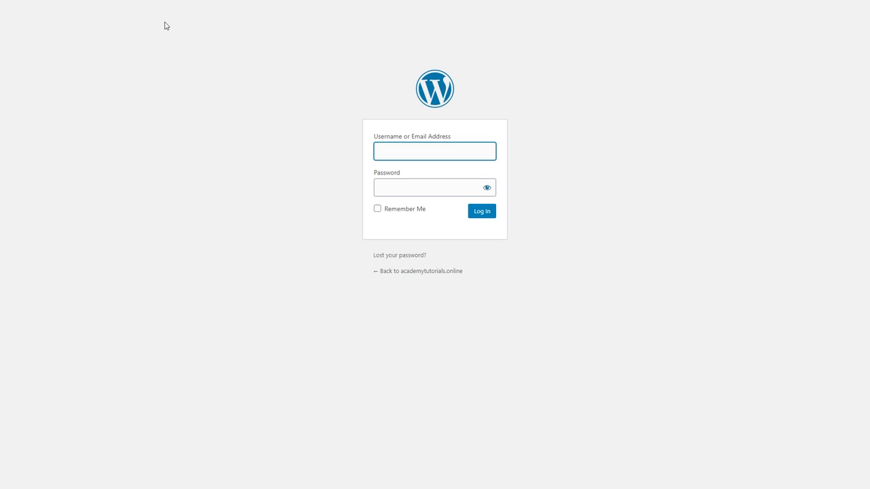
Log in to the WordPress admin with the account's username and password, keeping the login remembered.
left_click(390, 214)
left_click(483, 212)
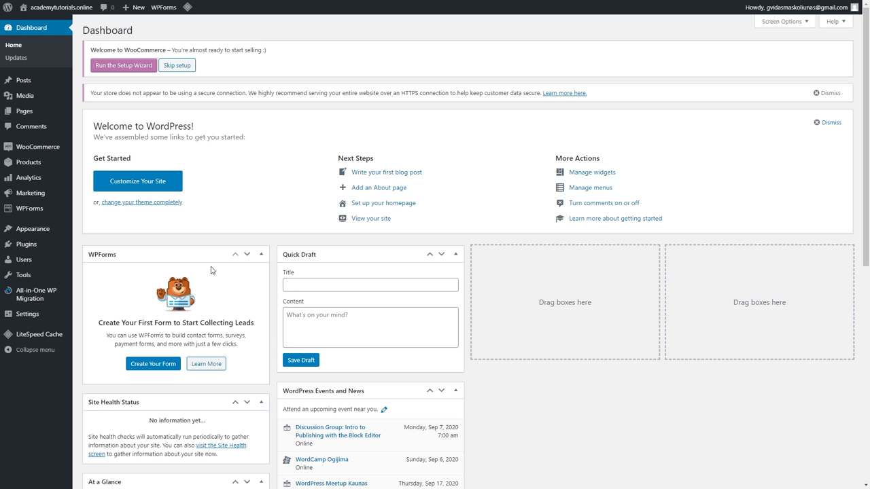
Find the Neve theme among the available new themes, install it and activate it.
mouse_move(36, 231)
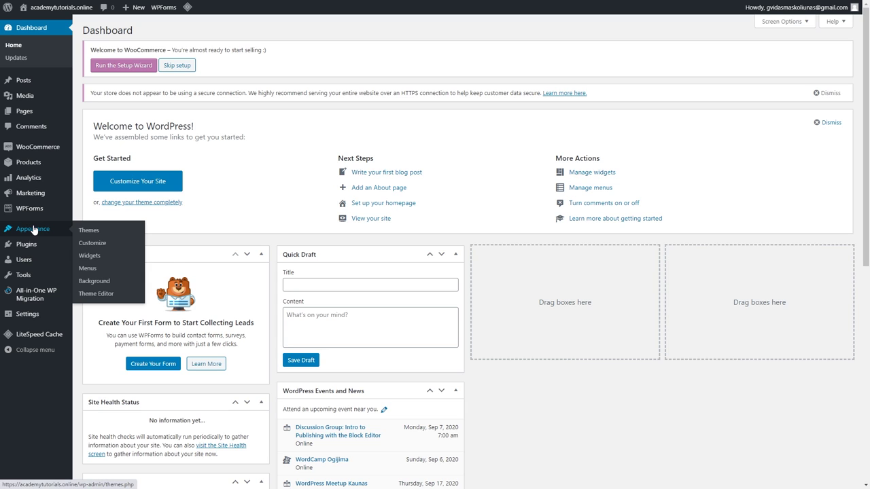
left_click(87, 234)
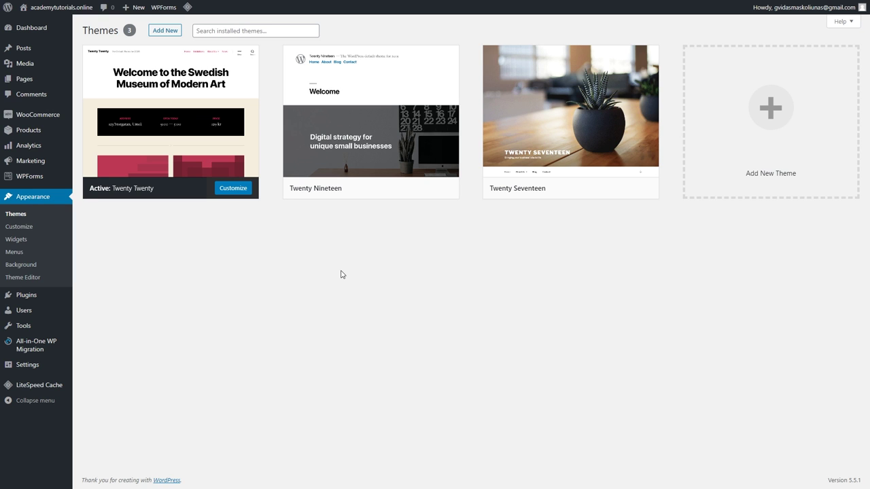
left_click(164, 32)
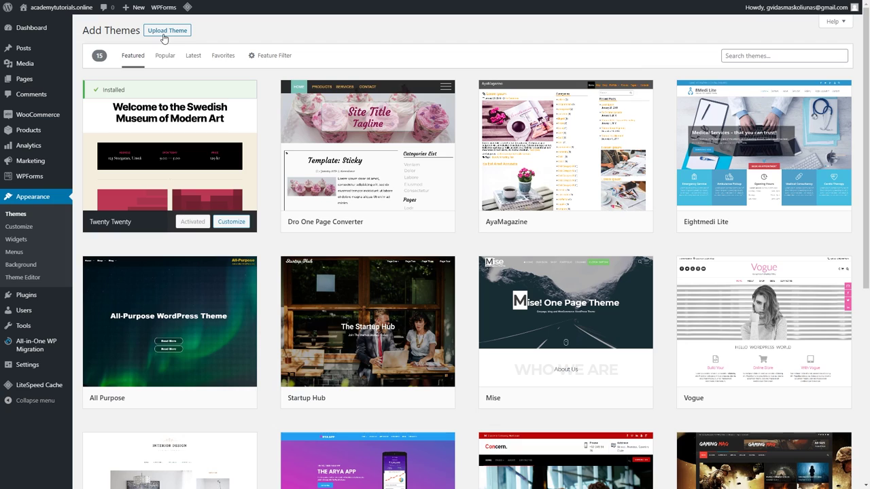
left_click(736, 53)
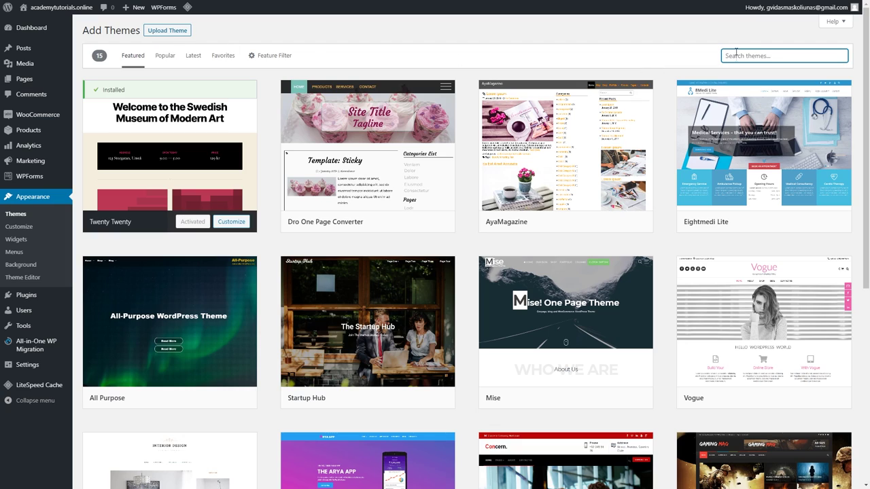
type("Neve")
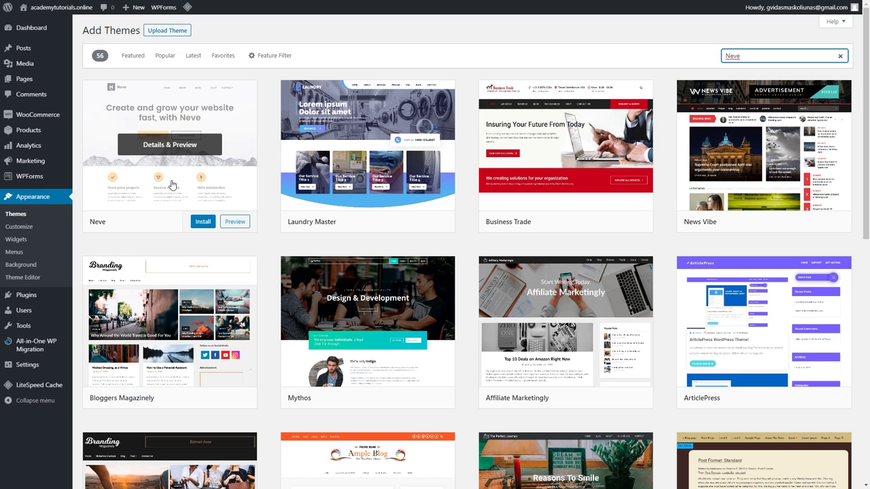
left_click(202, 222)
left_click(190, 222)
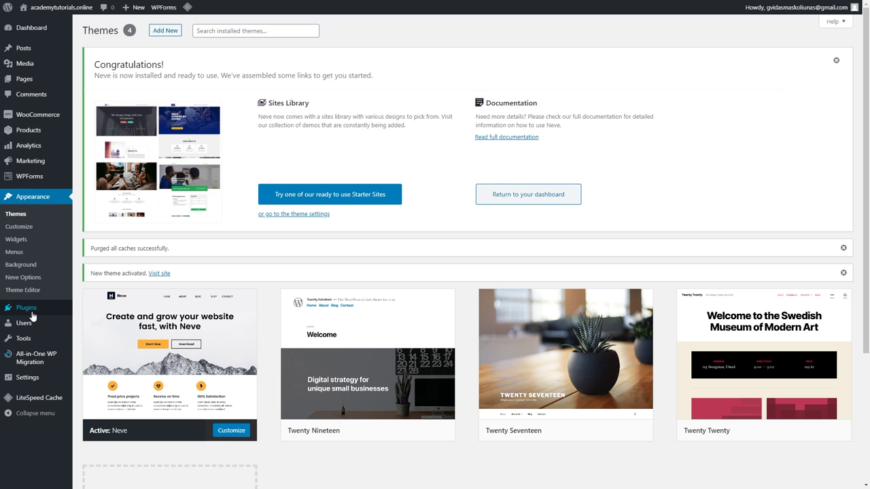
Search the available plugins for Elementor, then install and activate Elementor Page Builder.
mouse_move(32, 315)
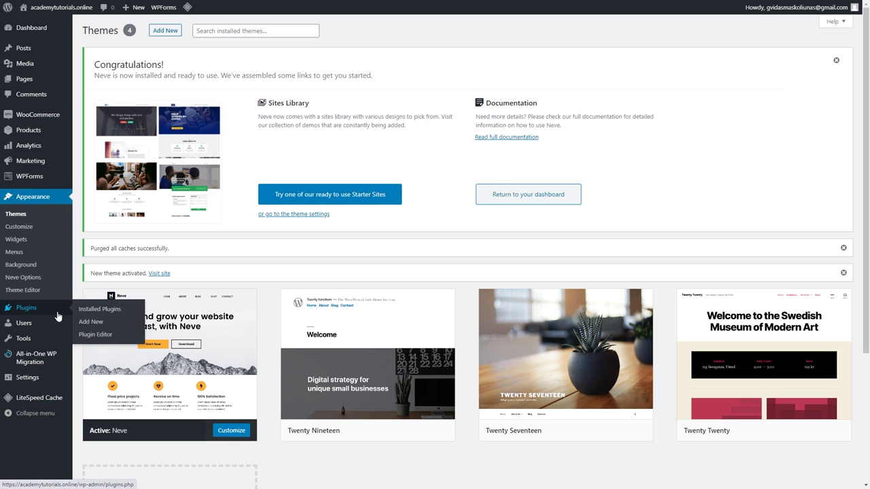
left_click(91, 321)
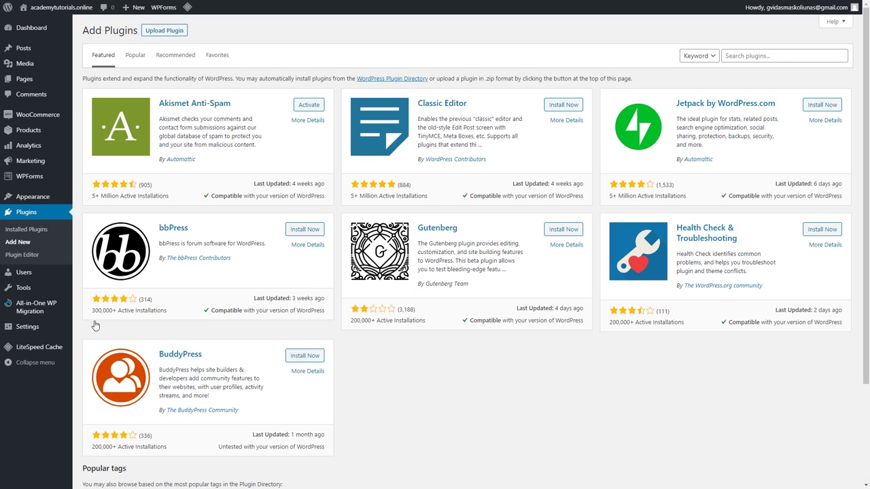
left_click(771, 55)
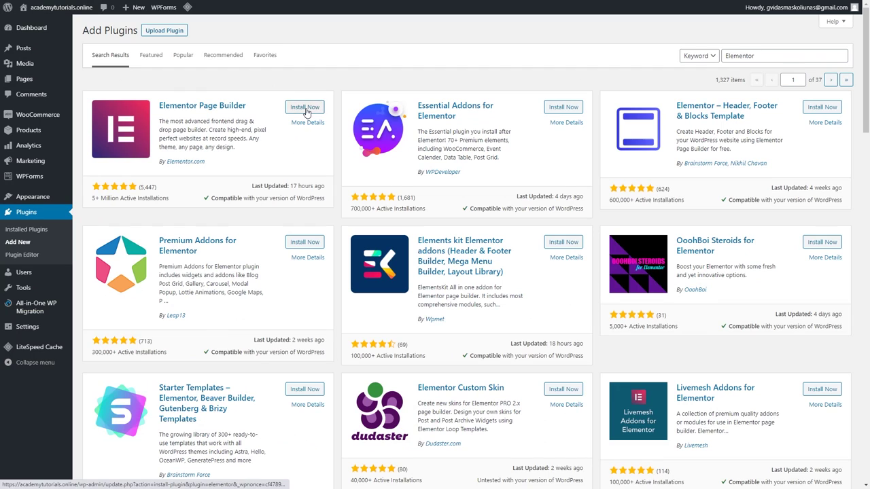
left_click(305, 109)
left_click(307, 109)
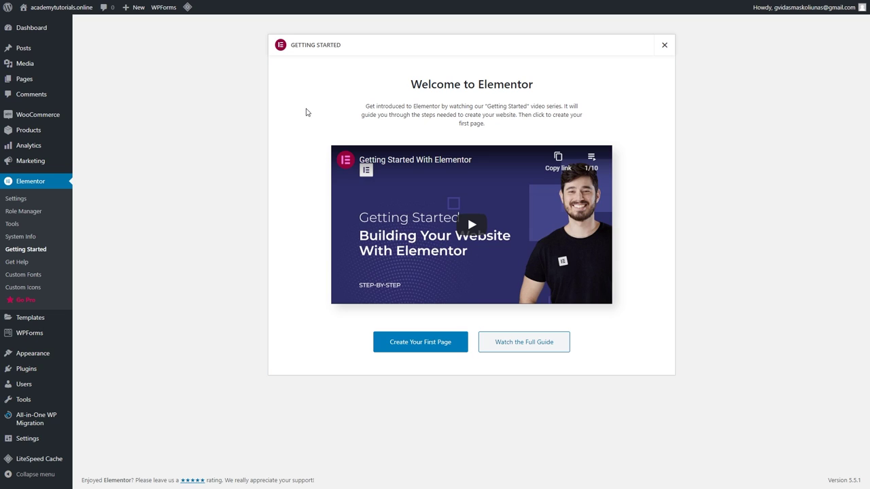
Search the available plugins for "simple social icons", then install and activate Simple Social Icons.
mouse_move(48, 375)
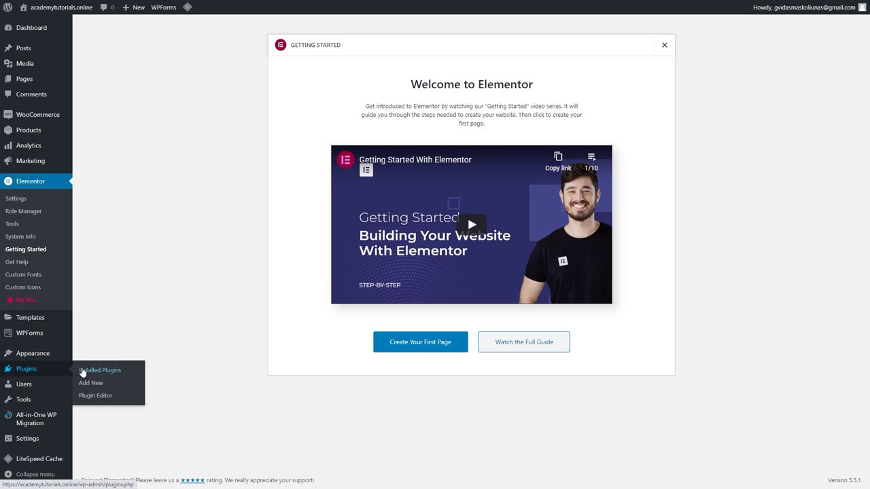
left_click(92, 384)
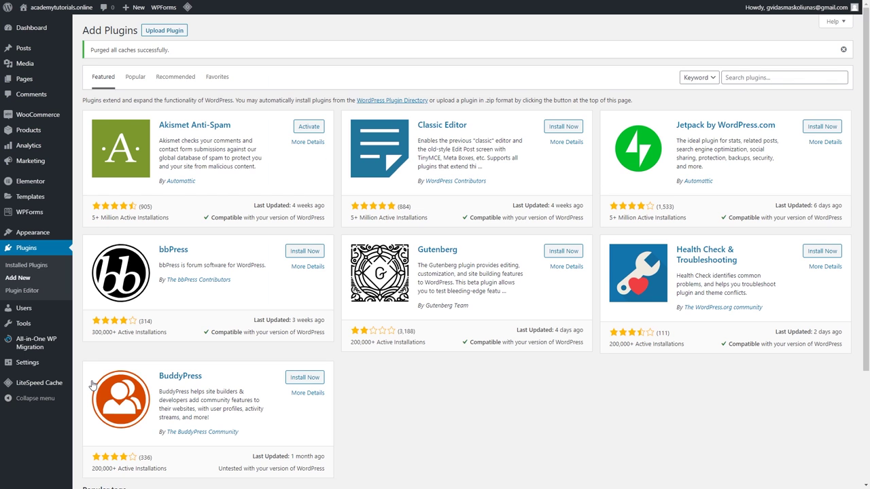
left_click(752, 77)
type("simple social icons")
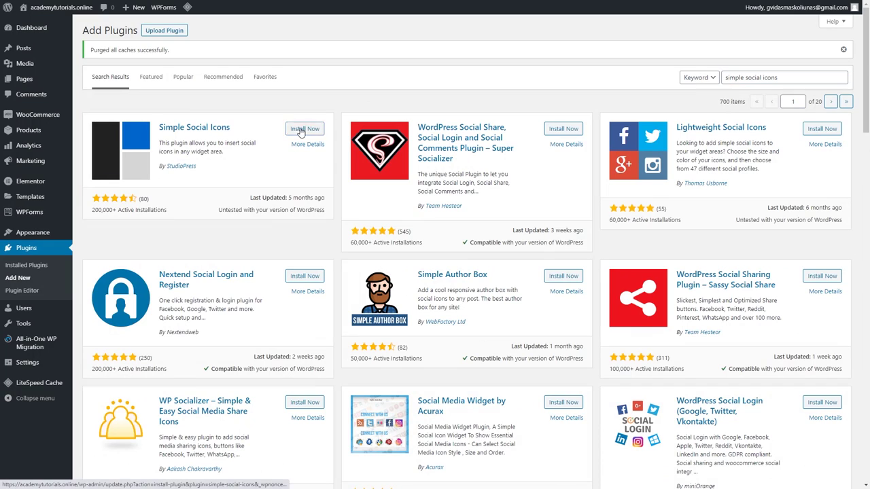
left_click(301, 131)
left_click(301, 131)
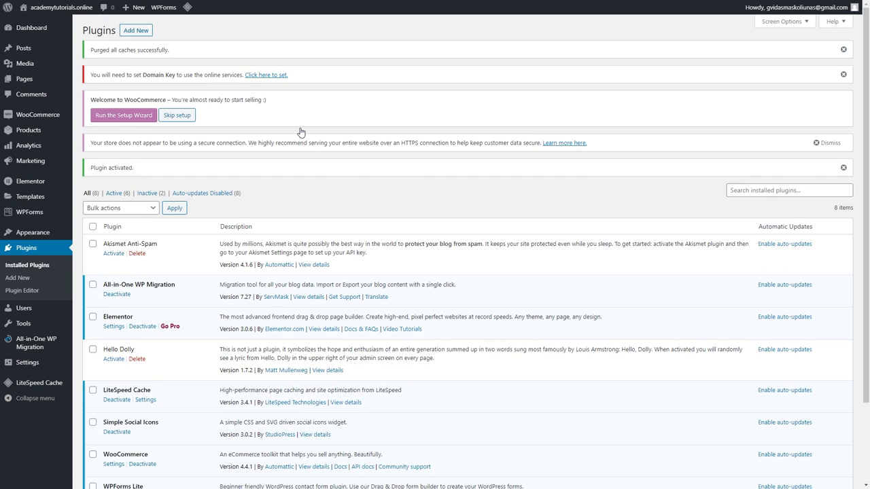
Move the default Sample Page from the site's pages to the trash.
scroll(301, 131, "down", 2)
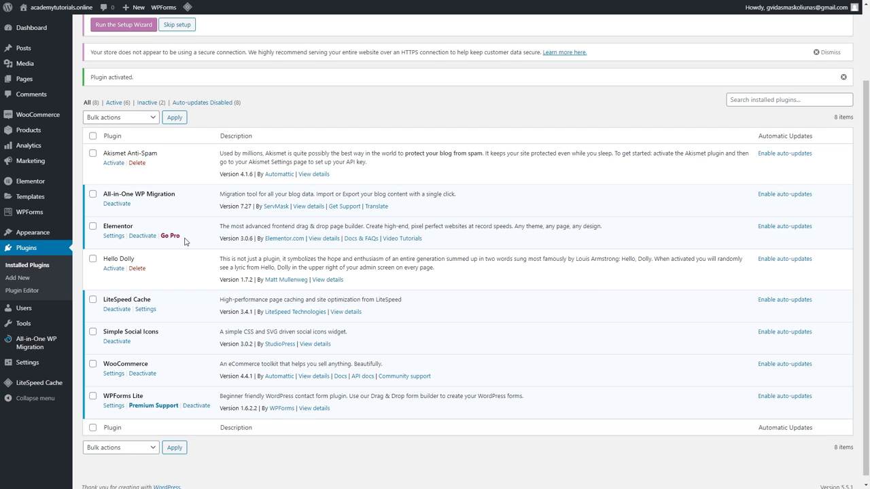
left_click(82, 84)
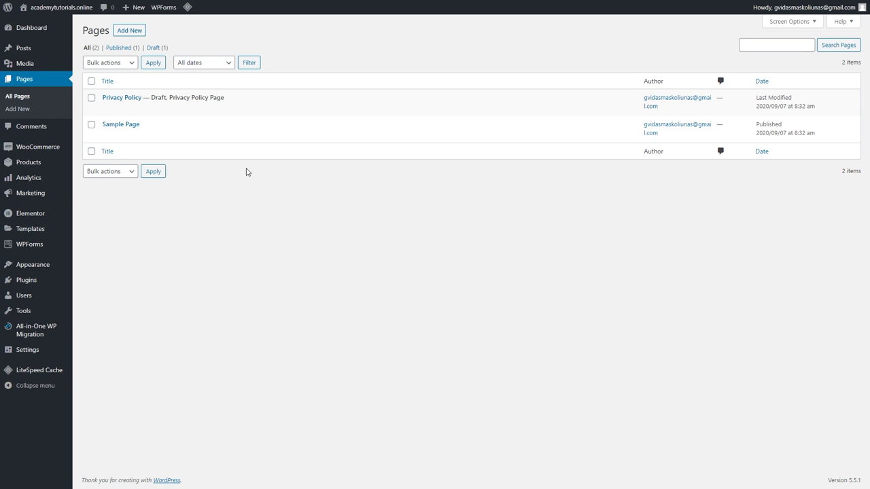
mouse_move(127, 134)
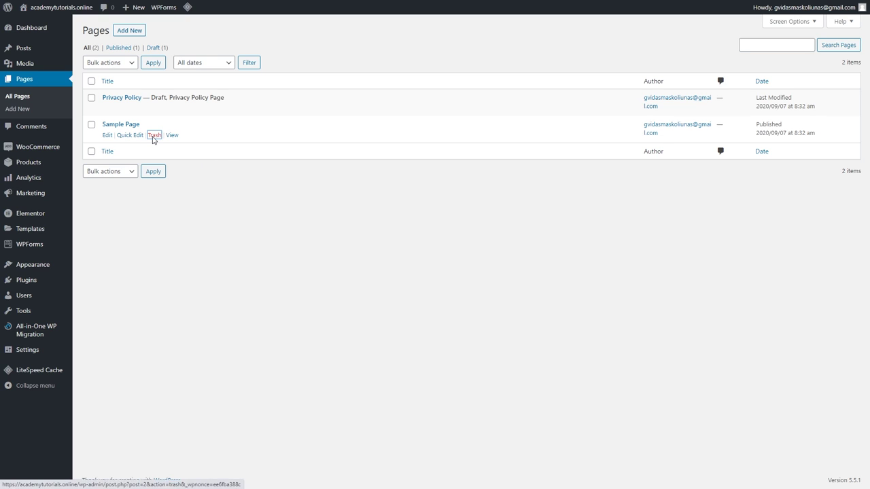
left_click(152, 140)
mouse_move(161, 141)
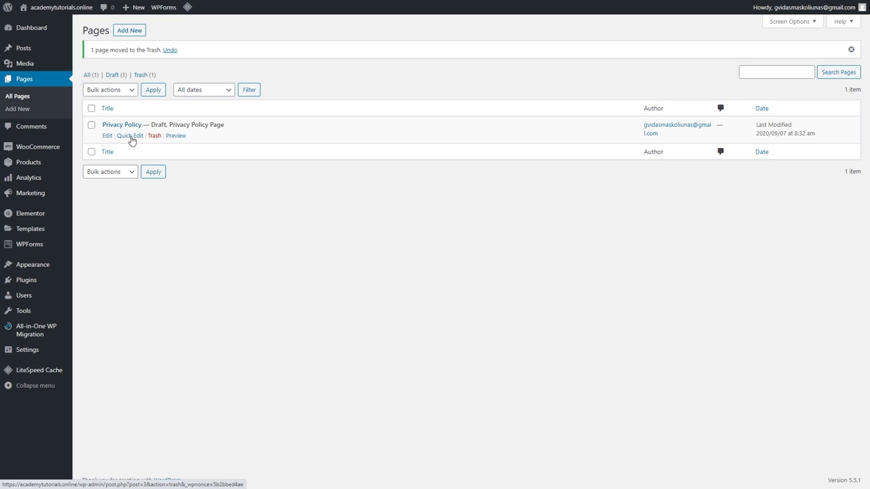
Publish a new empty page titled "Shipping and Delivery" and return to the list of pages.
left_click(129, 31)
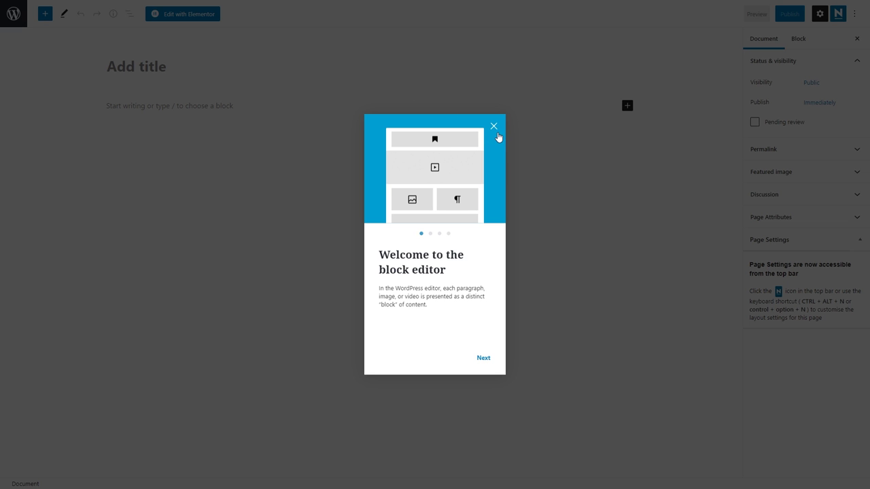
left_click(496, 130)
left_click(189, 67)
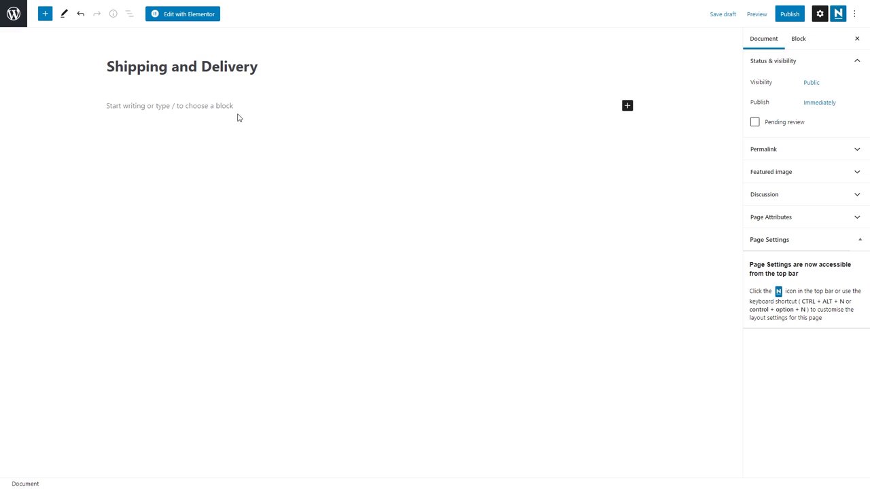
left_click(788, 15)
left_click(786, 20)
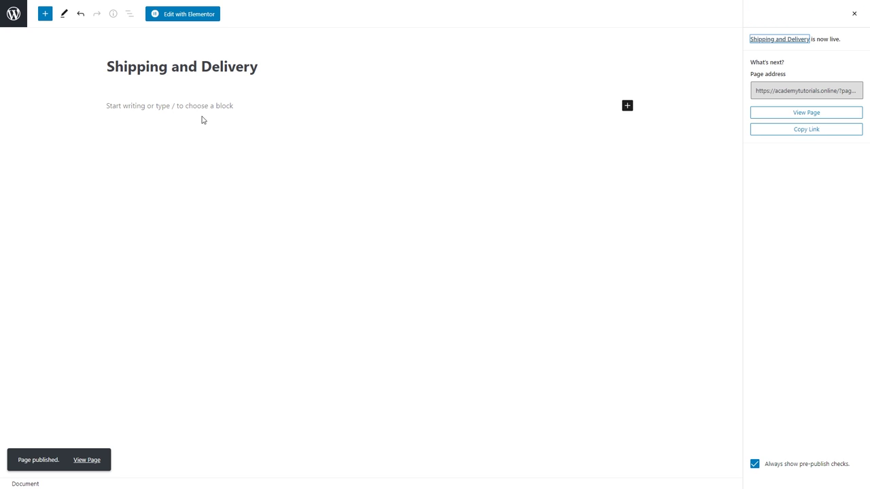
left_click(9, 14)
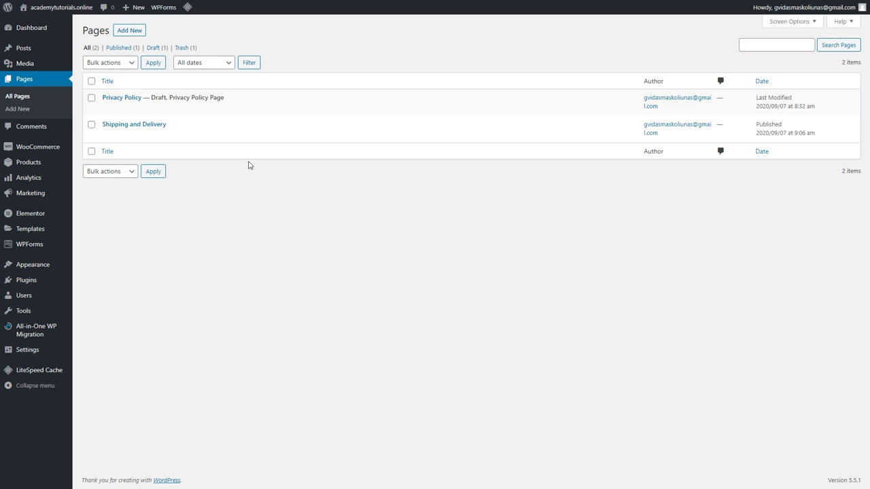
Publish a new empty page titled "Blog" and return to the list of pages.
left_click(133, 33)
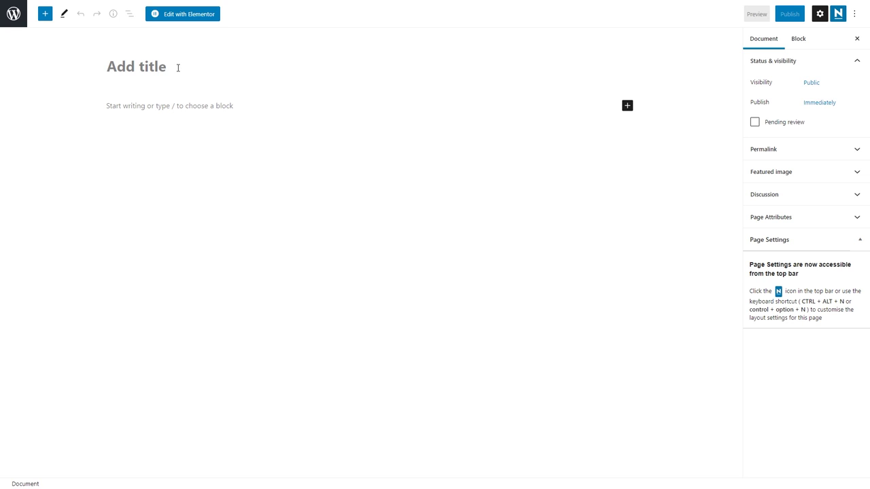
type("Blog")
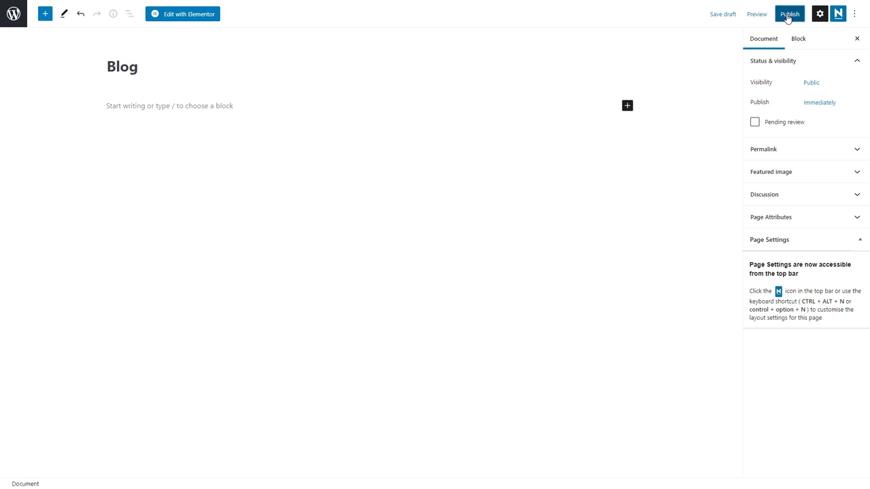
left_click(800, 19)
left_click(786, 17)
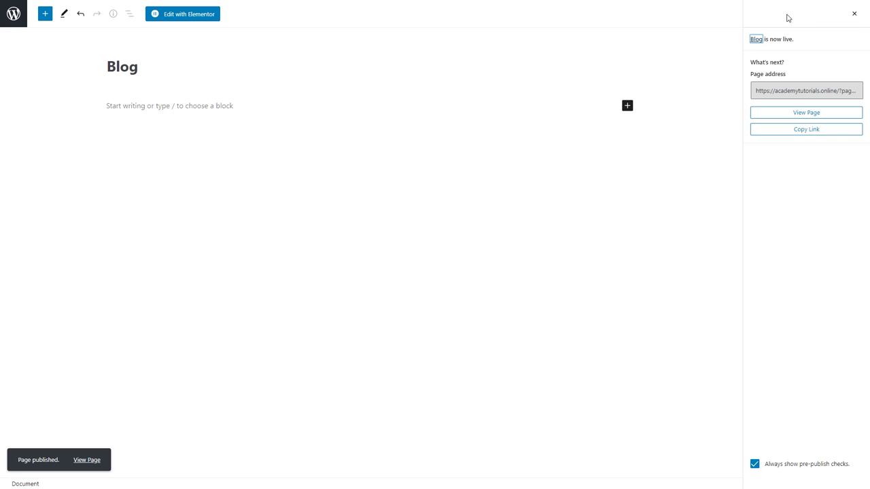
left_click(19, 23)
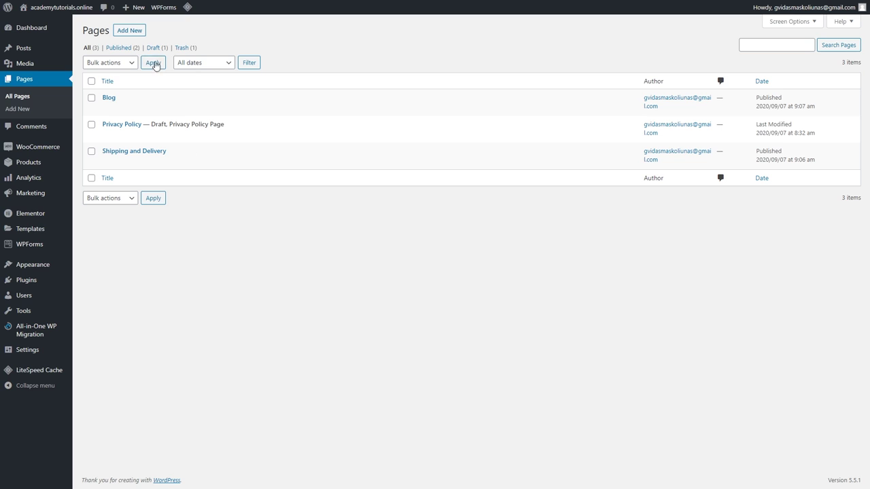
Publish a new empty page titled "Home" and return to the list of pages.
left_click(138, 34)
type("Home")
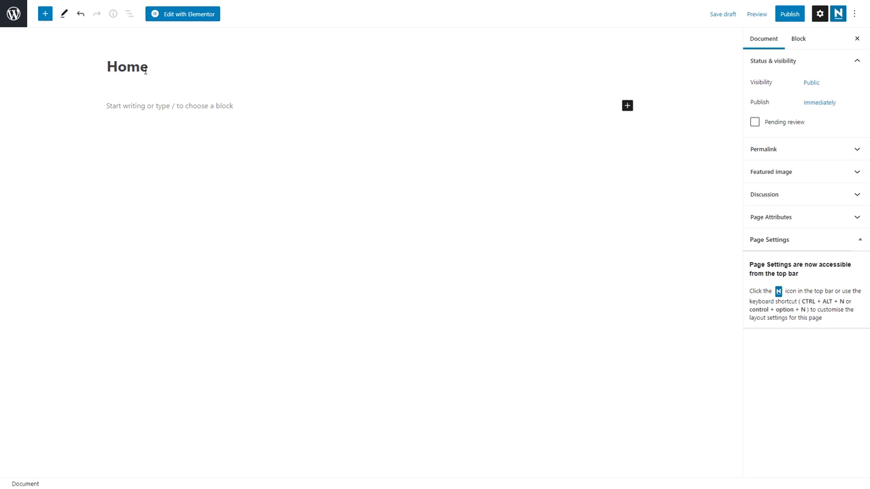
left_click(789, 14)
left_click(790, 13)
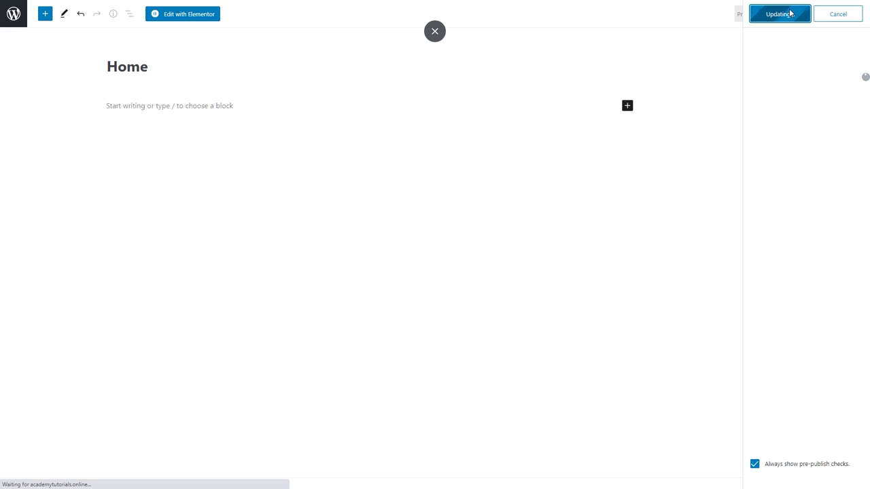
left_click(16, 14)
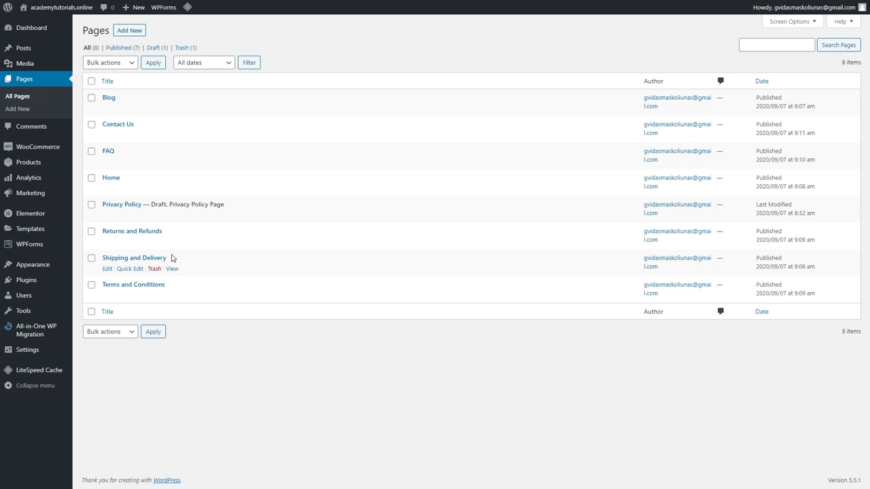
Set the site to display a static homepage, using Home as the homepage and Blog as the posts page, and save the reading settings.
mouse_move(48, 350)
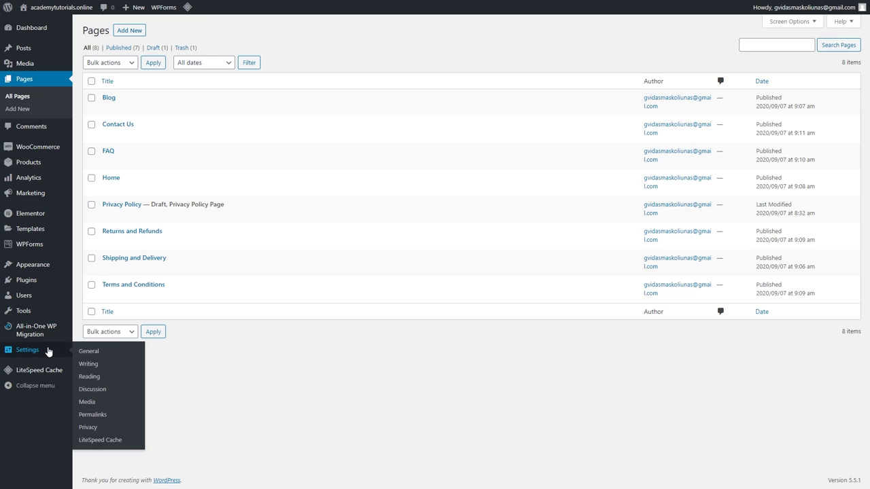
left_click(96, 378)
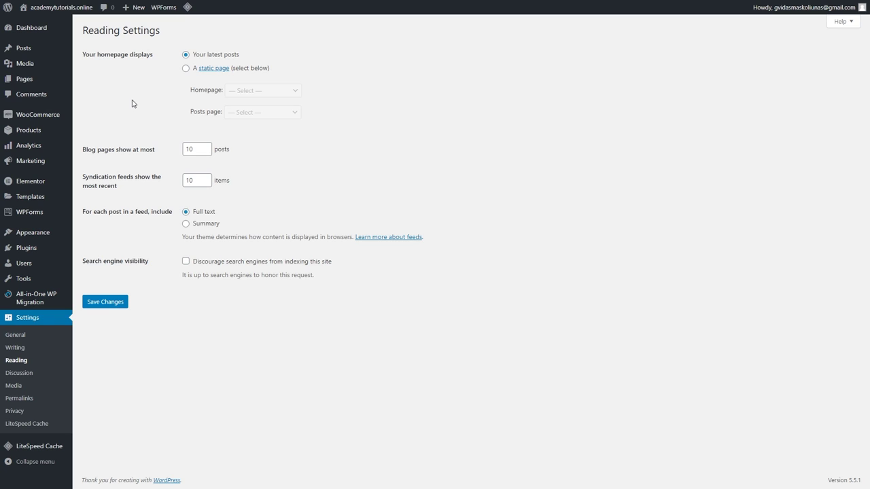
left_click(185, 69)
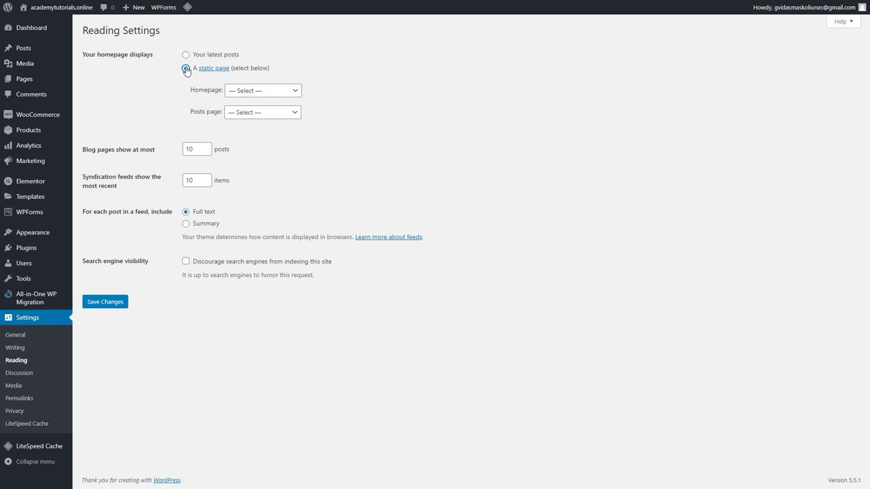
left_click(272, 91)
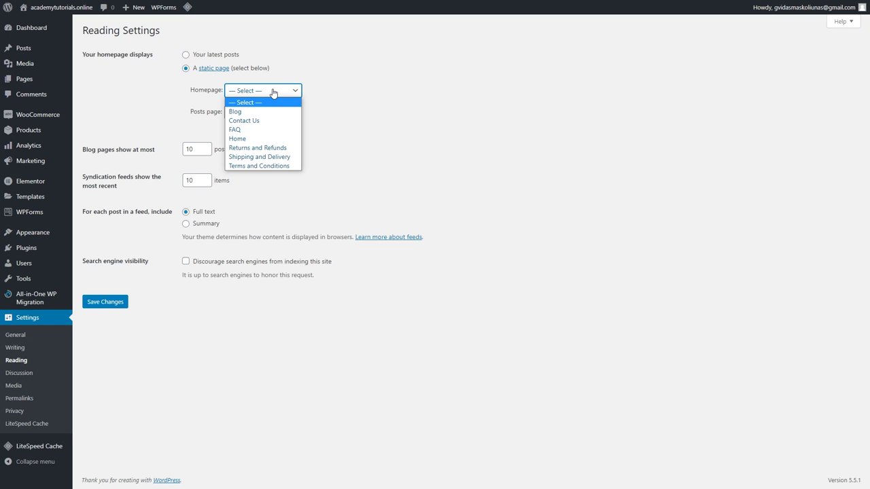
left_click(274, 139)
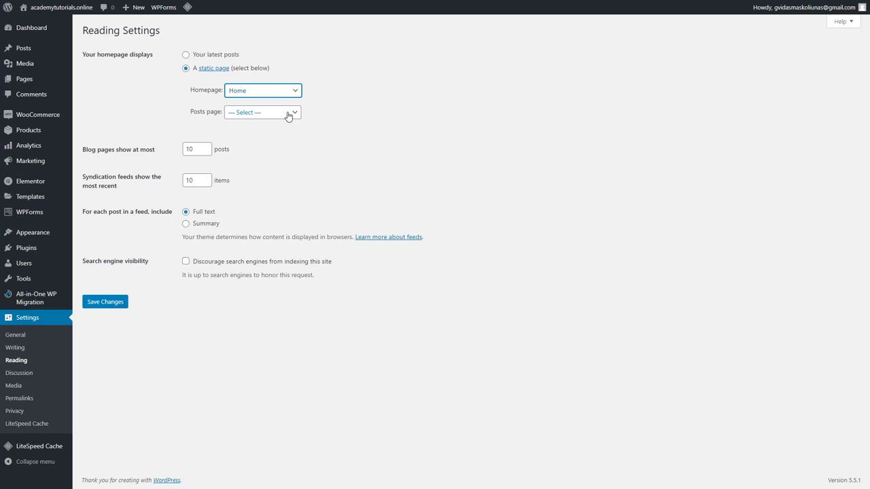
left_click(288, 116)
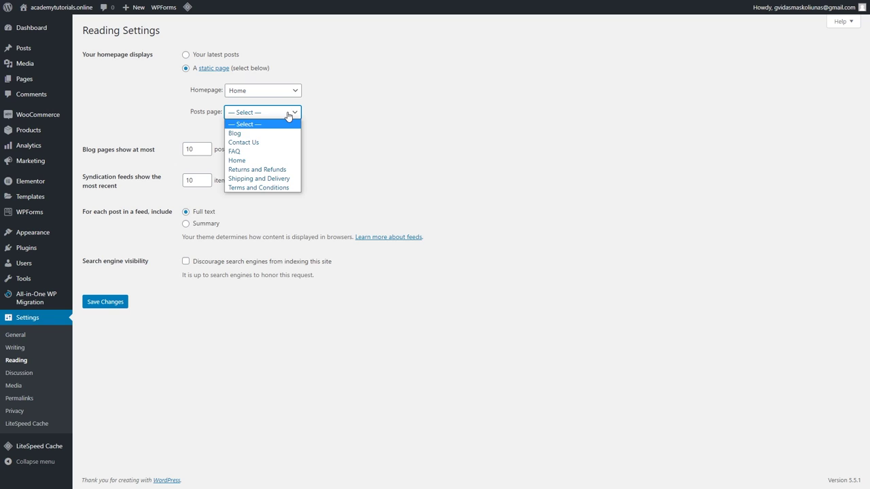
left_click(275, 134)
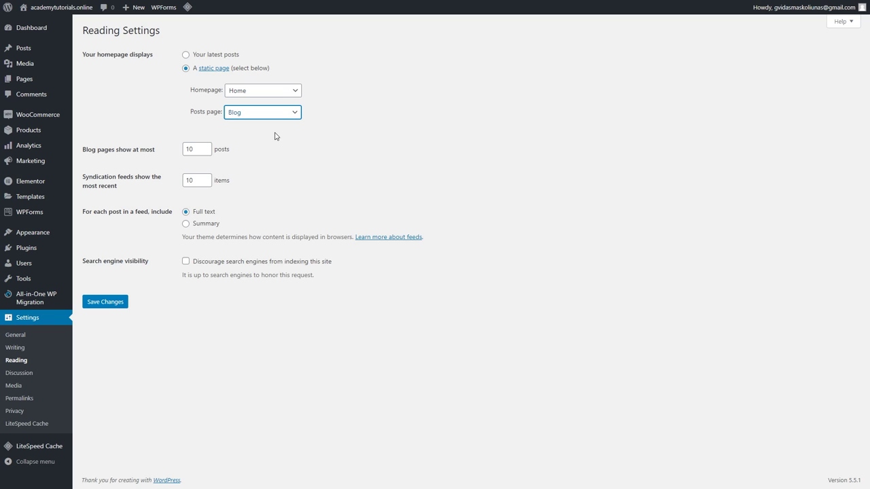
left_click(111, 304)
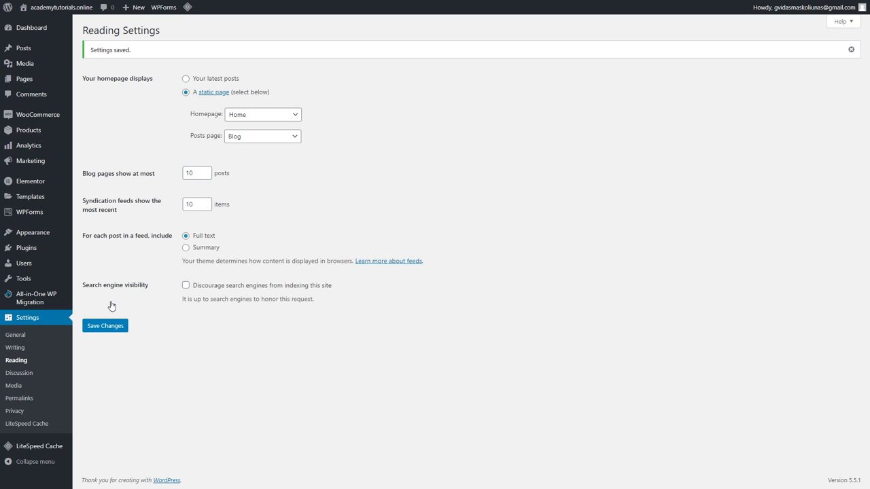
Change the site's permalink structure to Post name and save the permalink settings.
left_click(30, 401)
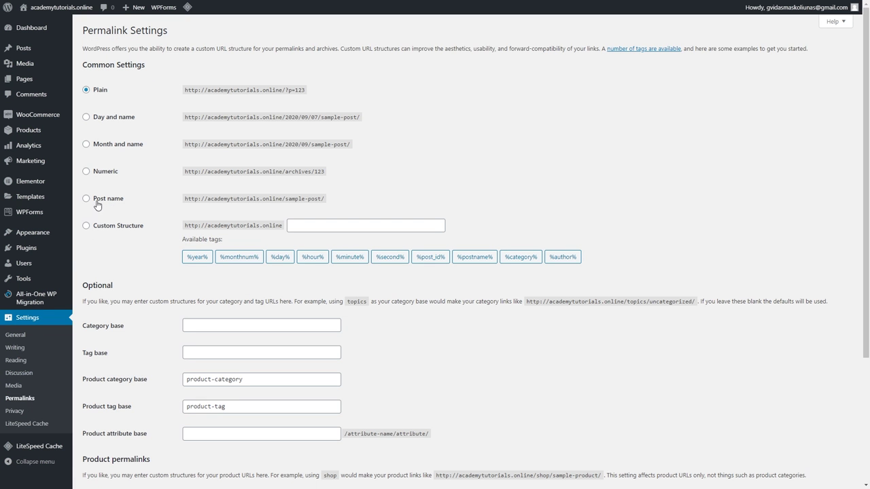
left_click(99, 201)
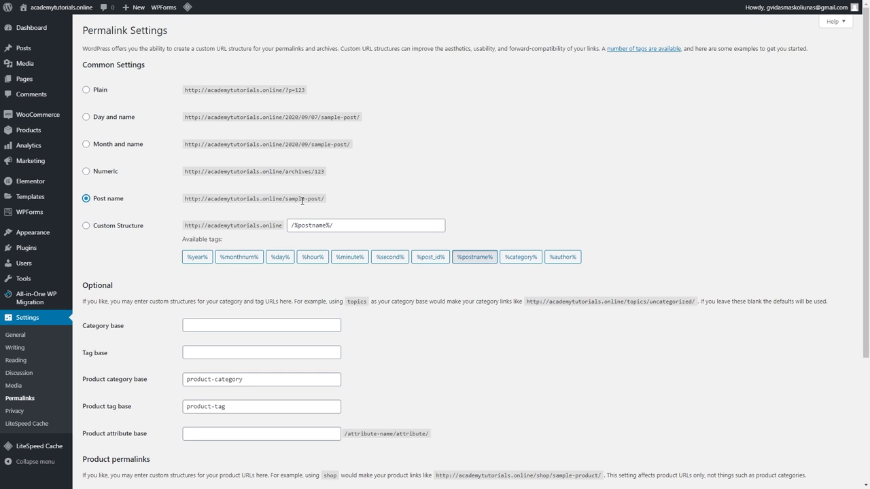
scroll(303, 200, "down", 3)
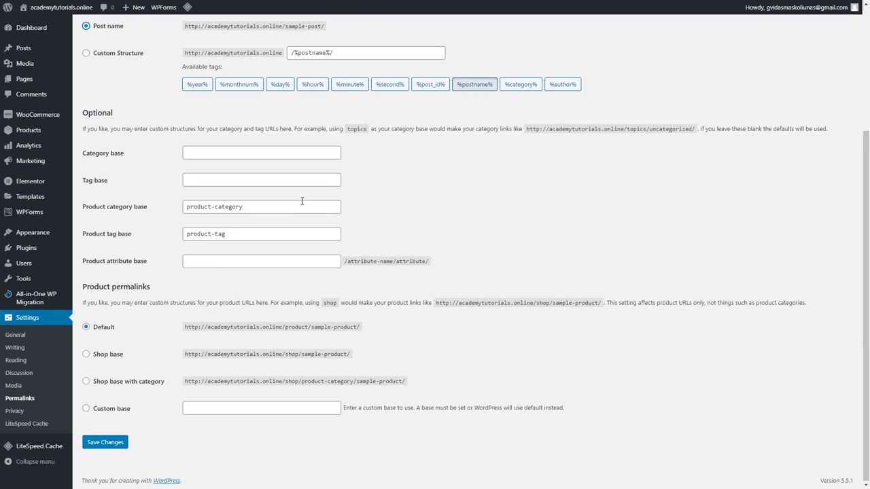
left_click(106, 442)
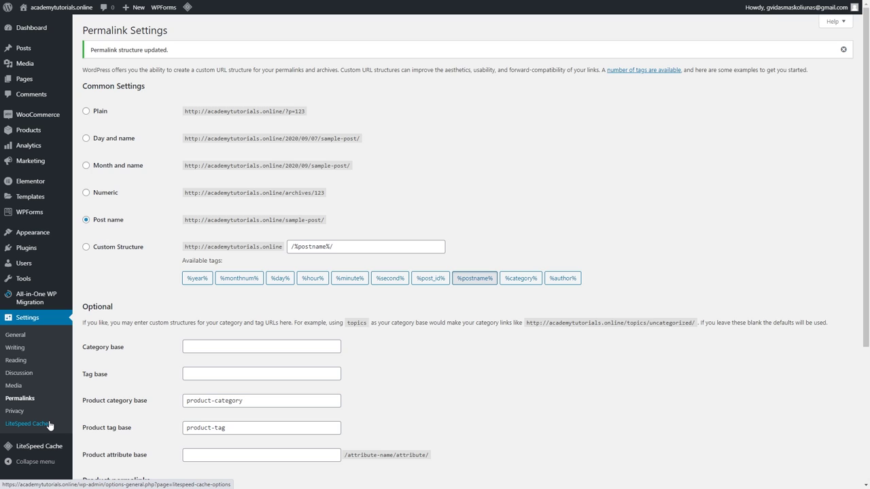
View the live site's homepage and open it in the theme customizer.
mouse_move(54, 8)
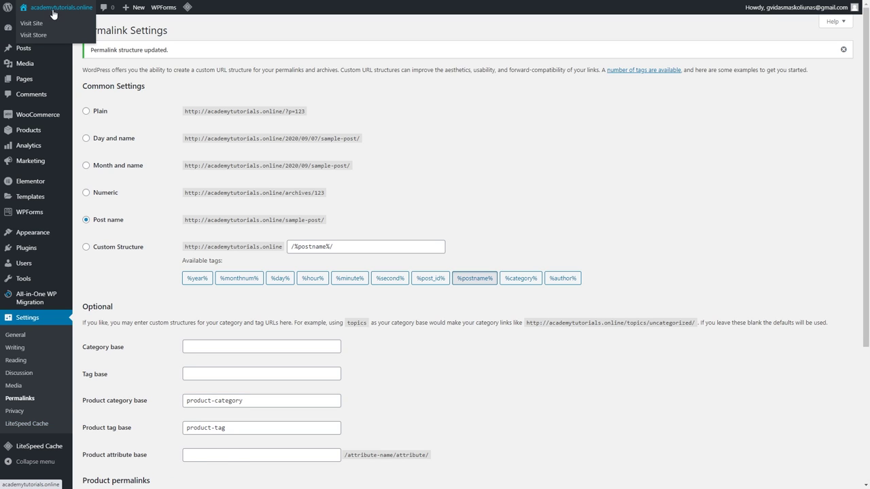
left_click(34, 25)
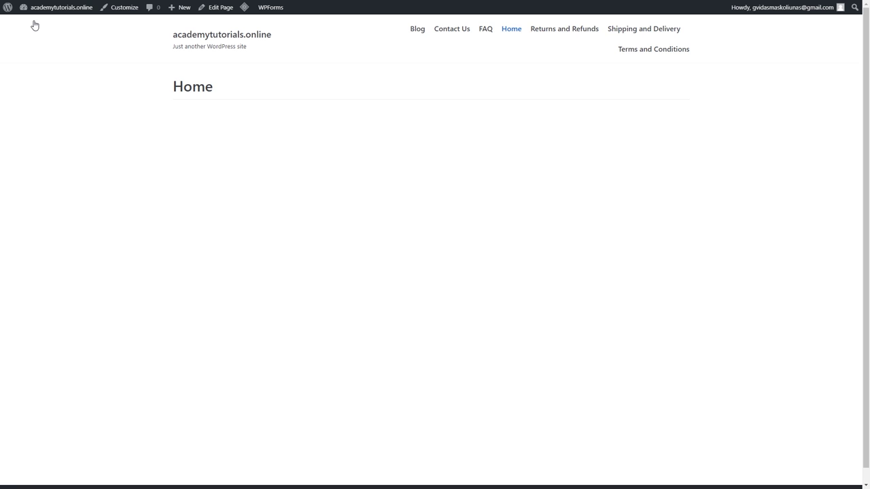
scroll(507, 196, "down", 1)
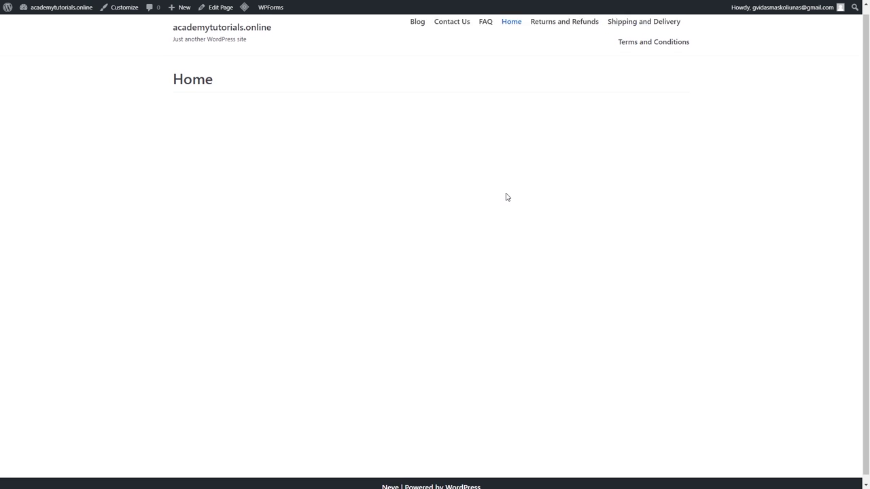
scroll(511, 200, "up", 1)
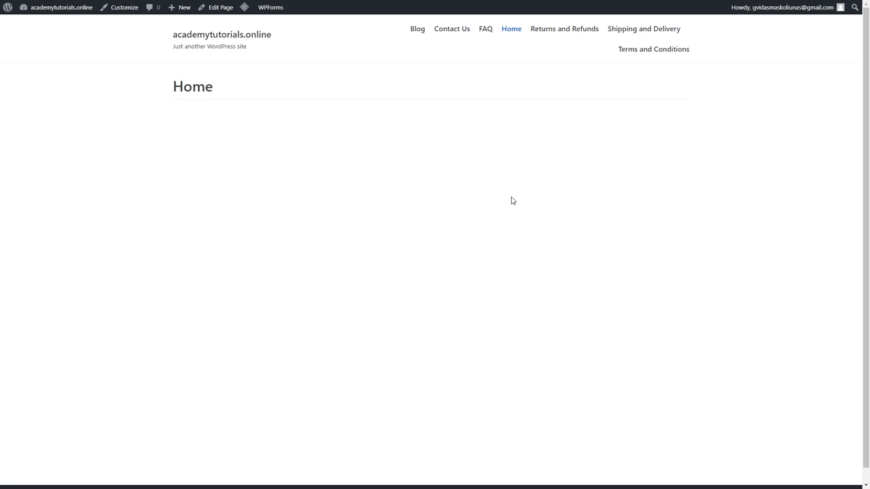
left_click(126, 8)
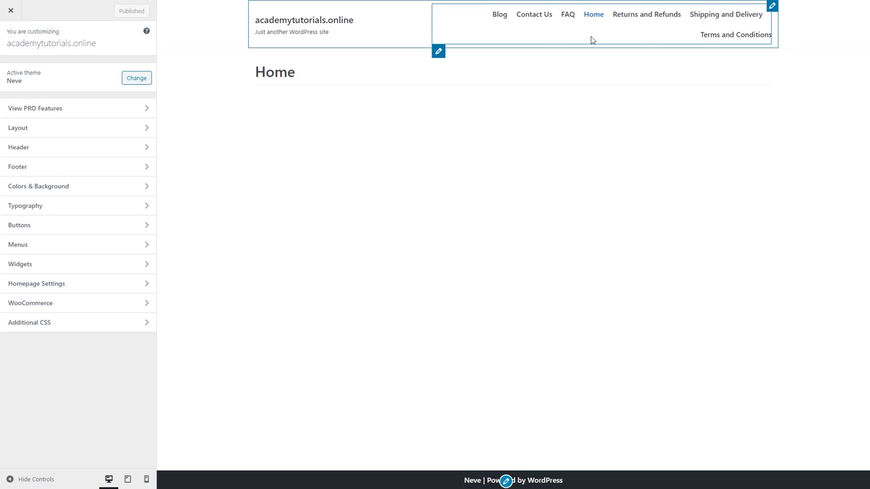
Set the background color of the main header row to #128ced.
left_click(145, 146)
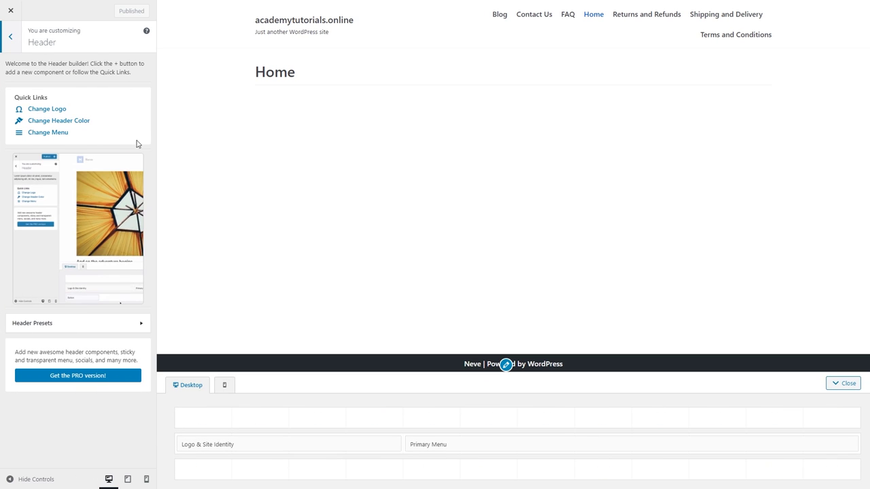
left_click(79, 122)
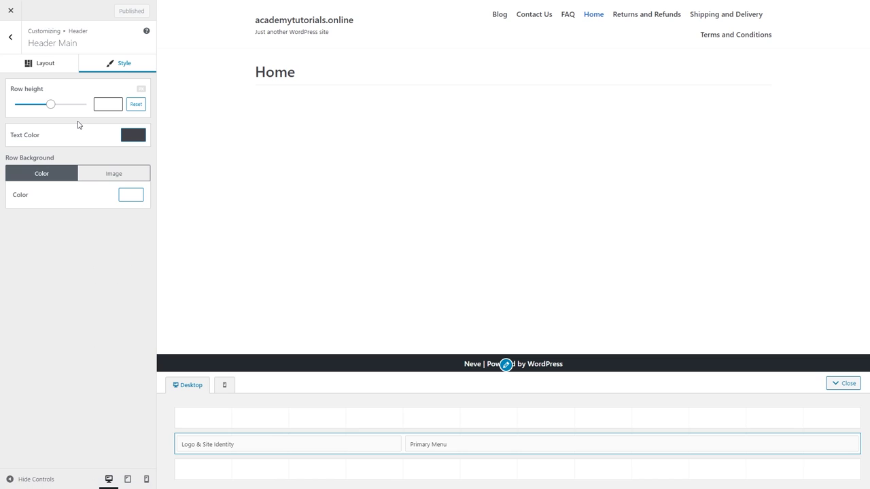
left_click(135, 196)
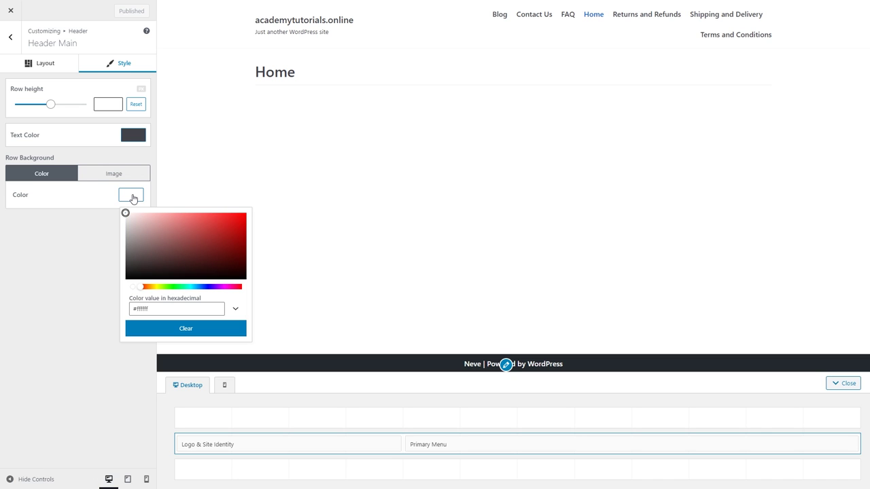
type("#128ced")
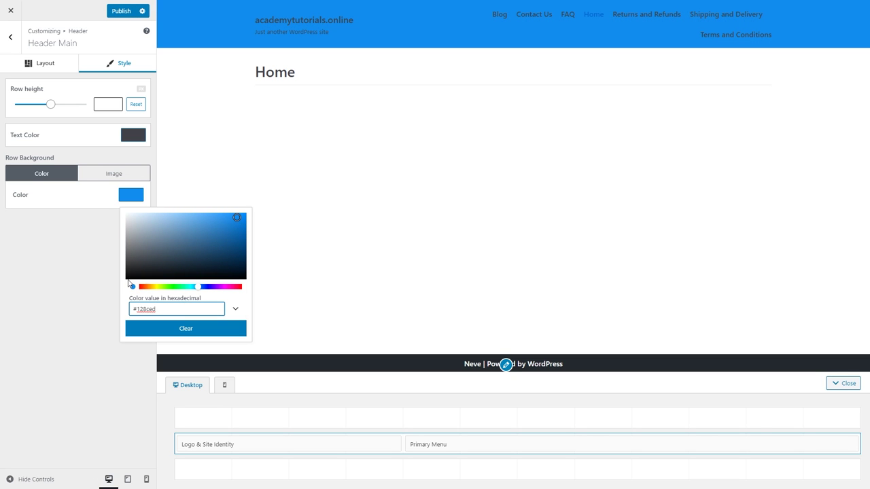
left_click(68, 258)
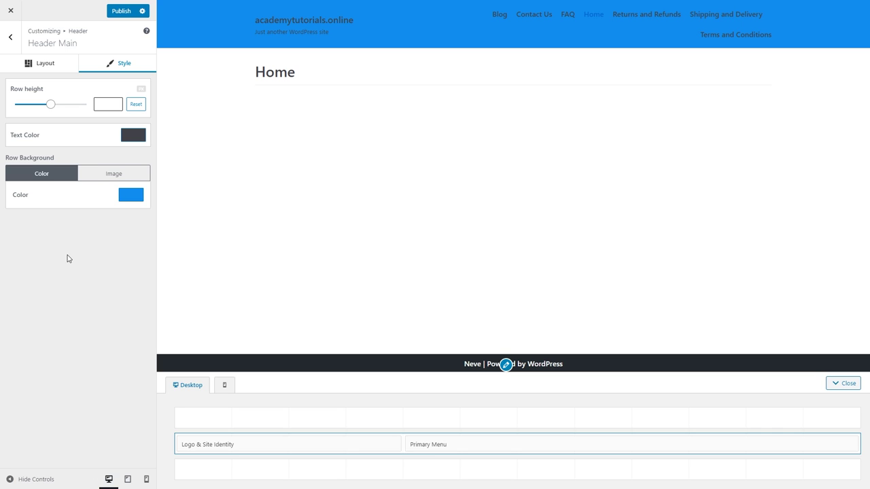
Set the text color of the main header row to white.
left_click(133, 135)
left_click(138, 181)
left_click(99, 238)
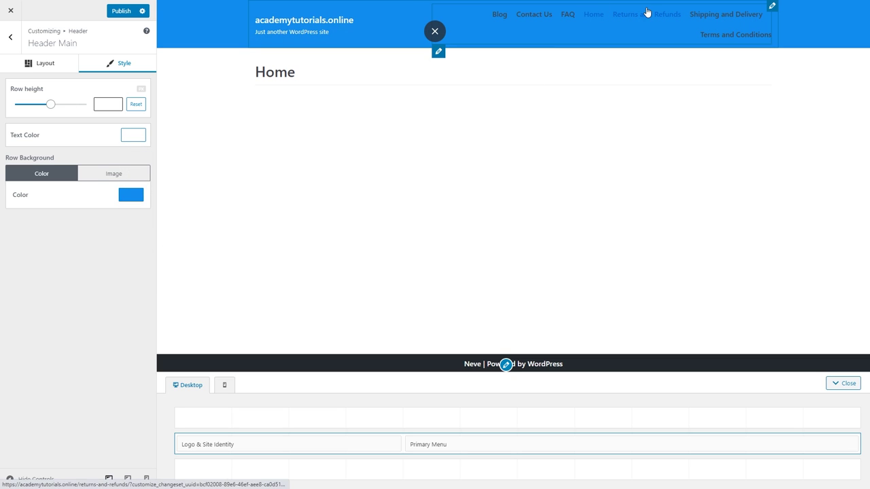
Set the items color of the header's primary menu to white (#ffffff) and expand the menu's typography settings.
left_click(712, 444)
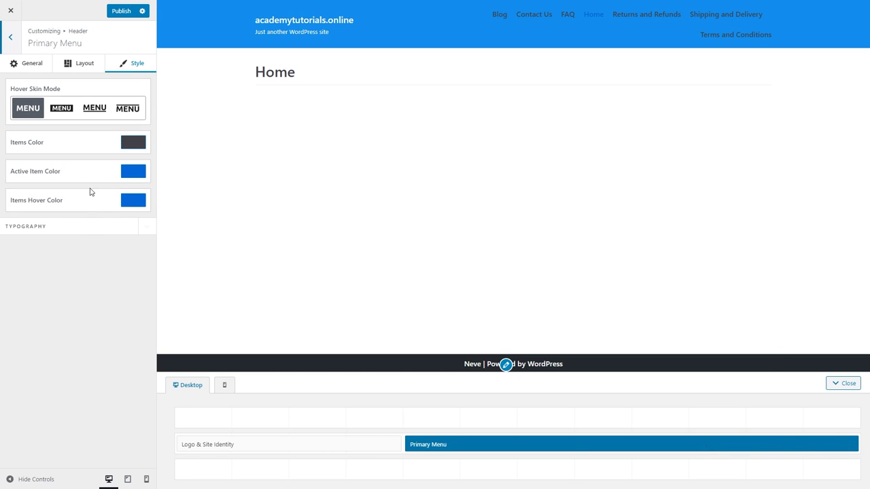
left_click(132, 144)
left_click_drag(138, 194, 128, 160)
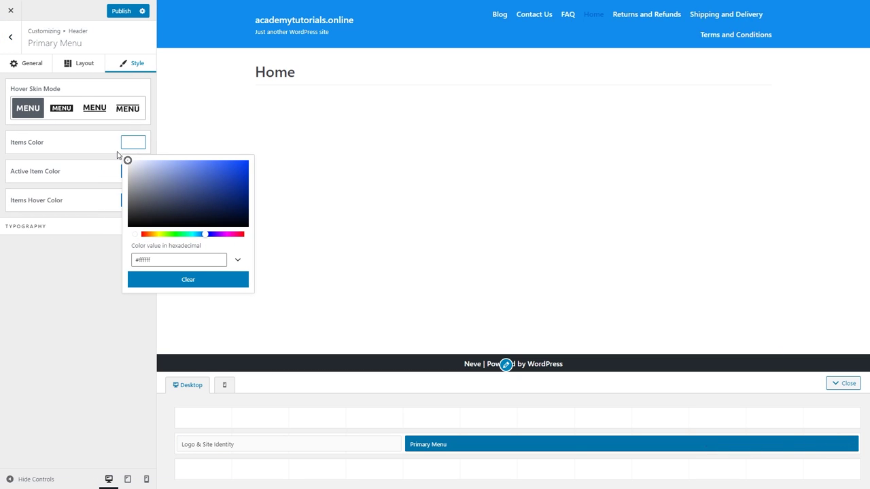
left_click(93, 238)
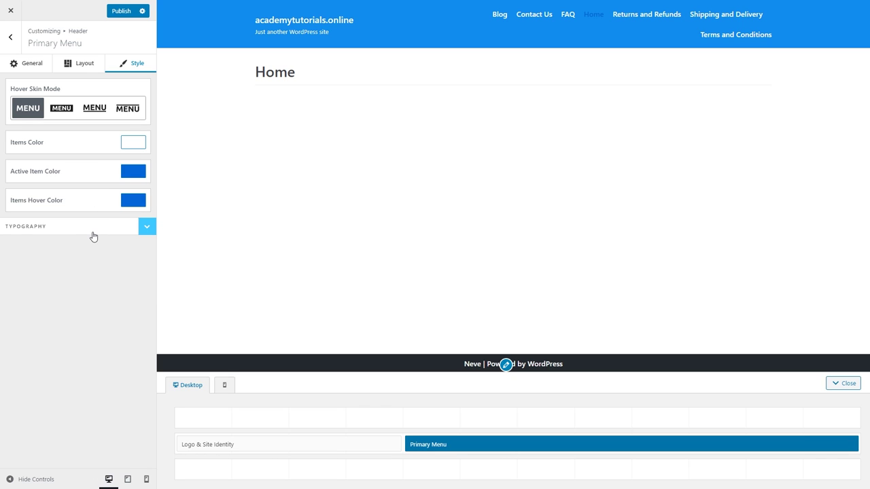
left_click(94, 235)
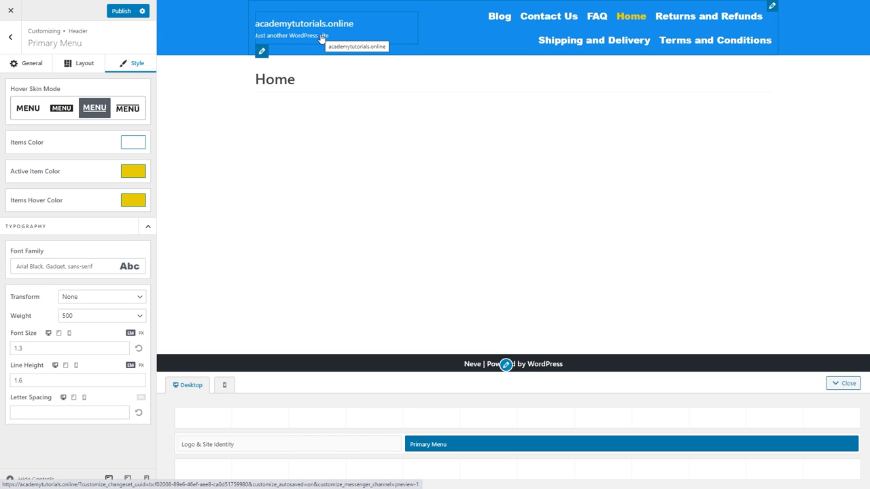
Use logo2.png from the media library as the header logo with a taller crop area, and set its maximum width to 237.
left_click(261, 52)
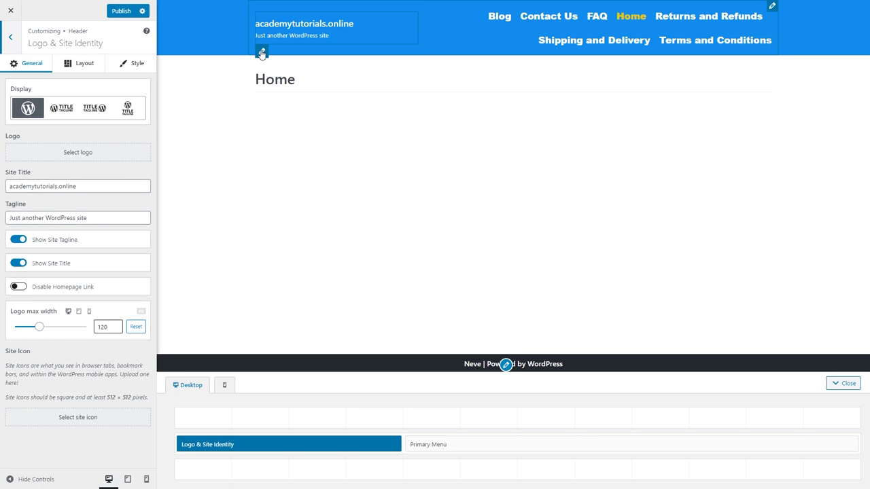
left_click(79, 153)
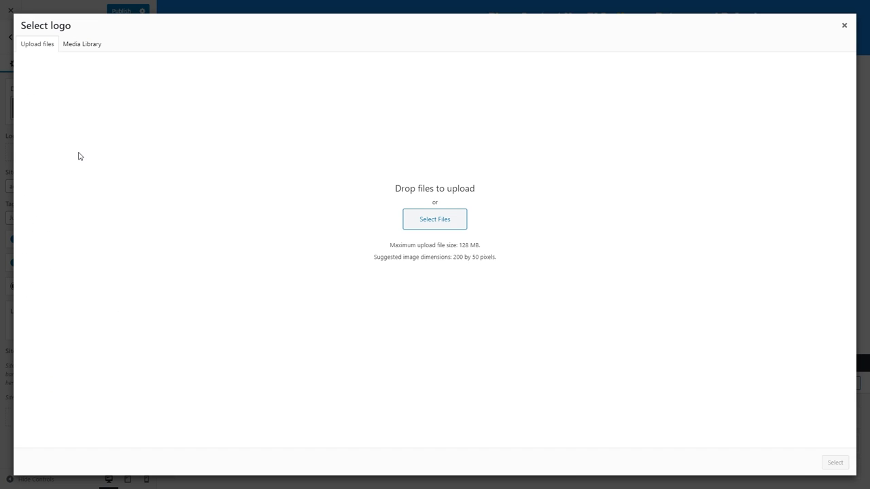
left_click(59, 129)
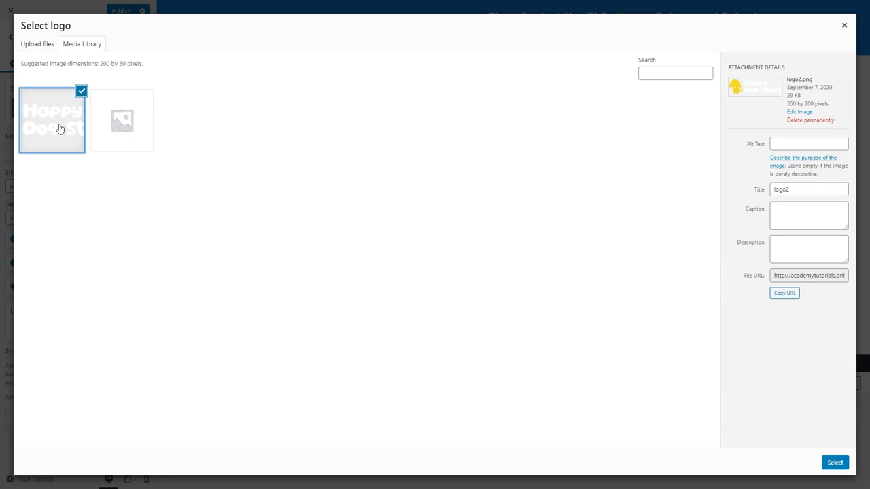
left_click(836, 463)
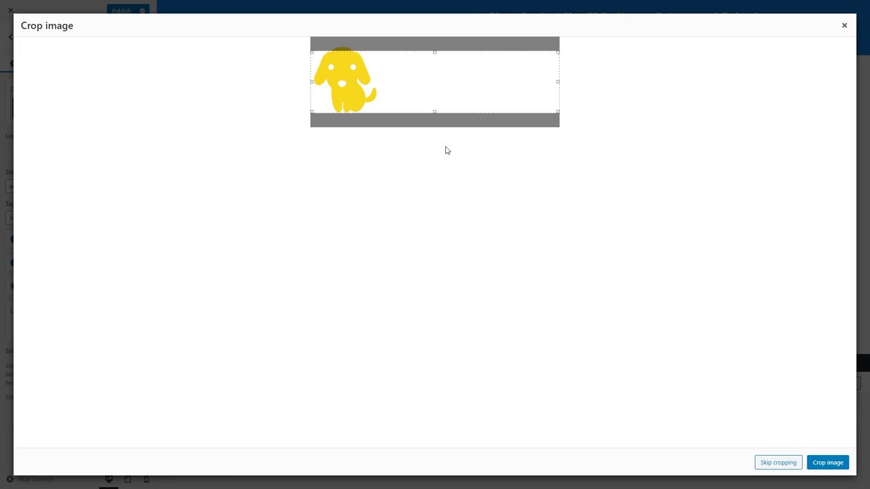
left_click_drag(433, 112, 435, 118)
left_click_drag(435, 52, 442, 46)
left_click(829, 463)
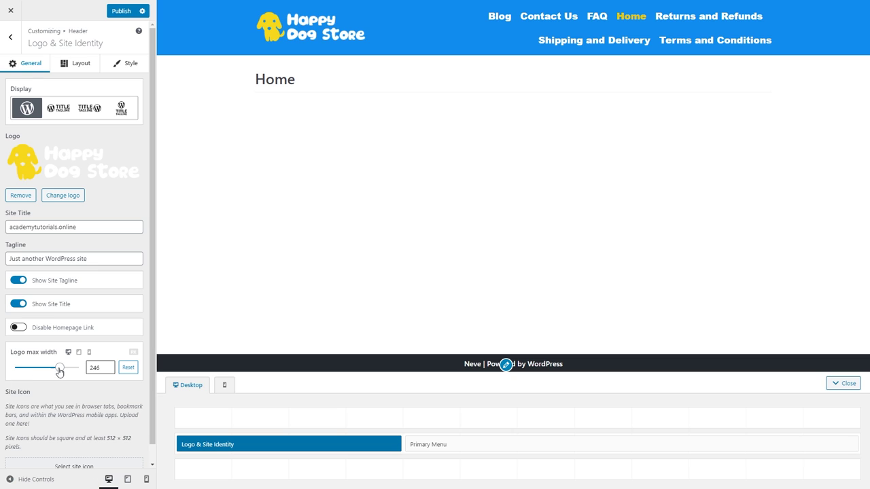
left_click_drag(59, 369, 59, 370)
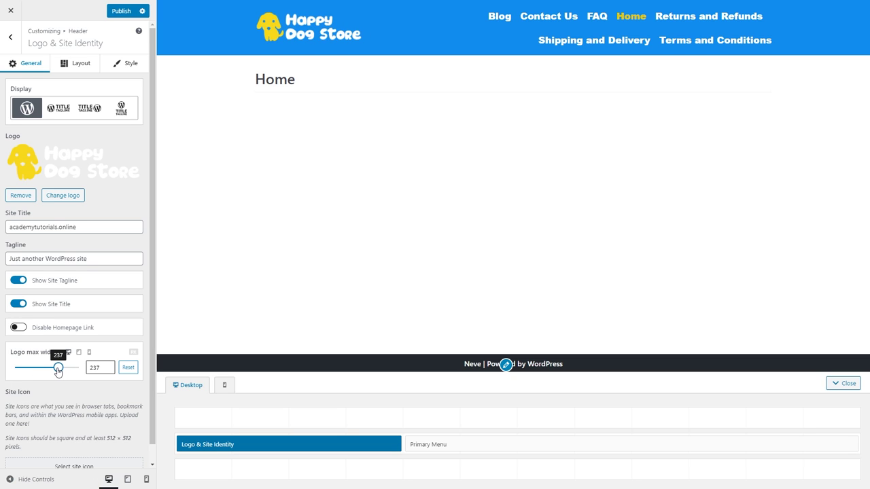
Set the site icon to Favicon.png from the media library.
scroll(59, 370, "down", 1)
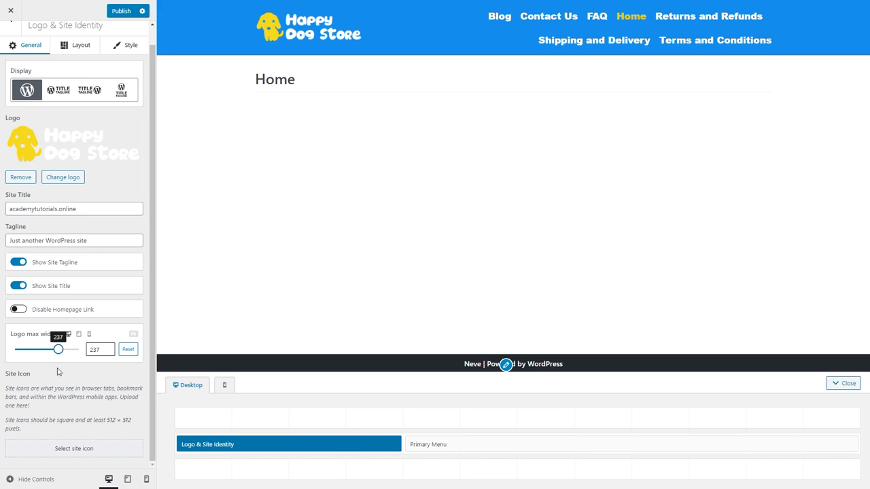
left_click(87, 450)
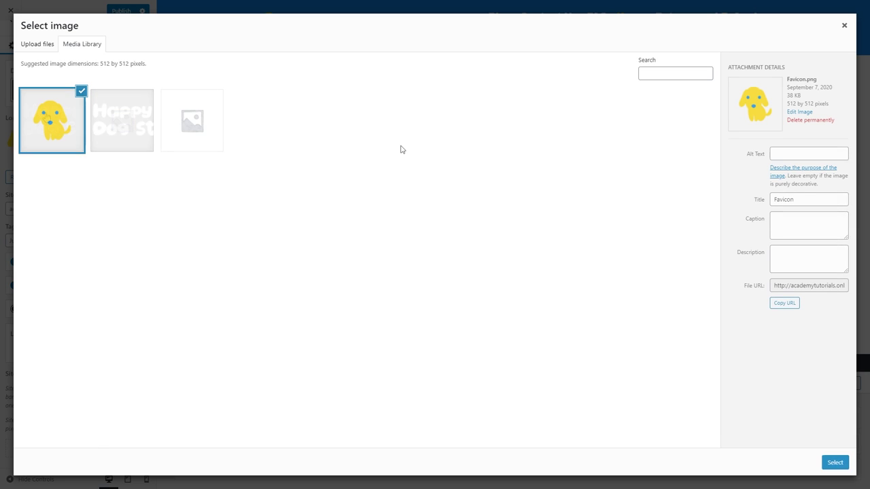
left_click(834, 460)
scroll(81, 401, "down", 1)
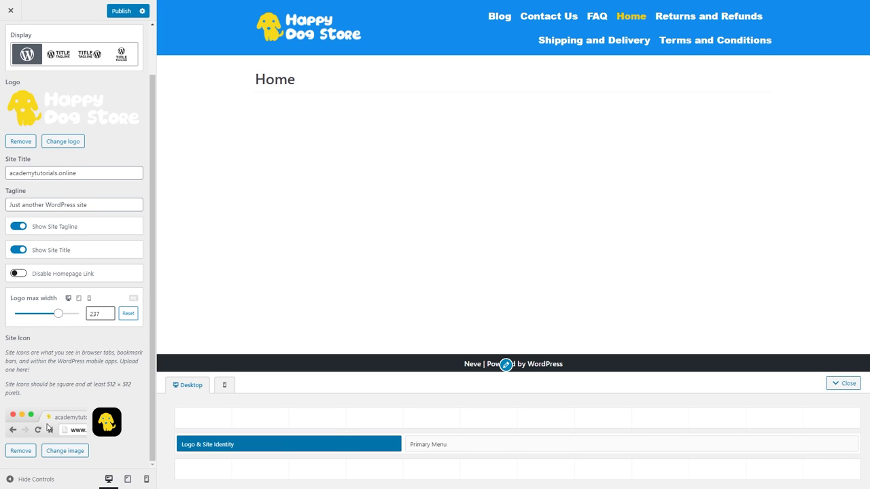
scroll(64, 384, "up", 2)
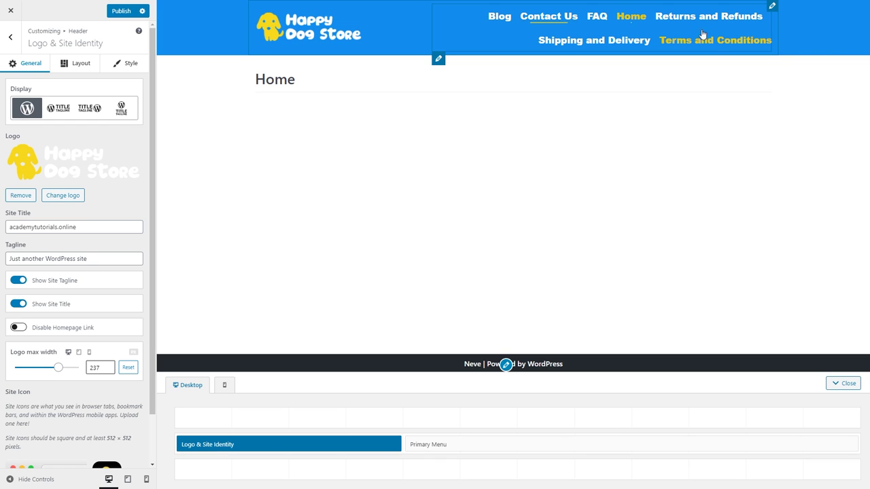
Apply the header preset with the logo at left and menu with search at right, and replace its Search component with a Cart Icon.
left_click(11, 41)
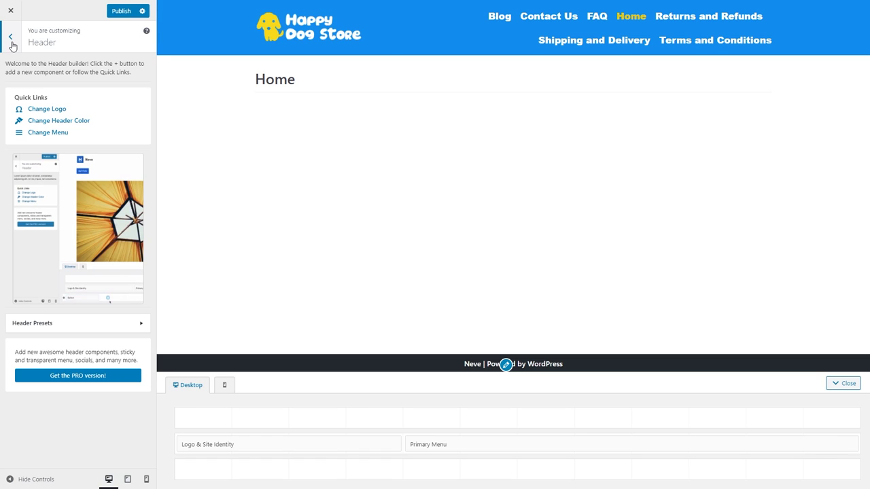
left_click(132, 324)
left_click(108, 95)
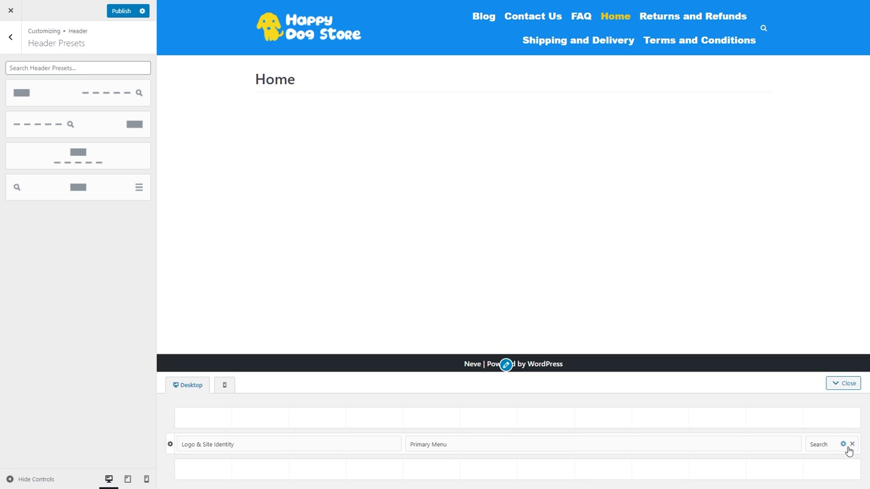
left_click(852, 445)
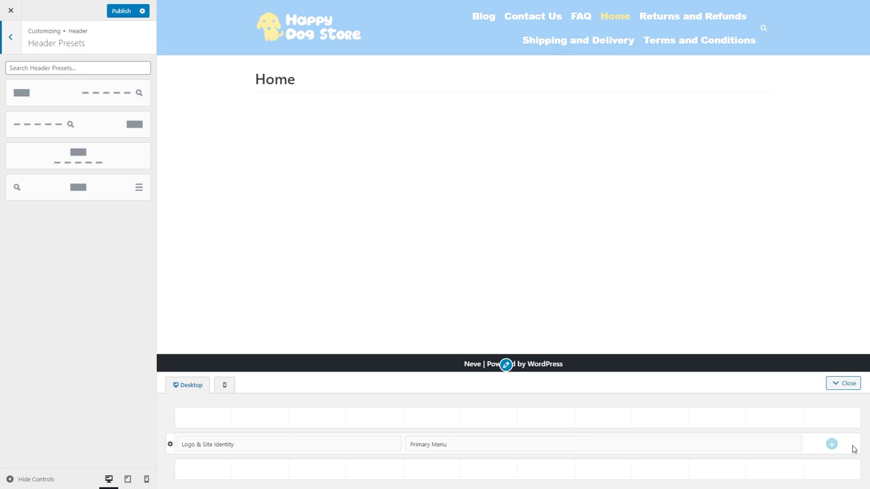
left_click(831, 443)
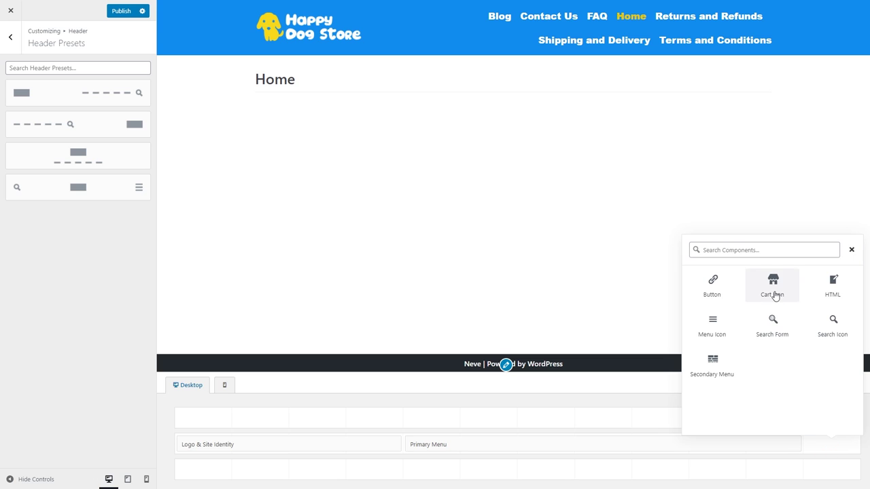
left_click(773, 287)
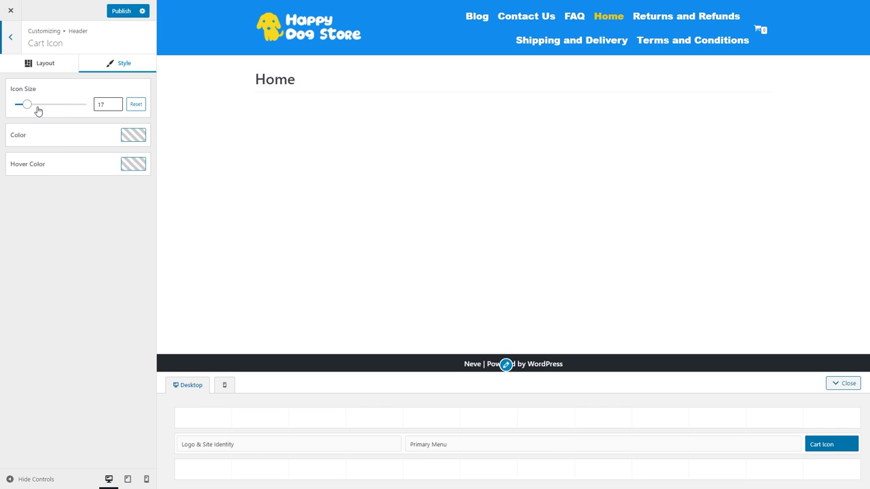
Add a Cart component to the top row of the mobile header, shift it one column to the right, and return to the desktop layout.
left_click(224, 384)
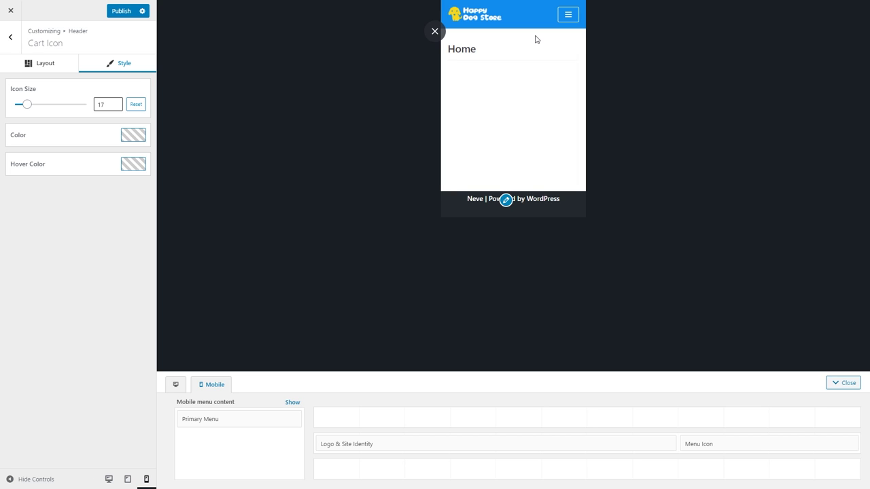
mouse_move(706, 419)
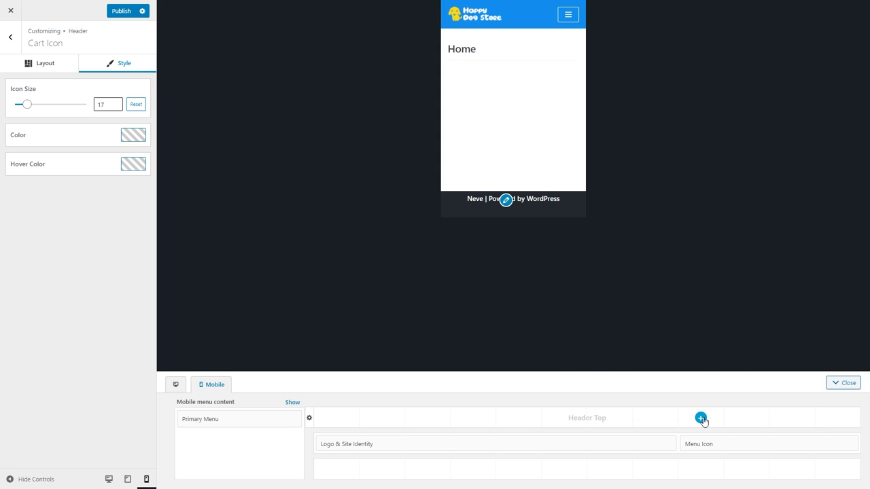
left_click(700, 419)
left_click(648, 268)
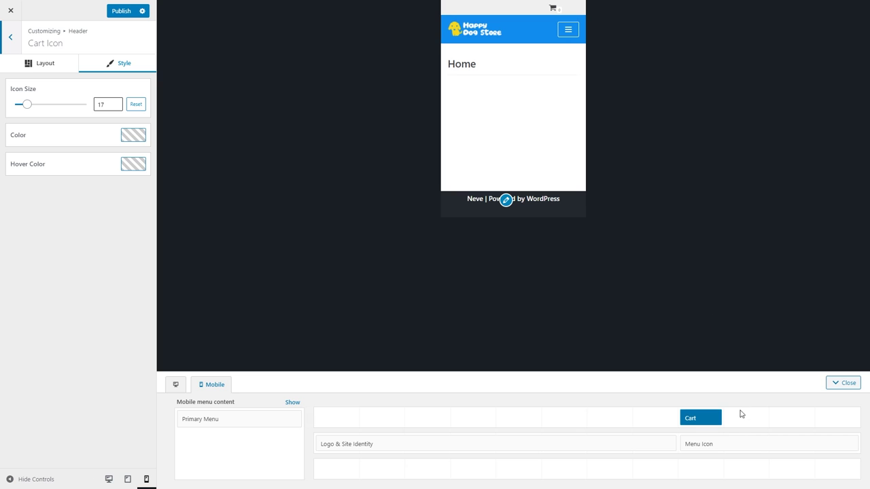
left_click_drag(709, 423, 759, 419)
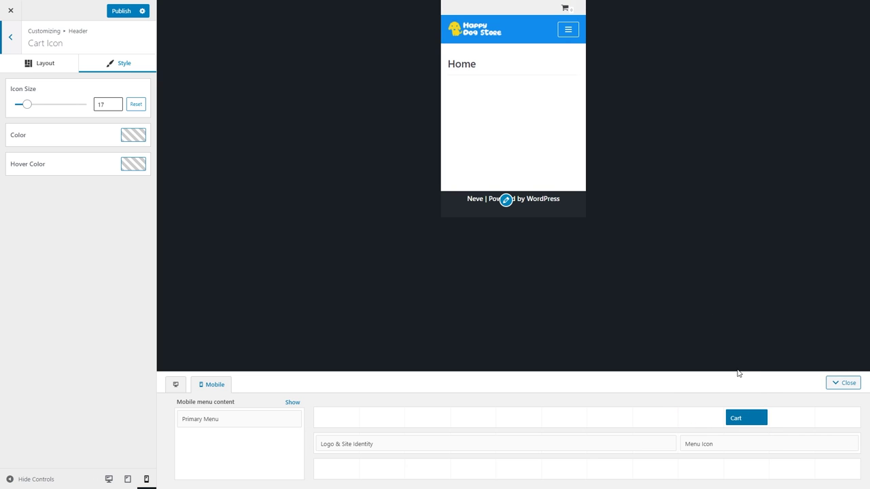
left_click(176, 386)
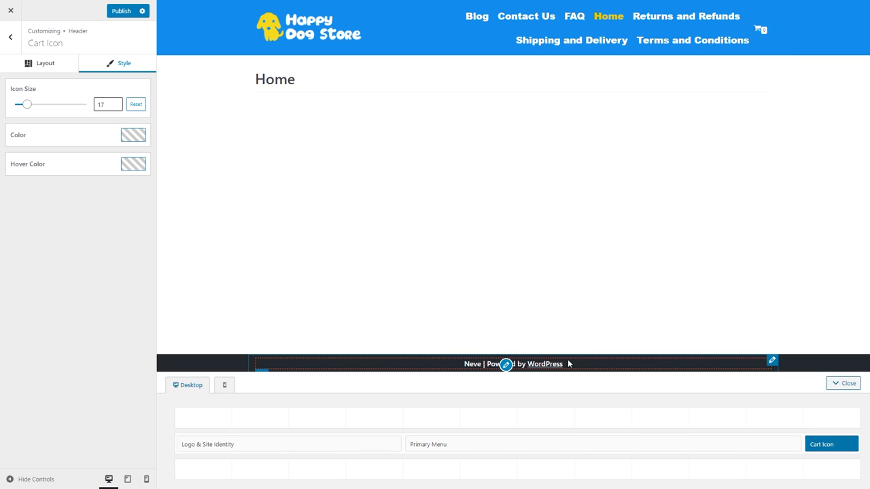
Delete all of the text in the footer's Copyright component.
left_click(10, 36)
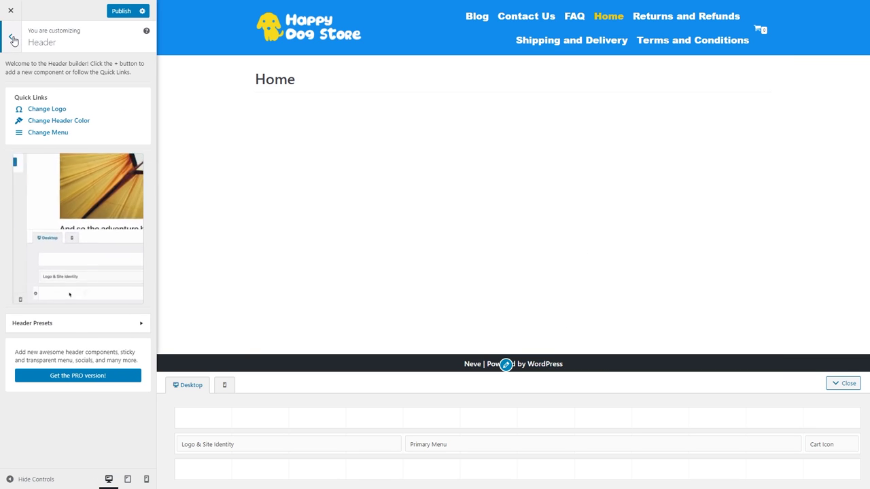
left_click(12, 38)
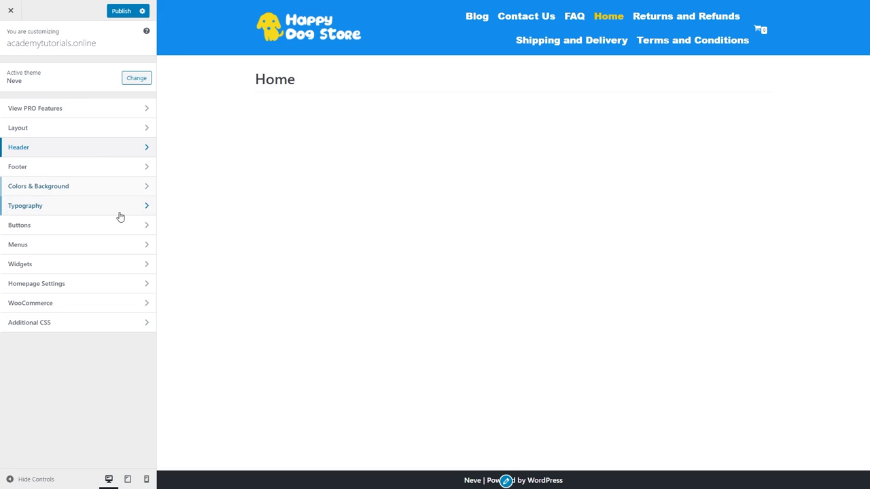
left_click(144, 168)
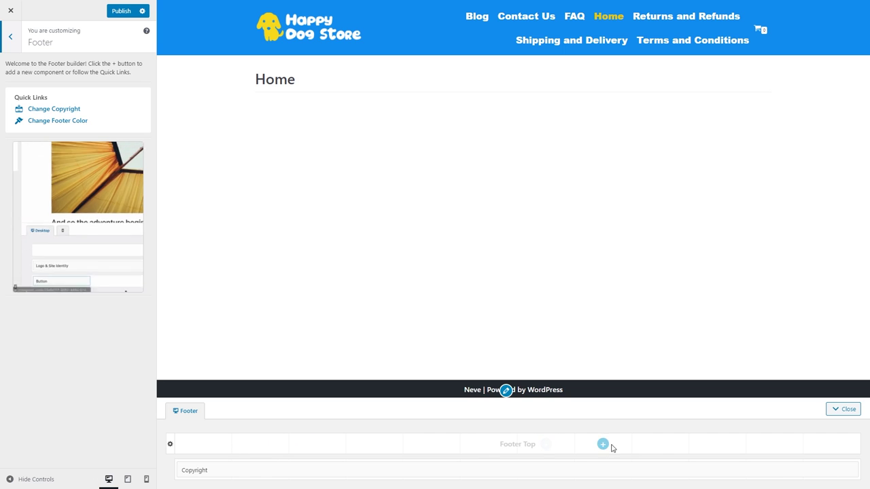
left_click(396, 478)
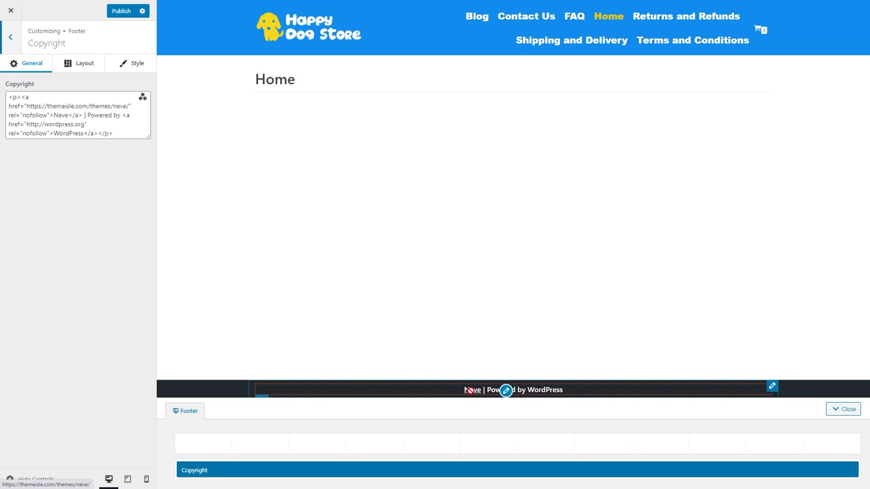
double_click(78, 123)
key("ctrl+a")
key("BackSpace")
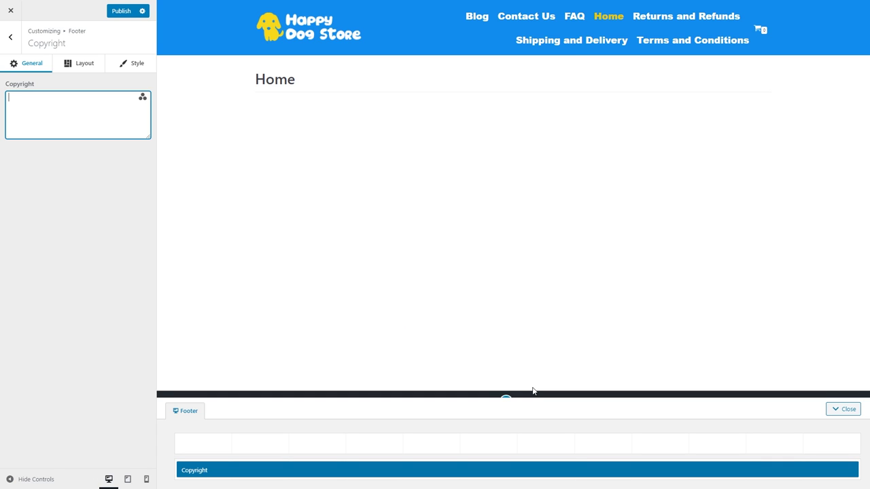
left_click(530, 392)
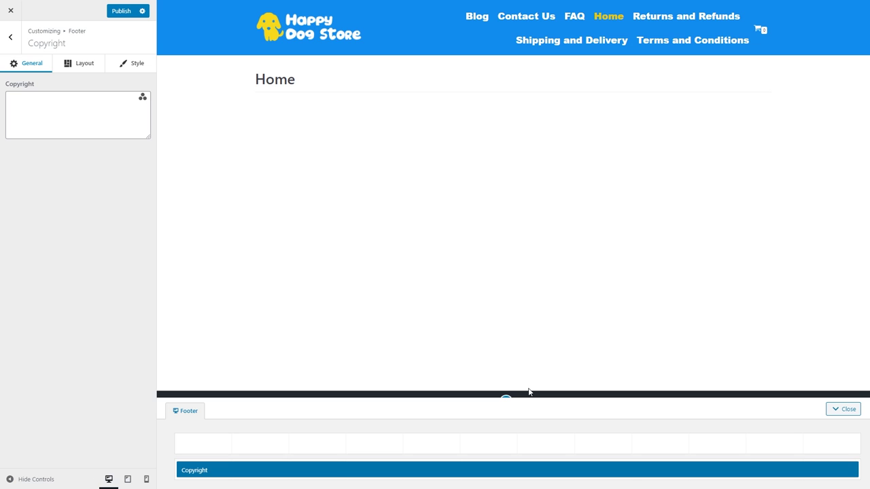
Set the background color of the bottom footer row to the same blue as the header.
left_click(169, 470)
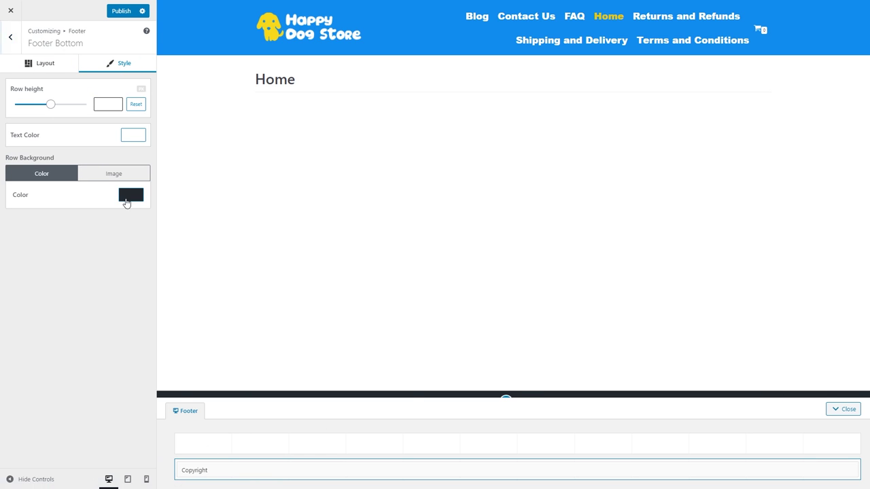
left_click(127, 197)
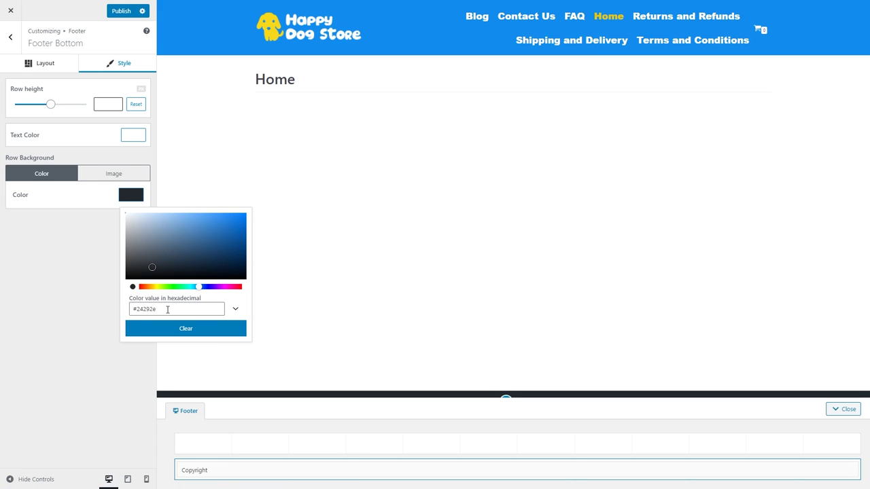
triple_click(167, 310)
key("ctrl+v")
left_click(60, 265)
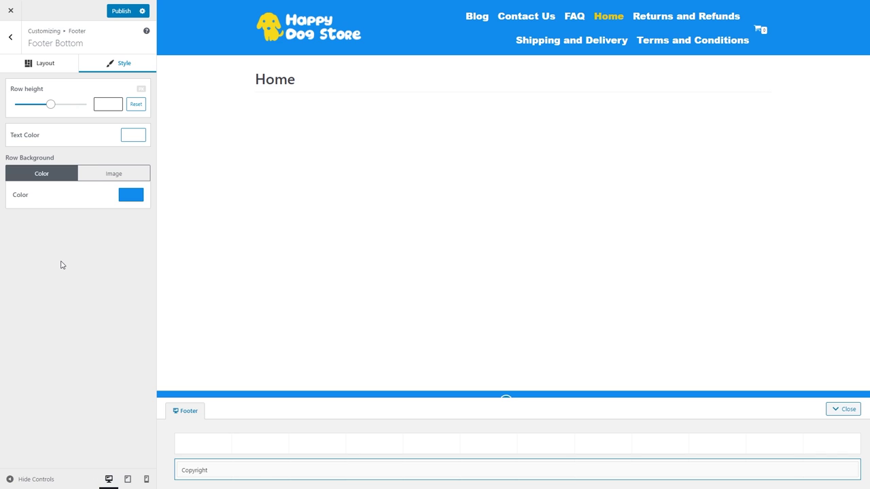
Add the Footer One component to the top footer row and give it a Pages widget titled "Information".
mouse_move(374, 446)
left_click(373, 445)
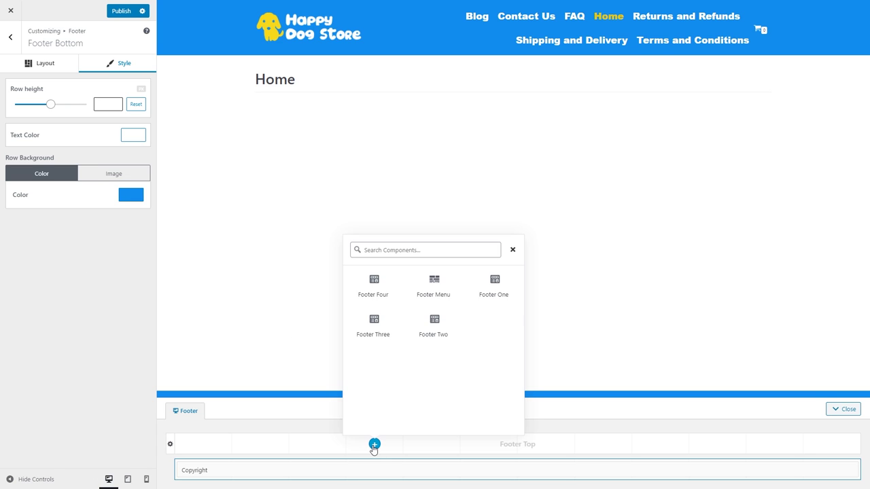
left_click(505, 294)
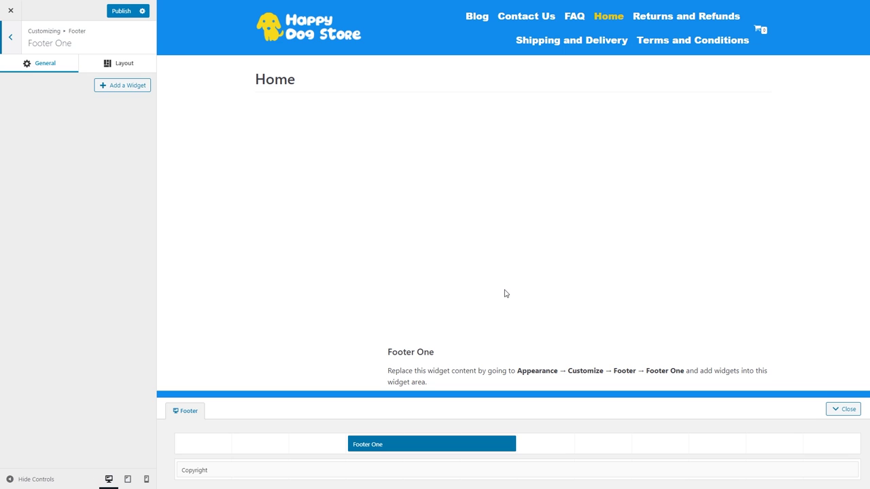
left_click(125, 86)
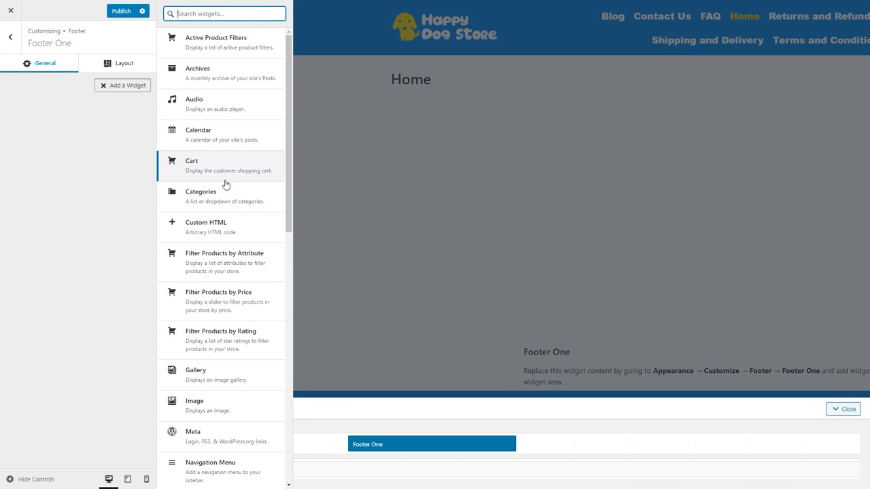
scroll(281, 184, "down", 3)
left_click(227, 325)
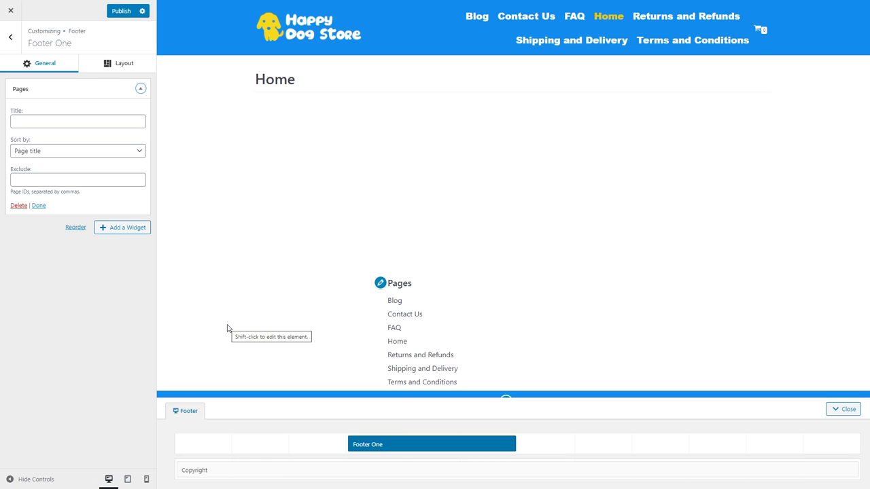
left_click(114, 125)
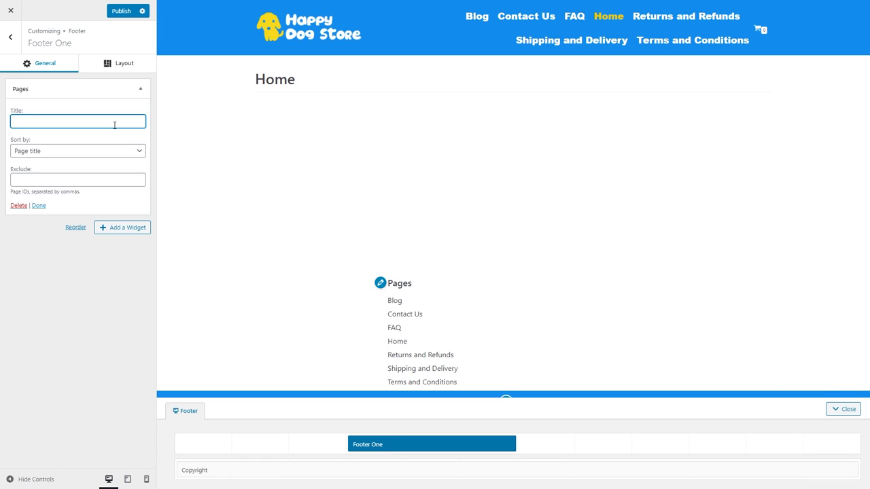
type("Information")
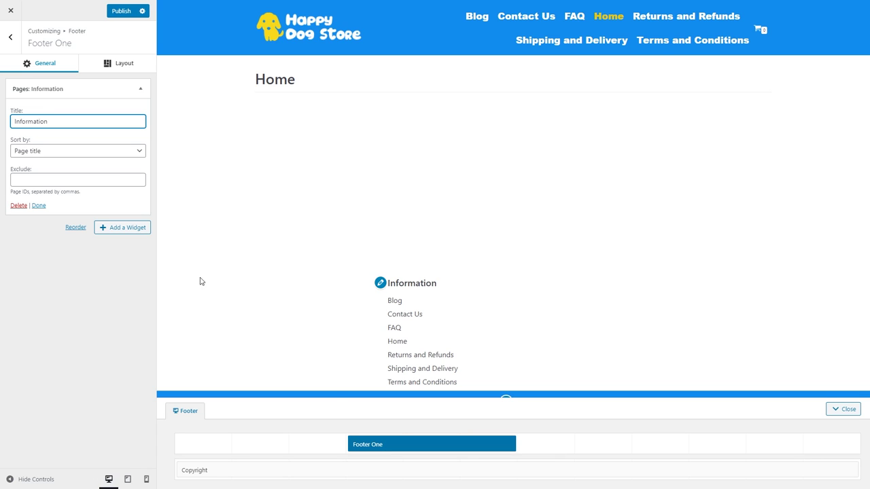
Add the Footer Two component beside Footer One and give it a Pages widget titled "Help".
left_click(544, 445)
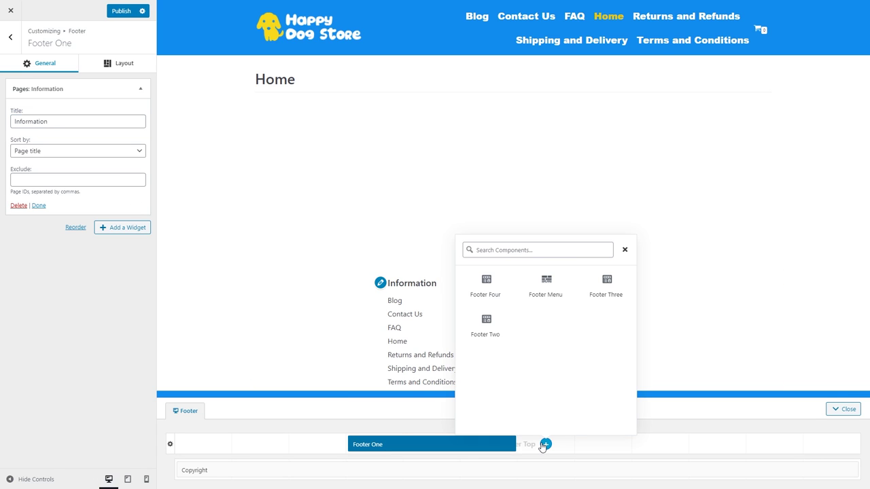
left_click(485, 329)
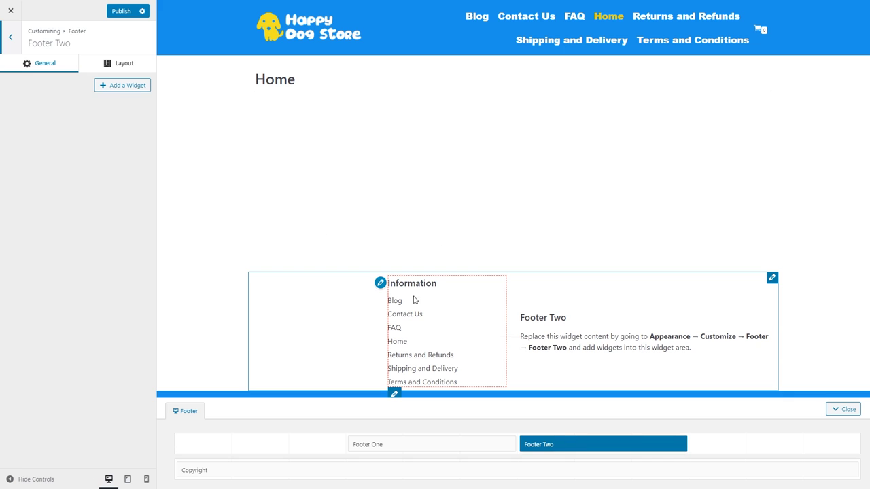
left_click(130, 90)
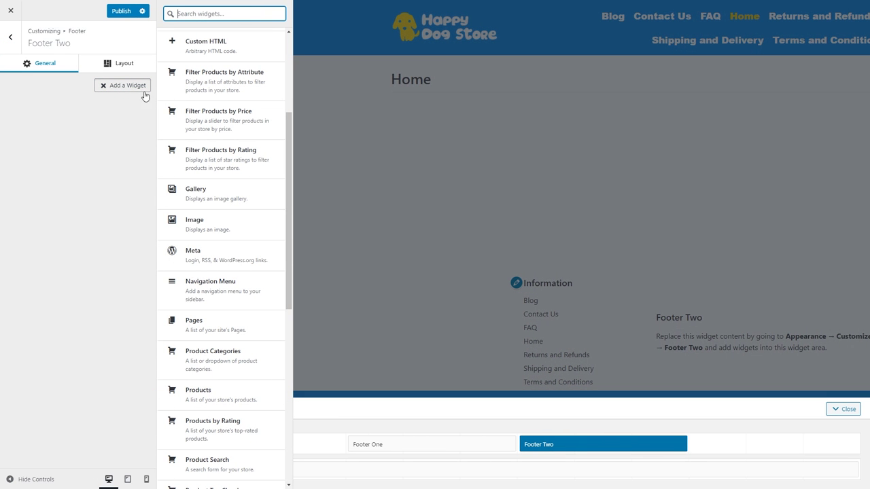
left_click(240, 323)
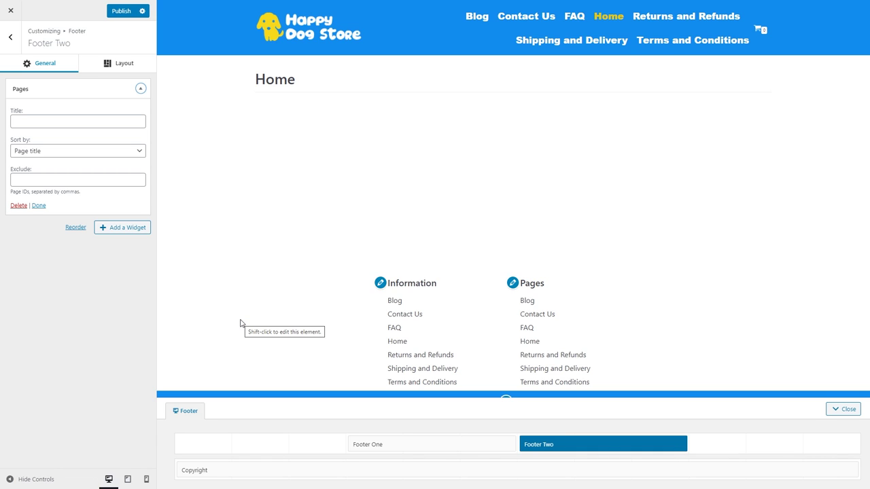
left_click(105, 121)
type("Help")
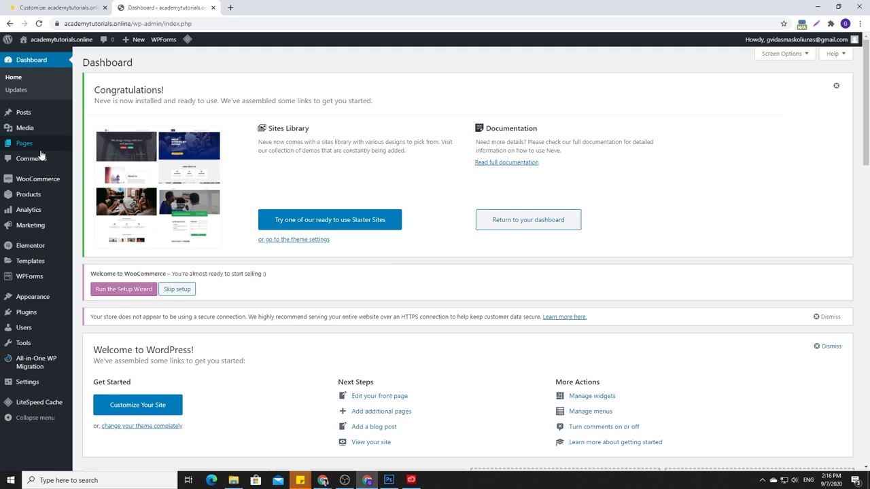
Open the Blog page for editing in a new tab and find its page ID in the address.
left_click(81, 144)
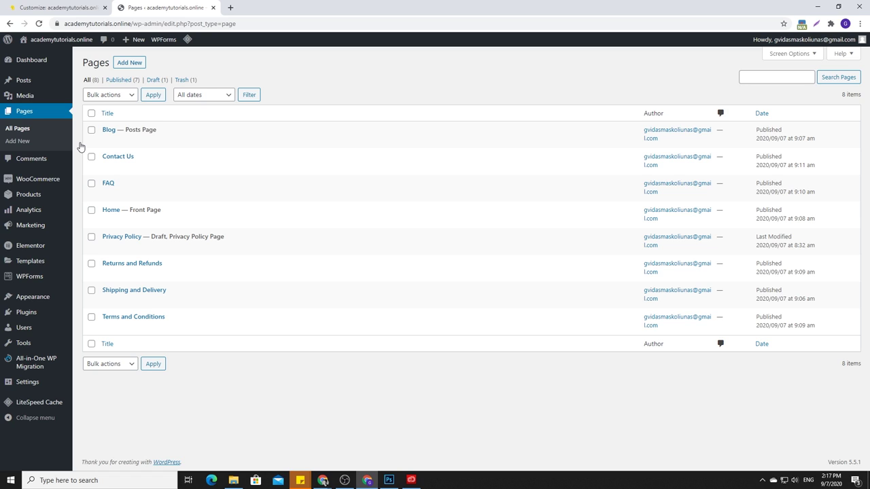
mouse_move(129, 246)
mouse_move(123, 146)
right_click(113, 145)
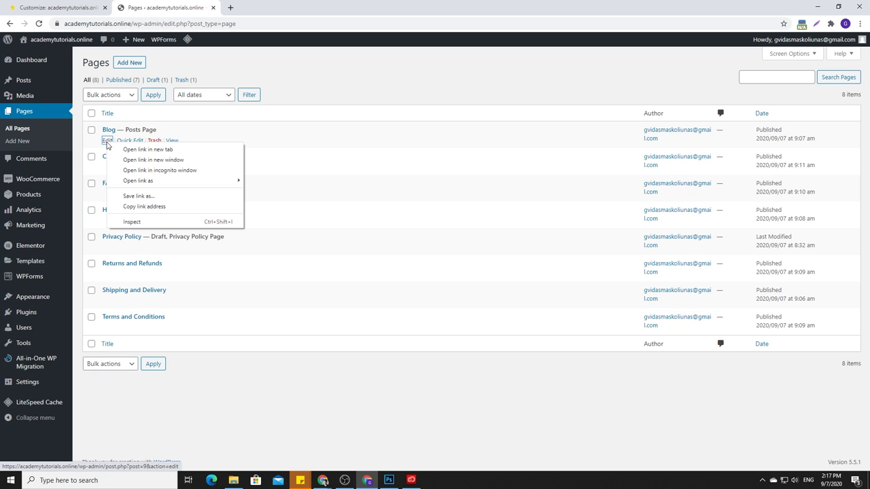
left_click(147, 149)
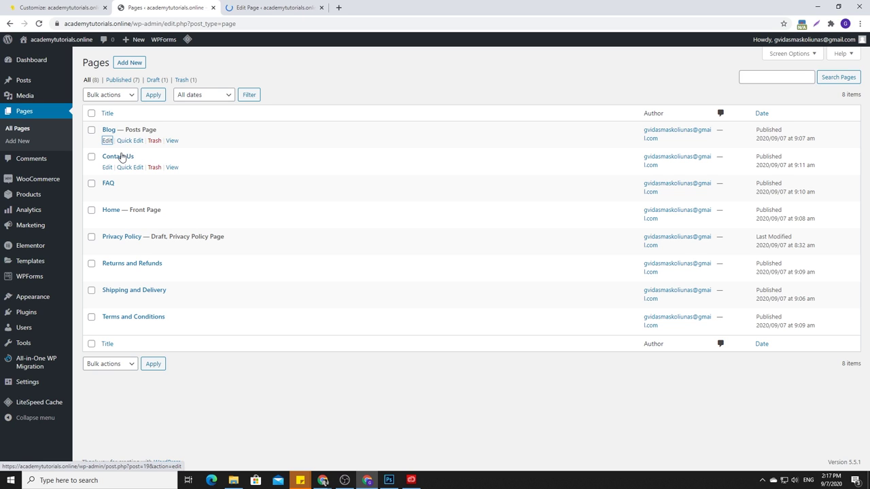
left_click(273, 8)
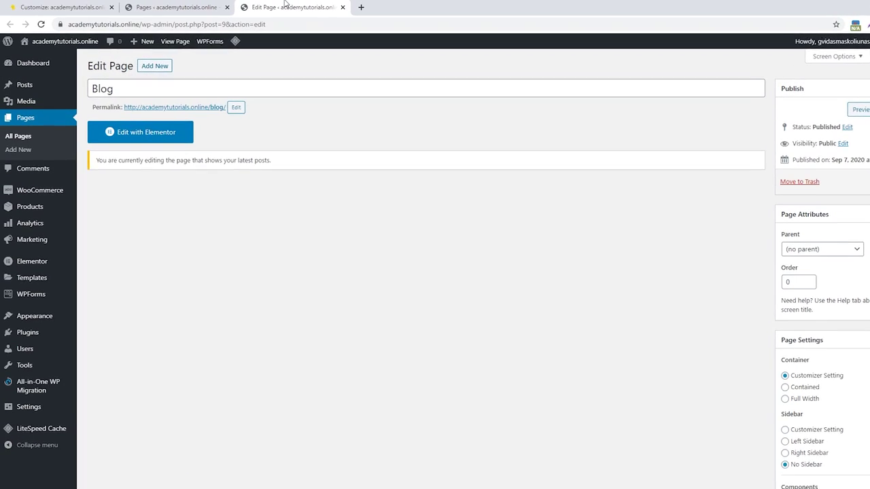
left_click(218, 25)
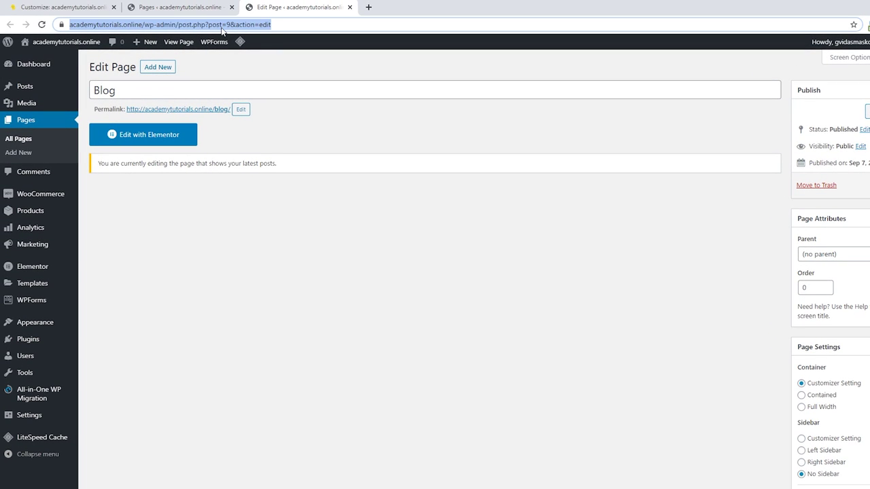
left_click(228, 26)
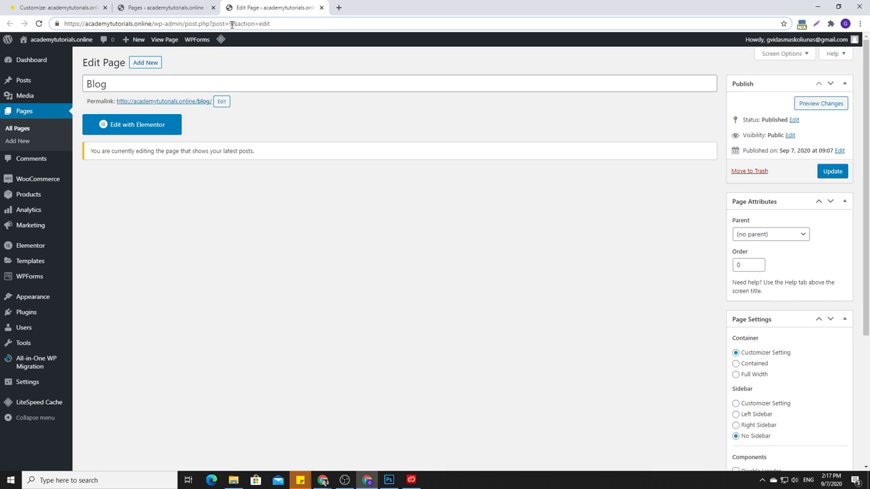
Exclude page IDs 9,11,17,19 from Footer One's Information widget and limit Footer Two's Help widget to Contact Us and FAQ.
left_click(39, 6)
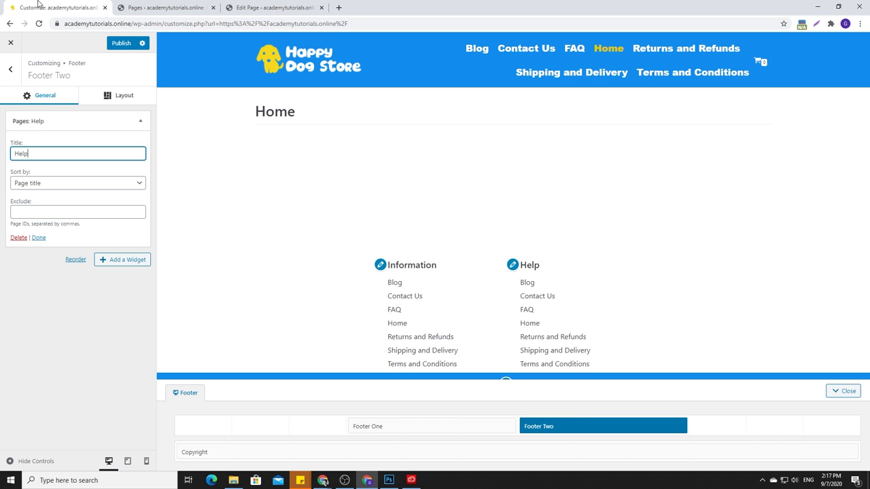
left_click(71, 211)
type("9,11,17,19")
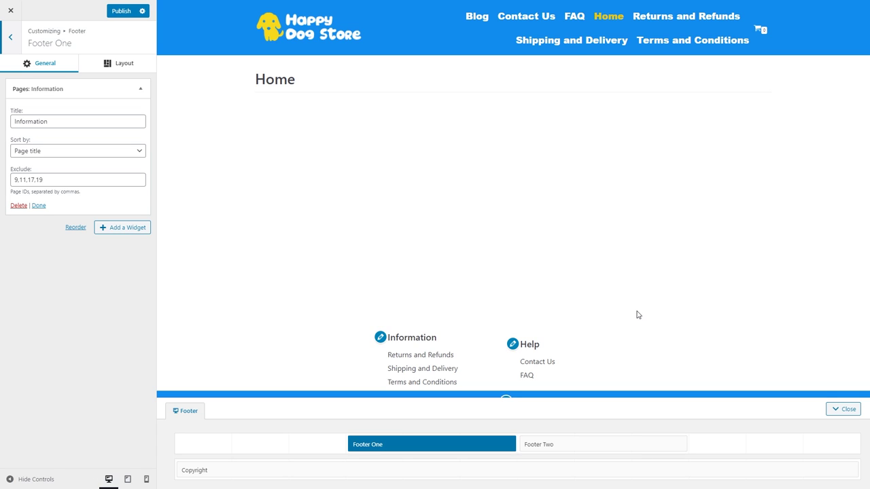
Add the Footer Three component beside Footer Two and give it a Simple Social Icons widget.
left_click(717, 444)
left_click(727, 295)
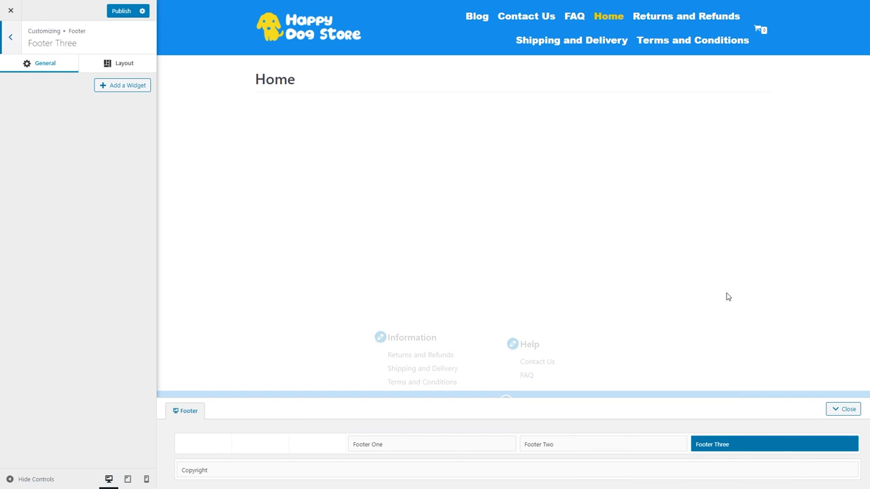
left_click(112, 88)
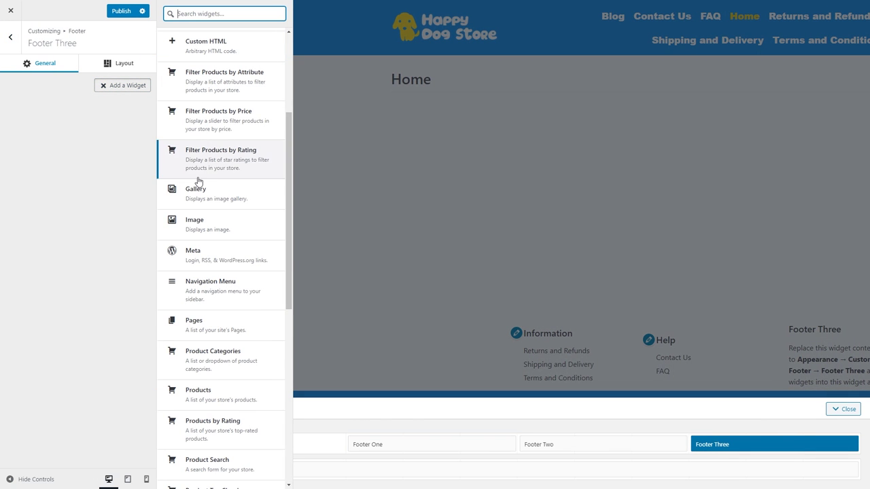
scroll(203, 184, "down", 3)
scroll(214, 182, "down", 10)
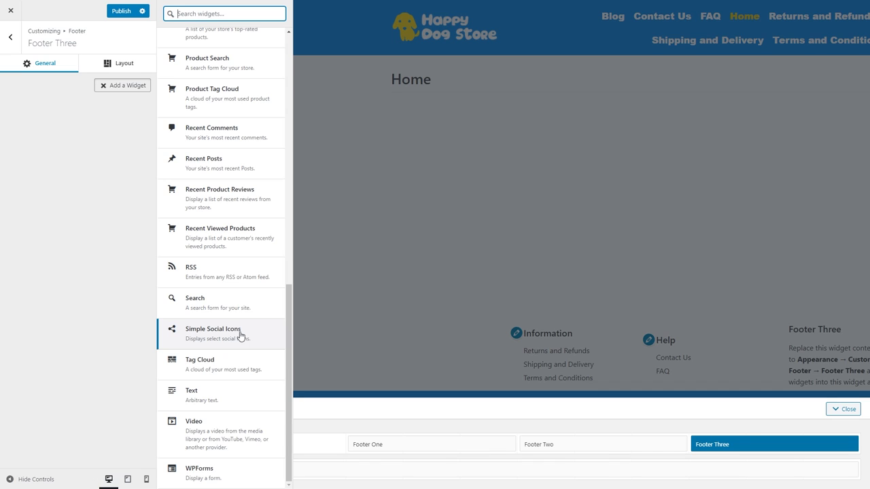
left_click(240, 334)
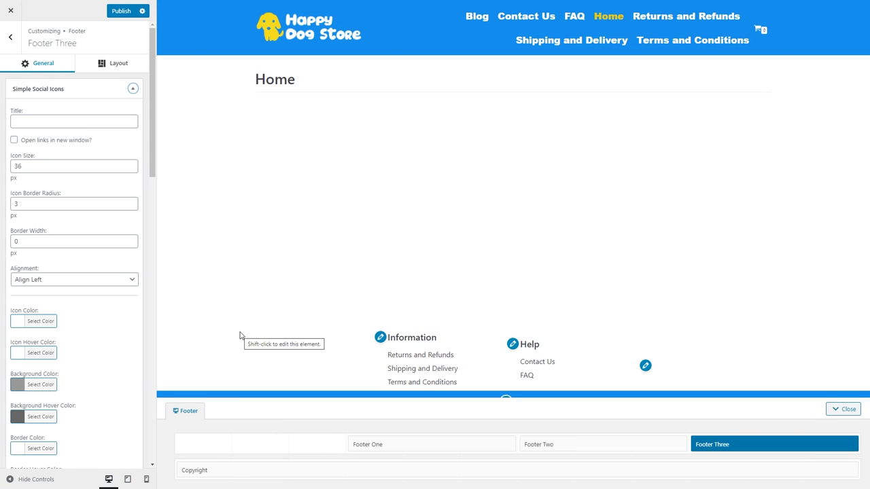
Title the Simple Social Icons widget "Follow Us" and fill in its Facebook, Instagram, Pinterest and YouTube links.
scroll(70, 320, "down", 5)
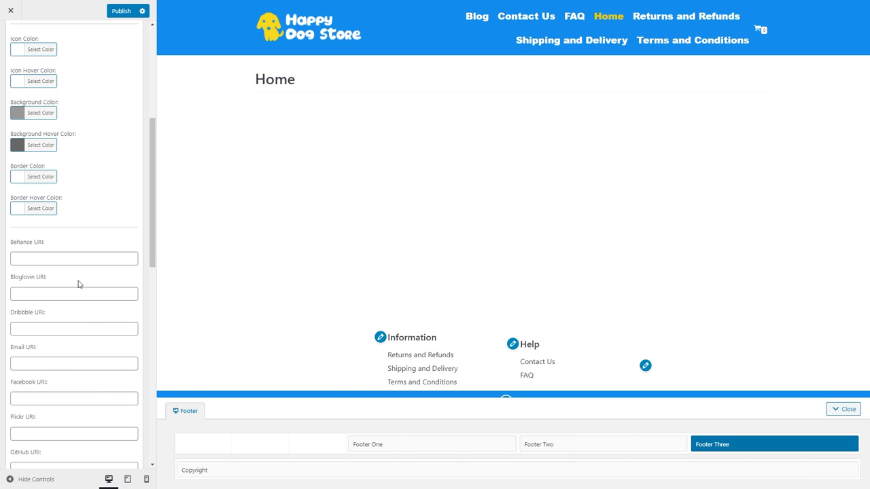
scroll(84, 269, "up", 4)
scroll(85, 269, "up", 1)
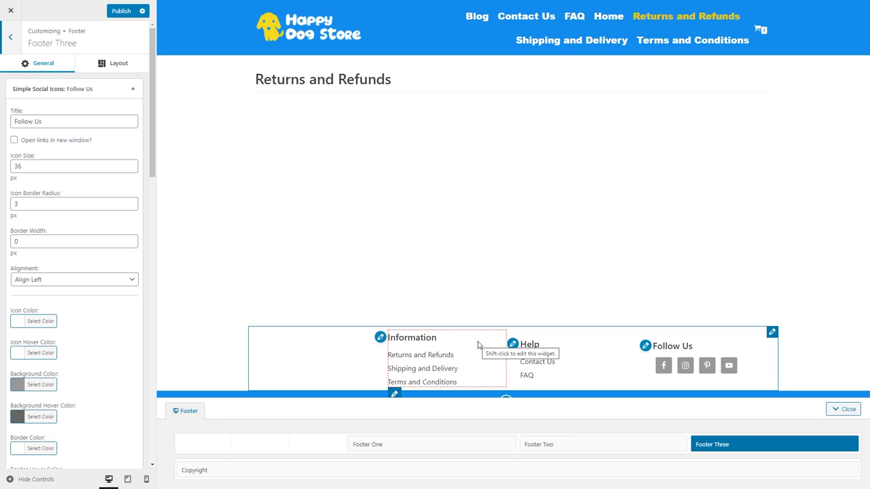
Set the vertical alignment of Footer One, Footer Two and Footer Three to top.
left_click(395, 394)
left_click(139, 69)
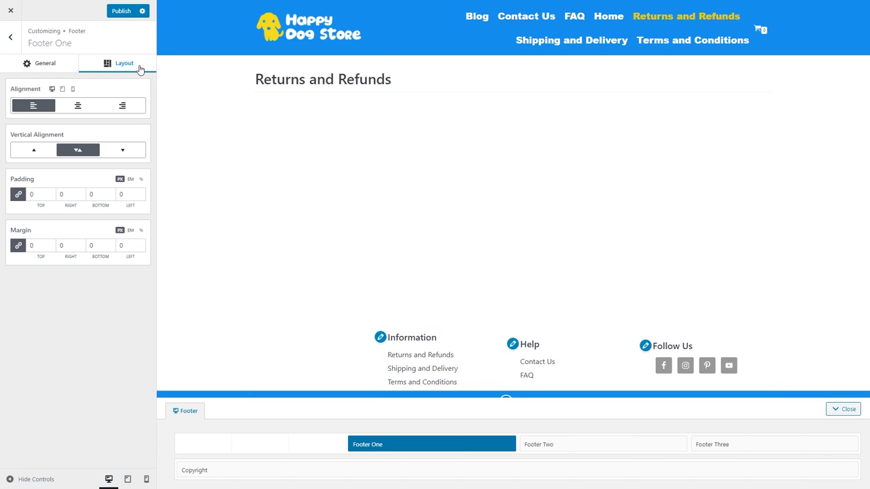
left_click(27, 151)
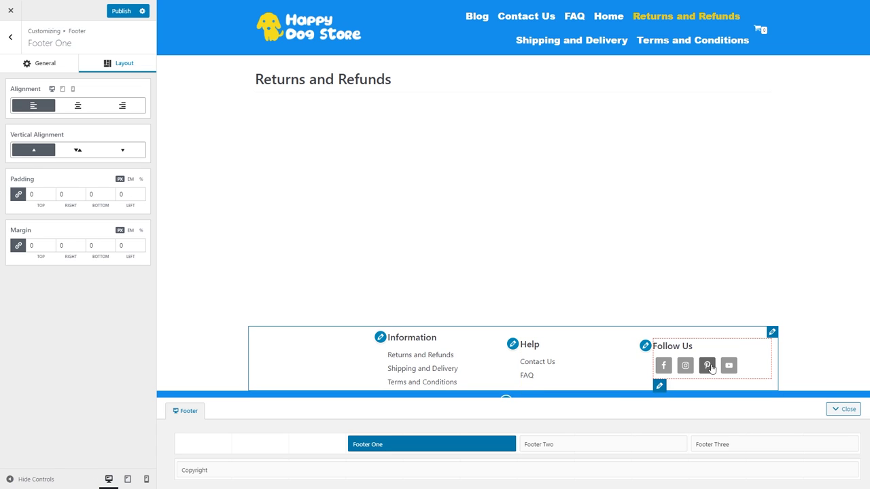
left_click(528, 388)
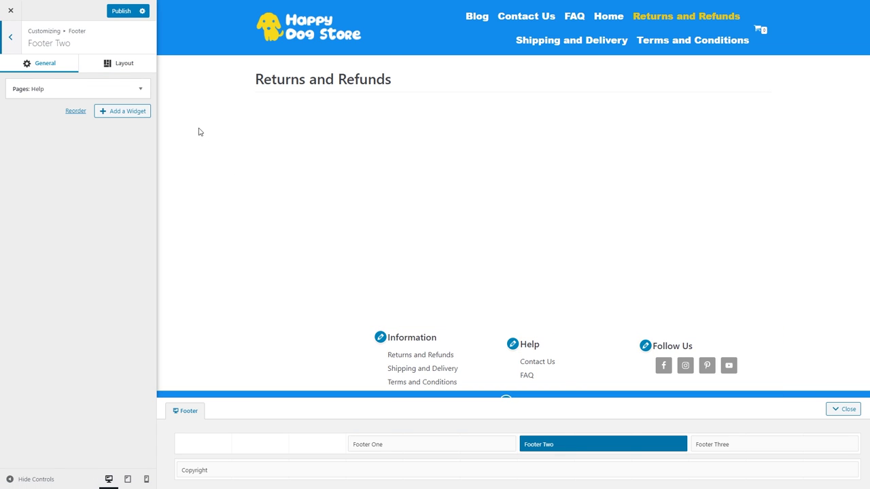
left_click(136, 70)
left_click(33, 150)
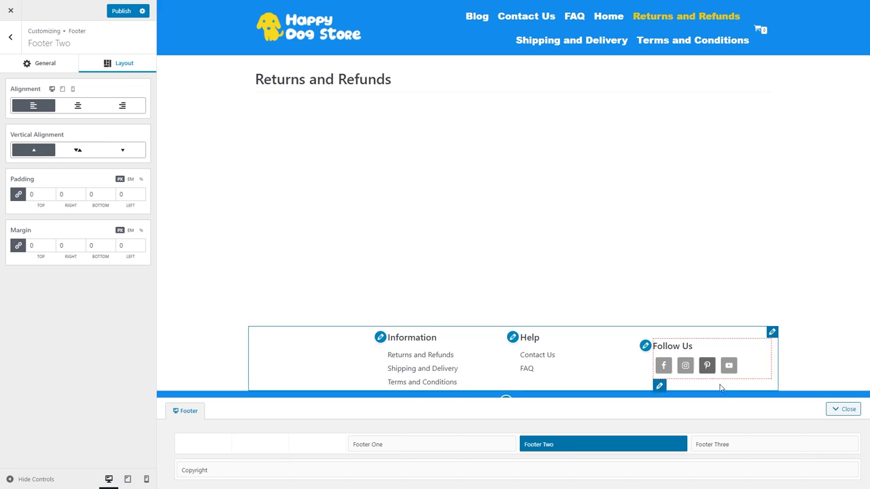
left_click(659, 388)
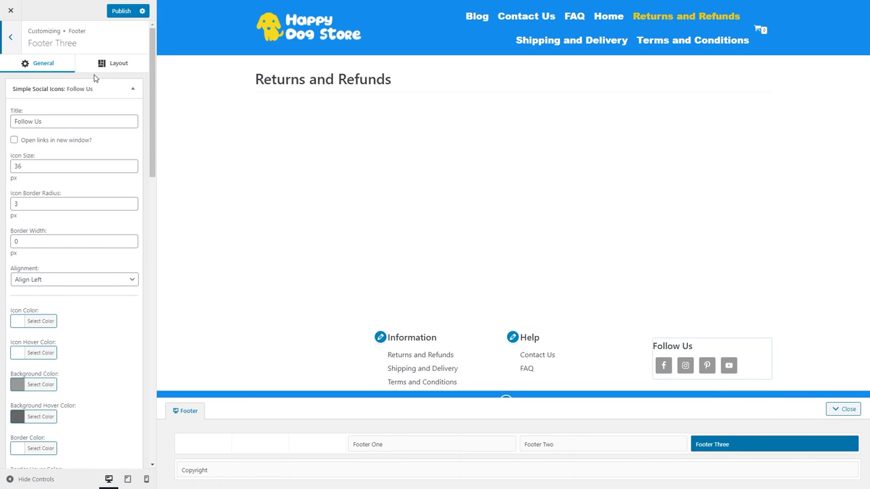
left_click(123, 64)
left_click(33, 151)
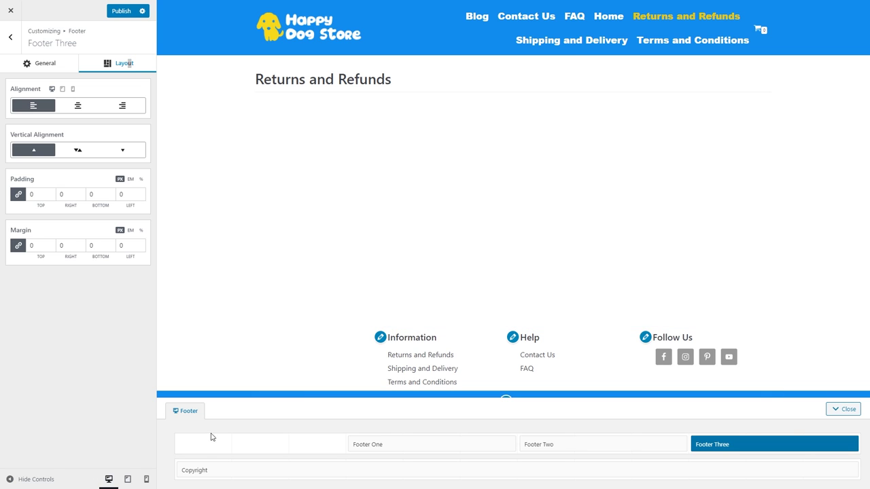
Give the top footer row a height of 231, white text and the header's blue background, and publish the customizations.
left_click(170, 446)
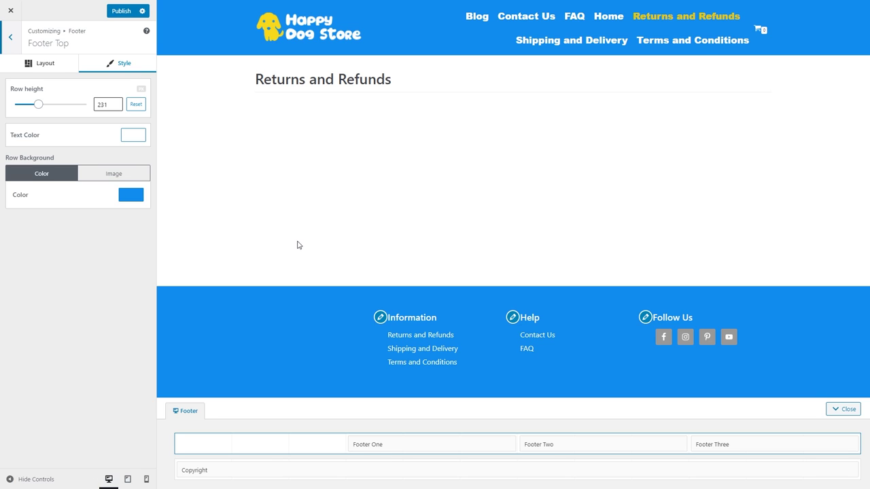
left_click(122, 10)
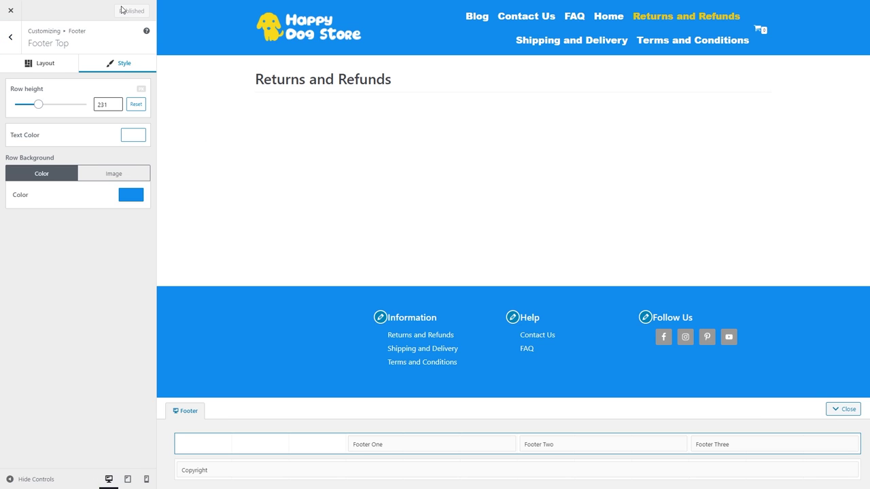
left_click(10, 10)
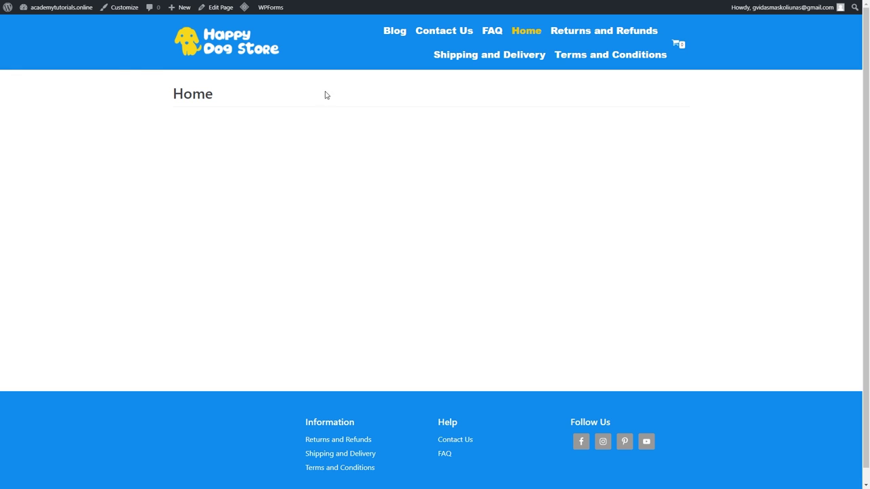
Open the Home page in the Elementor editor and add a single-column section.
left_click(219, 7)
left_click(191, 13)
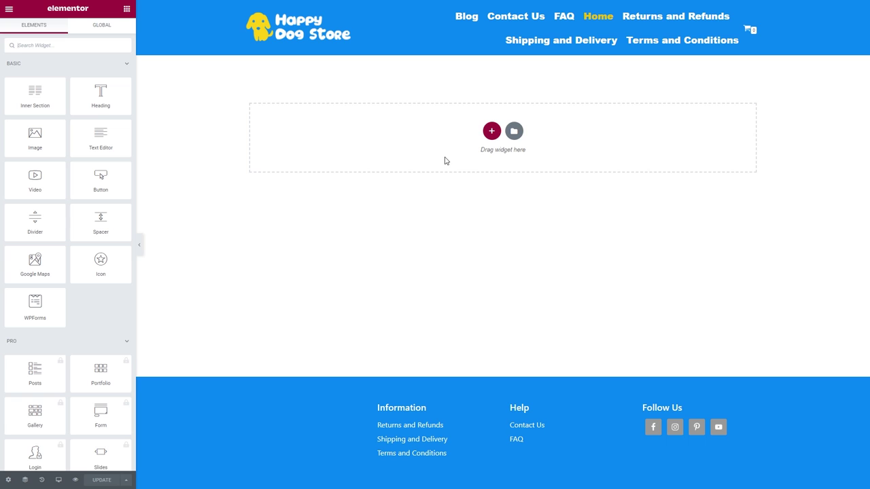
left_click(491, 130)
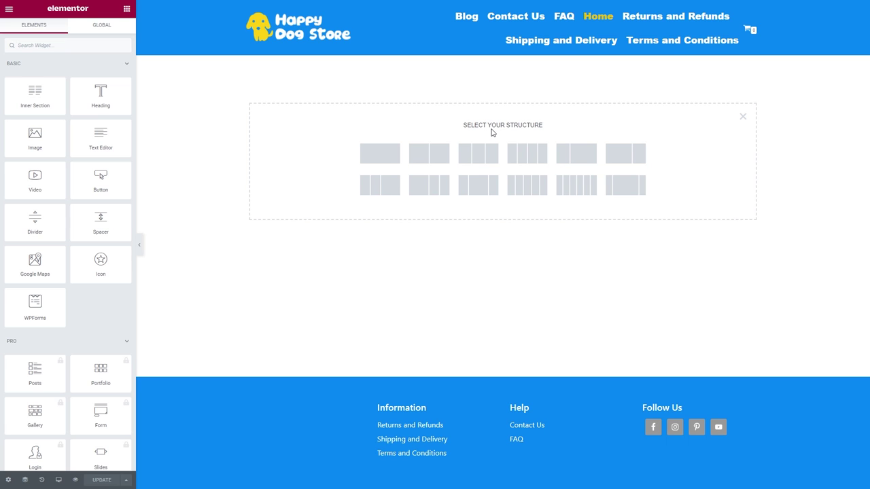
left_click(386, 150)
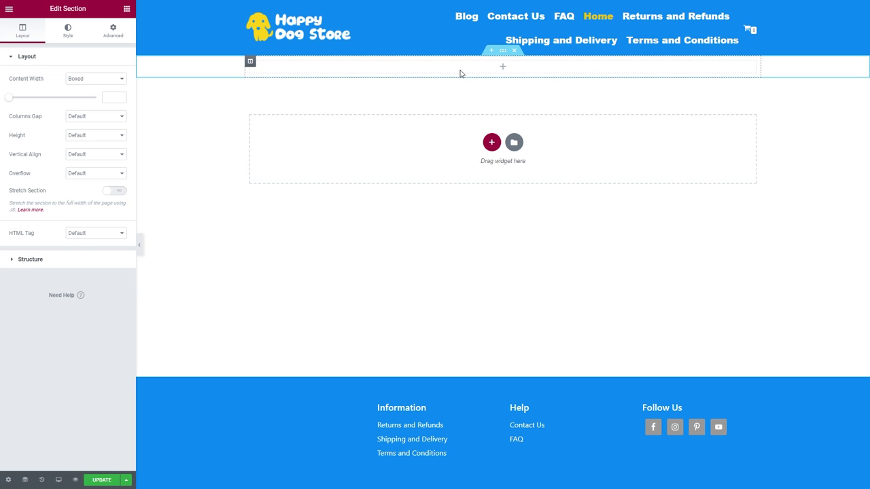
Give the new section a classic background with the dog photo from the media library.
left_click(502, 53)
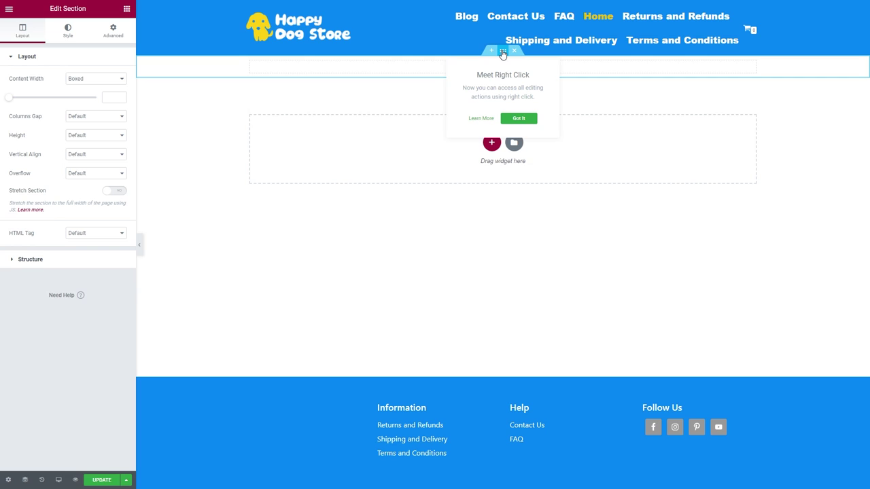
left_click(71, 35)
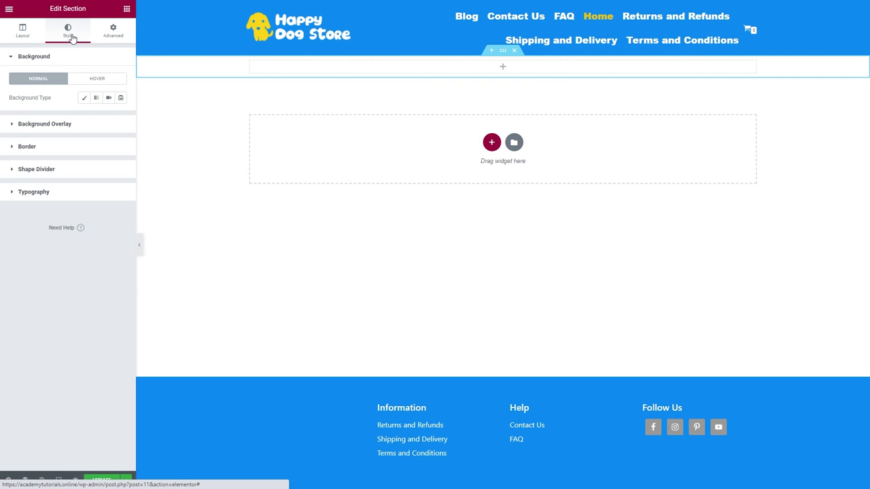
left_click(84, 97)
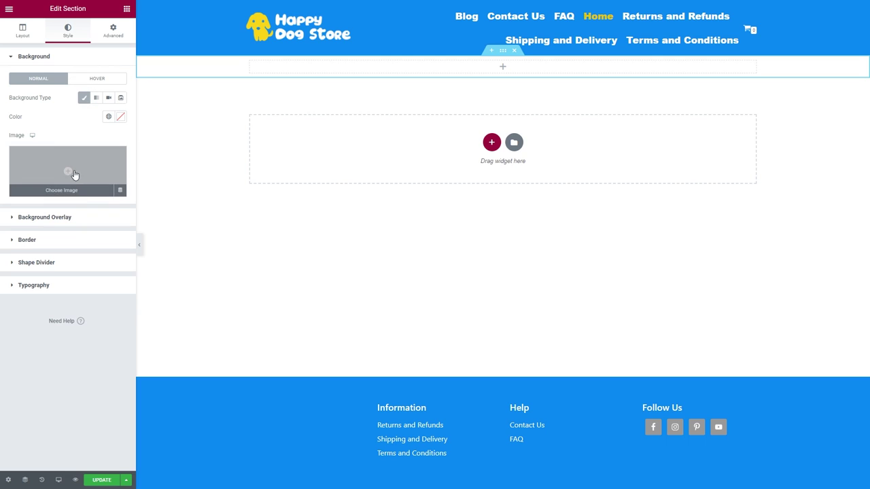
left_click(75, 178)
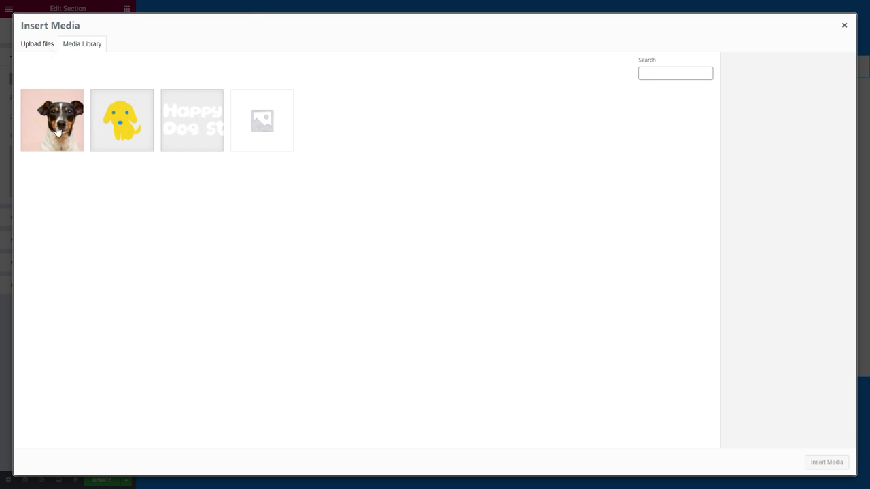
left_click(57, 131)
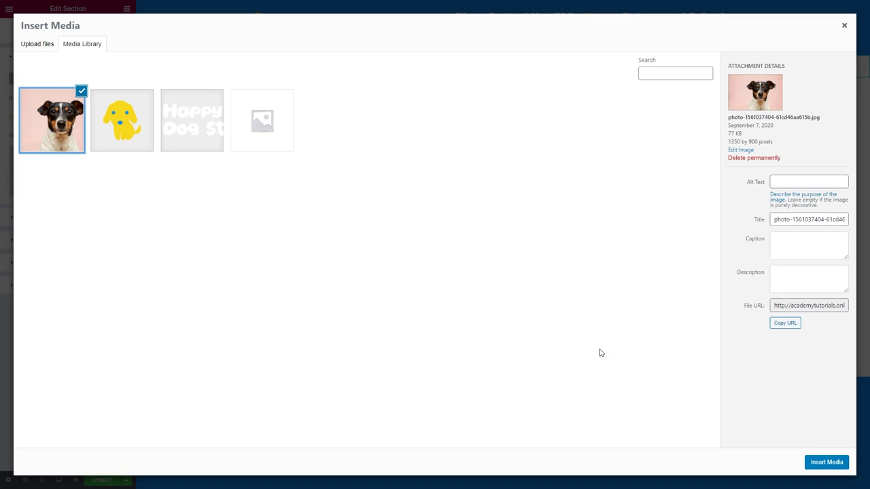
left_click(826, 462)
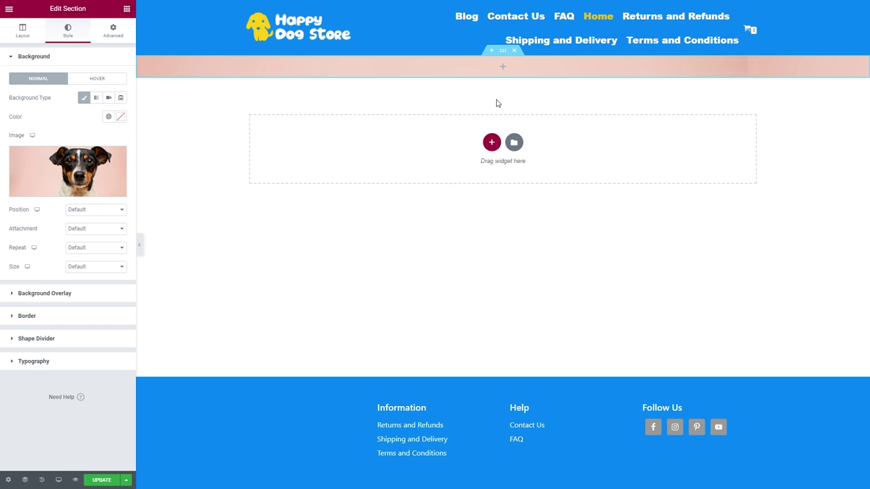
Set the dog photo section's padding to 331 px on all four sides.
left_click(479, 70)
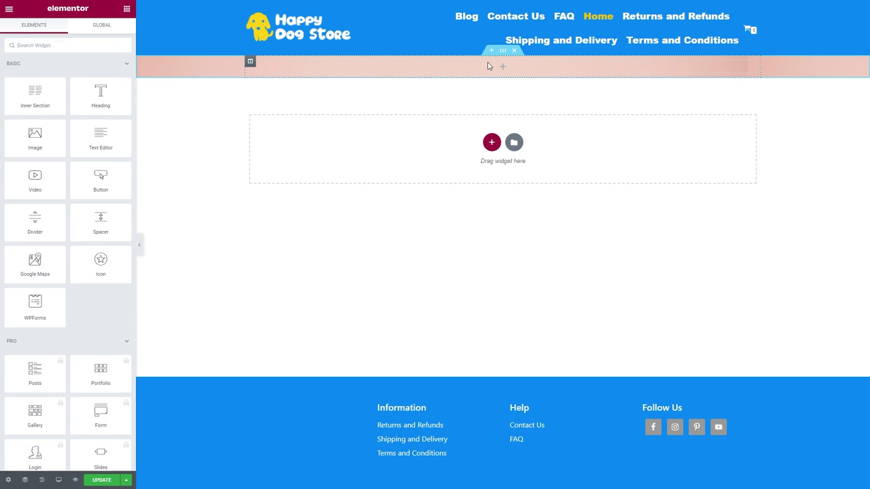
left_click(506, 51)
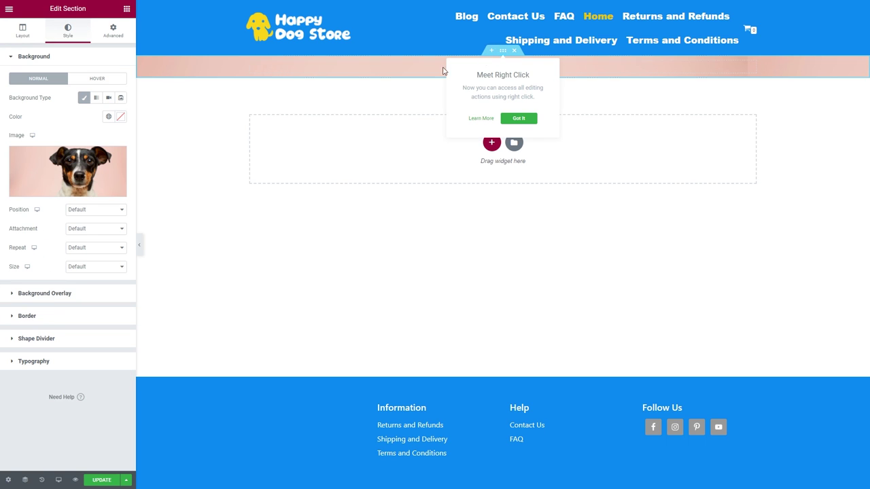
left_click(118, 32)
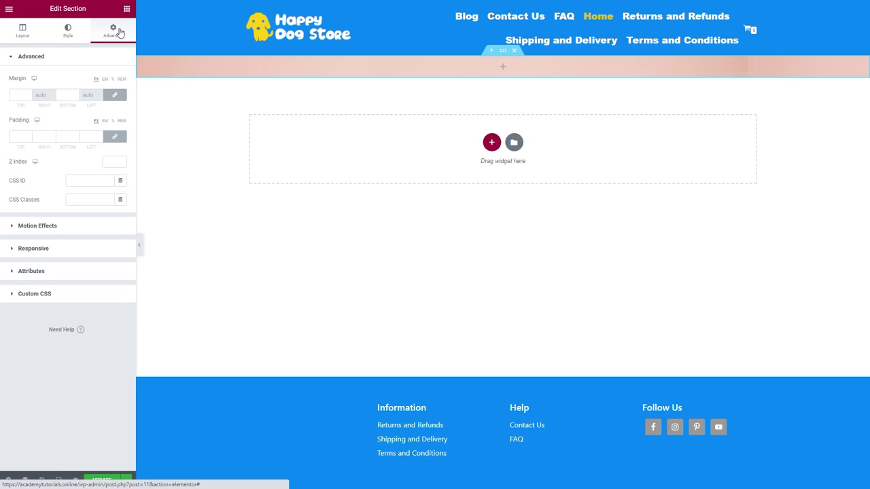
left_click(101, 136)
left_click(101, 136)
left_click(100, 136)
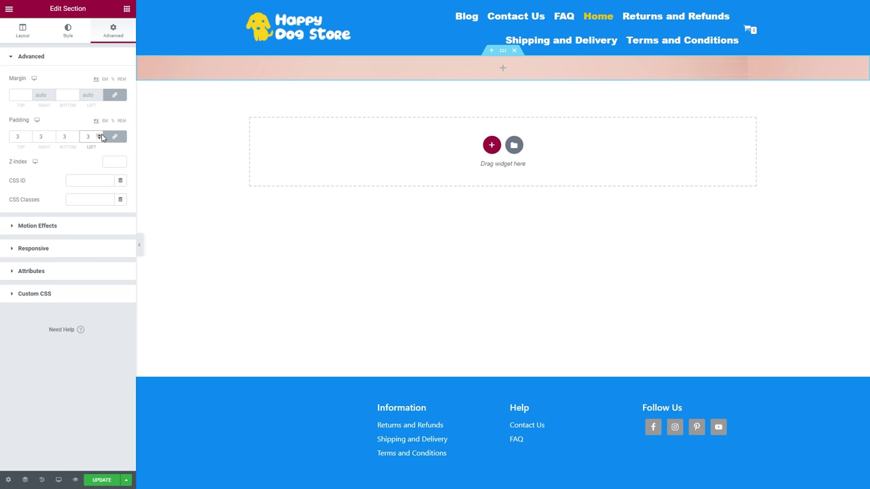
type("31")
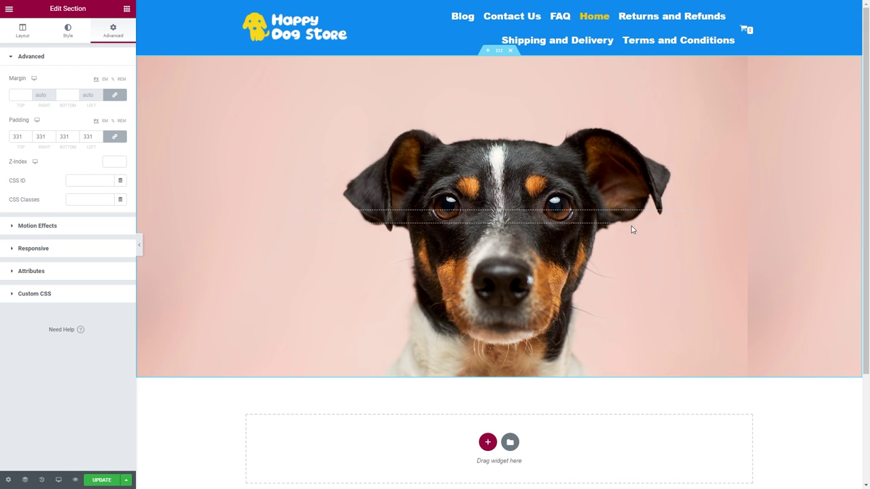
Add a centred white heading "Because Good Boys Deserve The Best!" to the section, with a black background and 22 px padding on all sides.
left_click(503, 221)
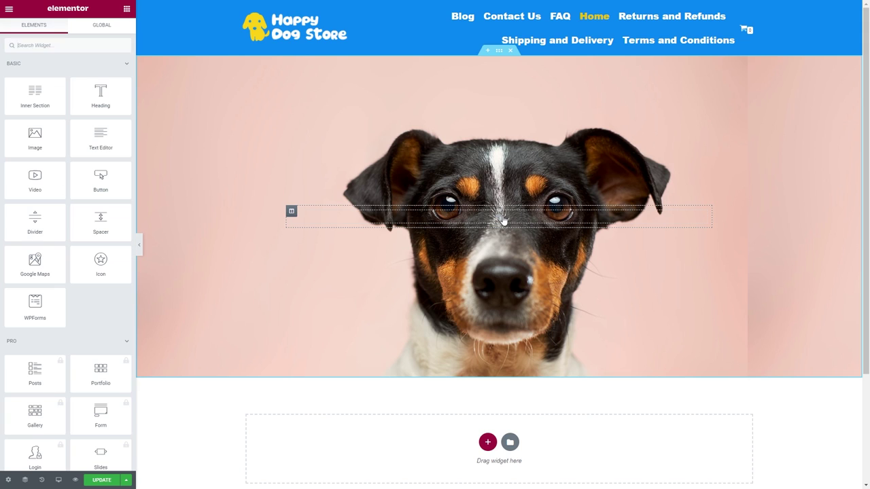
left_click_drag(107, 87, 516, 216)
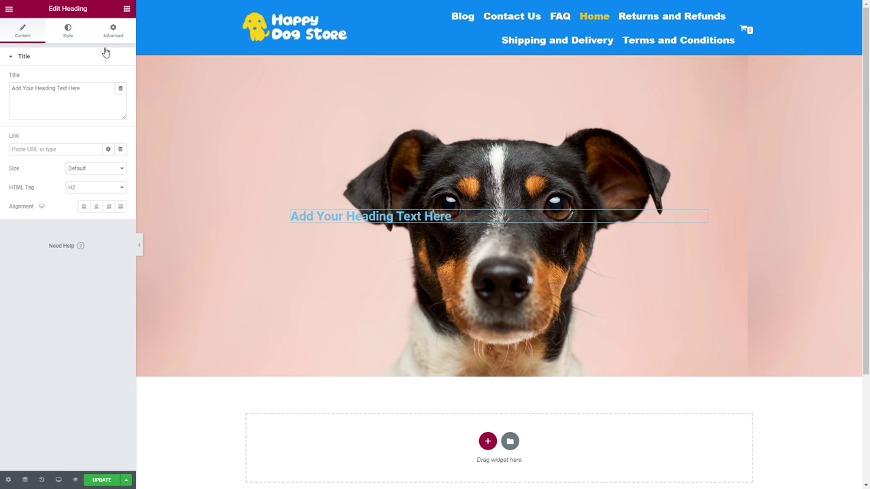
left_click(68, 32)
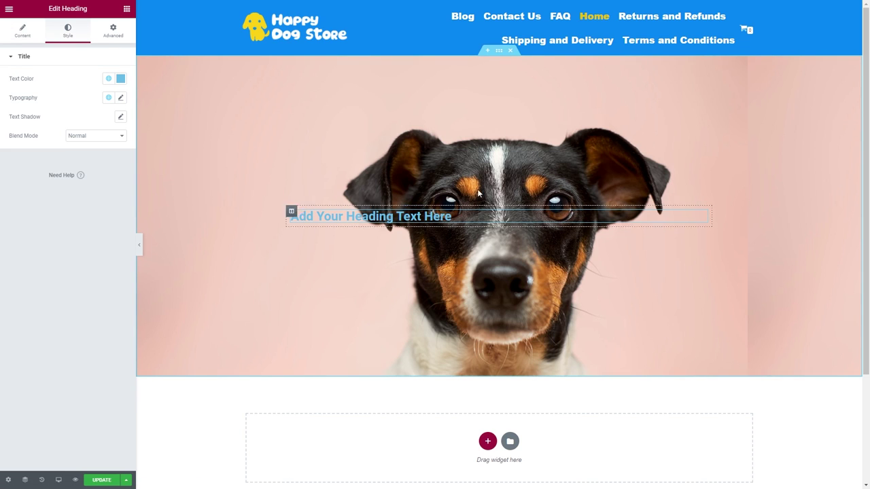
left_click(39, 30)
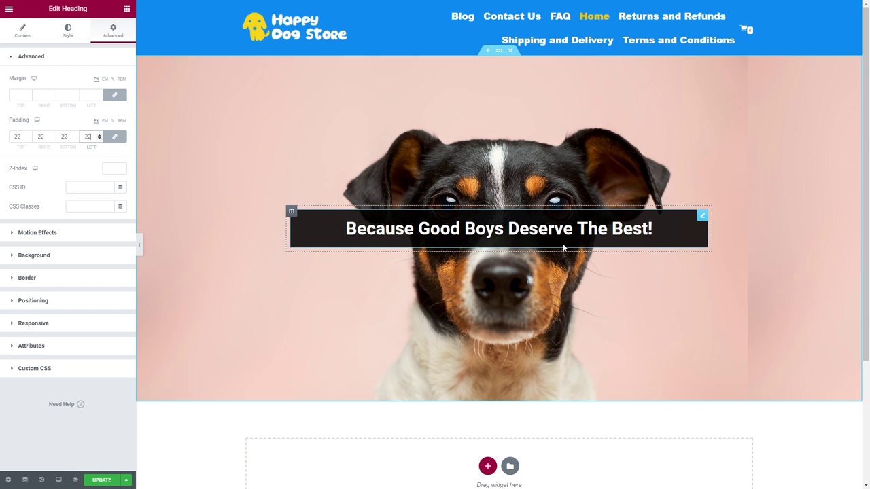
Add a centred blue button below the heading with the text "Shop Now".
left_click(127, 10)
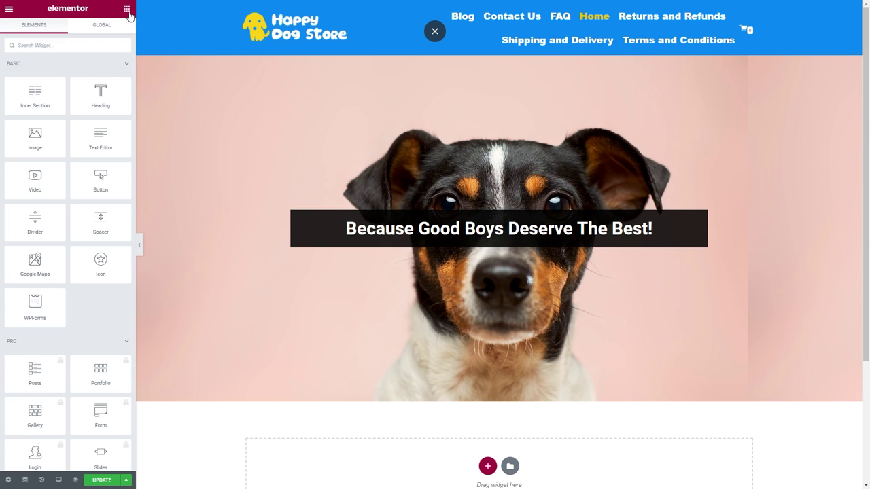
left_click_drag(99, 178, 511, 248)
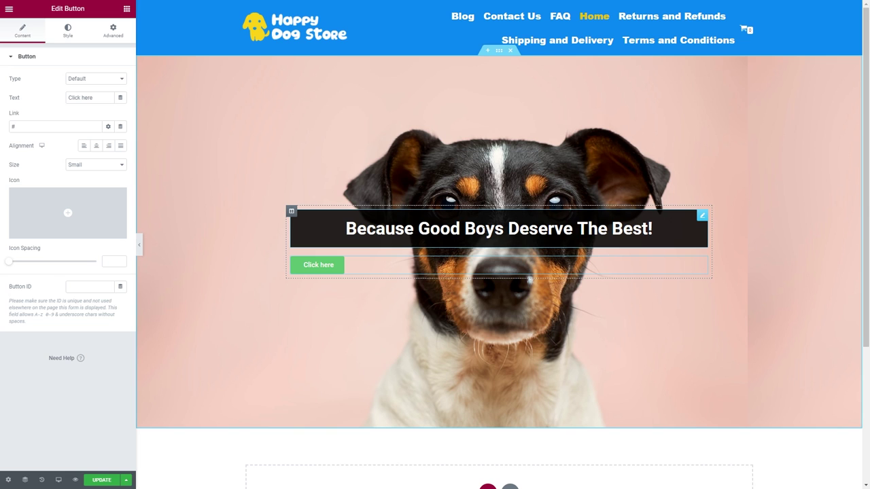
key("ctrl+z")
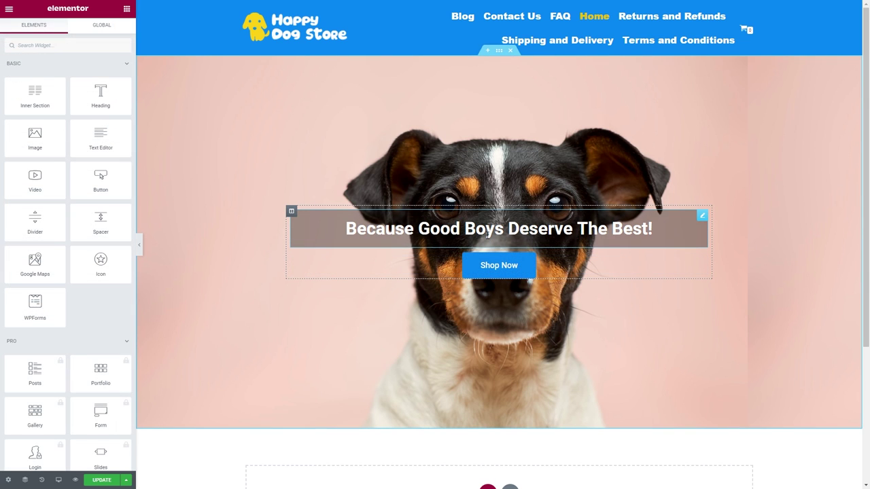
Look through the Home page design from the hero to the blog section and save the page changes.
scroll(615, 305, "down", 2)
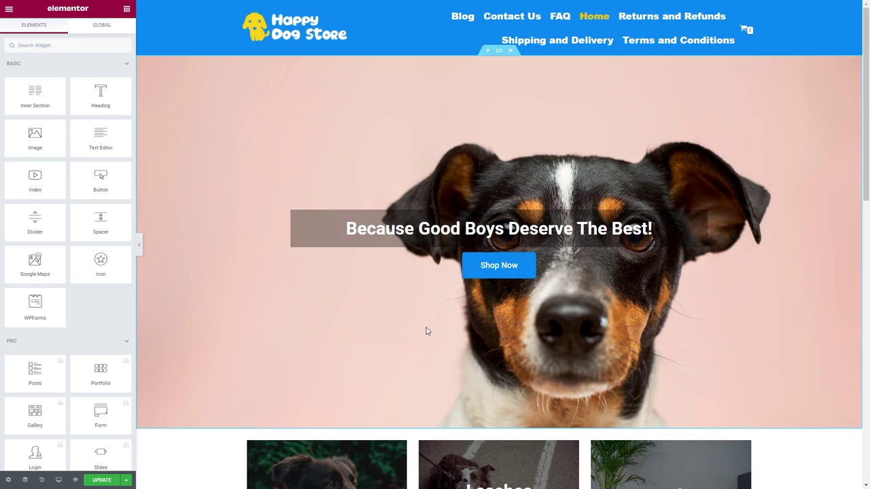
scroll(426, 331, "down", 10)
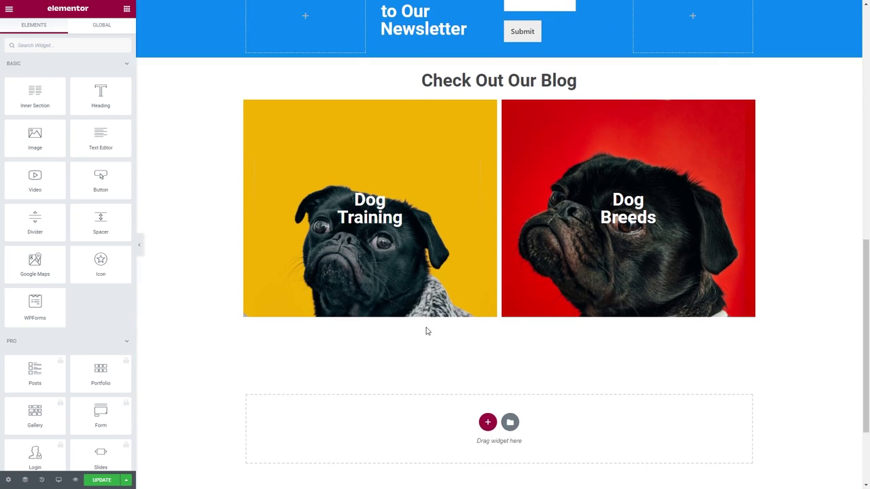
scroll(426, 331, "up", 10)
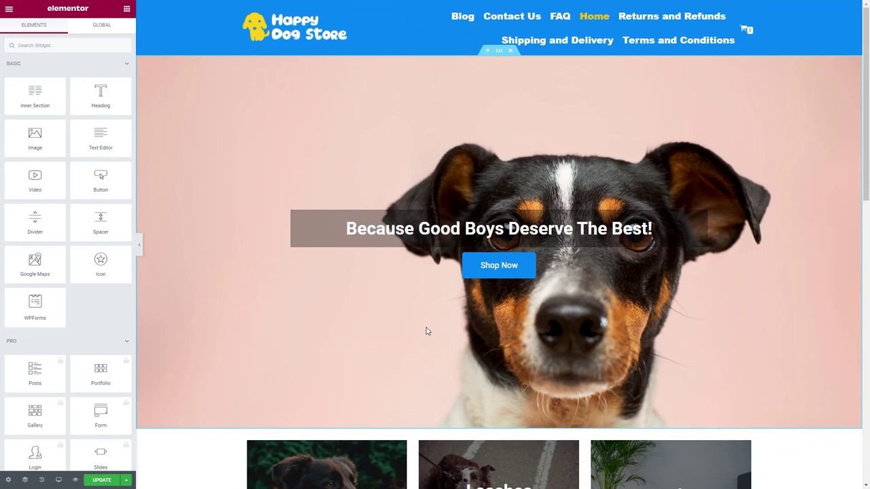
left_click(101, 480)
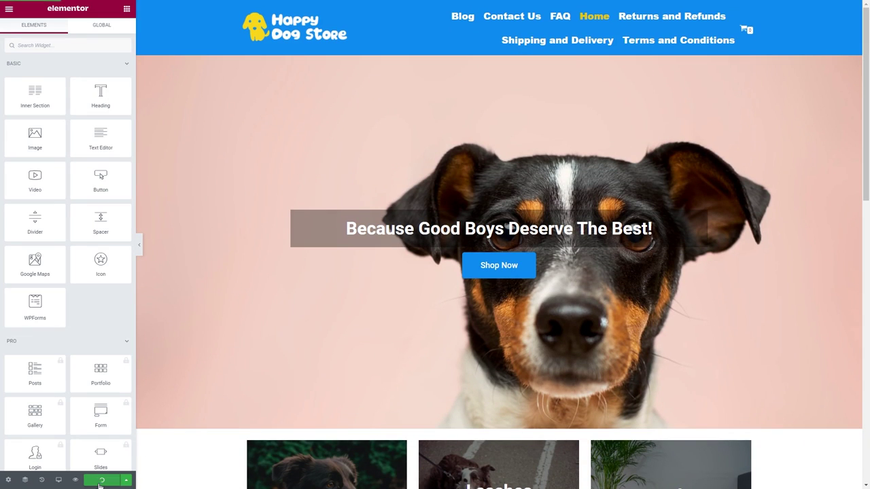
View the live Home page and check its hero and the product category images below it.
left_click(8, 9)
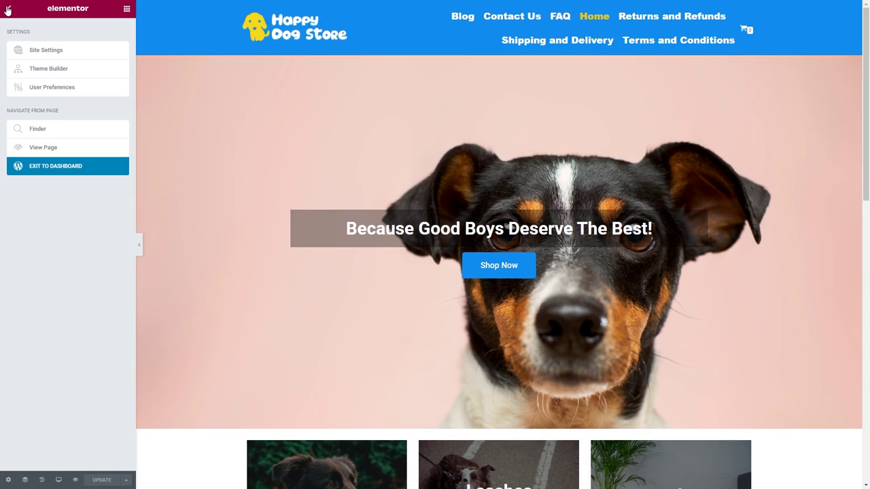
left_click(67, 149)
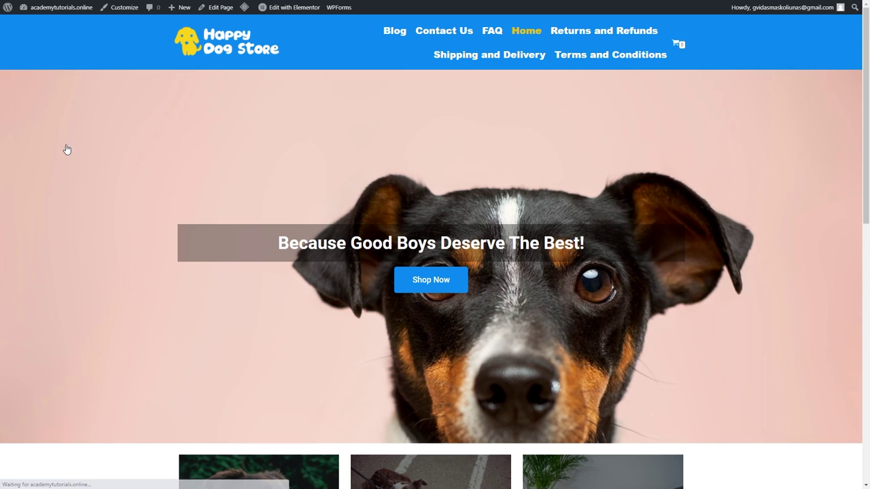
scroll(257, 158, "down", 5)
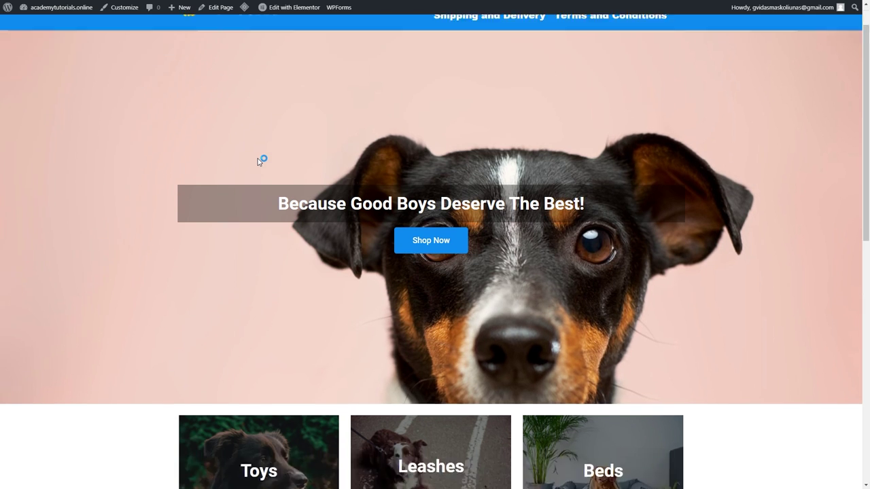
scroll(257, 159, "up", 3)
scroll(258, 159, "up", 2)
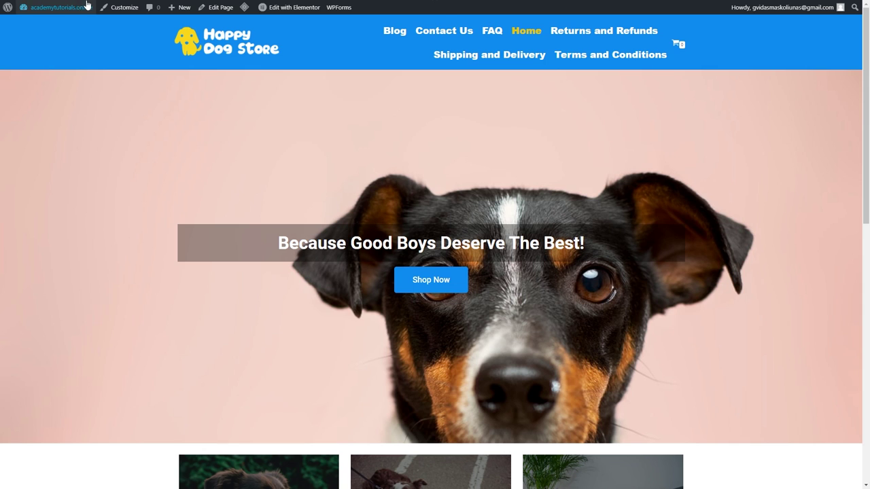
Return to the WordPress dashboard and open the WooCommerce home page.
mouse_move(75, 5)
left_click(28, 27)
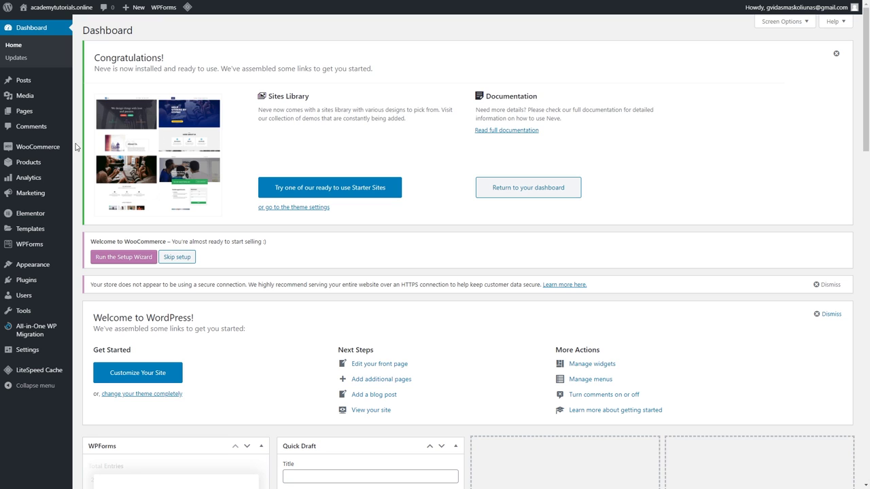
mouse_move(51, 149)
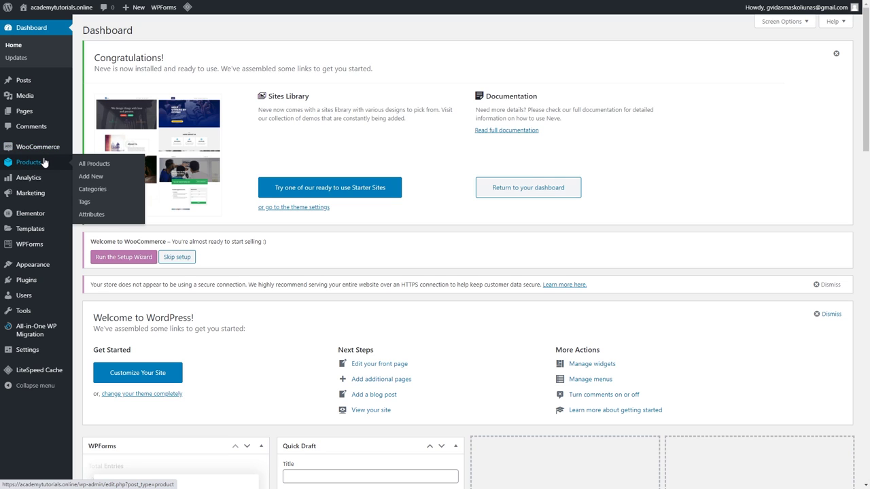
mouse_move(45, 179)
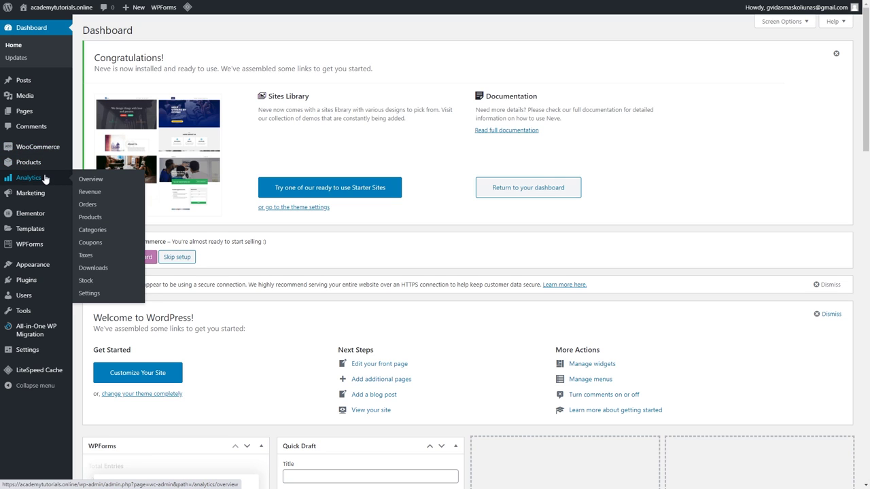
mouse_move(45, 194)
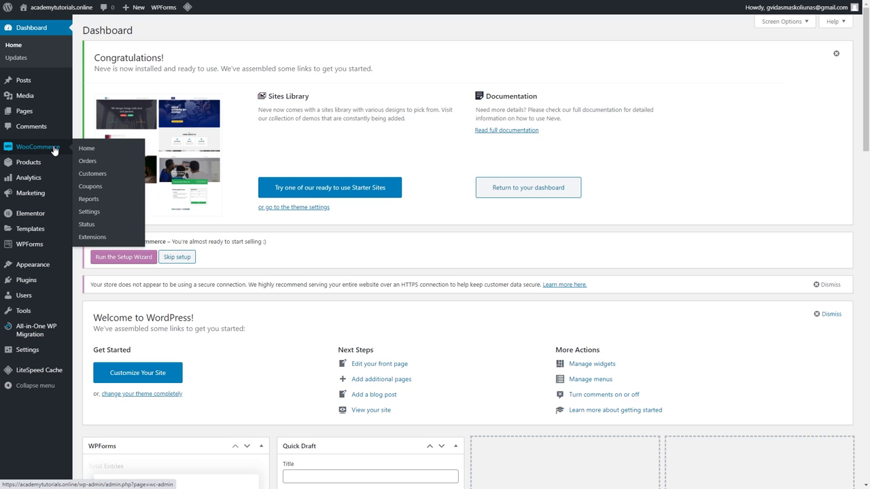
left_click(87, 149)
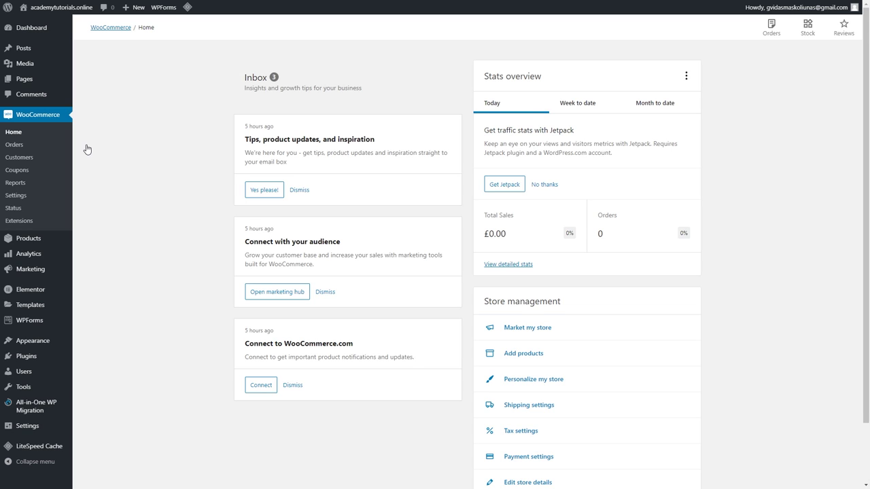
View the WooCommerce orders page and the customers list.
left_click(24, 145)
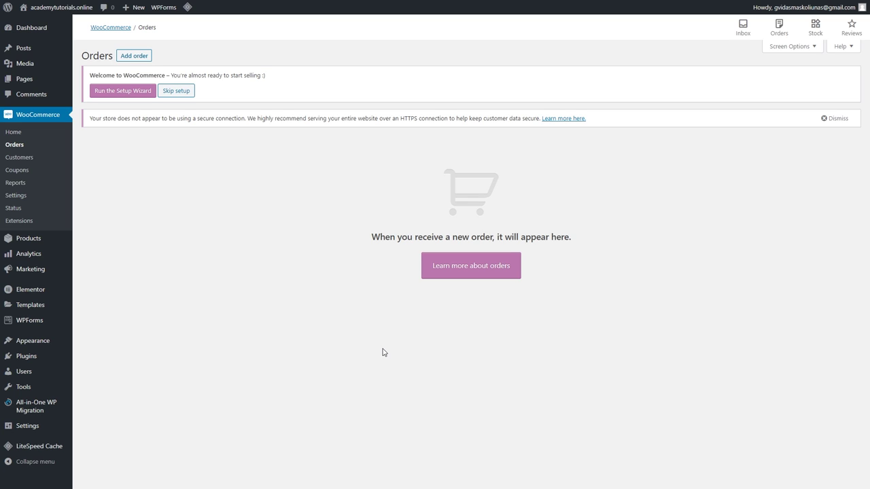
left_click(30, 157)
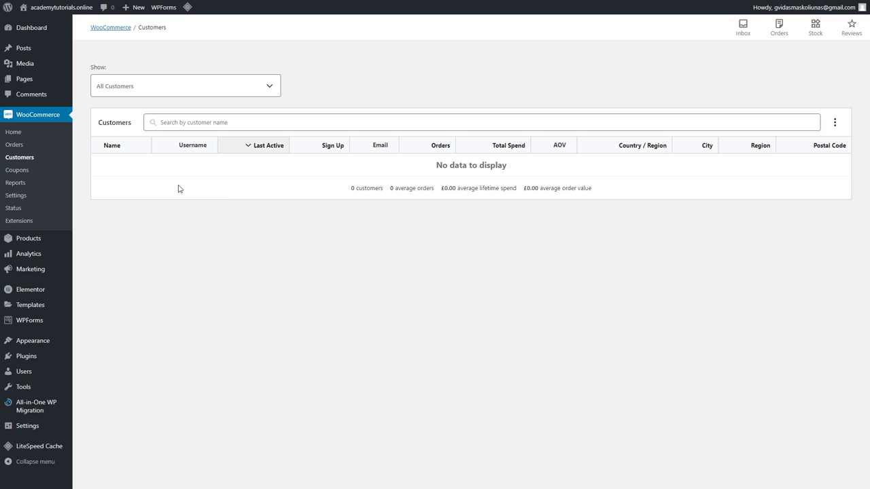
Start a new WooCommerce coupon and choose Percentage discount as its discount type.
left_click(27, 171)
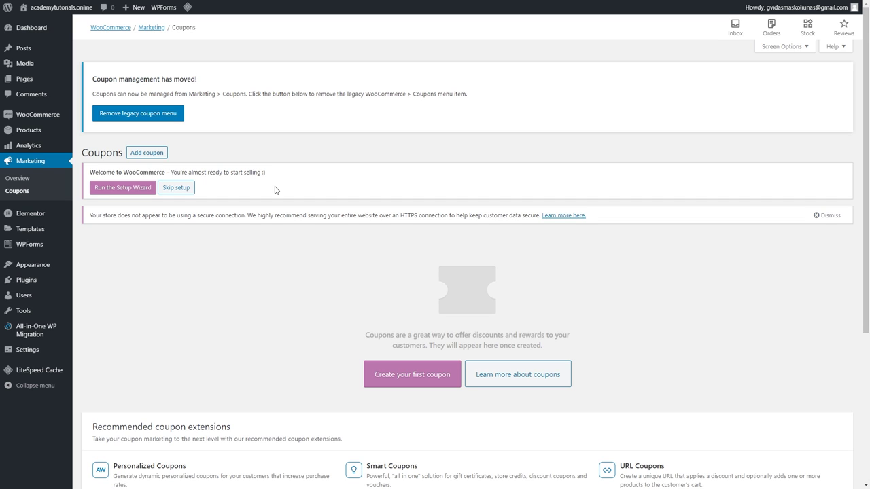
left_click(150, 154)
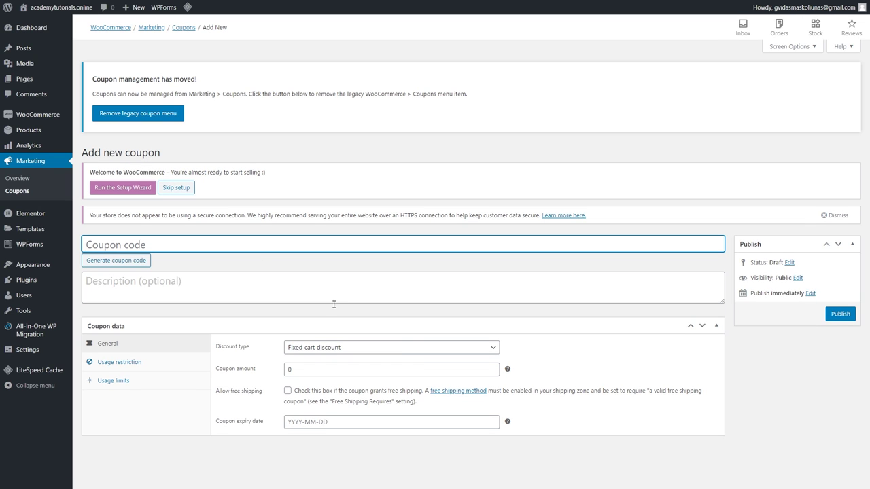
left_click(428, 358)
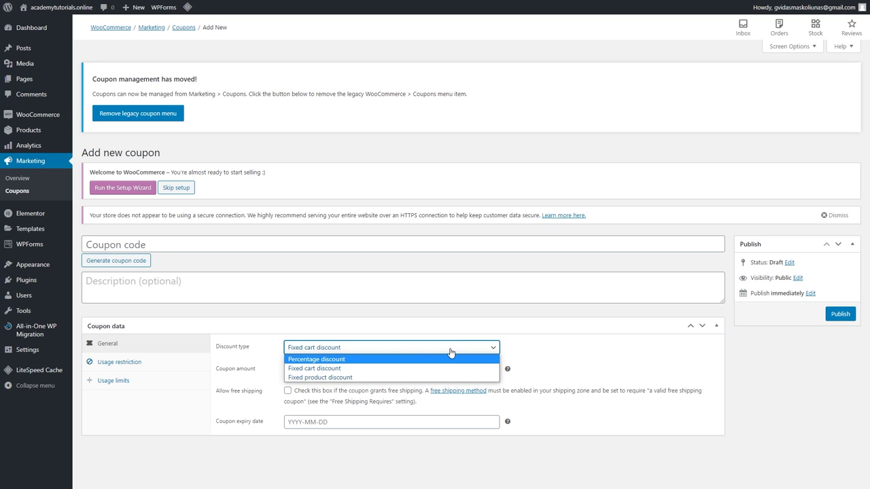
left_click(438, 359)
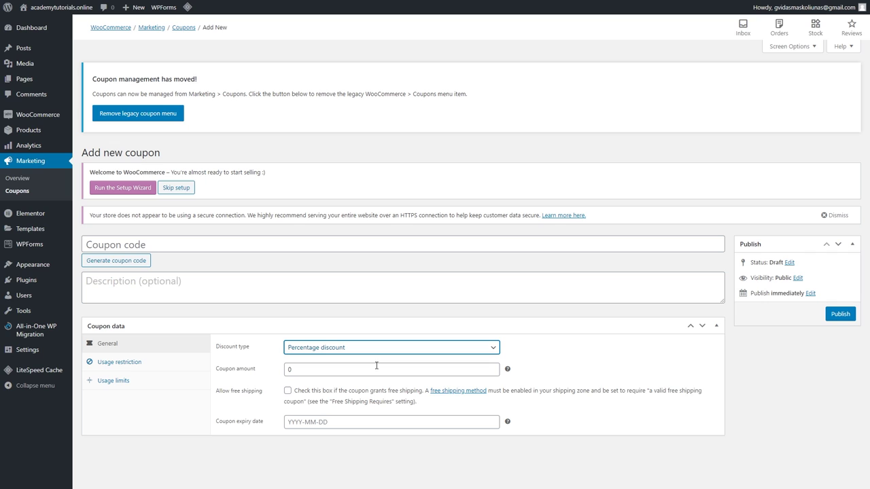
left_click(188, 243)
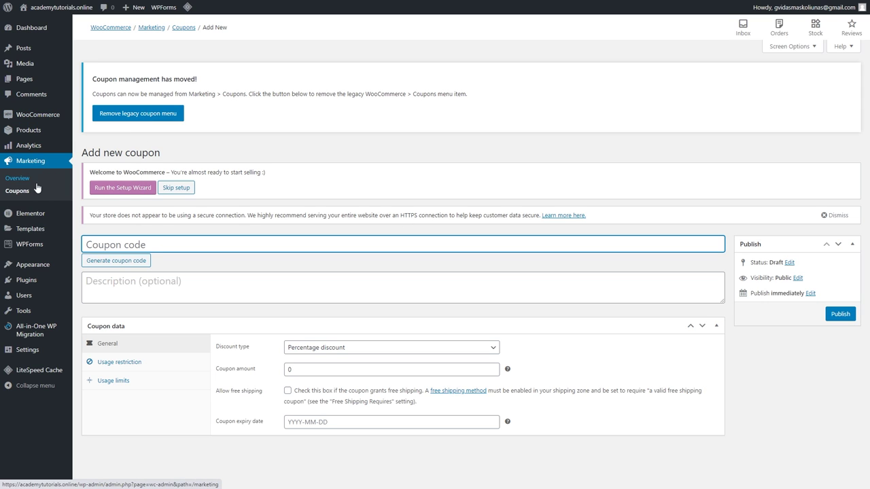
Open the WooCommerce reports and examine the sales by date for the last 7 days.
mouse_move(51, 116)
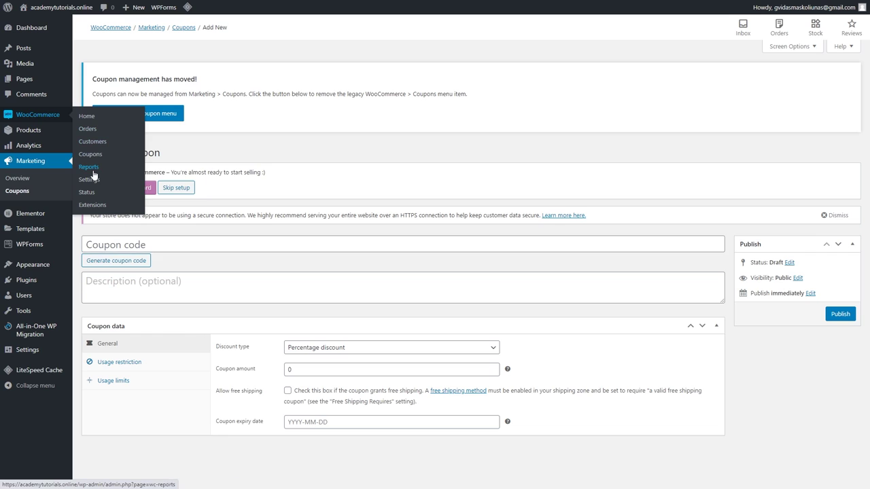
left_click(89, 168)
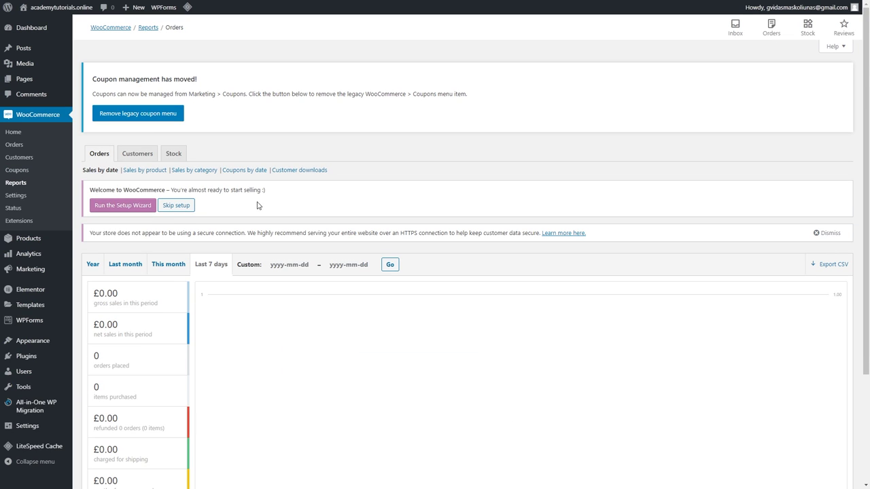
scroll(256, 205, "down", 2)
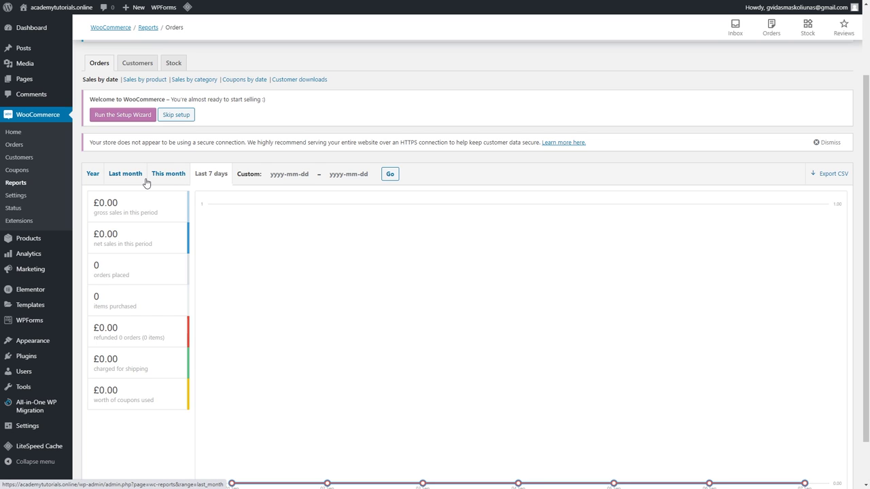
Examine the WooCommerce system status report and open the WooCommerce extensions page.
left_click(16, 209)
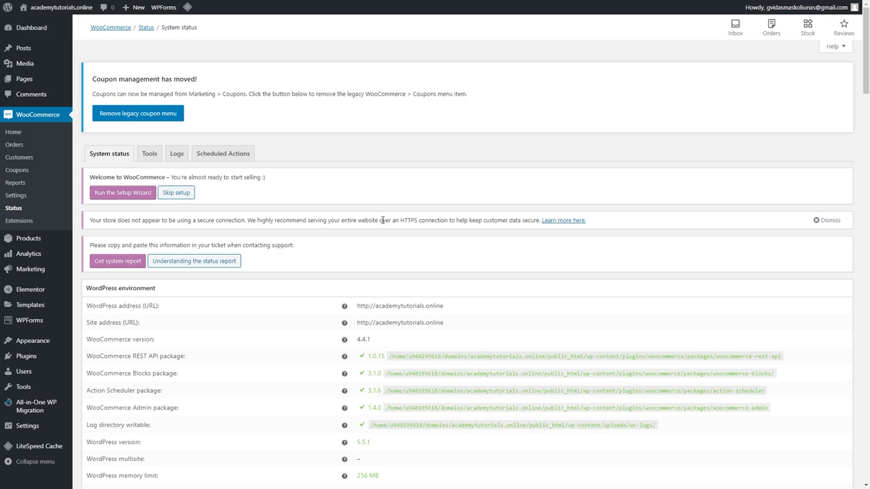
scroll(382, 221, "down", 3)
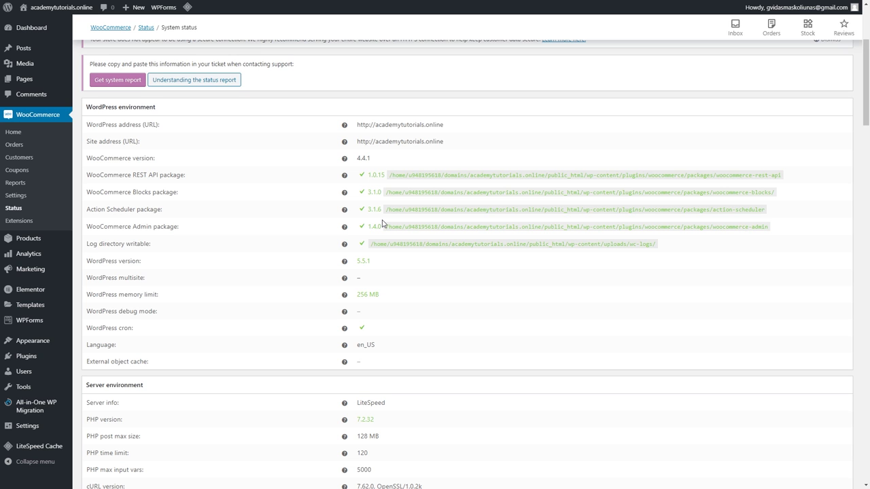
scroll(382, 223, "down", 3)
scroll(382, 223, "up", 6)
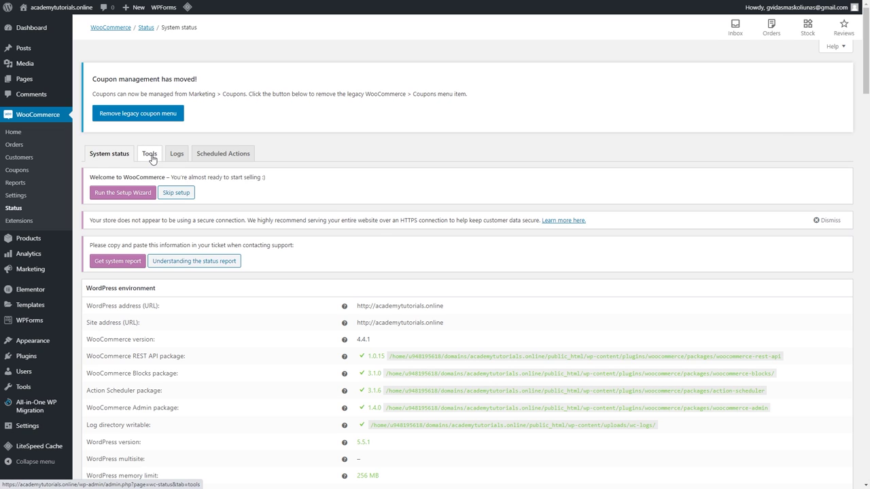
left_click(31, 222)
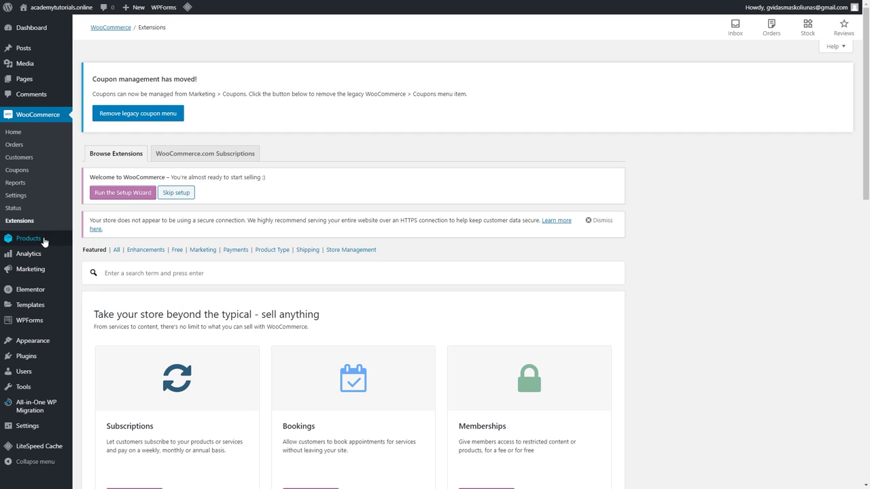
Open the store's Analytics overview and examine its performance figures and charts.
mouse_move(43, 242)
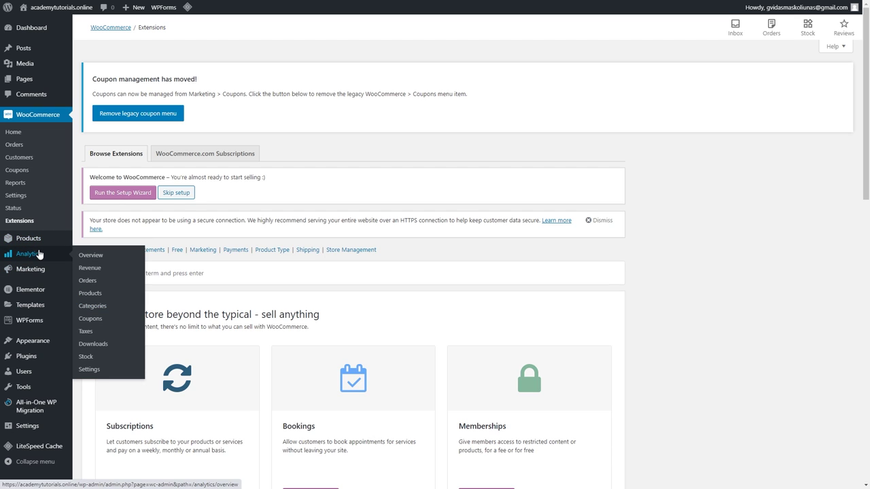
left_click(79, 257)
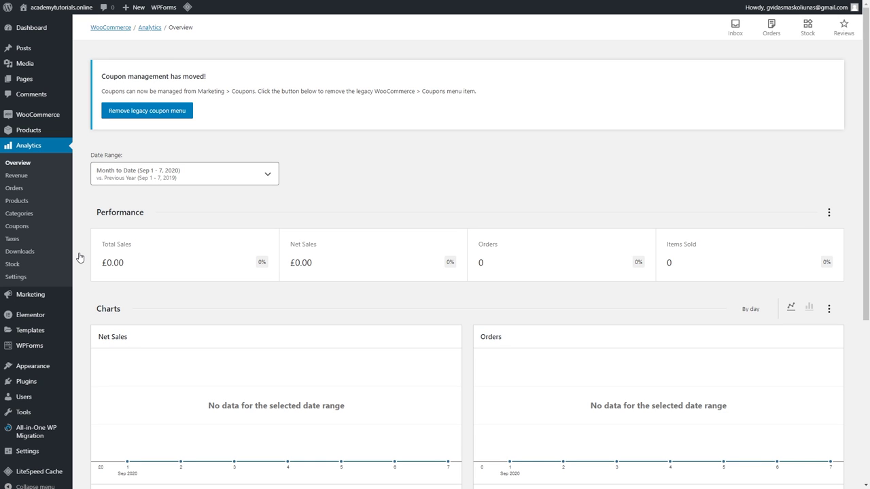
scroll(288, 249, "down", 1)
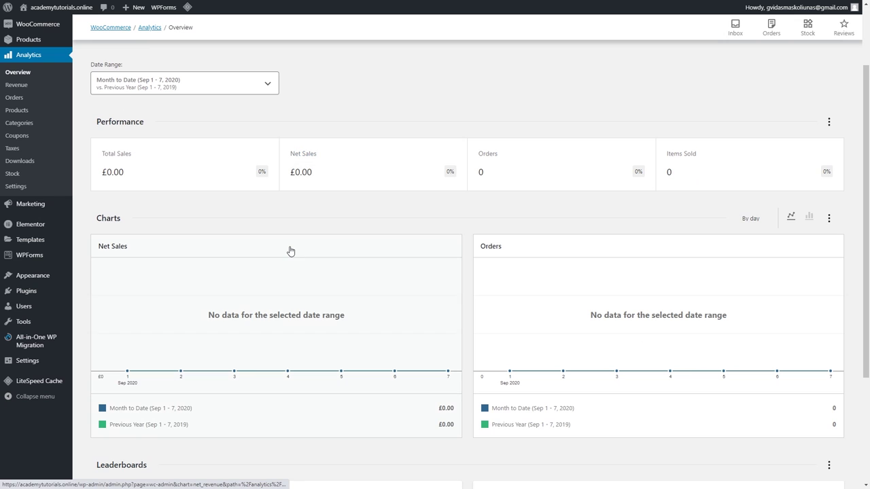
scroll(290, 252, "up", 1)
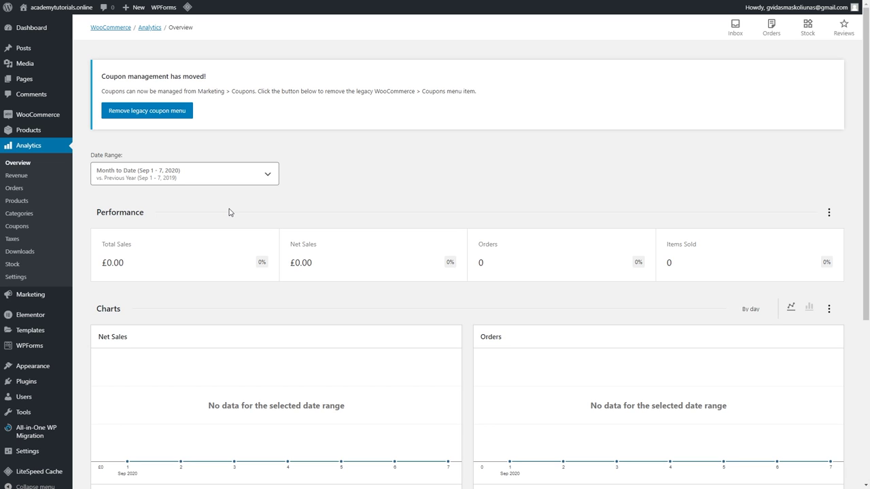
Set the store currency to United States (US) dollar ($) in the WooCommerce general settings and save the changes.
mouse_move(41, 117)
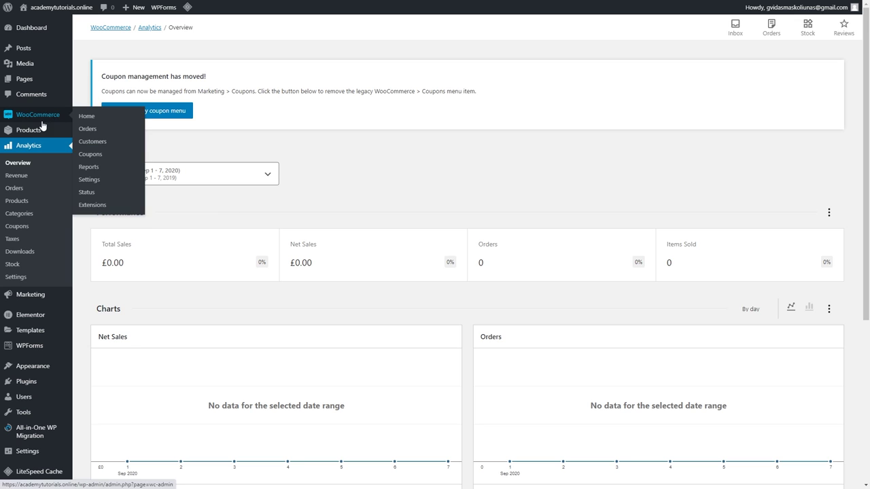
left_click(90, 180)
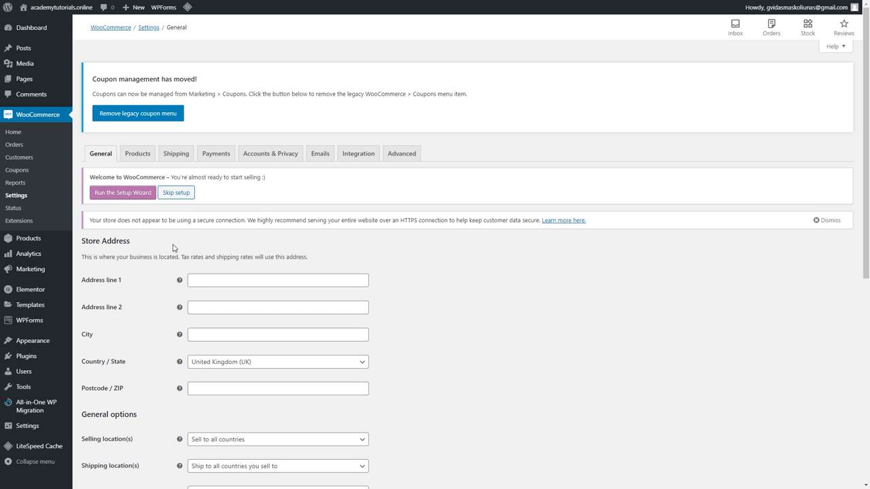
scroll(173, 248, "down", 2)
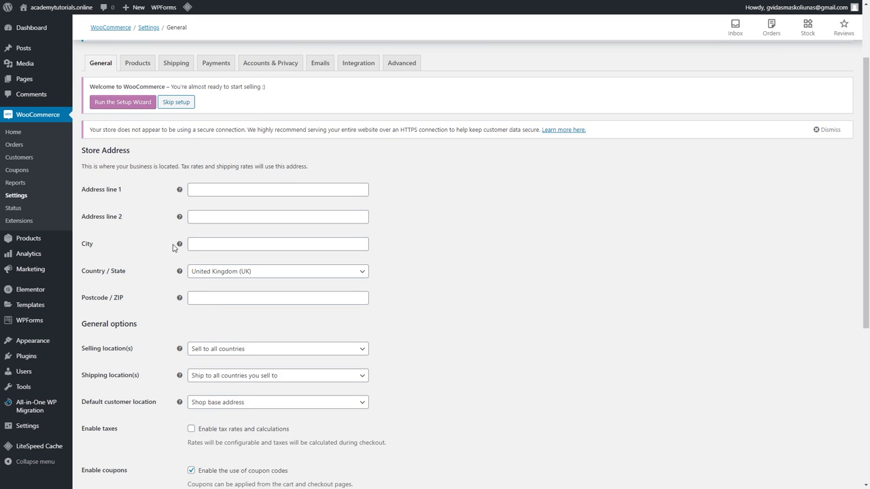
scroll(252, 358, "down", 2)
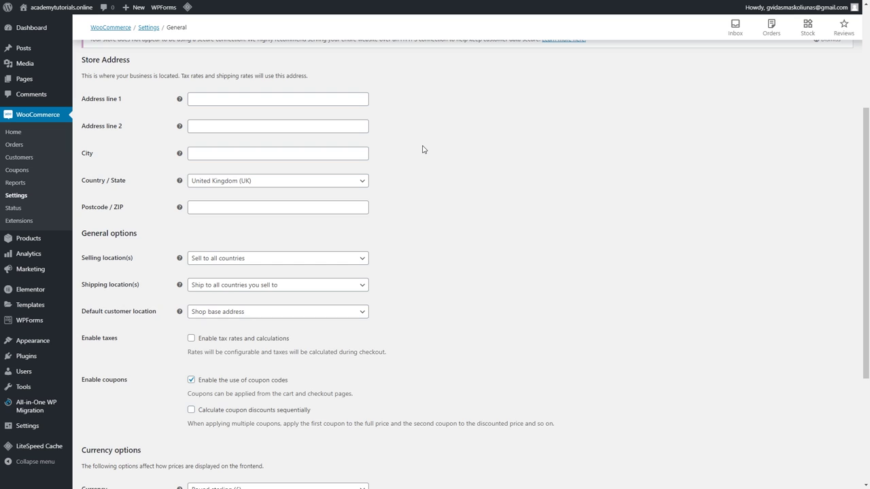
scroll(422, 148, "down", 3)
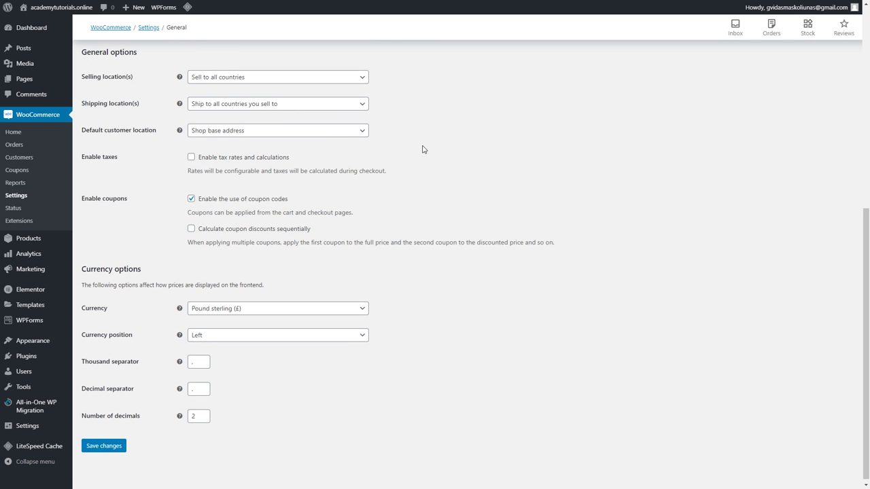
left_click(348, 313)
left_click(309, 388)
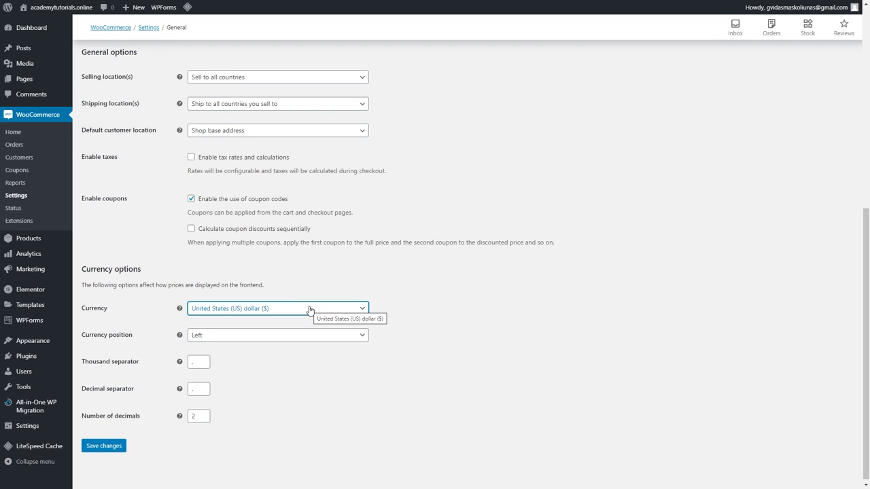
left_click(112, 446)
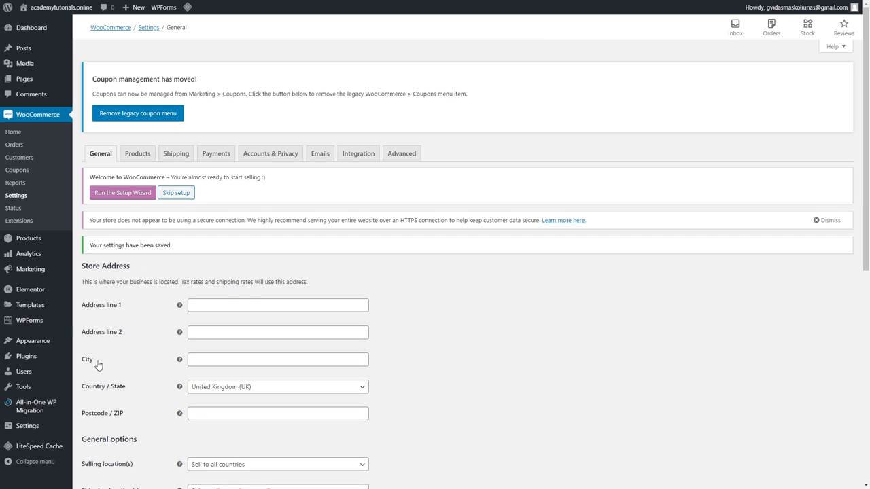
Check which pages can be chosen as the Shop page in the WooCommerce product settings.
left_click(135, 157)
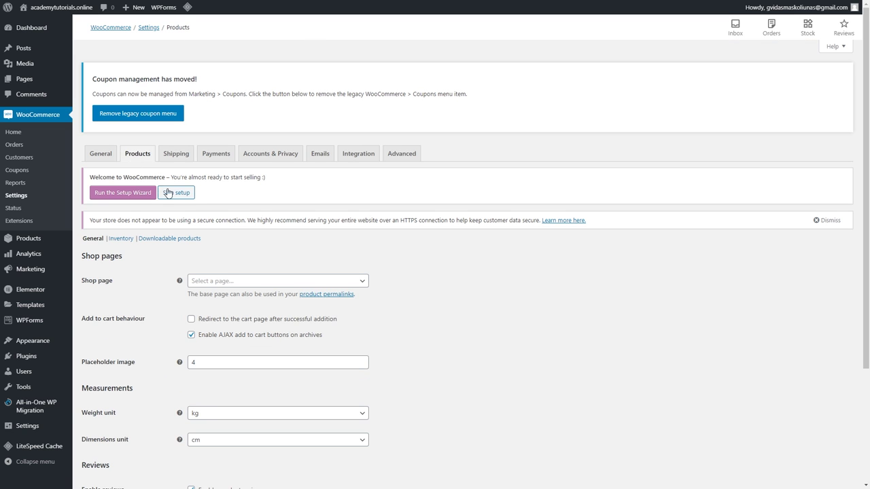
left_click(356, 283)
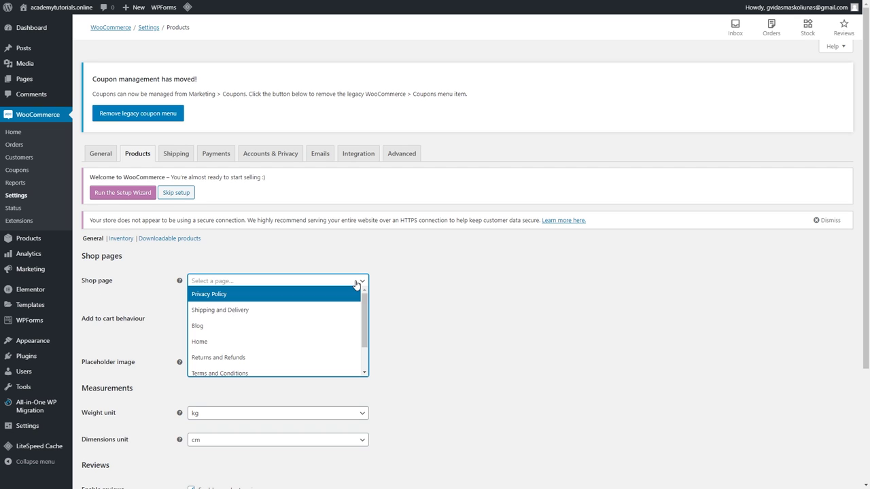
scroll(340, 326, "down", 2)
scroll(345, 326, "up", 2)
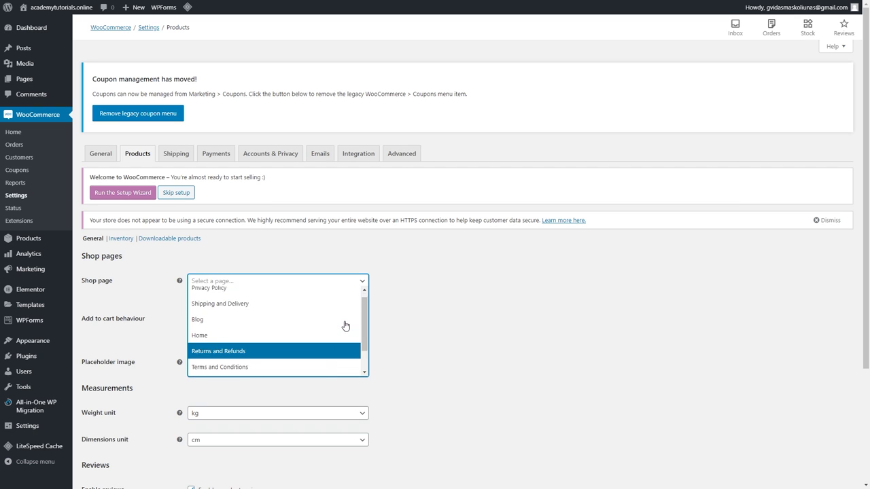
left_click(413, 263)
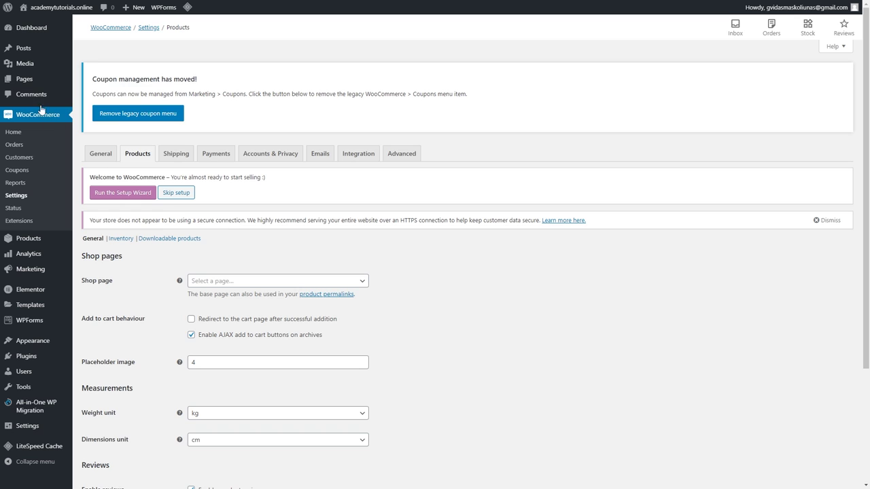
Create a new page titled Shop, publish it and return to the list of pages.
mouse_move(40, 82)
left_click(95, 95)
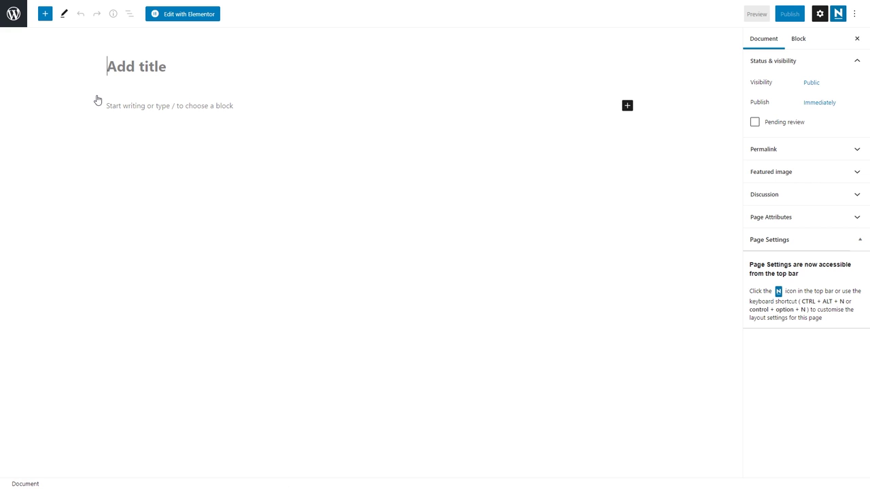
type("Shop")
left_click(799, 15)
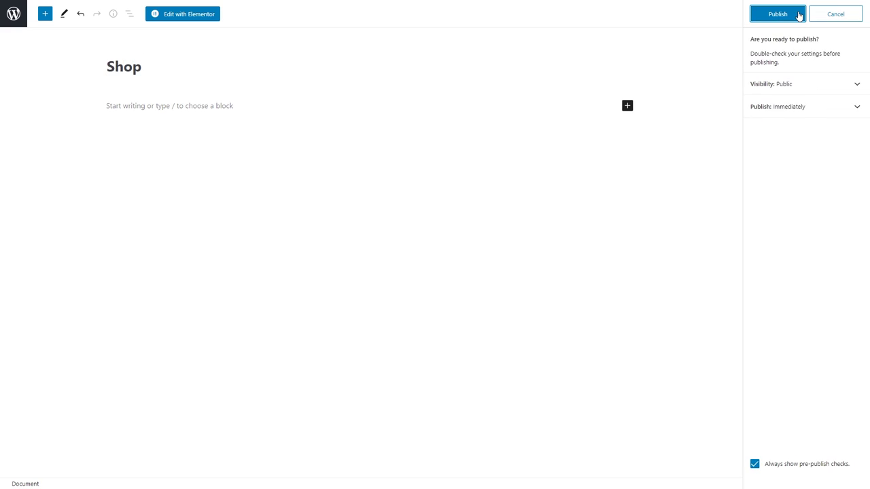
left_click(799, 15)
left_click(14, 17)
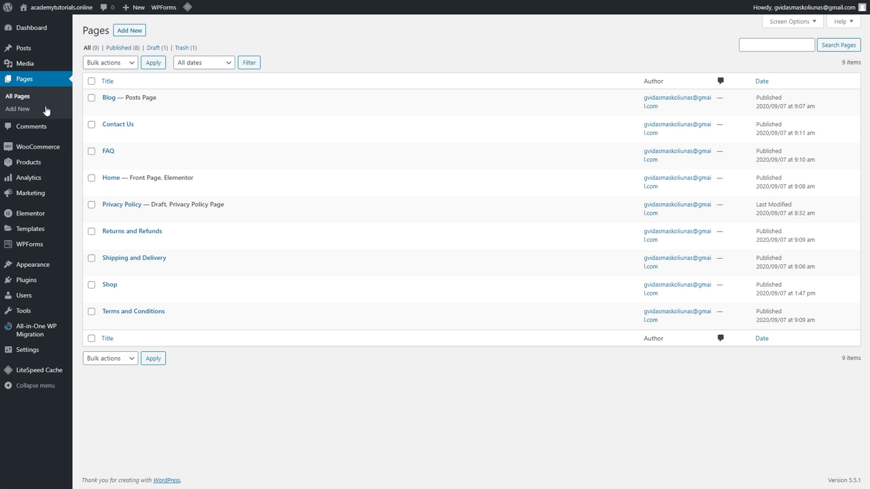
Assign Shop as the shop page in the WooCommerce product settings and save the changes.
mouse_move(46, 151)
left_click(102, 212)
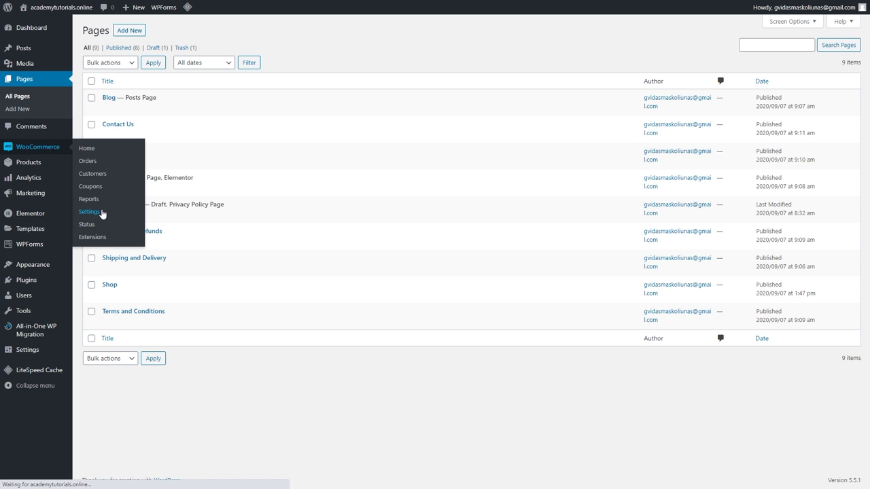
left_click(137, 155)
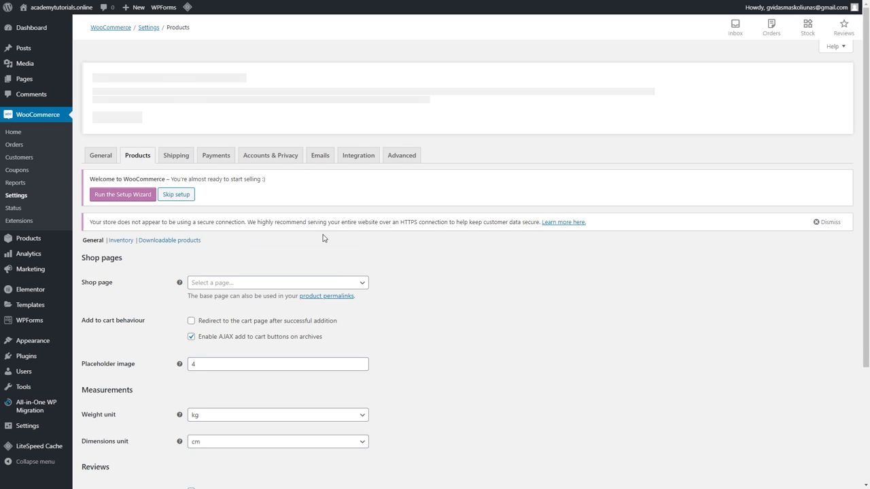
left_click(325, 280)
scroll(316, 343, "down", 3)
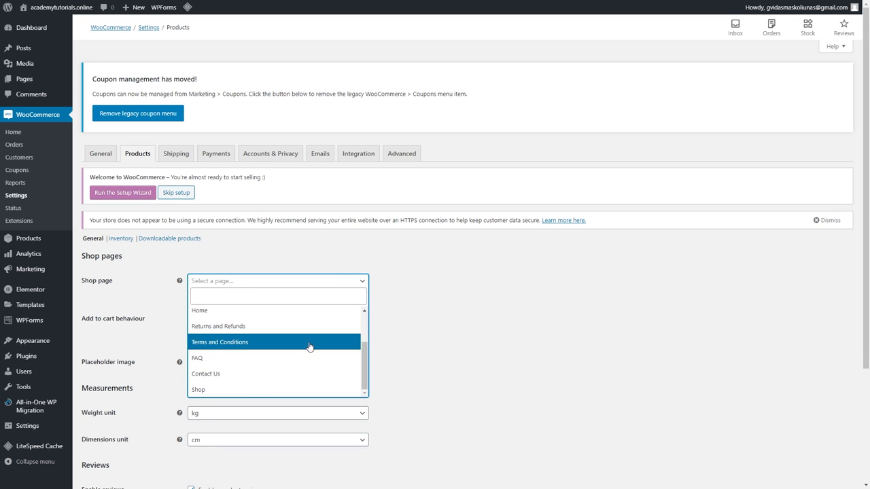
left_click(277, 390)
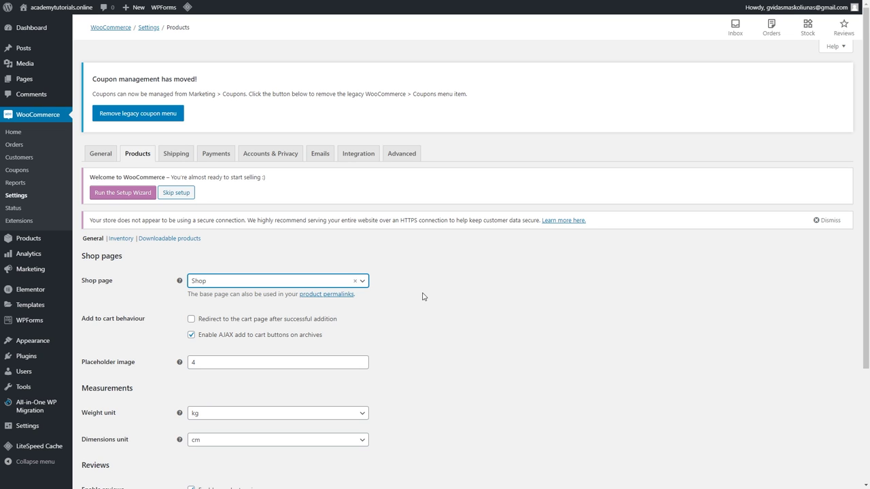
scroll(422, 296, "down", 3)
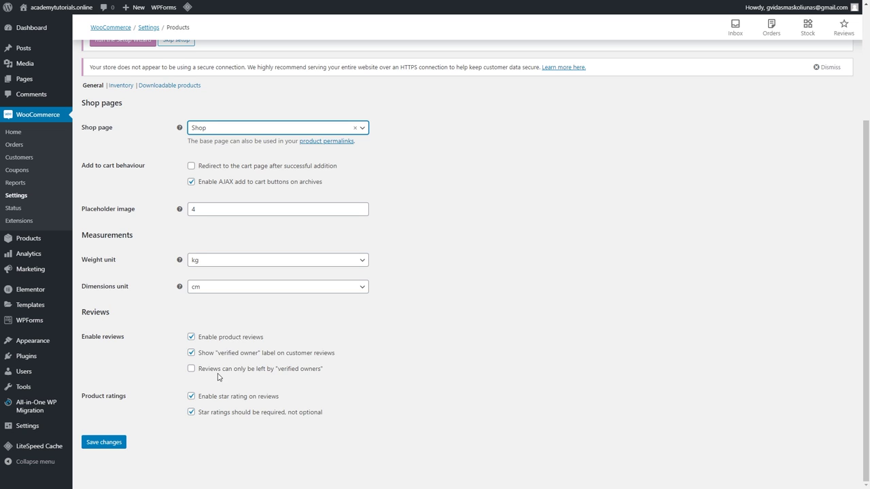
left_click(118, 441)
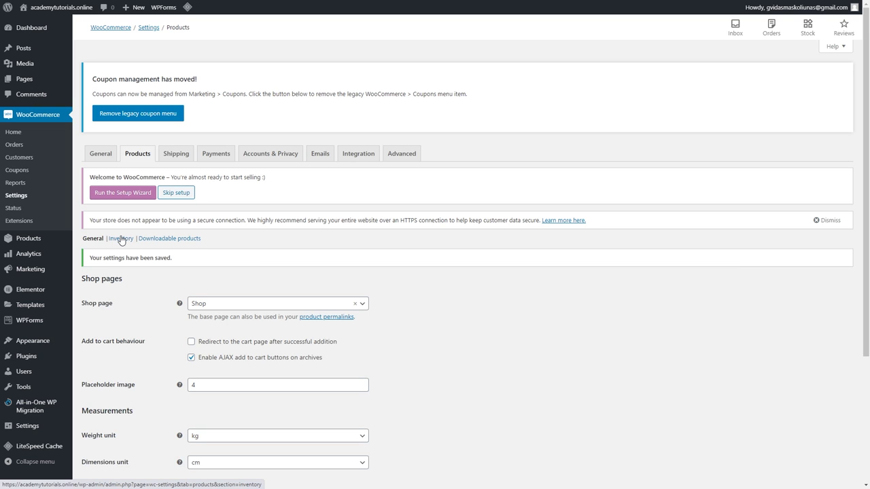
Start a new shipping zone in the WooCommerce shipping settings.
left_click(189, 159)
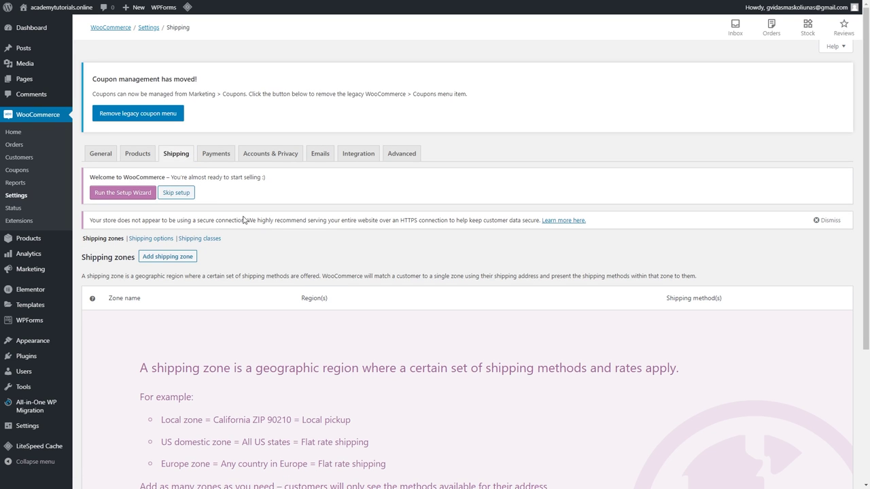
scroll(233, 216, "down", 2)
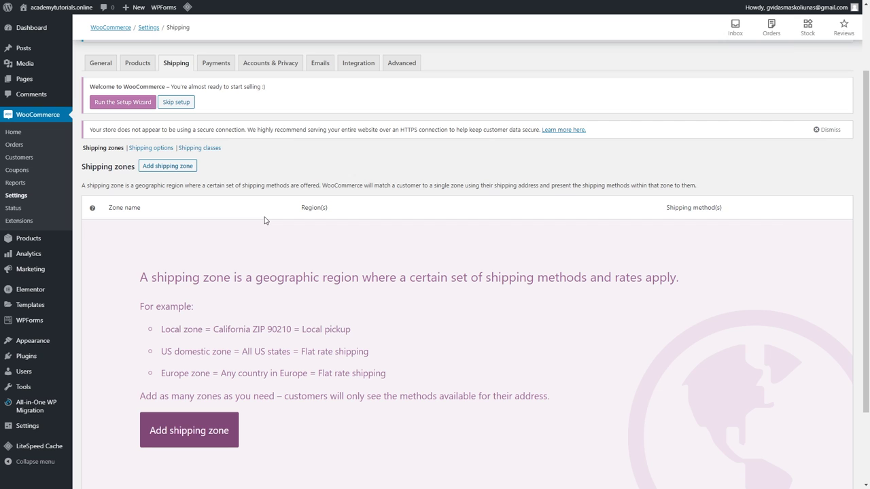
left_click(168, 166)
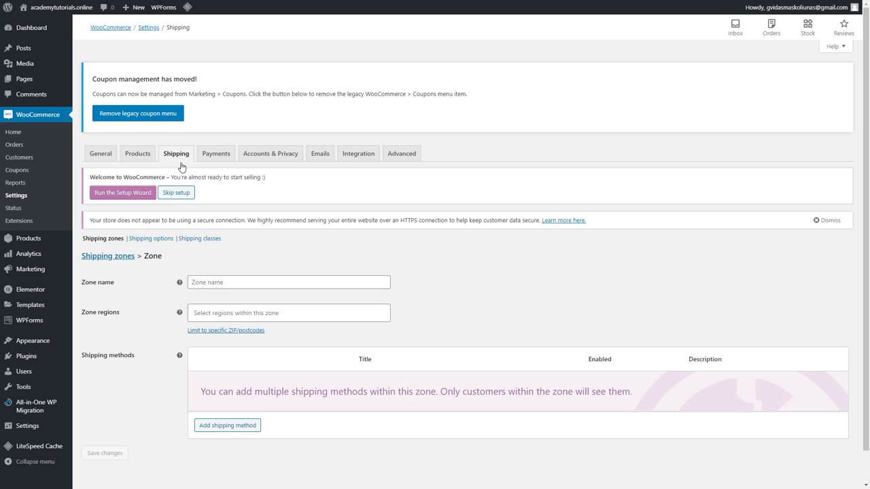
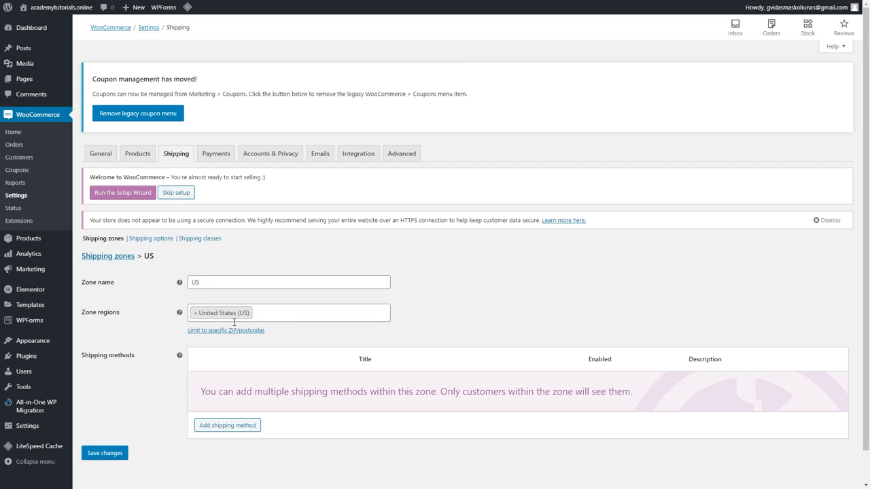
Add a Flat rate shipping method to the US shipping zone.
left_click(239, 426)
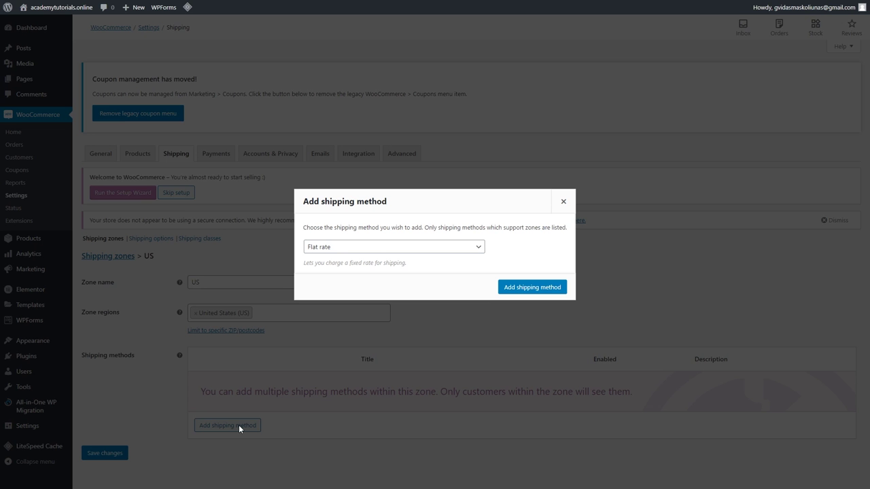
left_click(465, 250)
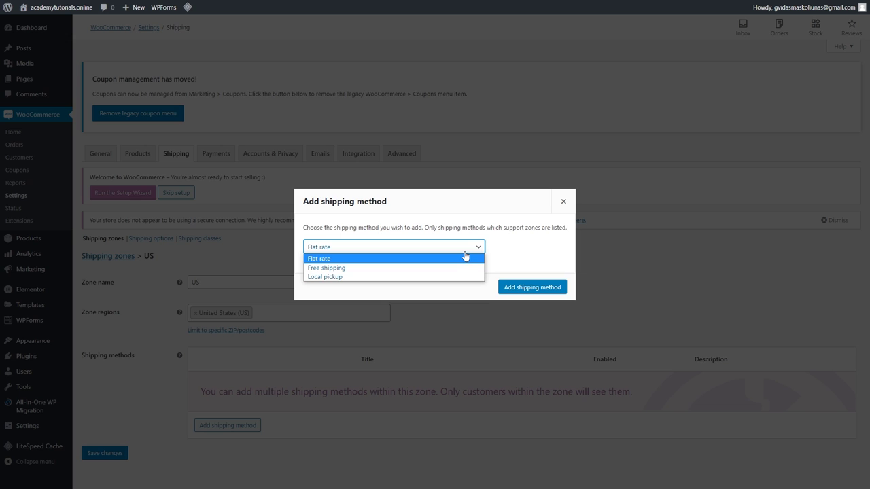
left_click(386, 259)
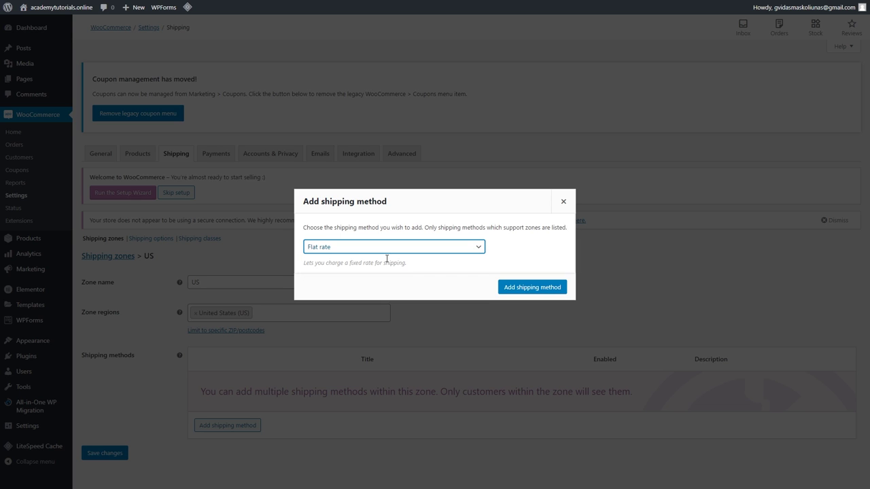
left_click(537, 290)
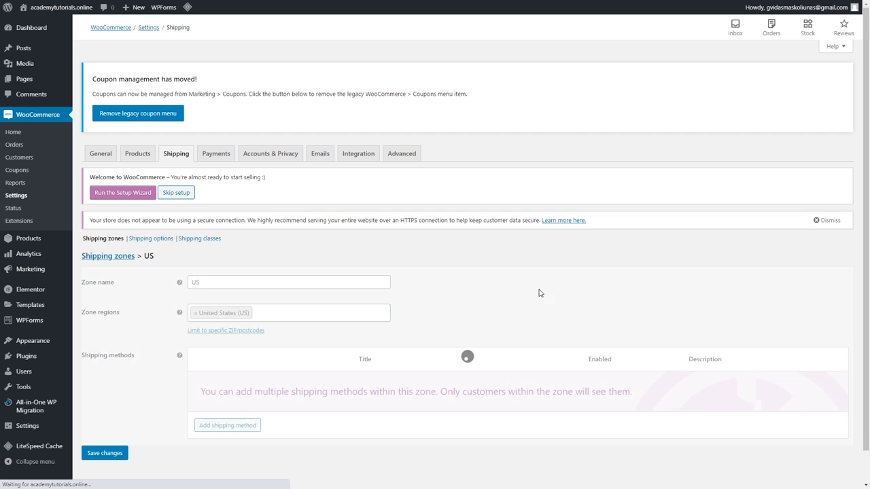
Title the US zone's flat rate method Standard Shipping, set its tax status to None and cost to 10, and save.
mouse_move(295, 392)
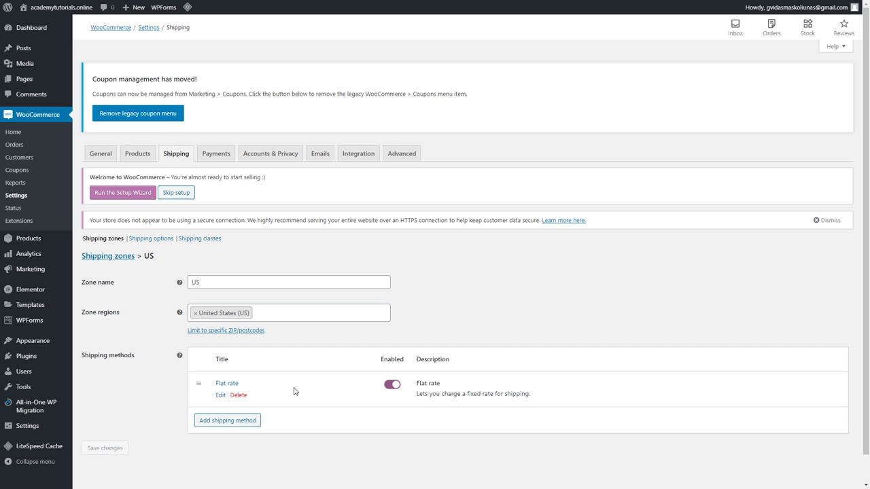
left_click(220, 396)
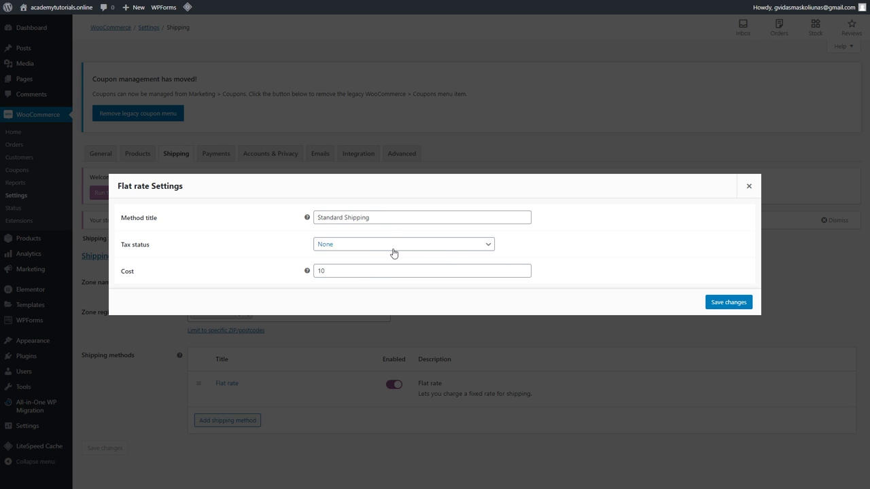
left_click(728, 302)
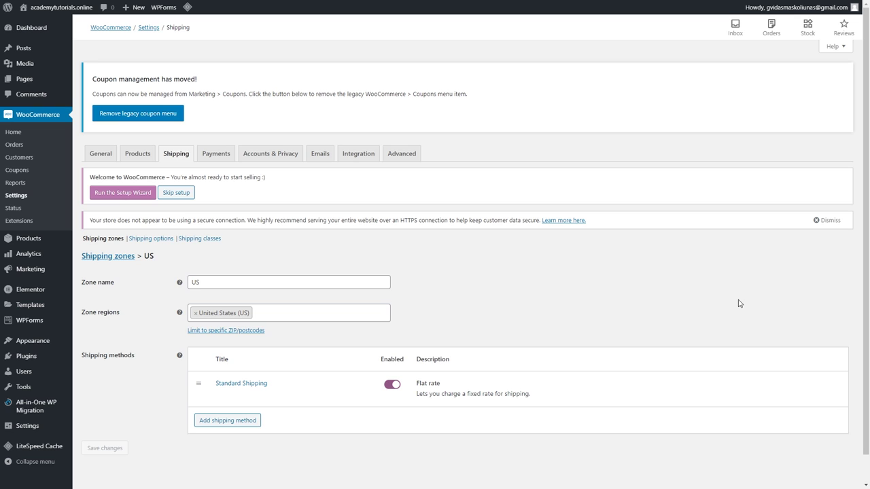
left_click(237, 422)
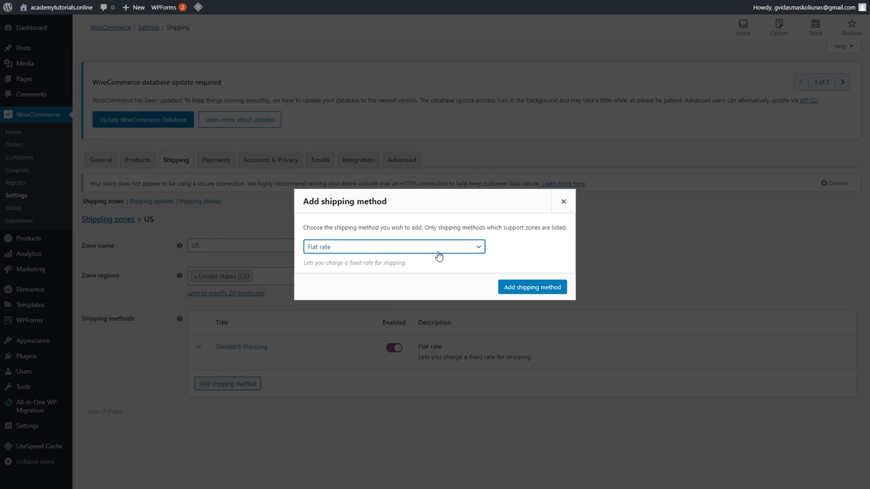
left_click(438, 254)
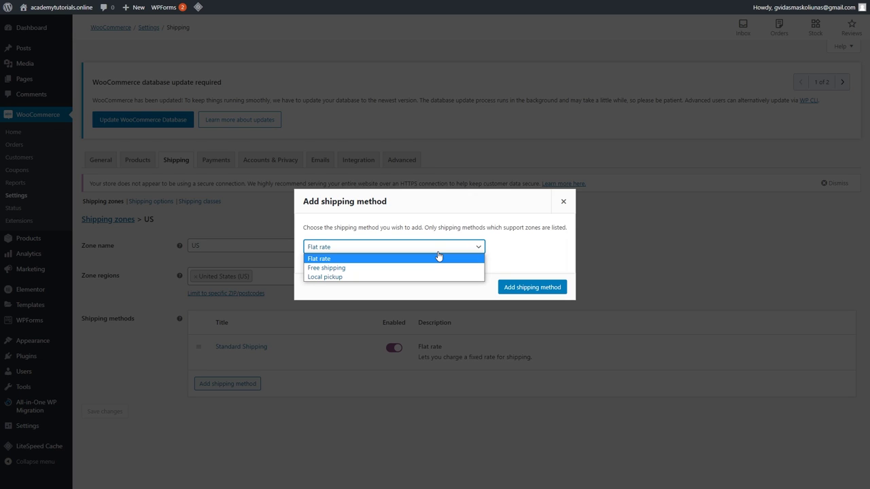
left_click(438, 258)
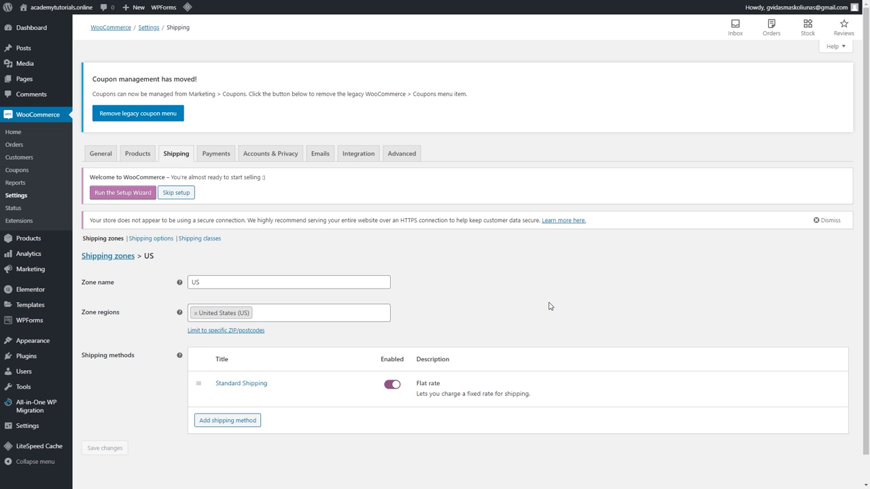
Leave the US zone for the list of shipping zones and start a new zone named Wordlwide.
left_click(124, 257)
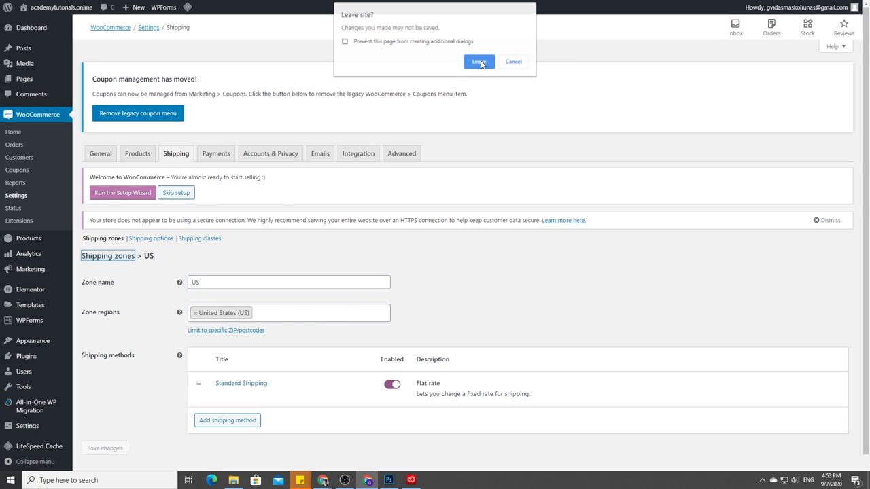
left_click(480, 63)
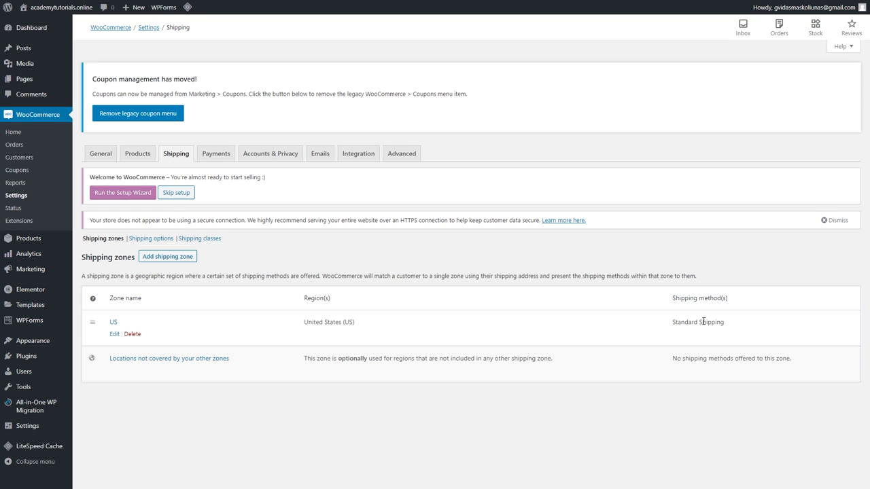
left_click(175, 259)
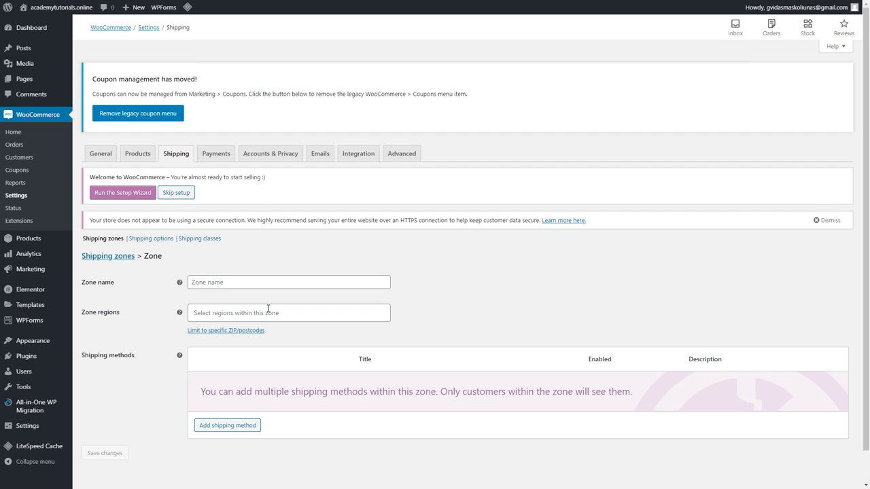
type("Wordlwide")
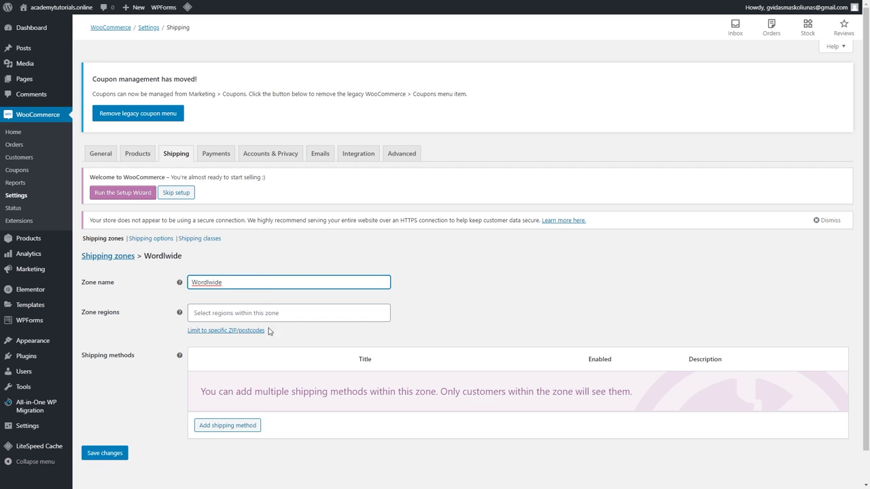
Add a Flat rate shipping method to the Wordlwide zone without limiting it to any region.
left_click(229, 426)
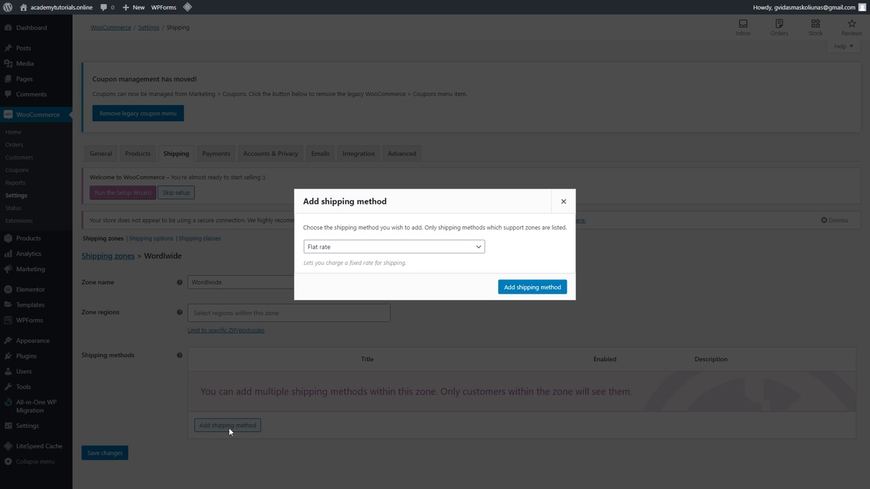
left_click(430, 250)
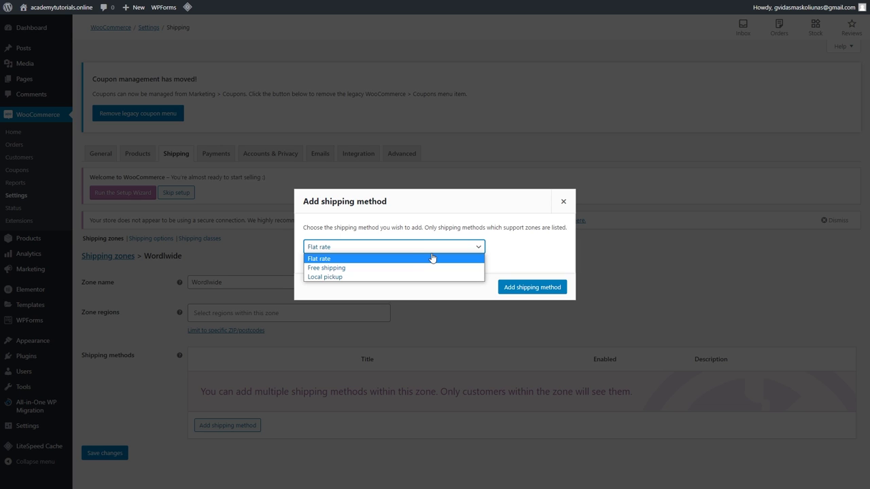
left_click(428, 258)
left_click(524, 286)
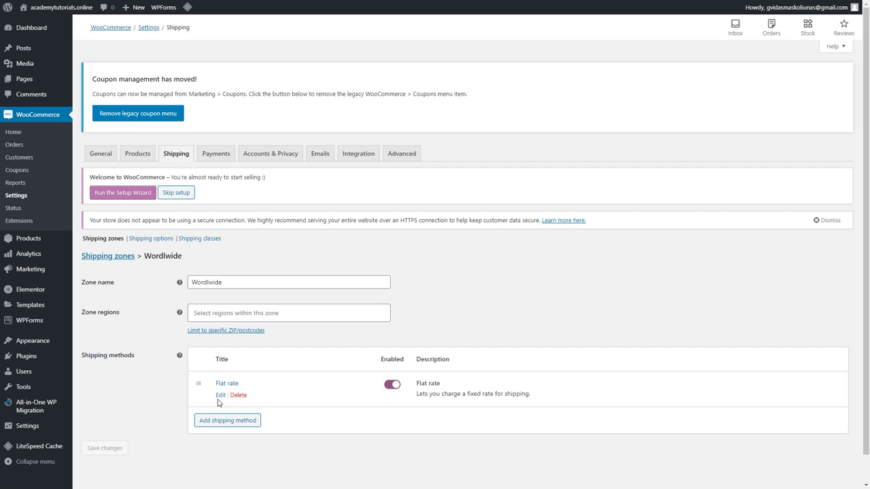
Title the Wordlwide zone's flat rate method Standard Shipping, set its cost to 18, and save the changes.
left_click(218, 400)
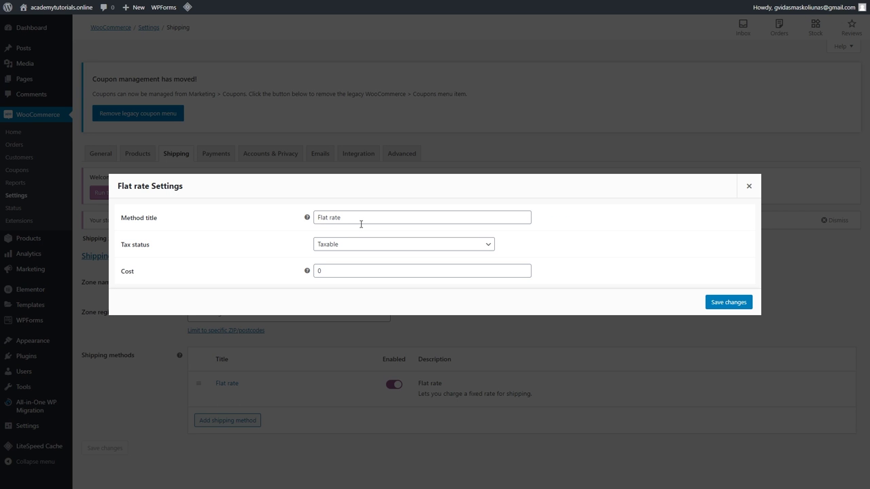
triple_click(360, 224)
type("Standard Shipping")
key("Tab")
key("Tab")
type("18")
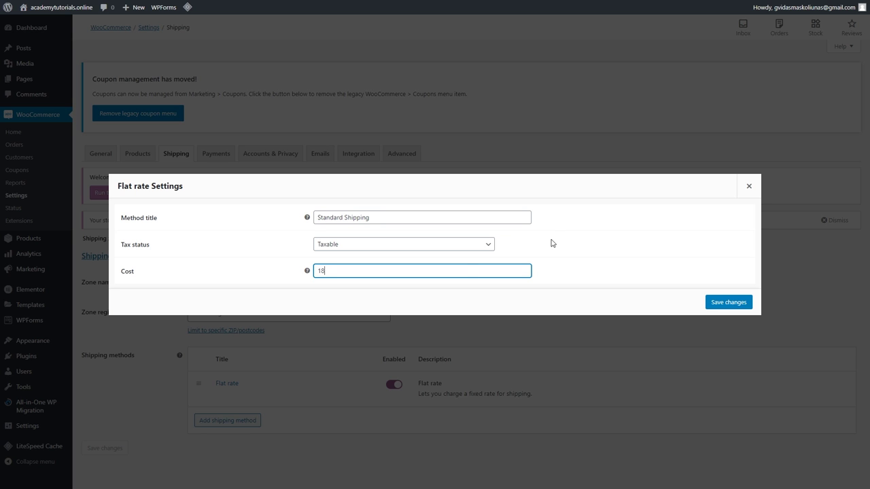
left_click(729, 303)
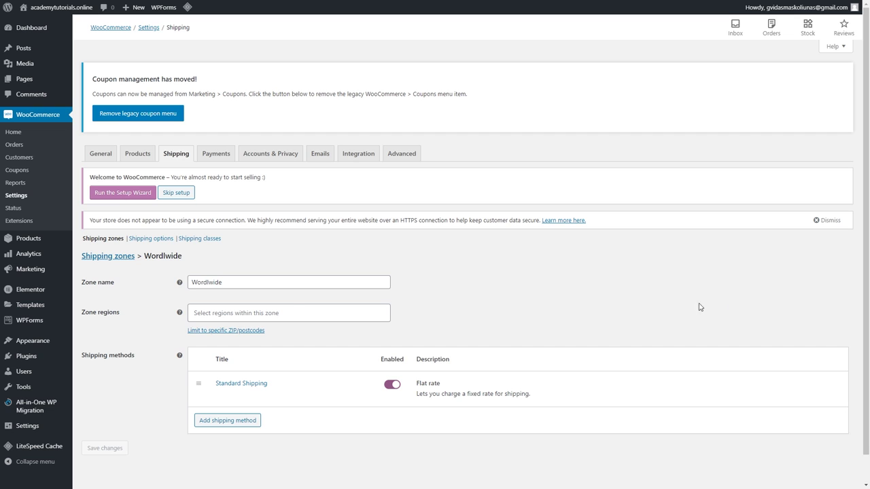
Return to the list of shipping zones to review both zones, and open the WooCommerce payment settings.
left_click(121, 256)
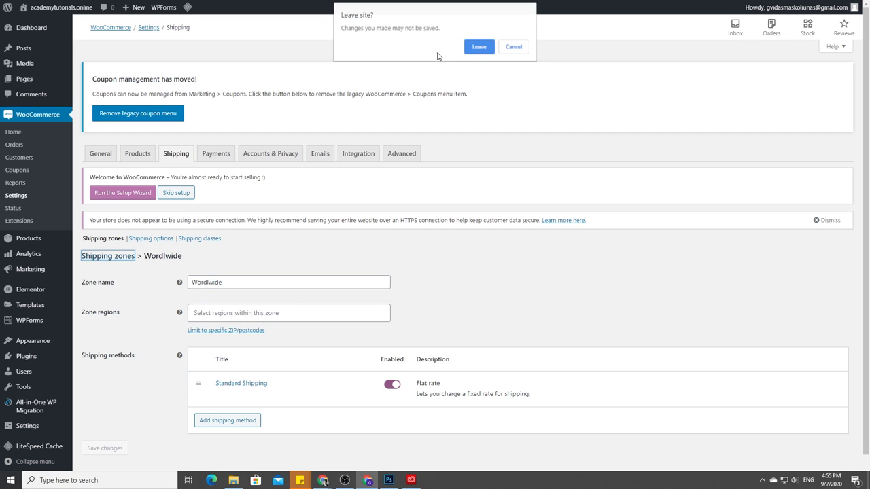
left_click(475, 47)
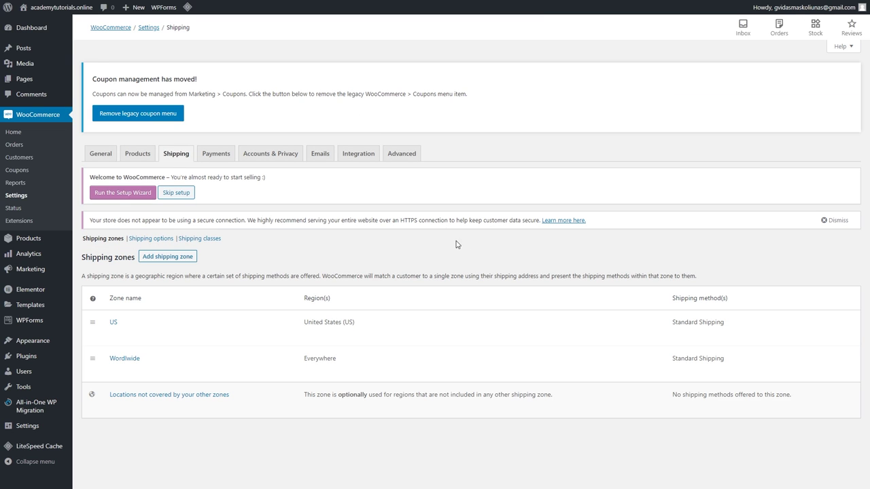
mouse_move(373, 319)
mouse_move(671, 326)
mouse_move(291, 365)
left_click(215, 153)
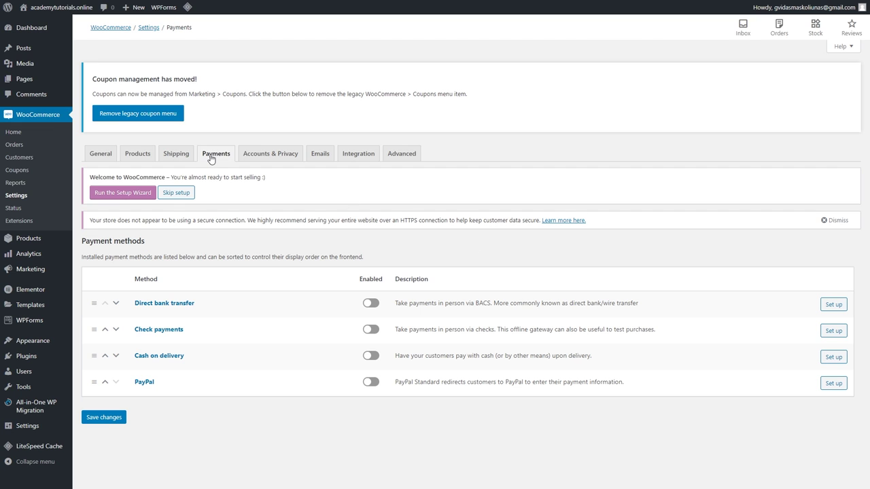
Enable the PayPal payment method, go through its setup options and save the settings.
left_click(372, 383)
left_click(836, 386)
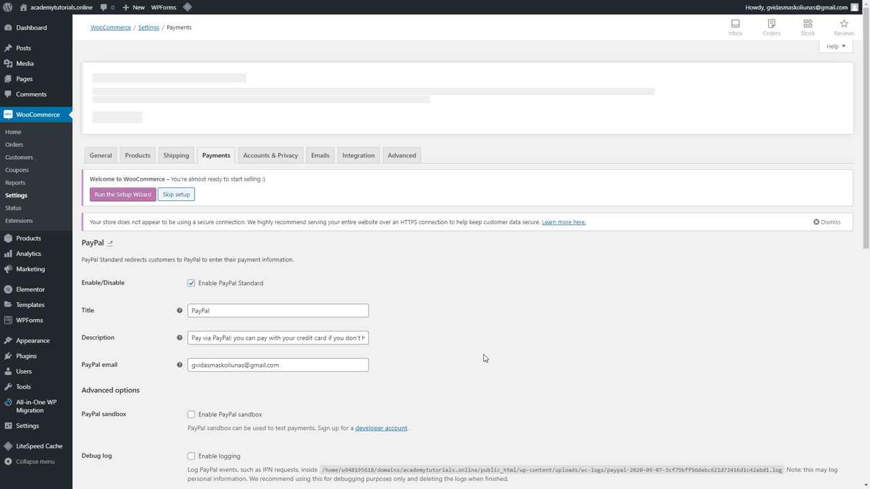
scroll(454, 332, "down", 1)
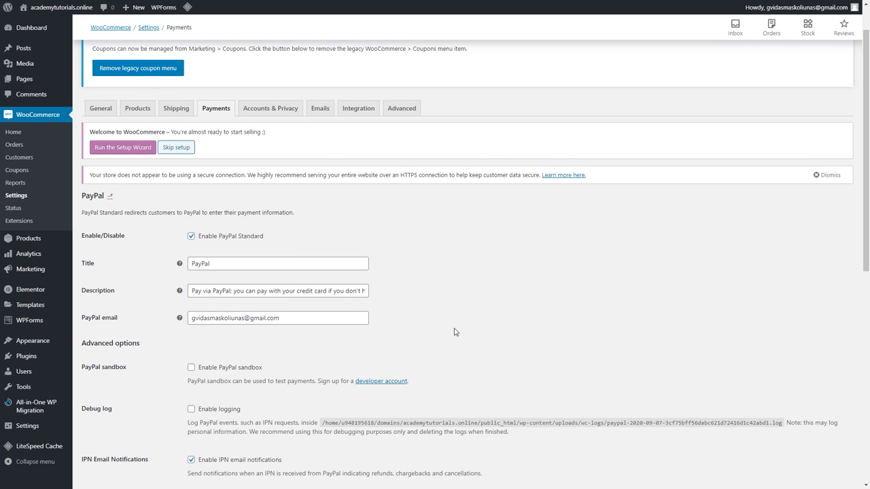
scroll(320, 324, "down", 5)
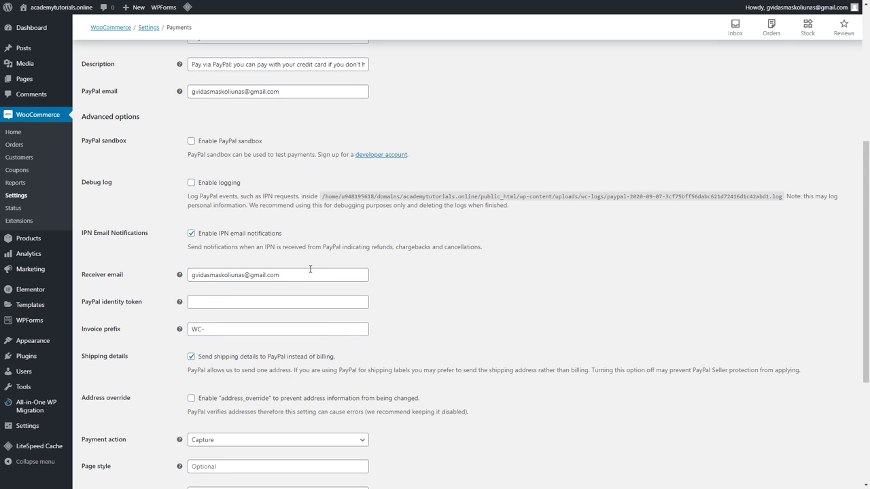
scroll(311, 269, "down", 4)
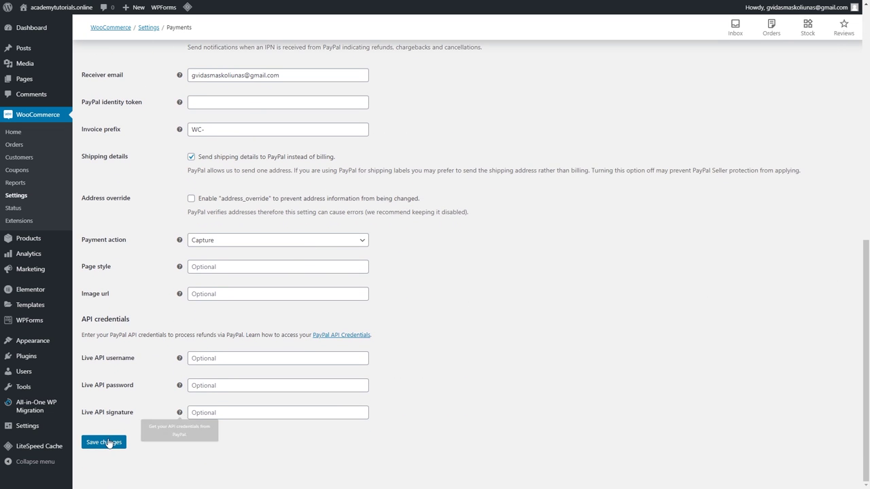
left_click(107, 442)
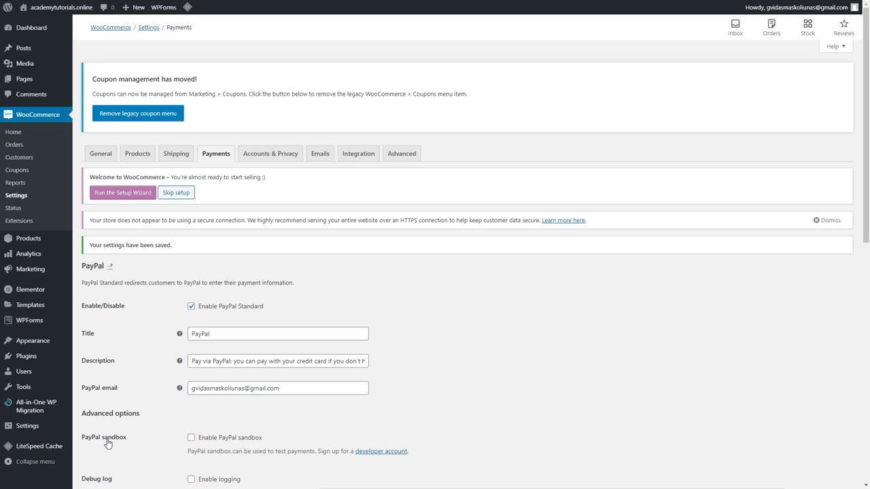
Search the plugin directory for "Stripe Woocommerce", then install and activate the WooCommerce Stripe Payment Gateway plugin.
mouse_move(50, 364)
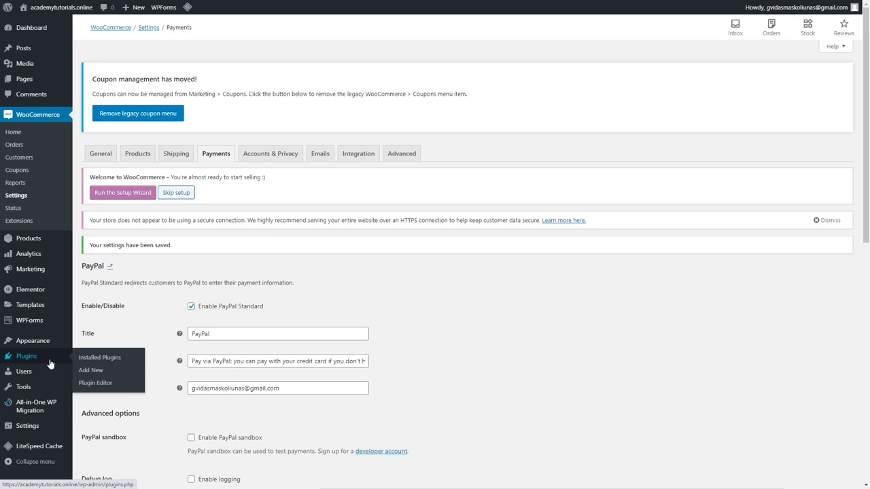
left_click(88, 374)
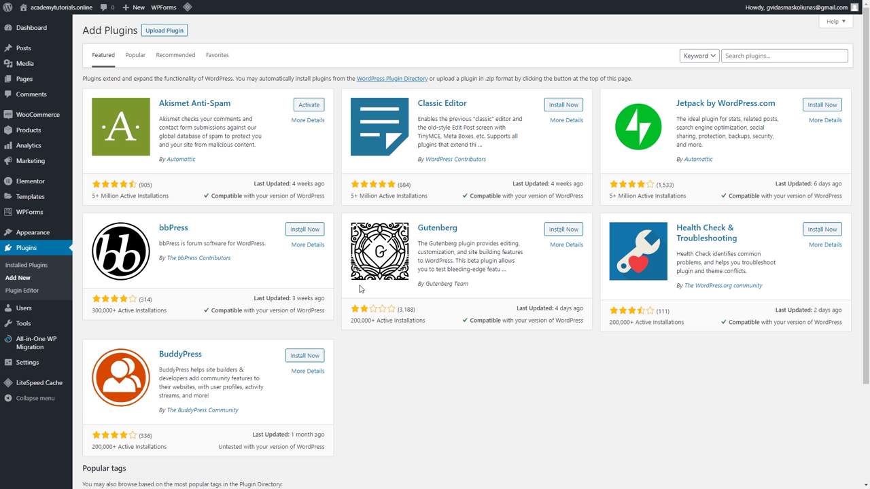
left_click(769, 59)
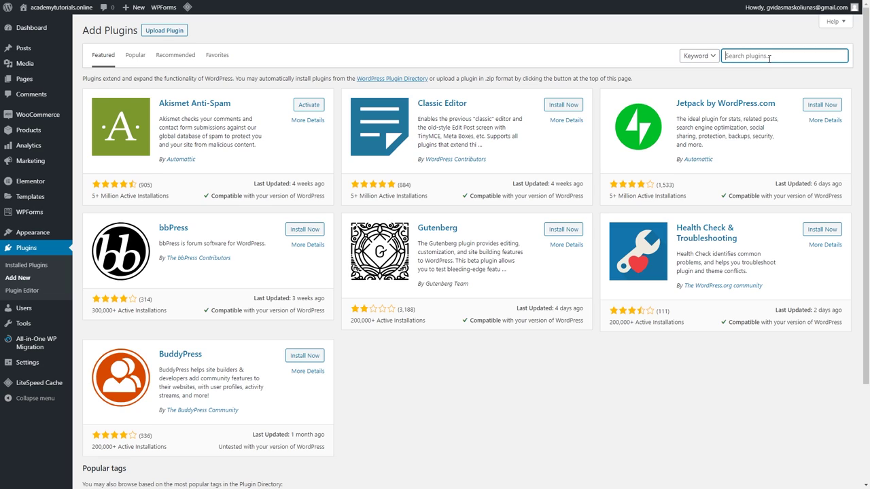
type("Stripe Woocommerce")
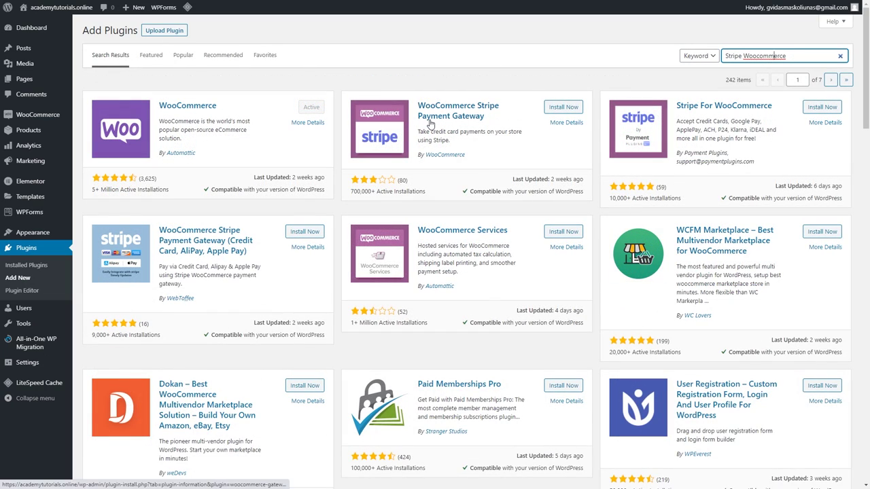
left_click(574, 107)
left_click(574, 106)
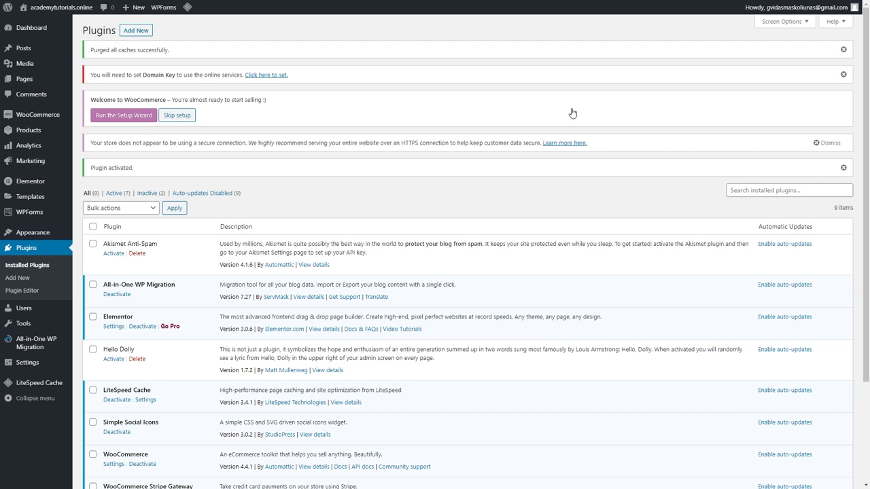
Enable the Stripe credit card method in the WooCommerce payment settings and open its setup page.
mouse_move(41, 114)
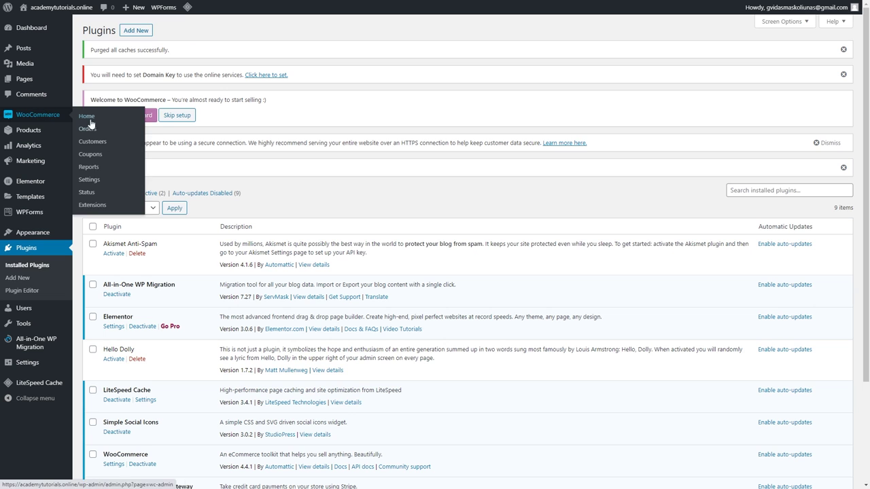
left_click(91, 181)
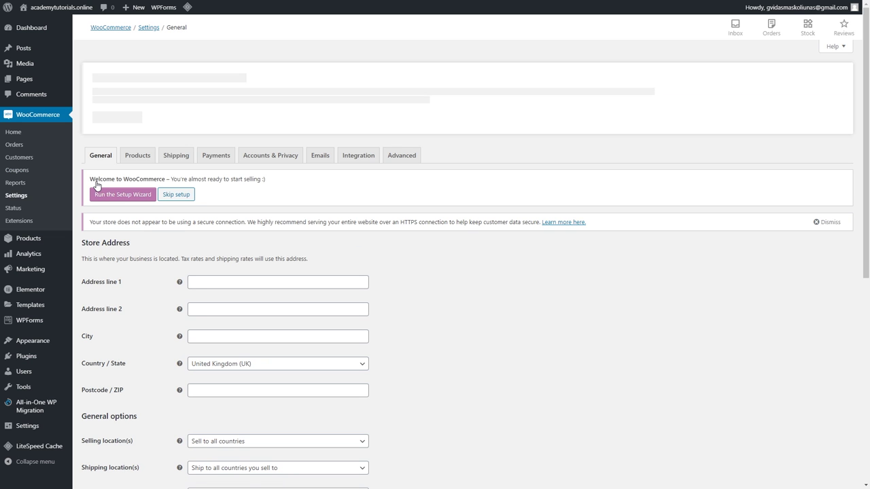
left_click(215, 155)
scroll(286, 246, "down", 3)
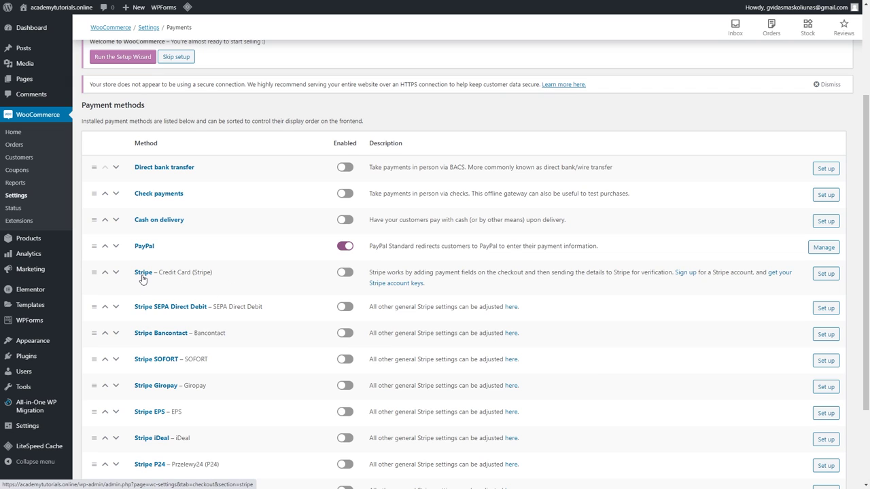
left_click(346, 272)
left_click(825, 274)
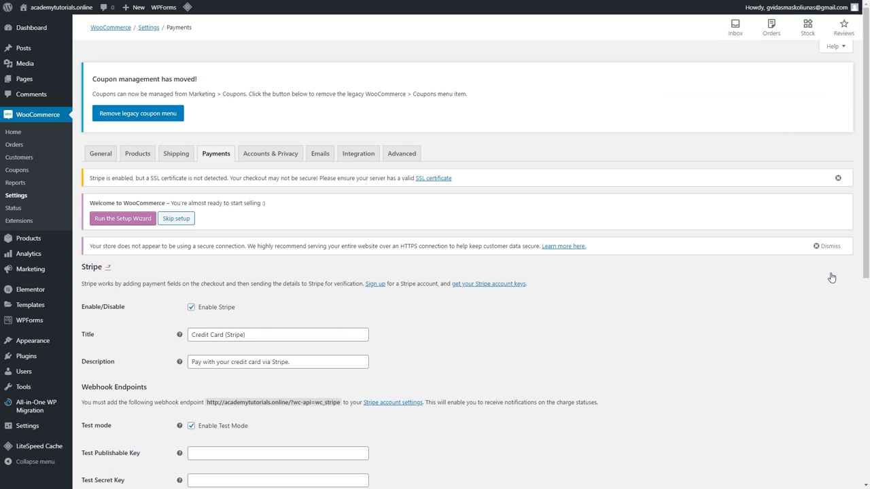
Turn off Stripe's test mode, leaving the live key fields blank, and save the Stripe settings.
scroll(559, 284, "down", 3)
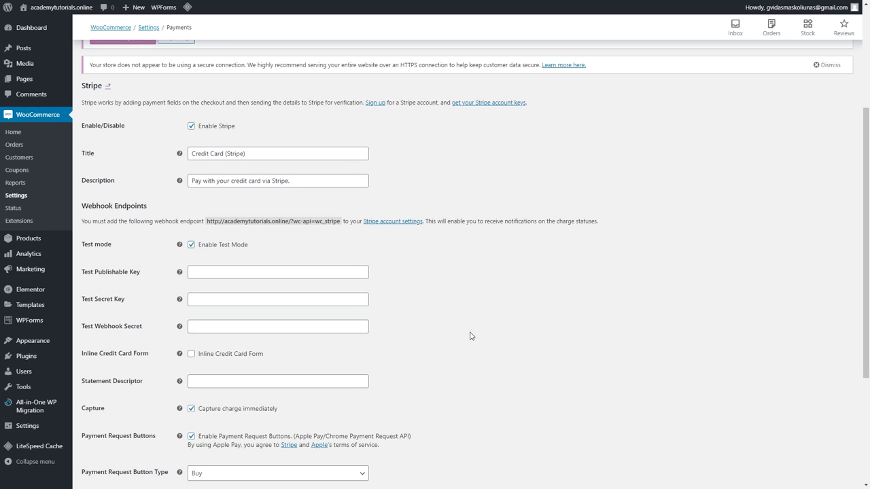
left_click(191, 246)
left_click(234, 274)
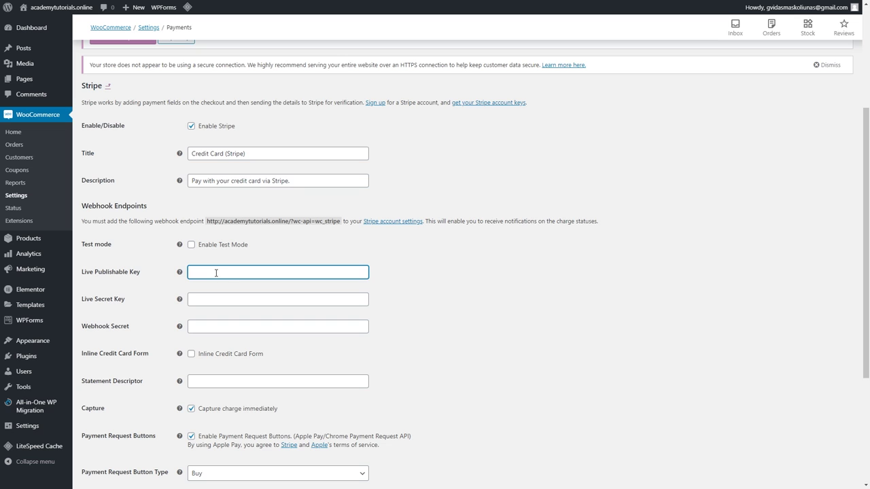
left_click(230, 300)
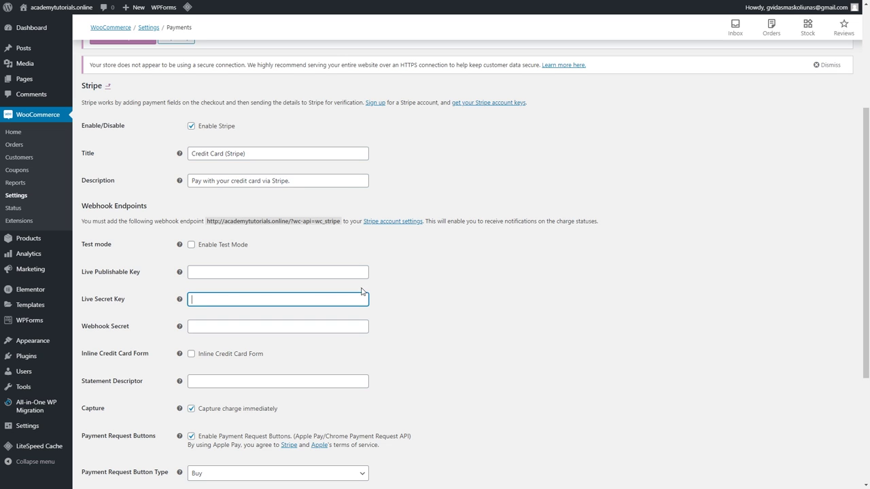
scroll(362, 289, "down", 5)
left_click(109, 439)
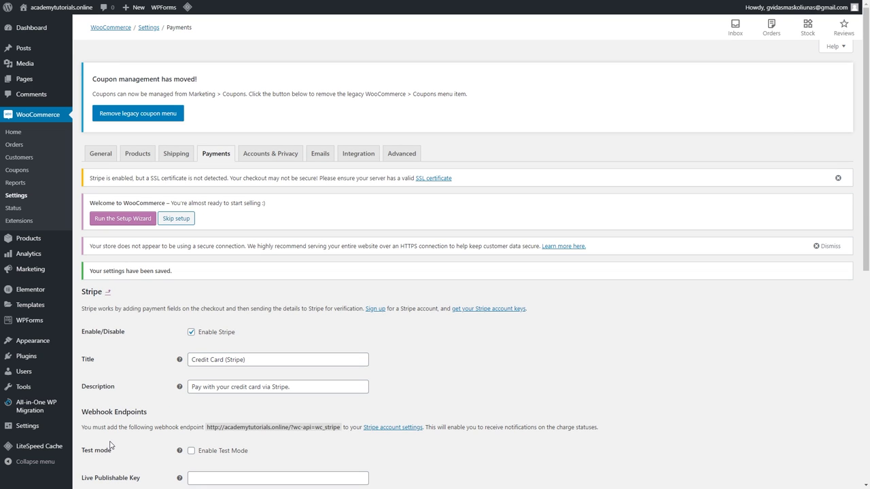
Review the guest checkout, account creation and privacy policy options in the WooCommerce Accounts & Privacy settings.
left_click(276, 159)
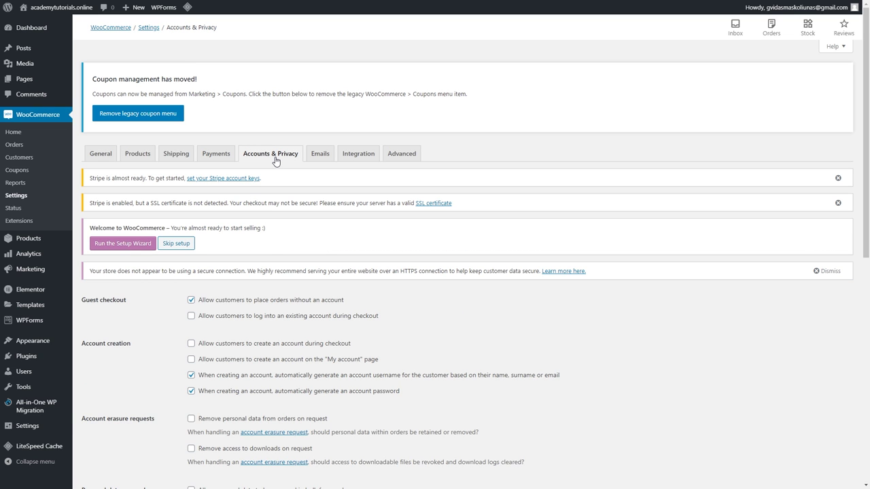
scroll(307, 302, "down", 3)
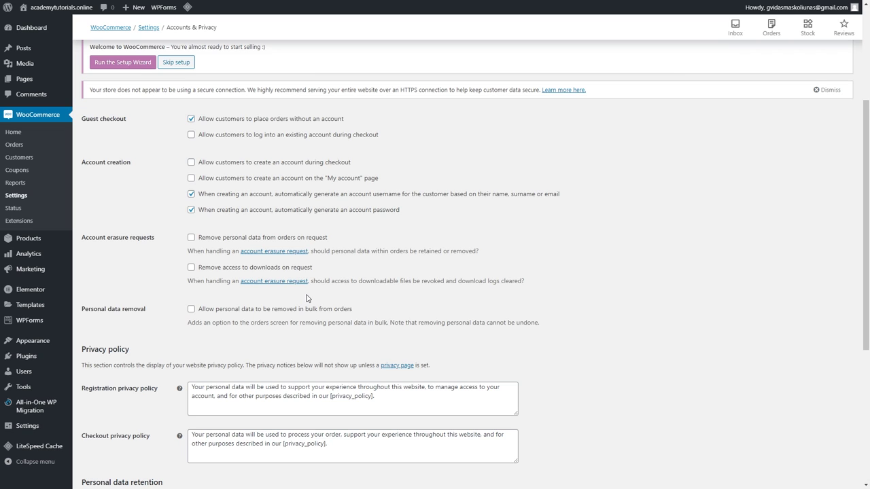
scroll(306, 298, "down", 4)
scroll(307, 298, "up", 8)
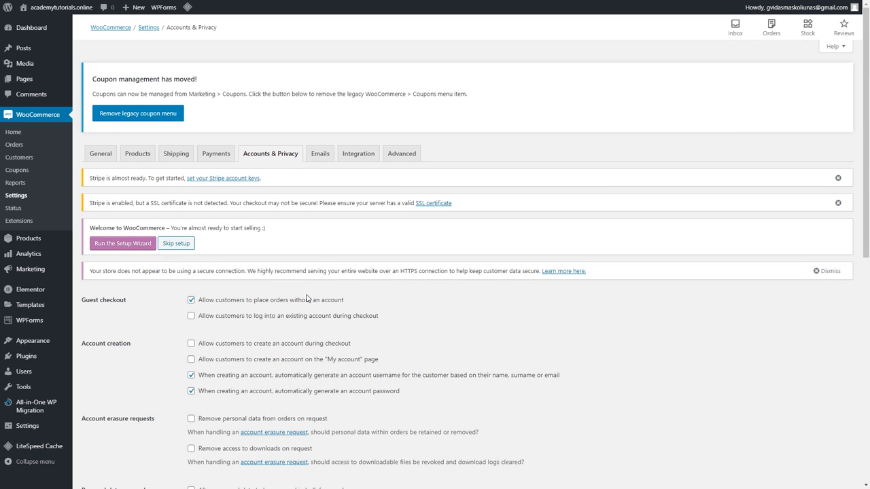
Examine the WooCommerce email notifications, their descriptions and recipients, and the email sender options.
left_click(323, 156)
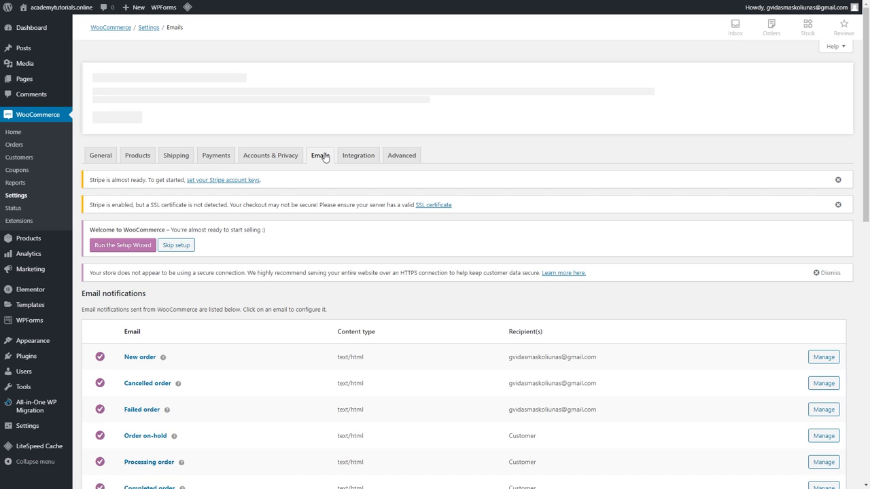
scroll(324, 155, "down", 3)
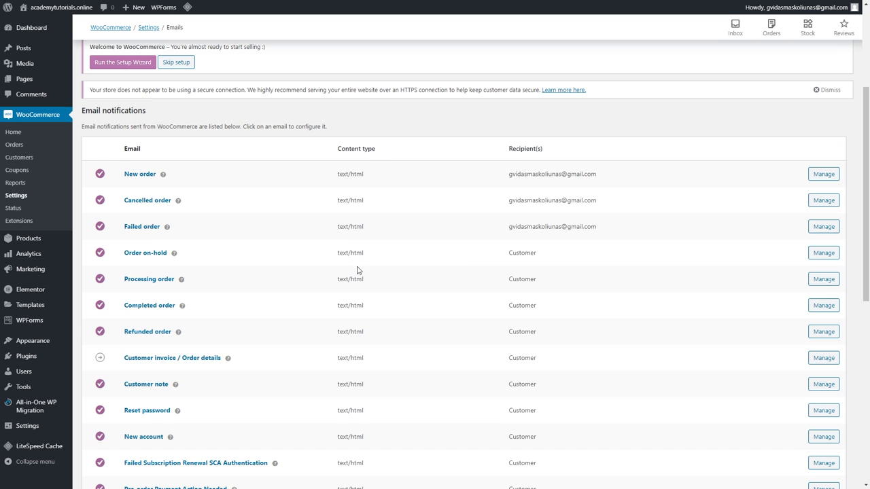
mouse_move(163, 175)
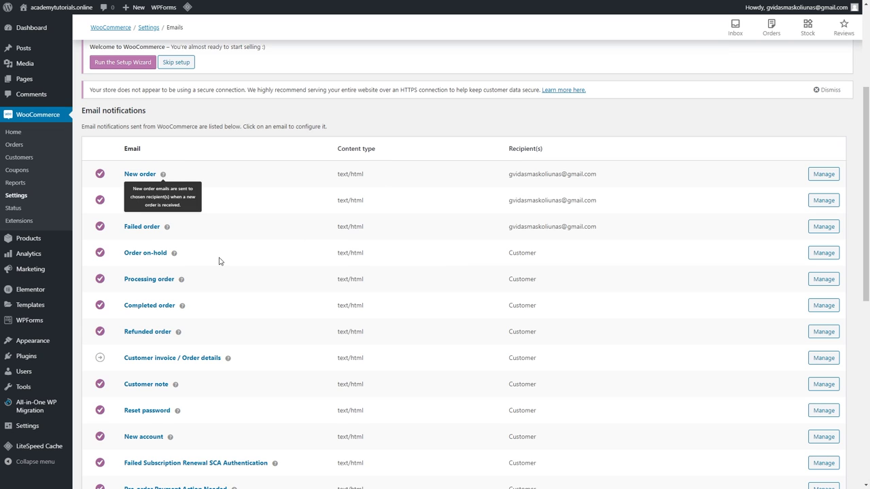
mouse_move(174, 253)
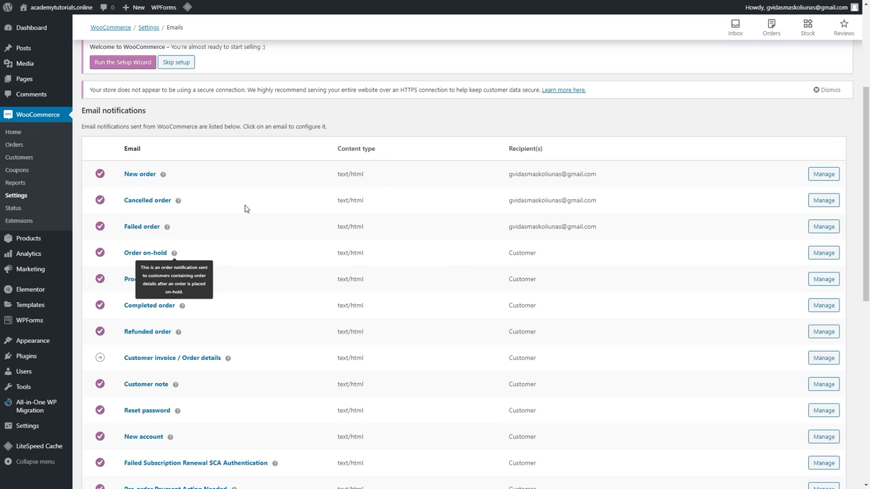
scroll(492, 287, "down", 3)
scroll(492, 287, "down", 2)
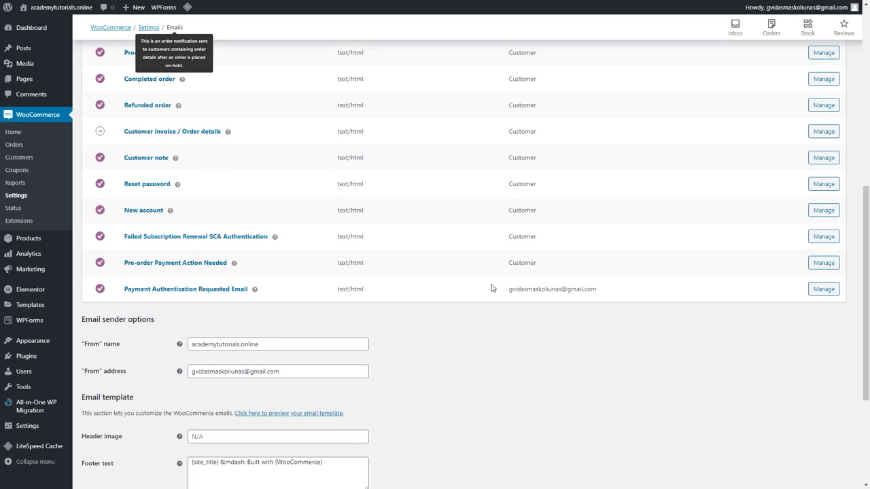
scroll(581, 168, "up", 5)
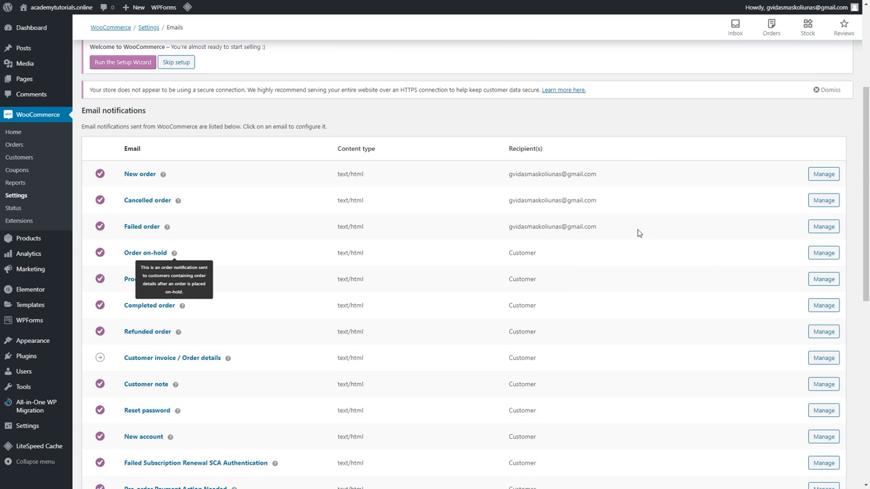
scroll(460, 246, "down", 9)
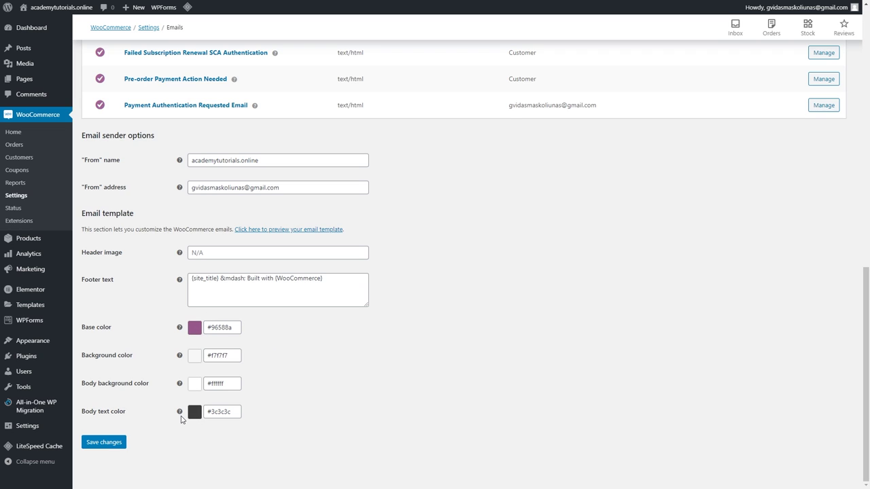
Check the email template's header image field and preview the WooCommerce email template.
left_click(237, 254)
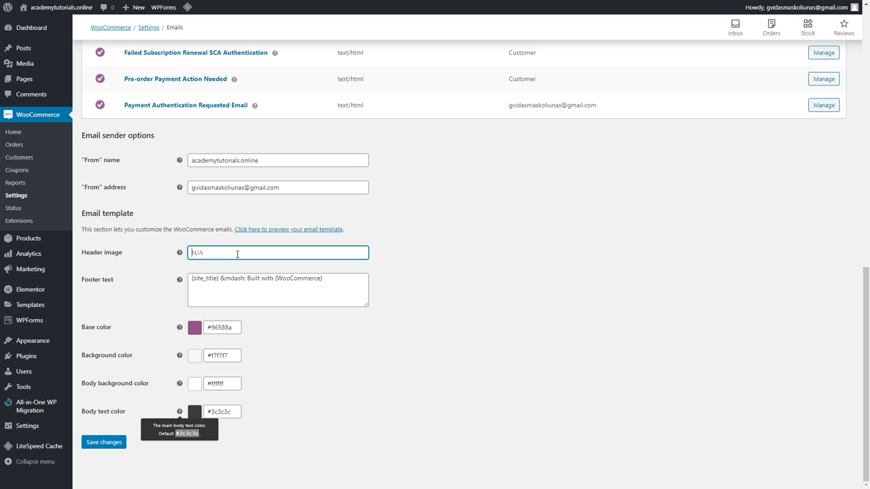
left_click(267, 230)
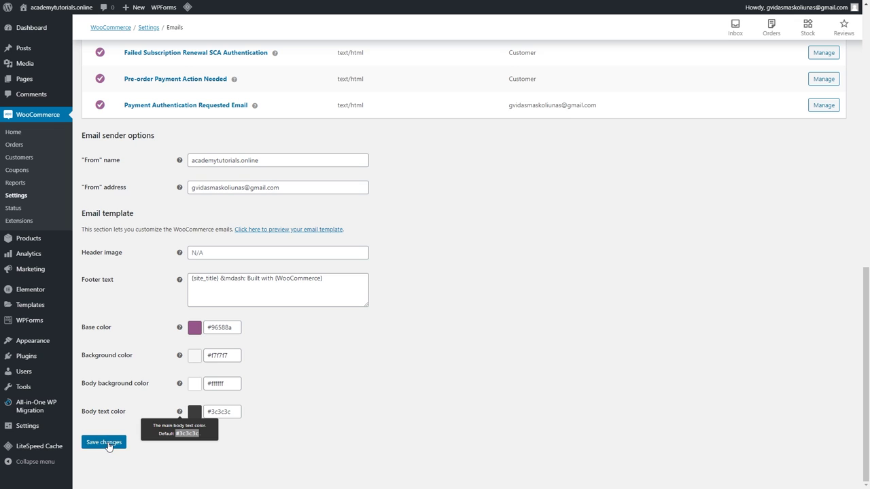
scroll(330, 301, "up", 4)
scroll(329, 298, "up", 5)
Check the MaxMind integration settings and the pages selectable as cart page in the Advanced page setup, without choosing one.
left_click(365, 157)
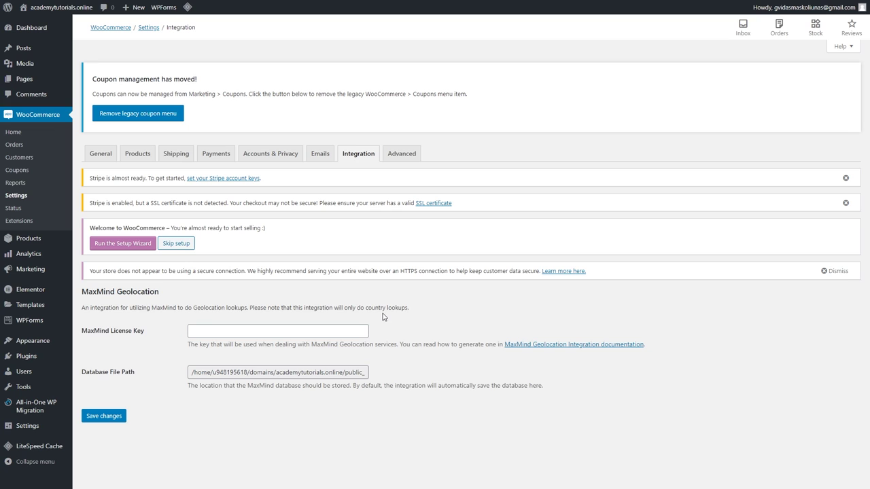
left_click(406, 155)
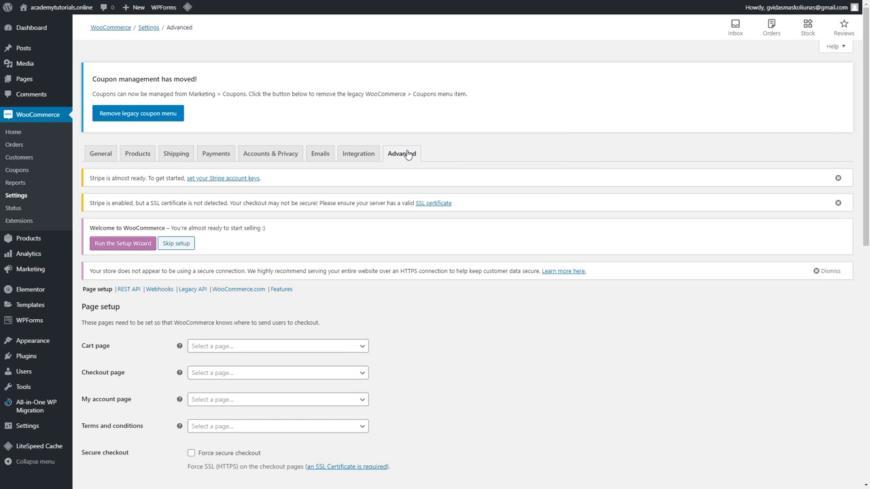
scroll(331, 252, "down", 2)
left_click(320, 255)
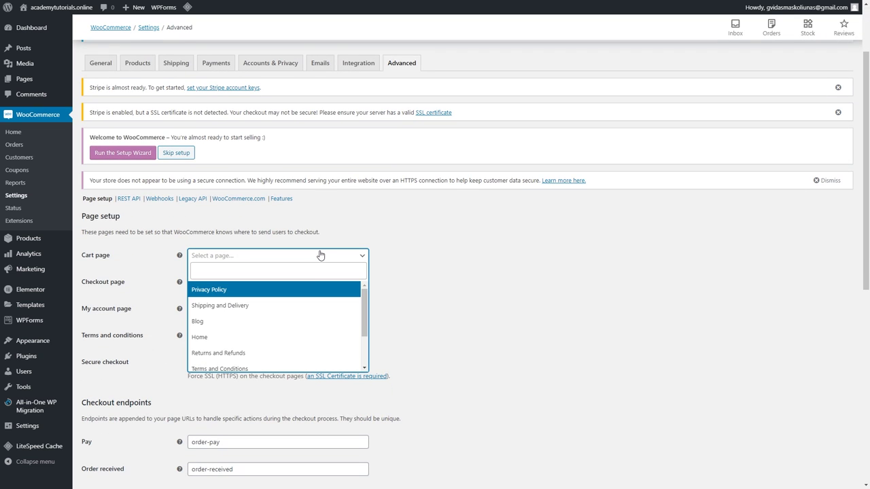
scroll(314, 281, "down", 2)
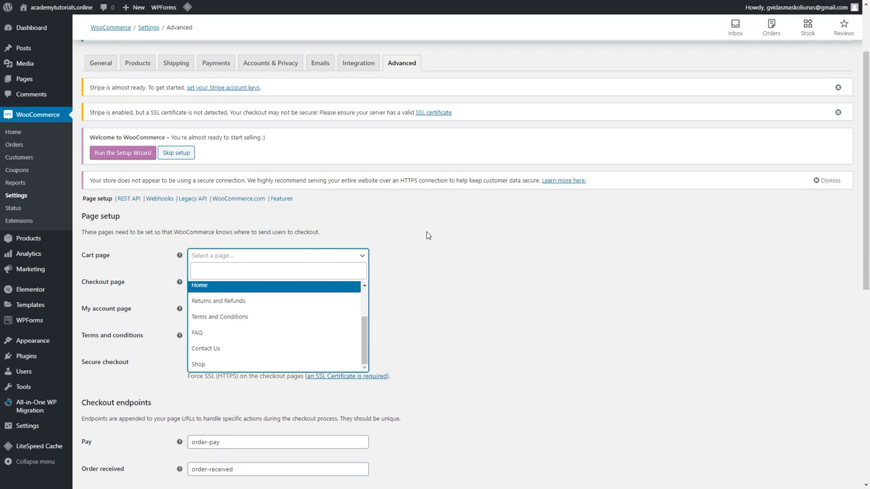
left_click(125, 256)
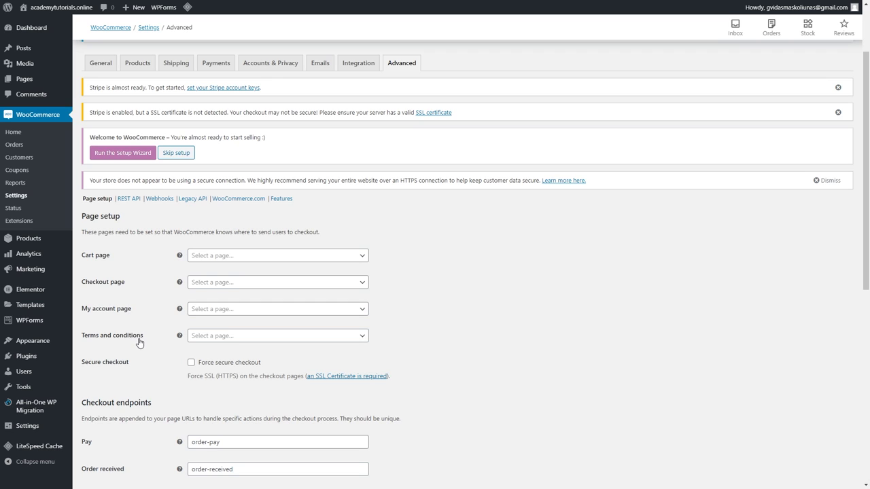
Choose the Terms and Conditions page for the terms and conditions setting in the Advanced page setup.
left_click(317, 338)
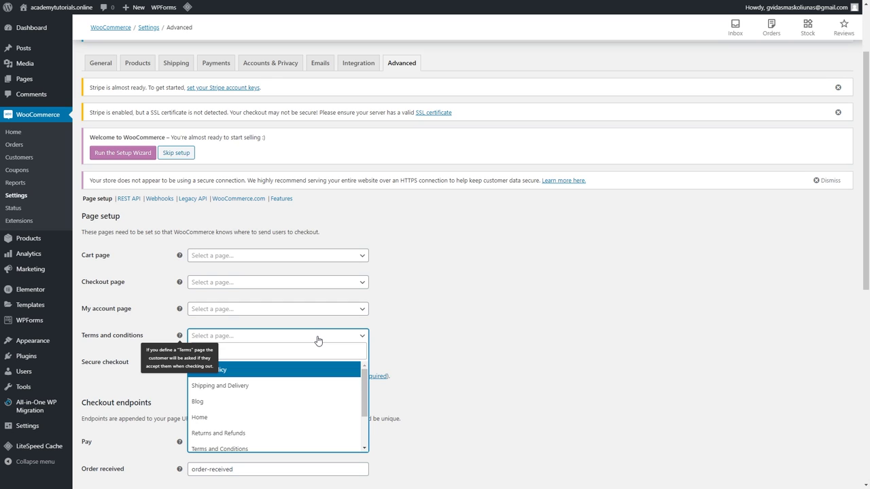
scroll(311, 356, "down", 4)
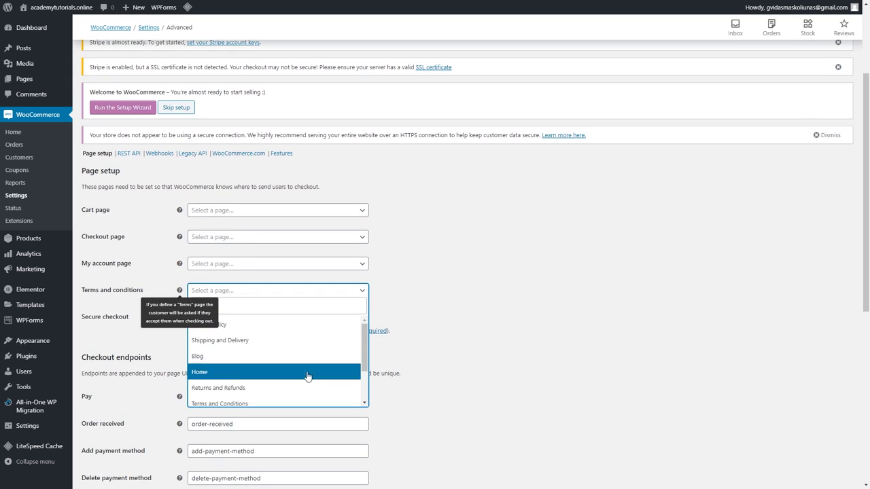
left_click(310, 356)
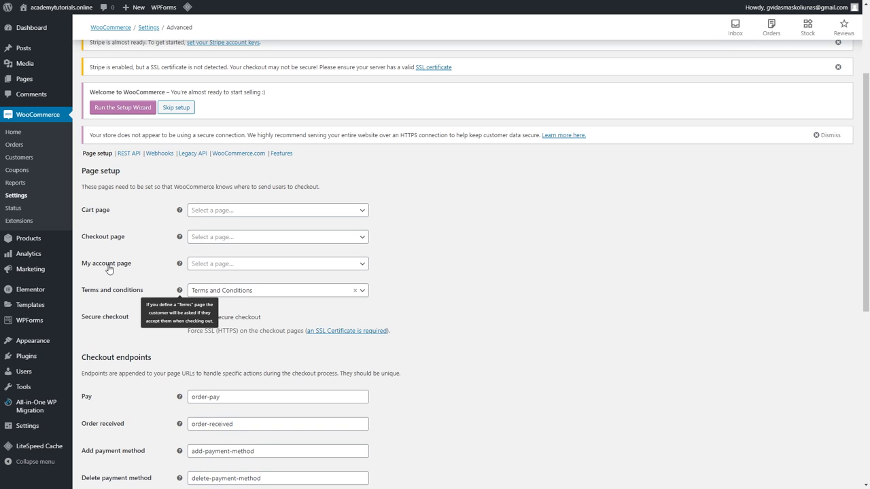
Publish a new empty page titled Cart, return to the list of all pages and refresh it.
mouse_move(42, 80)
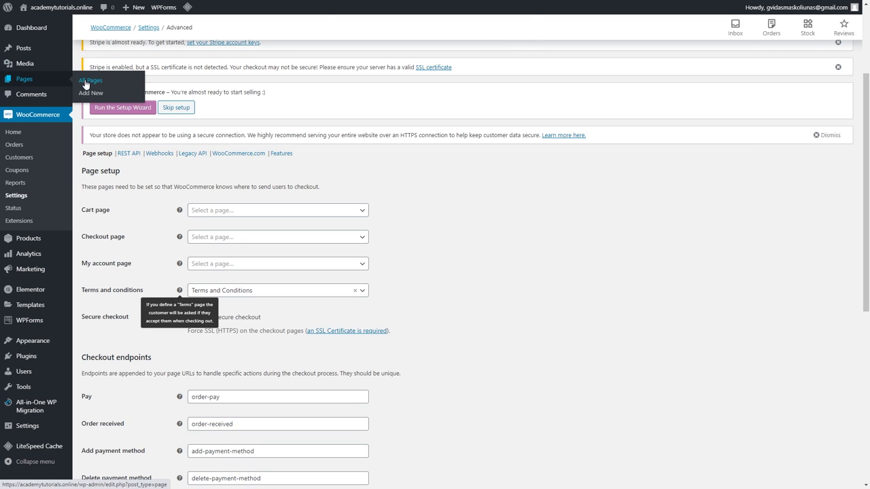
left_click(86, 84)
left_click(479, 53)
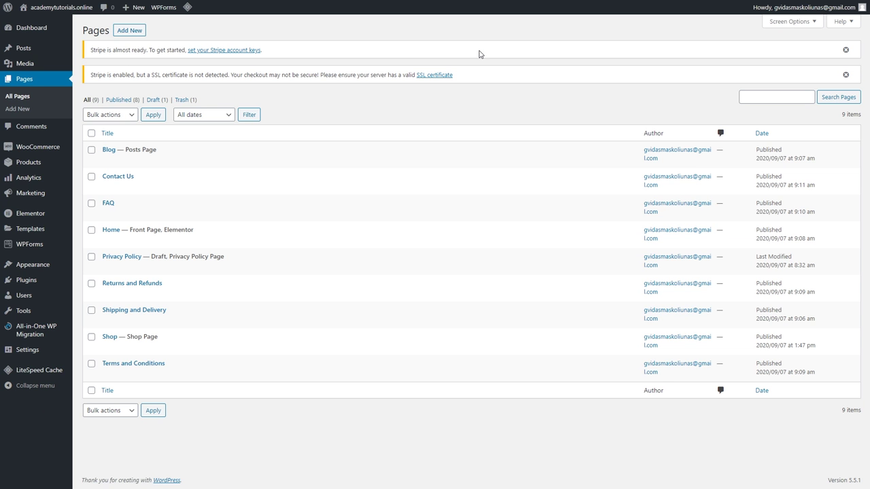
left_click(132, 31)
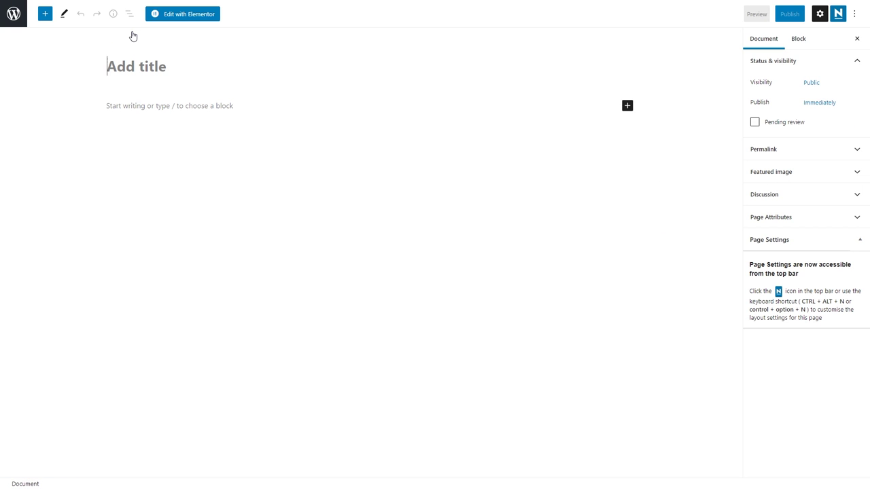
type("Cart")
left_click(790, 14)
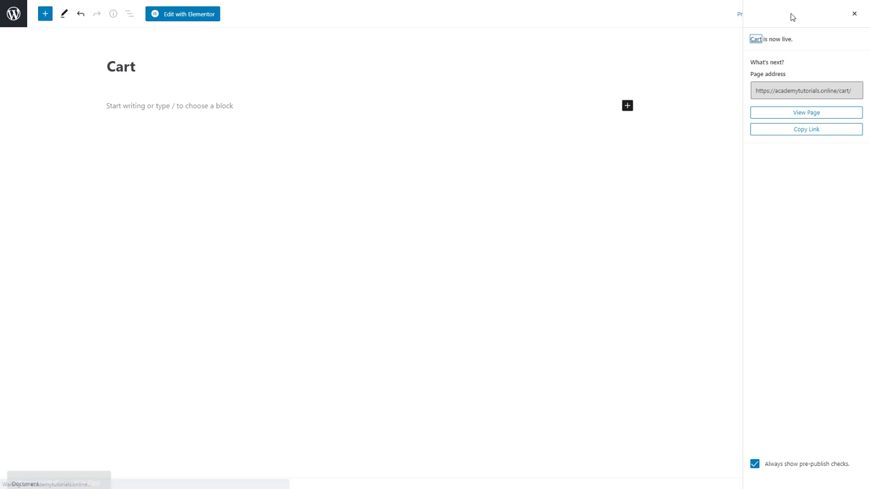
left_click(14, 15)
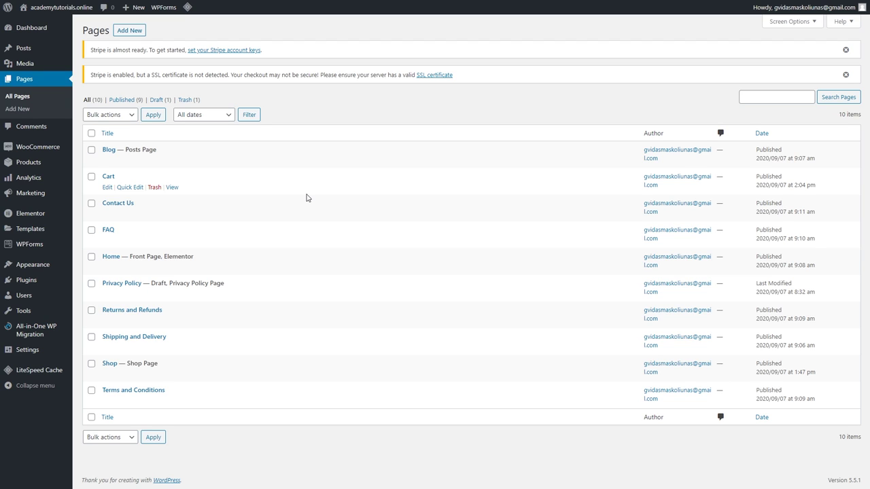
key("F5")
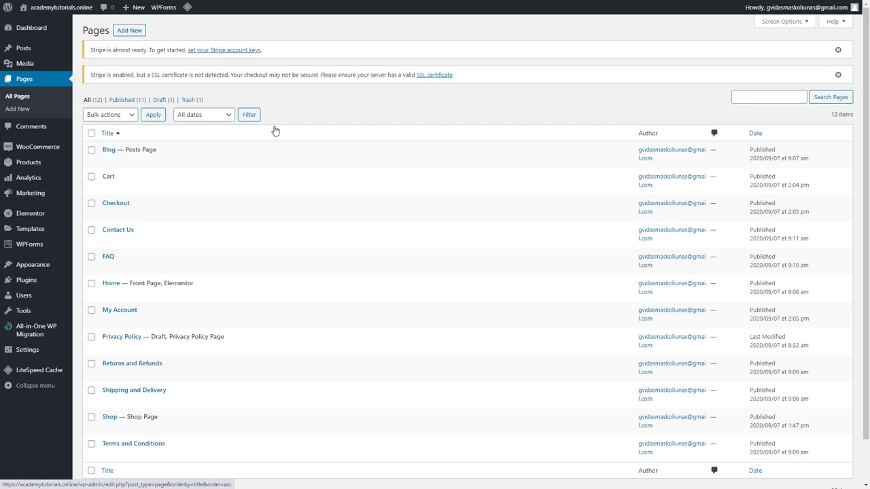
Reopen the Advanced page setup in the WooCommerce settings and assign the Cart page as the cart page.
mouse_move(51, 148)
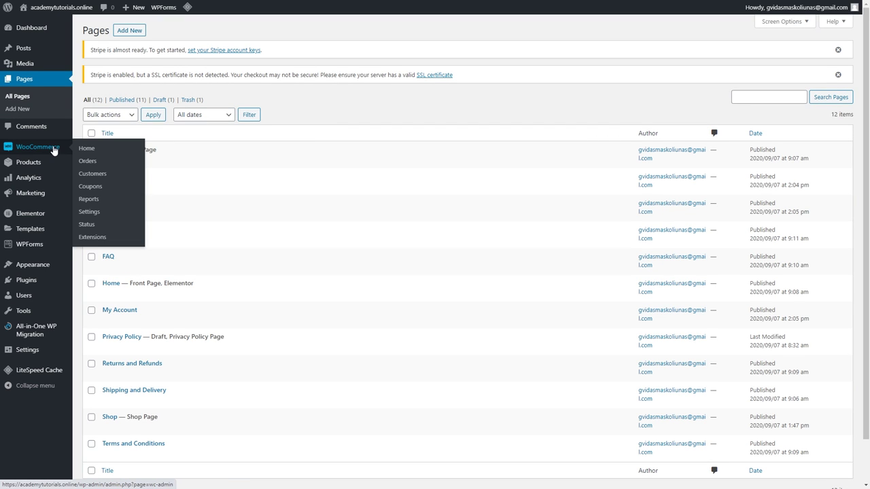
left_click(93, 216)
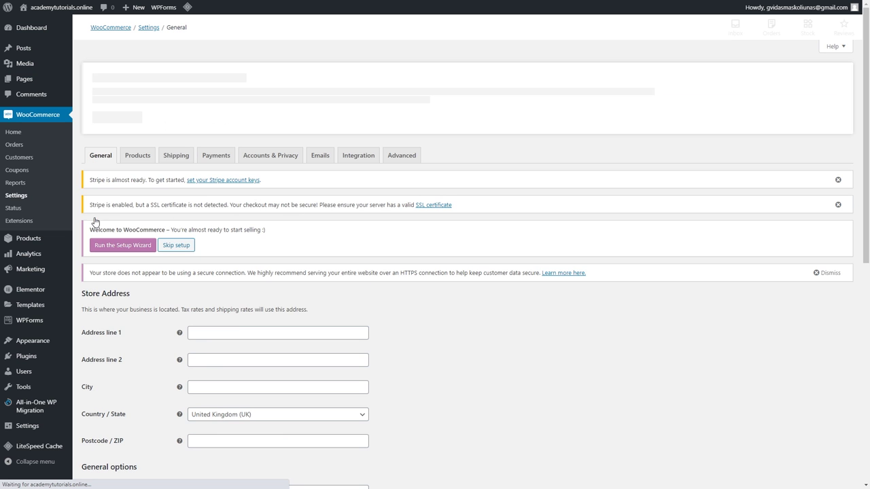
left_click(402, 158)
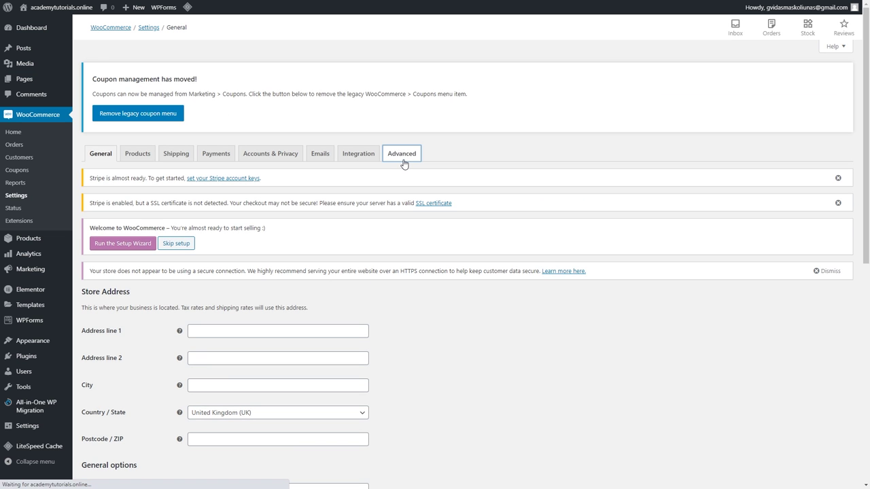
scroll(404, 163, "down", 3)
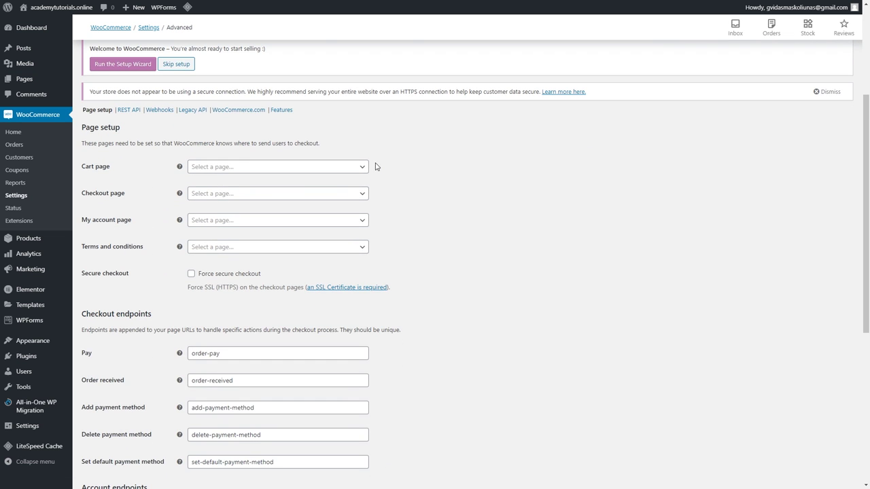
left_click(344, 170)
scroll(305, 252, "down", 3)
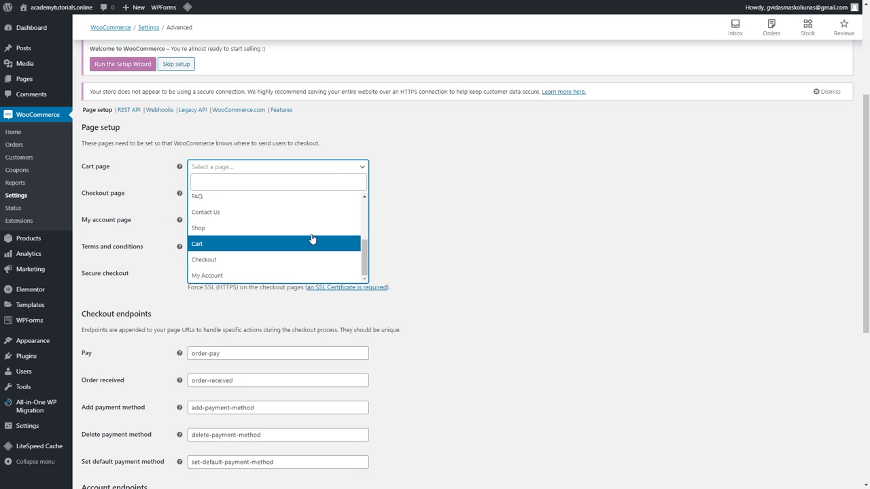
left_click(292, 249)
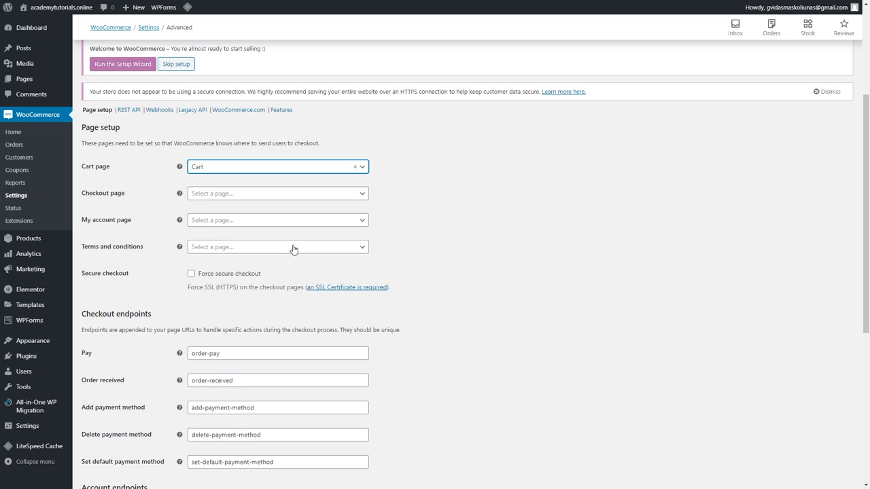
Assign Checkout as the checkout page and My Account as the my account page.
left_click(336, 195)
scroll(322, 256, "down", 3)
left_click(313, 281)
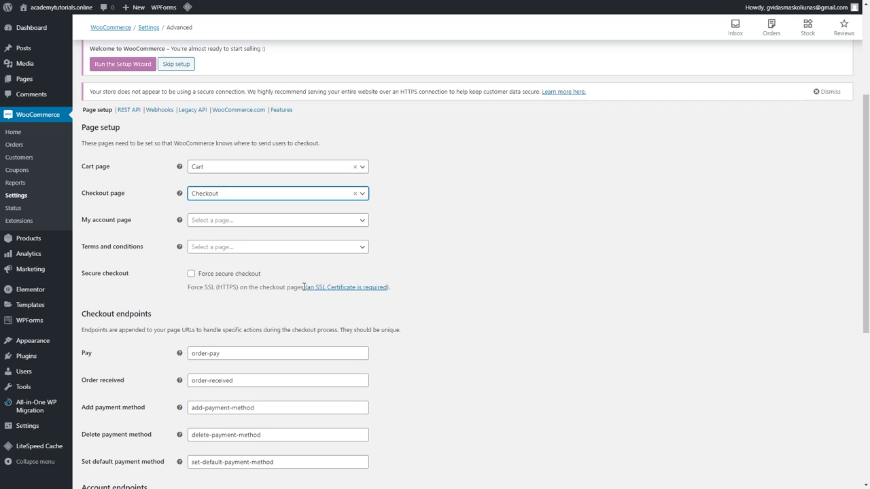
left_click(328, 222)
scroll(307, 303, "down", 3)
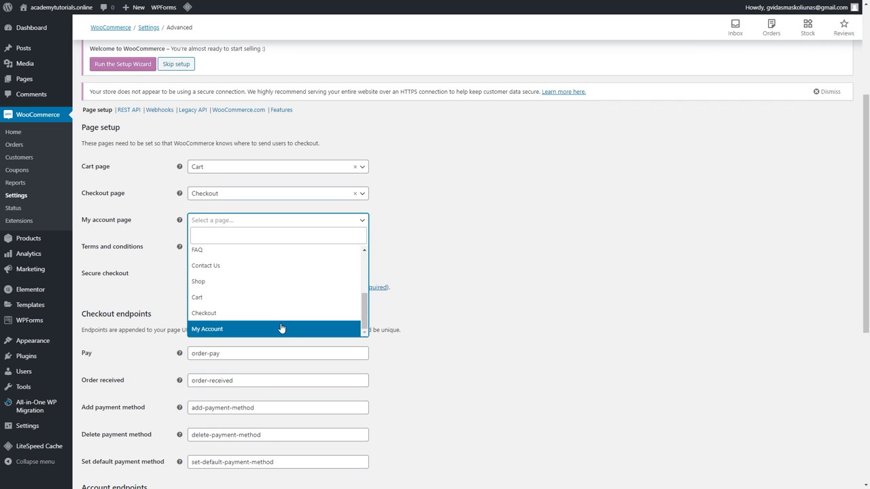
left_click(333, 327)
Assign the Terms and Conditions page to the terms and conditions setting.
left_click(340, 246)
scroll(326, 291, "down", 2)
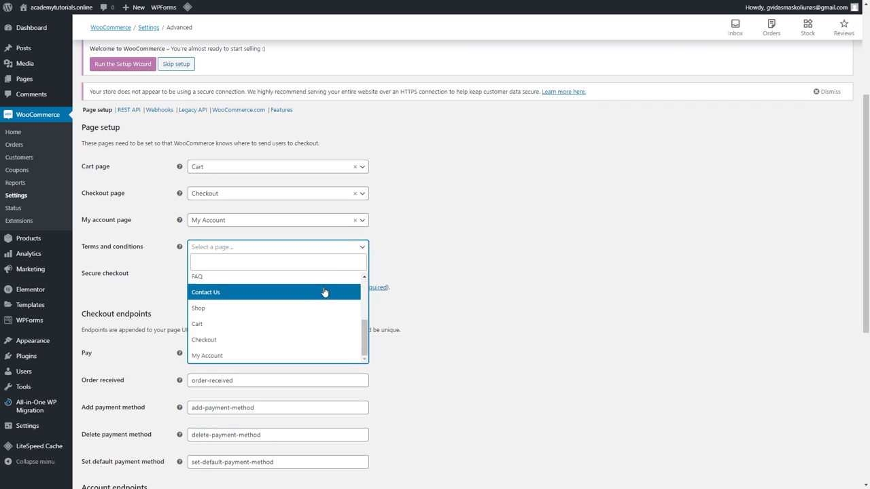
scroll(319, 303, "up", 3)
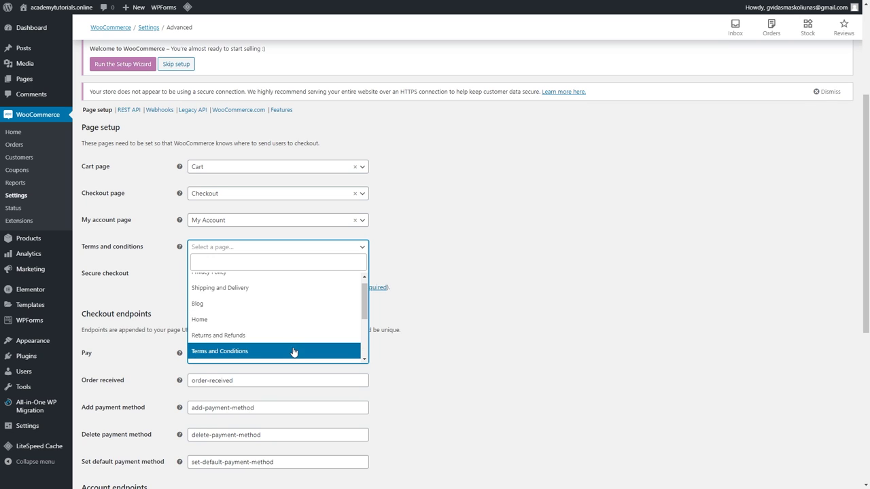
left_click(293, 351)
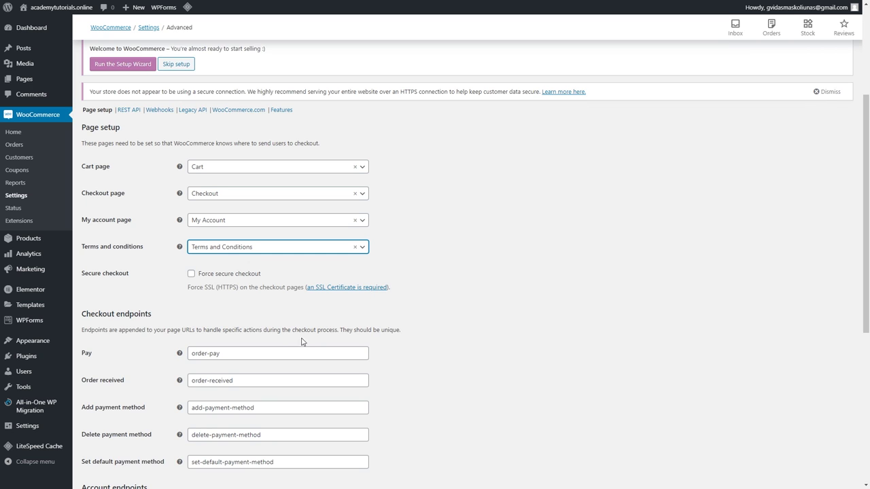
Enable forced secure checkout and save the Advanced settings.
left_click(191, 274)
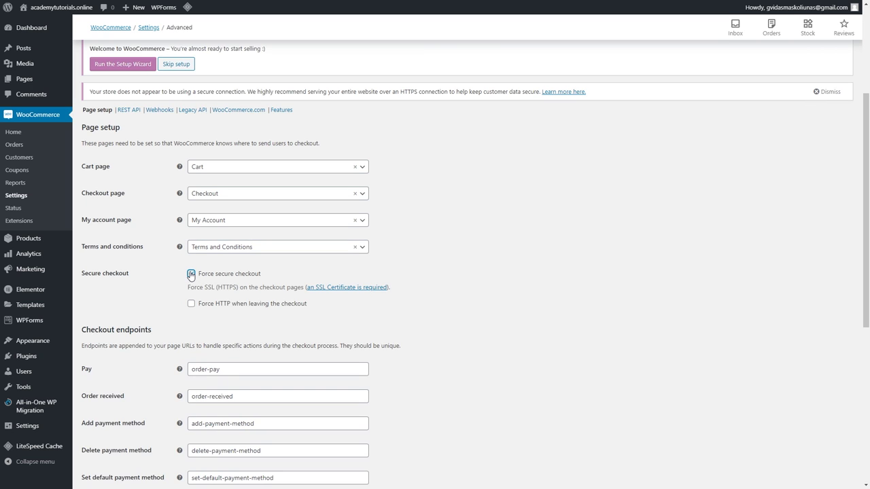
scroll(191, 274, "down", 5)
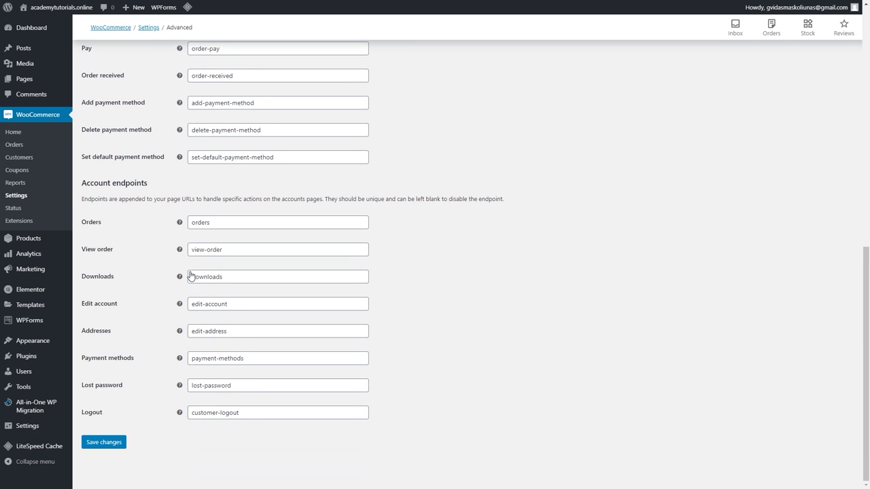
left_click(115, 442)
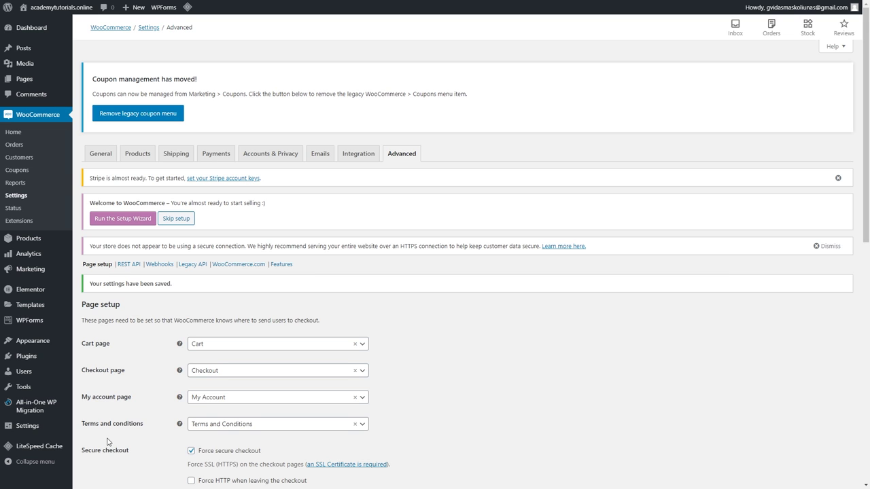
Exclude Cart, Checkout, My Account and Shop from the site's Information and Help footer widgets, using IDs 9,11,3,13,7,15,43,45,47,41 for Help, and publish.
mouse_move(54, 7)
left_click(29, 24)
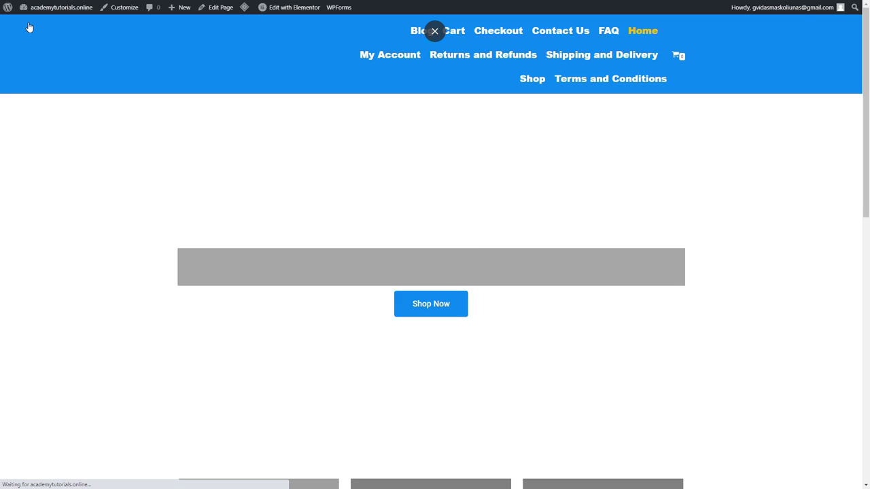
scroll(74, 160, "down", 10)
scroll(76, 151, "down", 1)
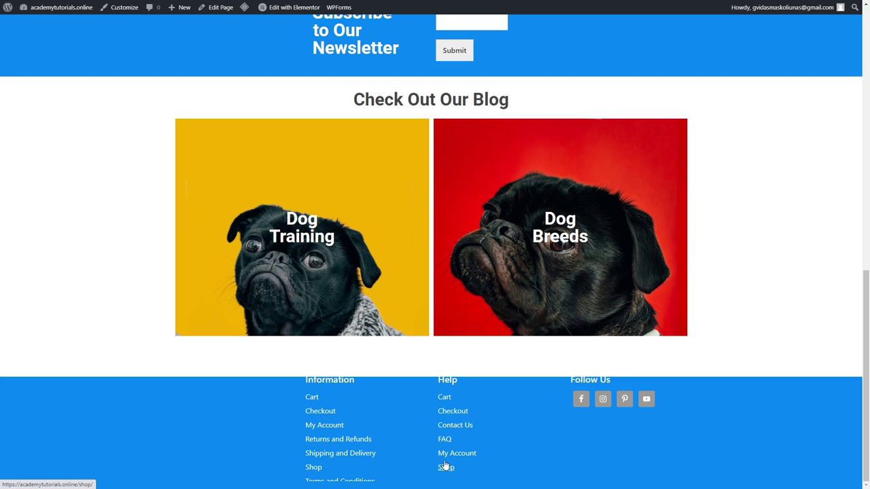
left_click(120, 8)
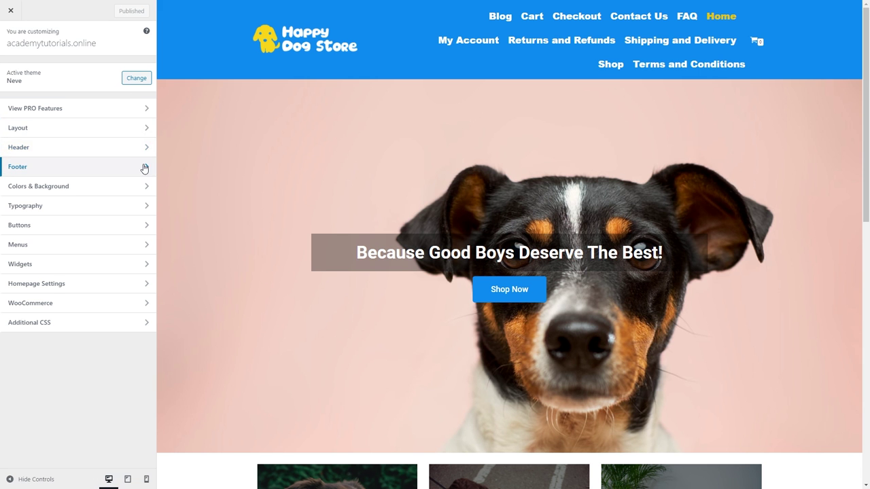
left_click(144, 168)
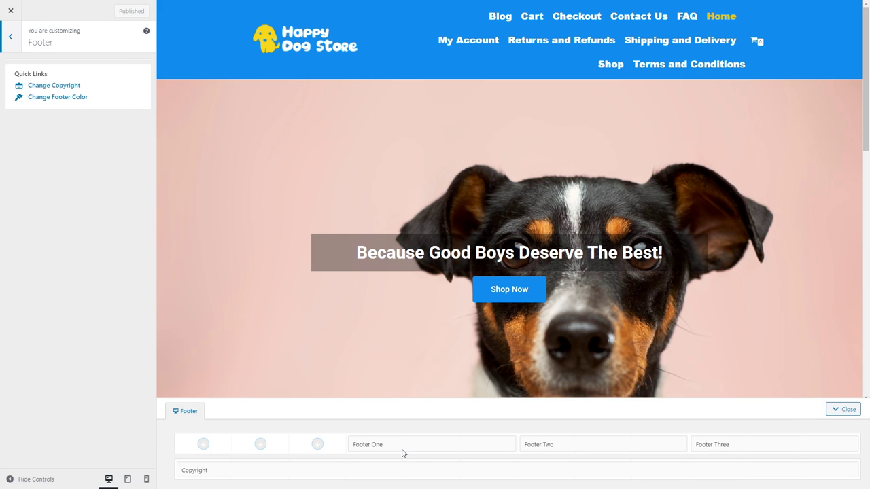
left_click(401, 444)
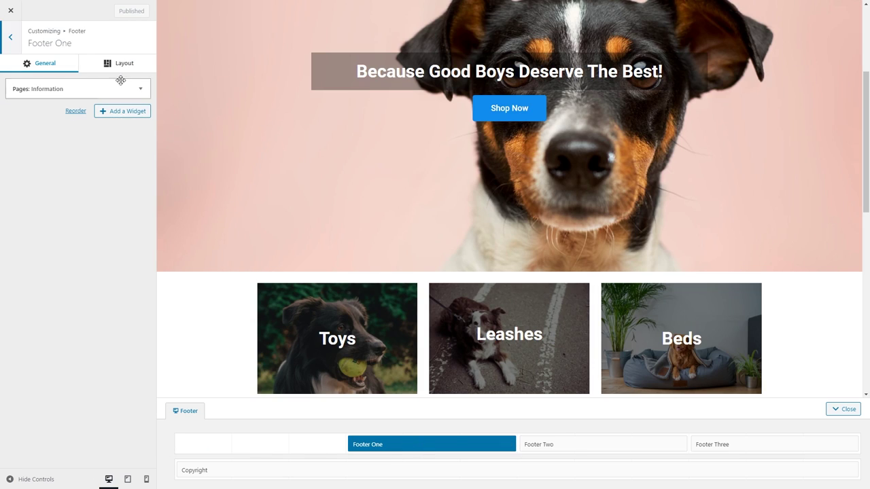
left_click(145, 90)
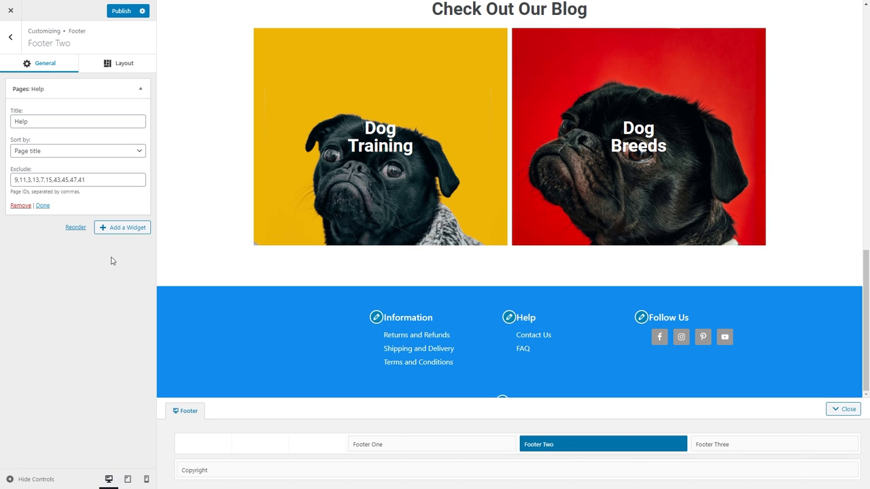
left_click(122, 13)
left_click(12, 13)
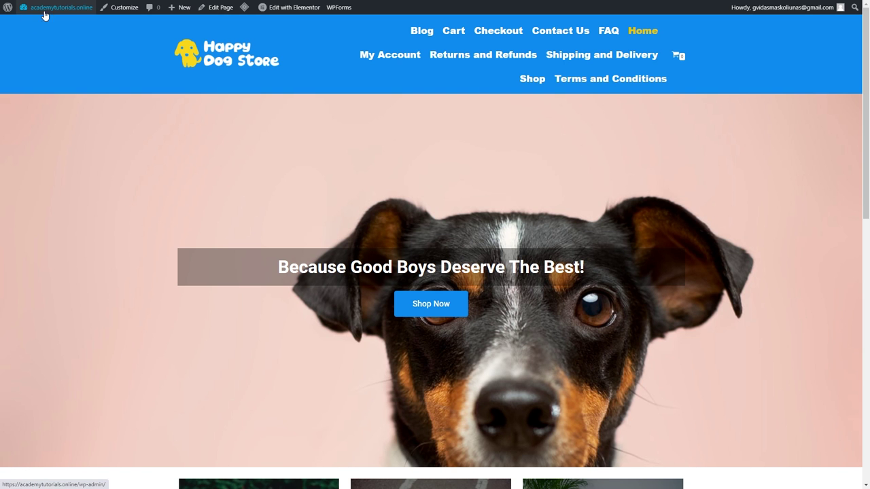
Return to the site's admin dashboard and open the product categories page.
mouse_move(43, 9)
left_click(40, 27)
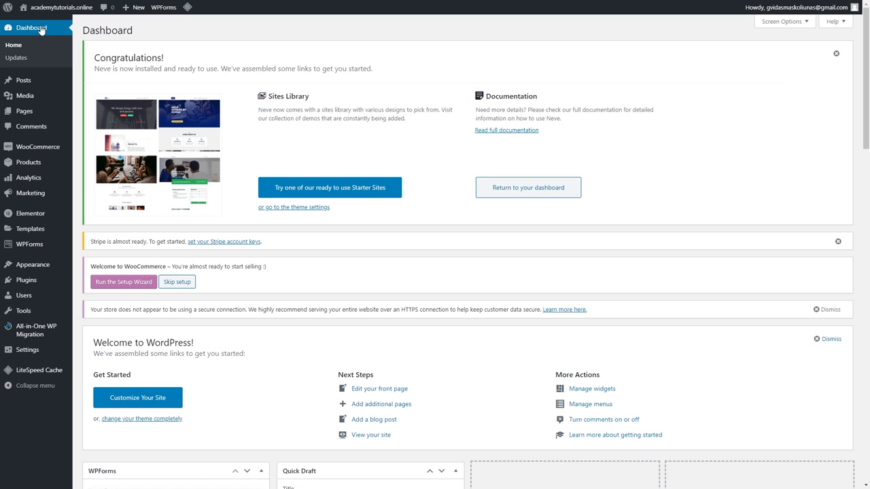
mouse_move(52, 166)
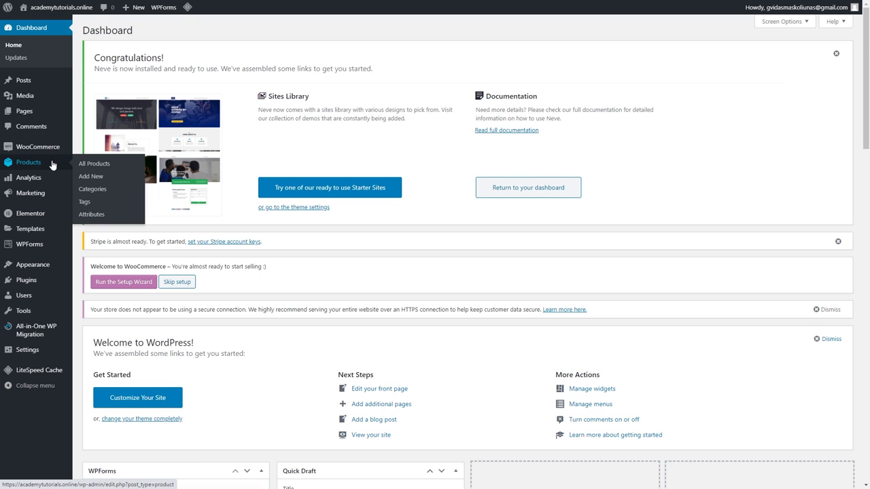
left_click(96, 191)
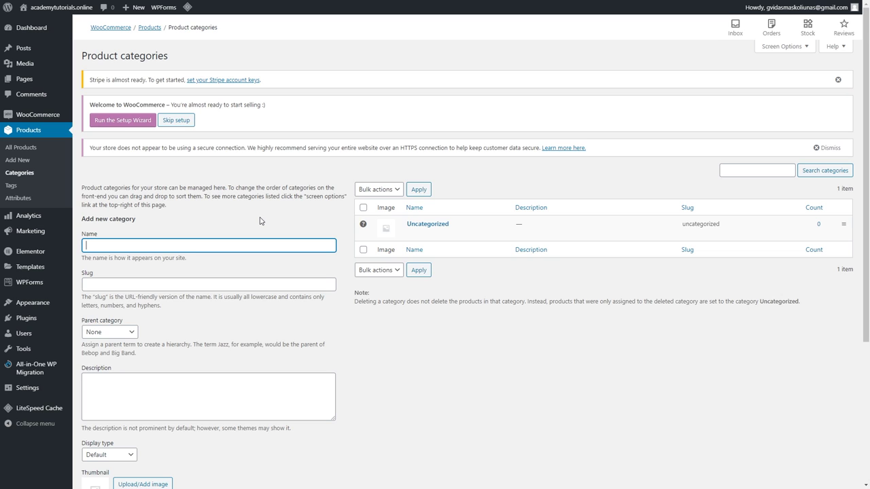
Rename the Uncategorized product category as Beds and set its slug to Beds.
mouse_move(470, 229)
left_click(433, 235)
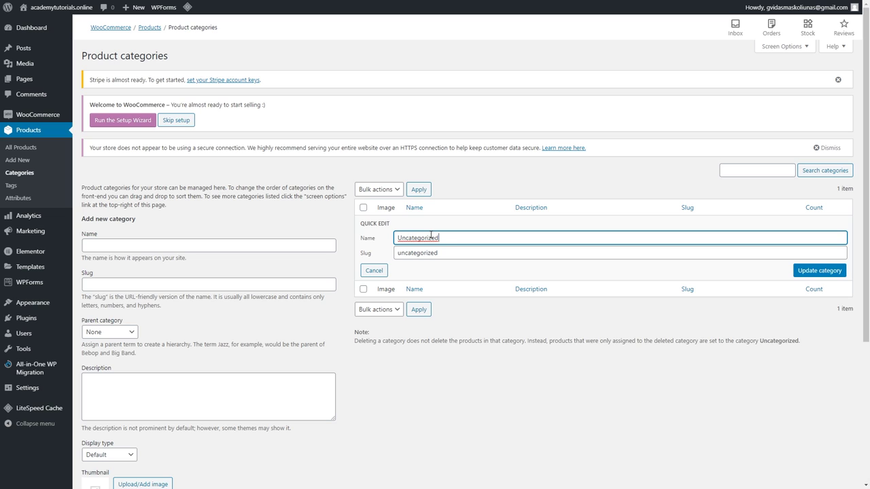
double_click(431, 237)
type("Beds")
key("Tab")
type("Beds")
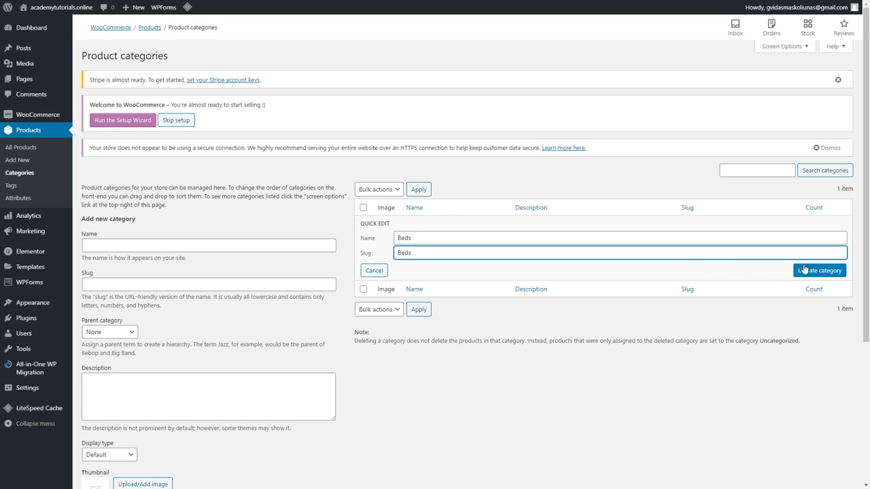
left_click(803, 269)
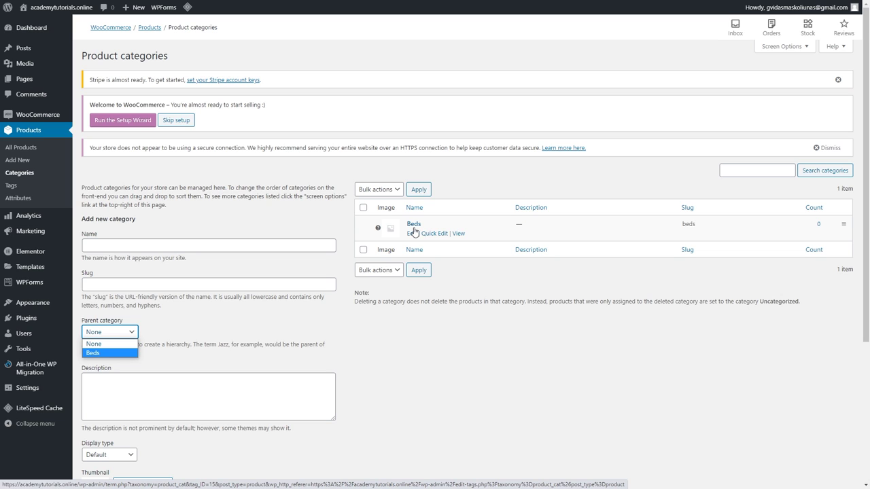
Add a new product category named Leashes with the slug Leashes and no parent category.
left_click(245, 248)
left_click(245, 249)
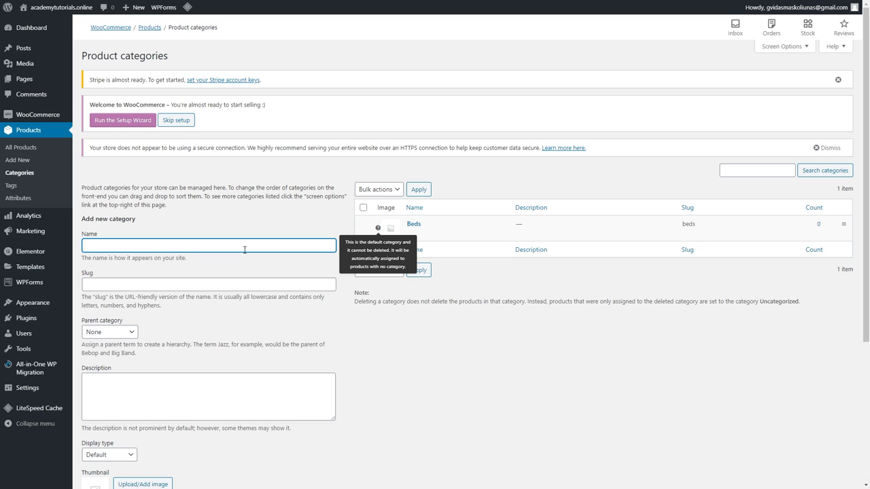
type("Leashes")
key("Tab")
type("Leashes")
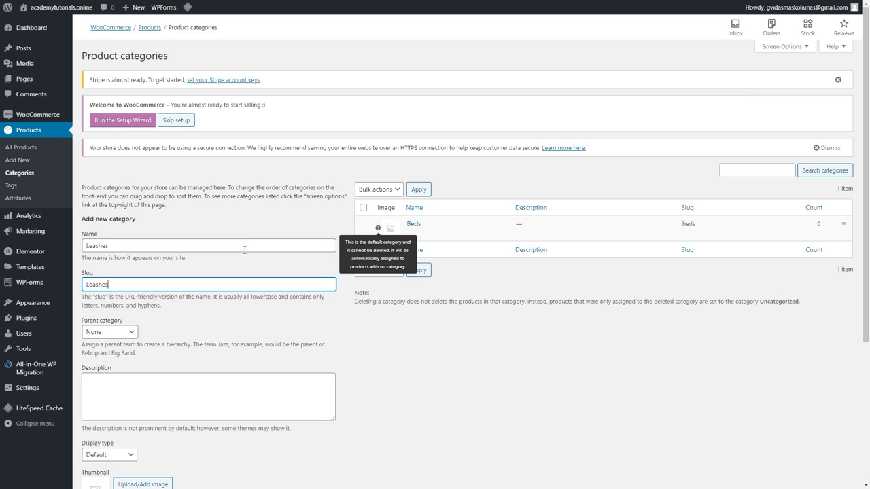
scroll(193, 276, "down", 3)
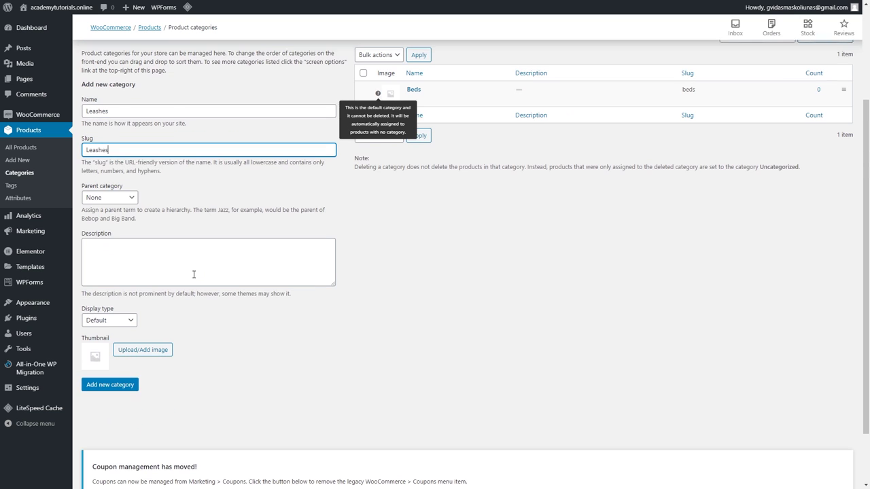
left_click(122, 386)
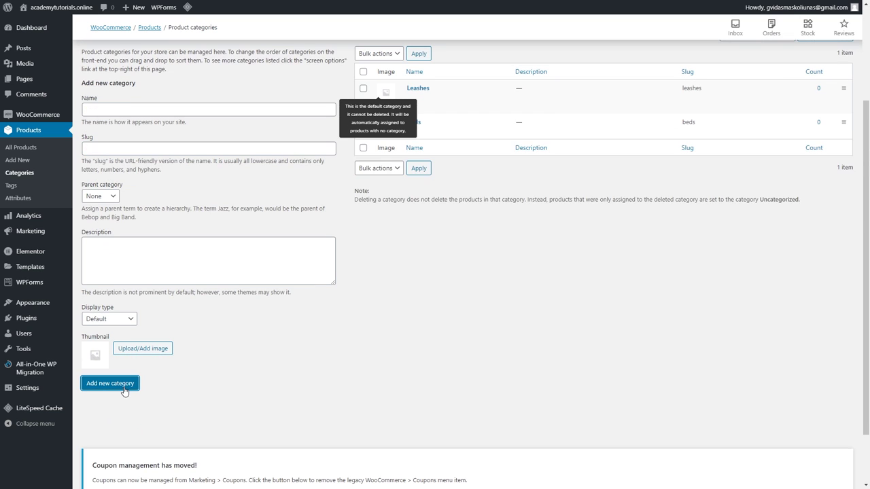
Start adding a new product to the store.
scroll(176, 287, "up", 2)
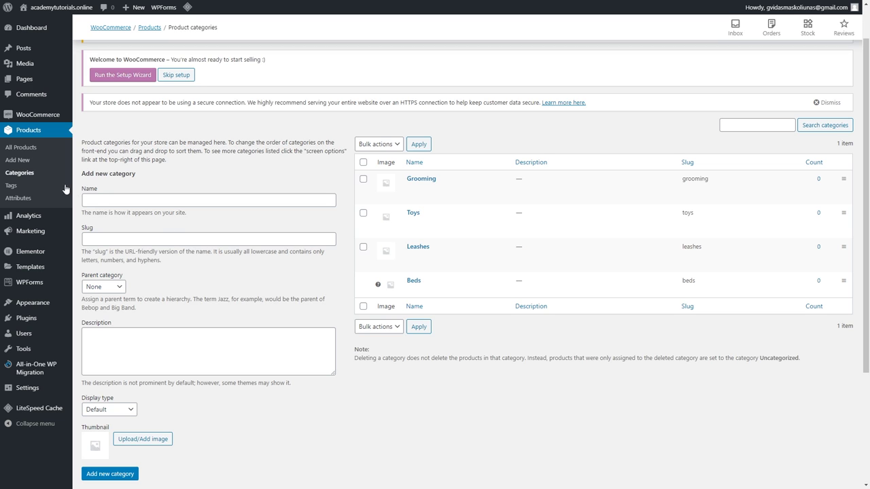
left_click(18, 160)
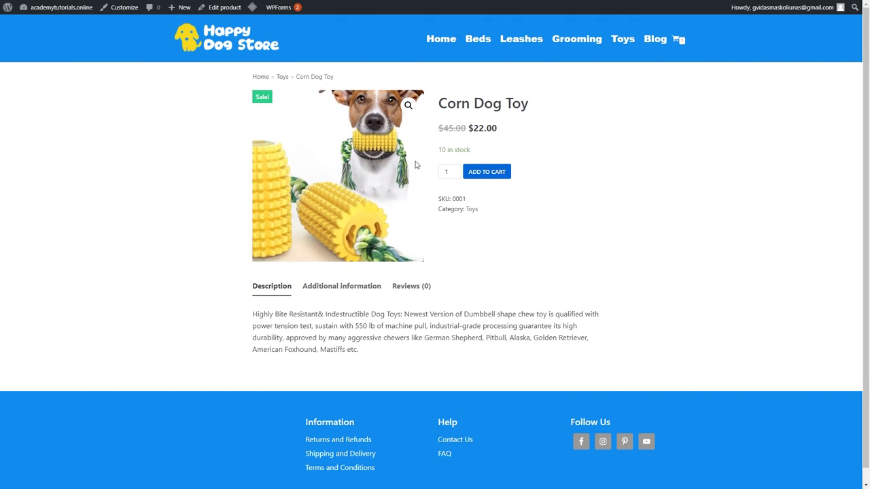
Check the Corn Dog Toy page's additional information, reviews and description, and add one to the cart.
left_click(367, 288)
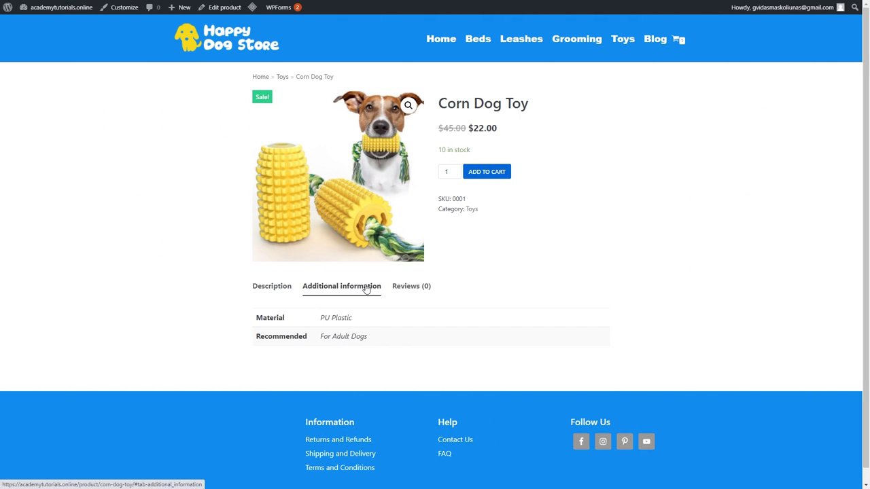
left_click(408, 292)
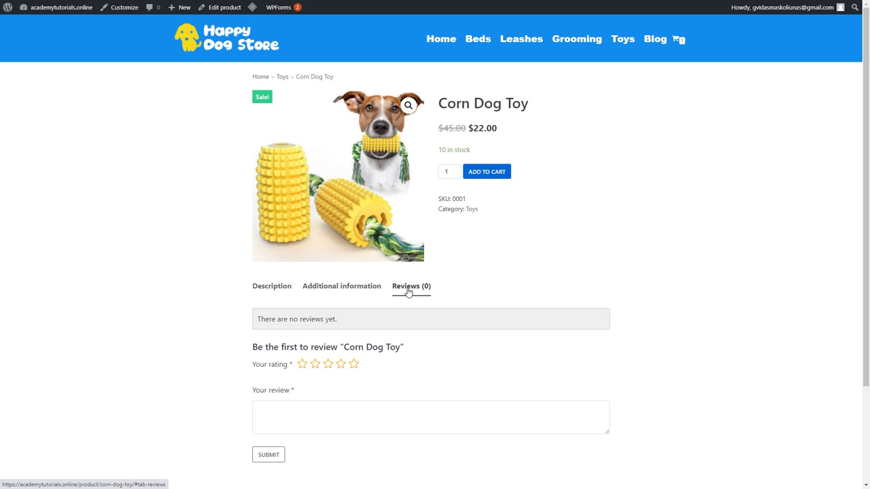
left_click(276, 288)
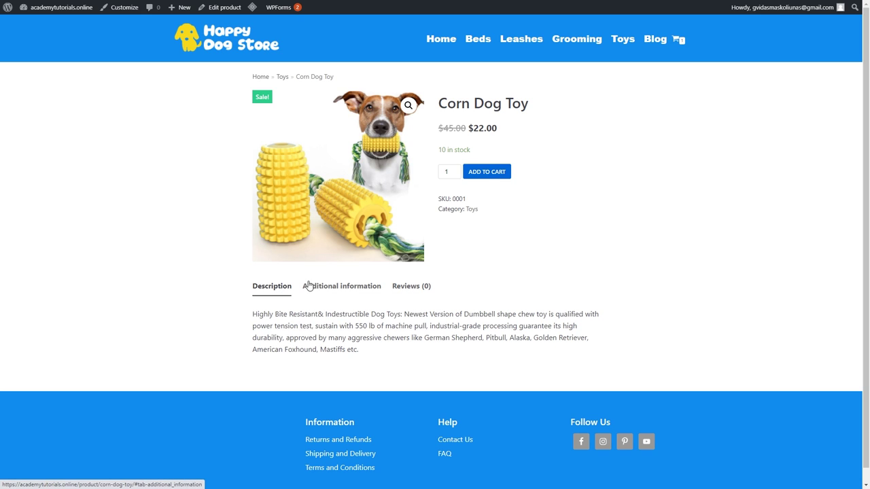
left_click(486, 172)
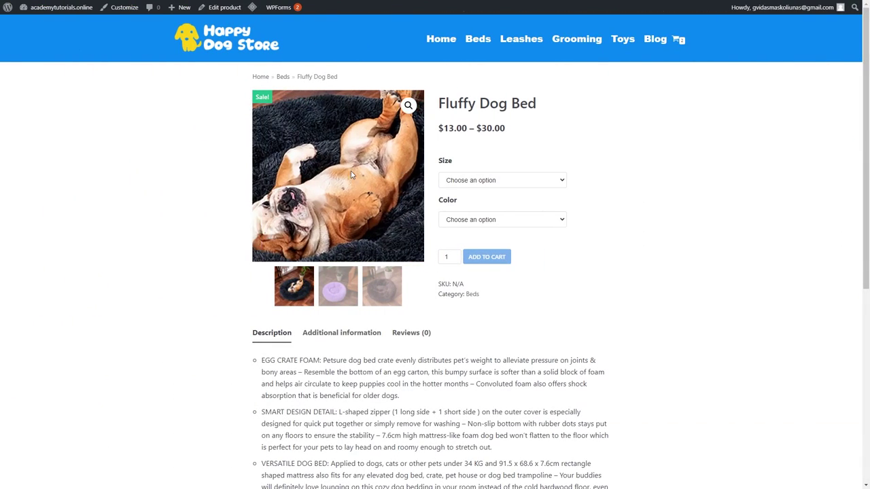
Preview the Fluffy Dog Bed in size Small with the colors Black, Purple and Brown in turn.
left_click(511, 182)
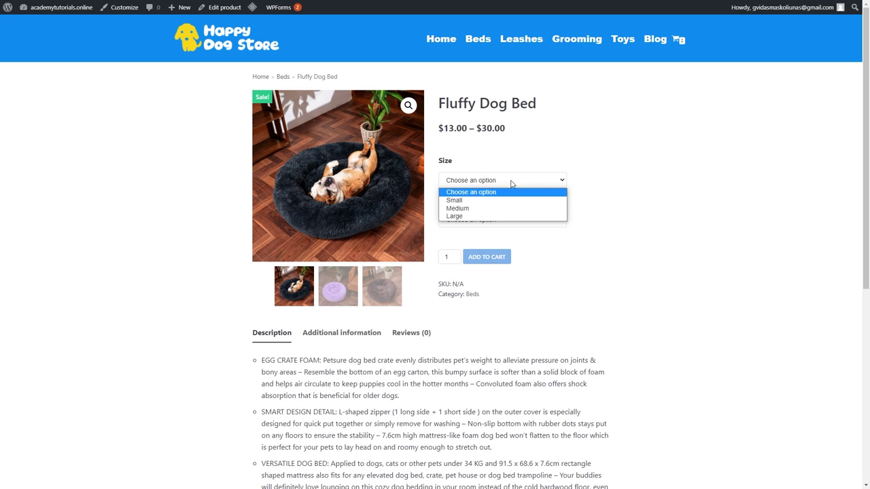
left_click(490, 200)
left_click(503, 220)
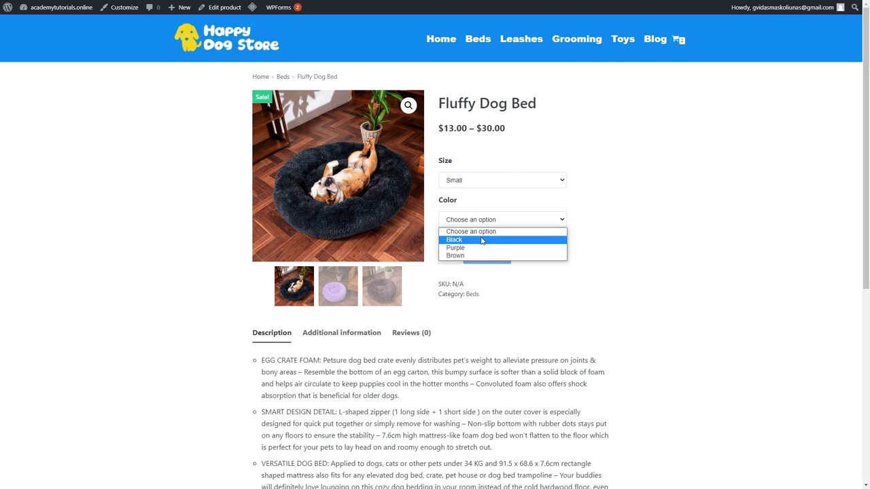
left_click(481, 241)
left_click(512, 220)
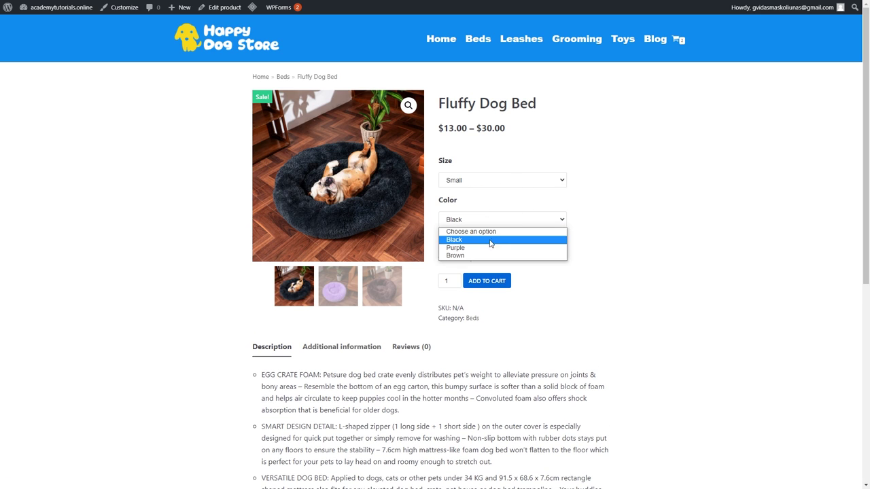
left_click(486, 248)
left_click(497, 219)
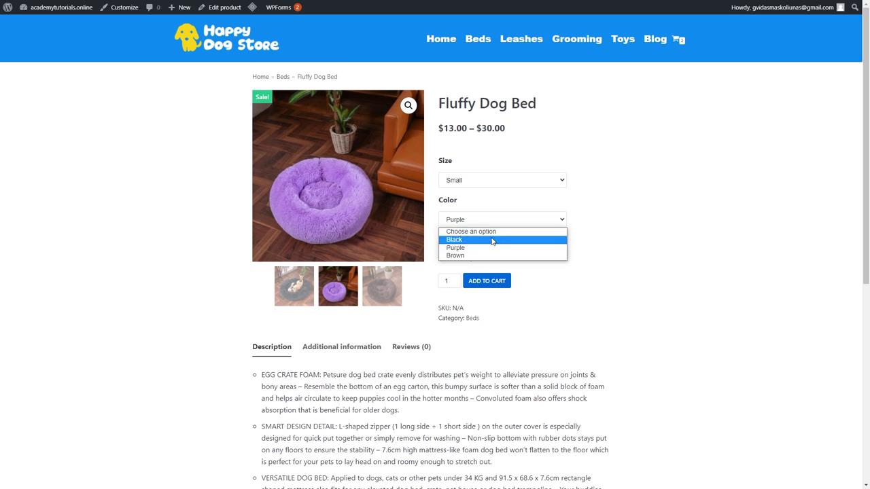
left_click(486, 255)
Preview the Fluffy Dog Bed in size Large and view its purple and black bed images in the gallery.
left_click(509, 181)
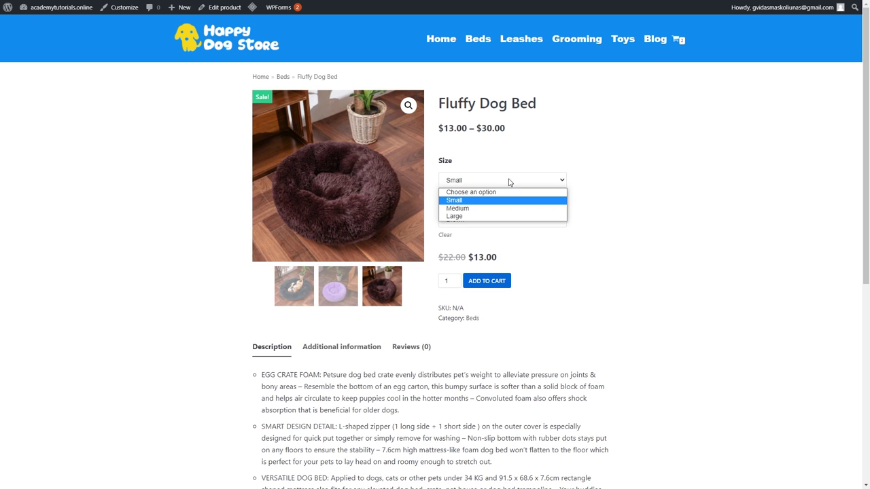
left_click(492, 216)
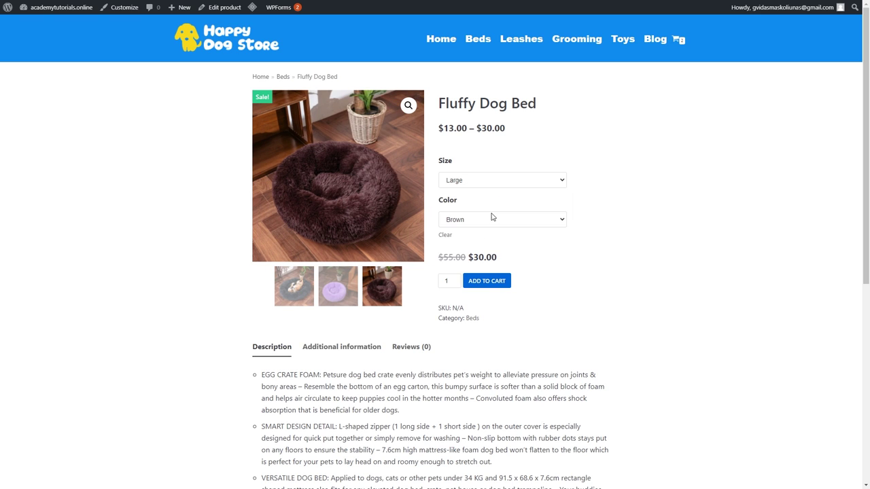
left_click(354, 289)
left_click(299, 301)
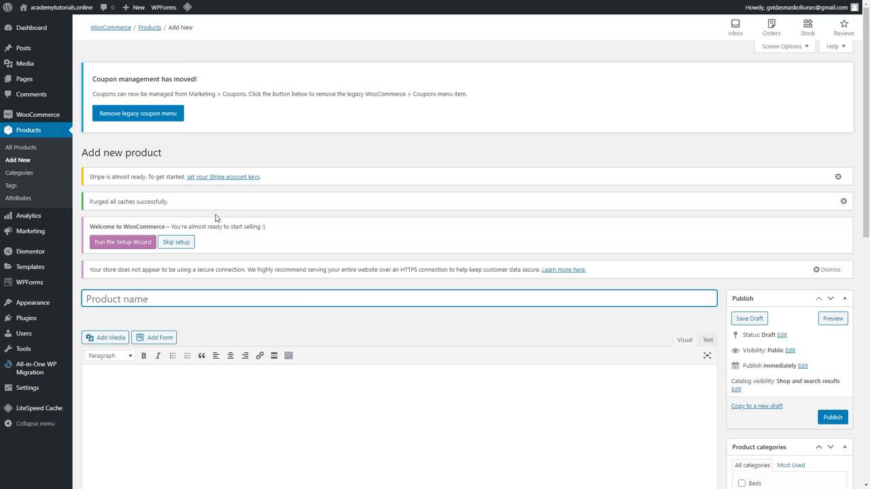
Look through the empty new product form, from name, description and categories to product data, short description, image and gallery.
scroll(216, 216, "down", 2)
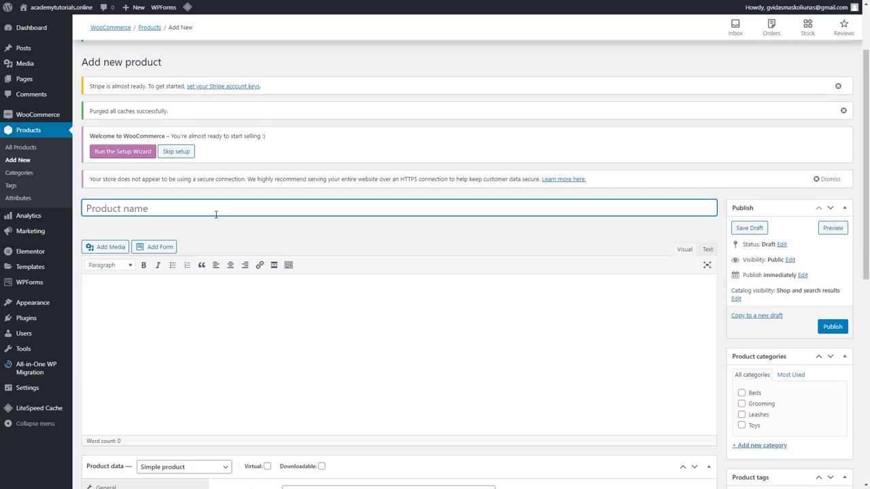
scroll(216, 215, "down", 1)
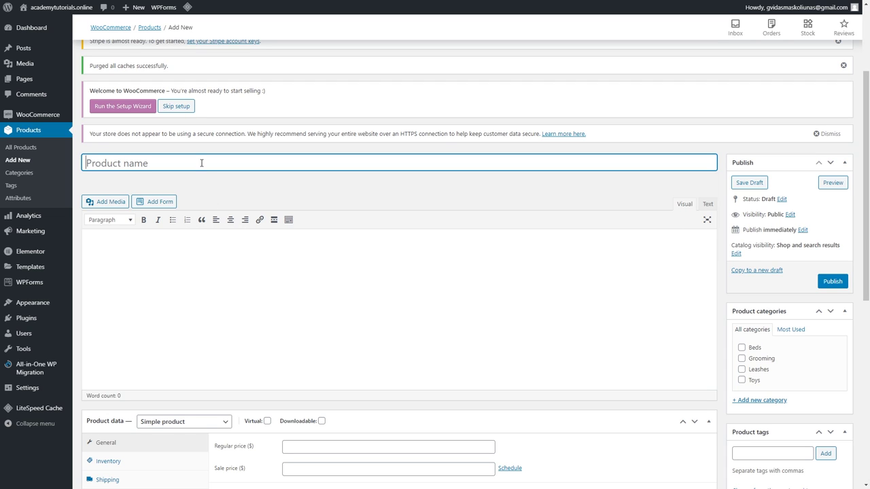
left_click(200, 260)
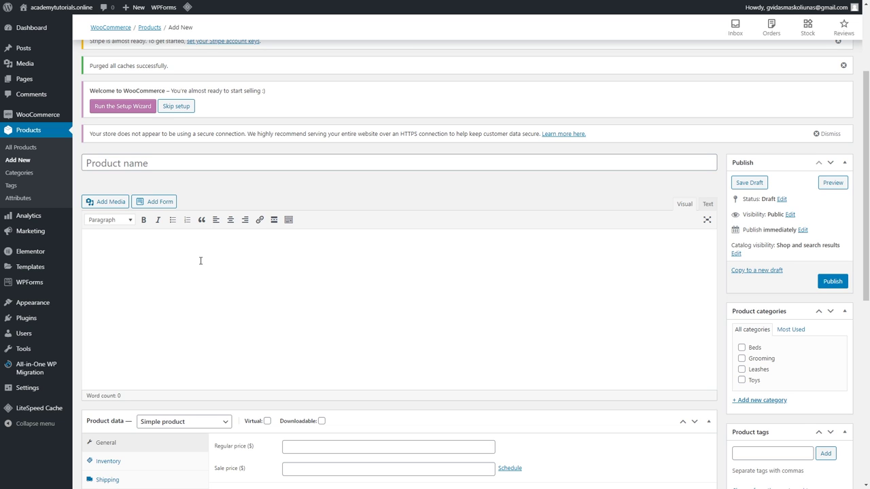
scroll(201, 260, "down", 1)
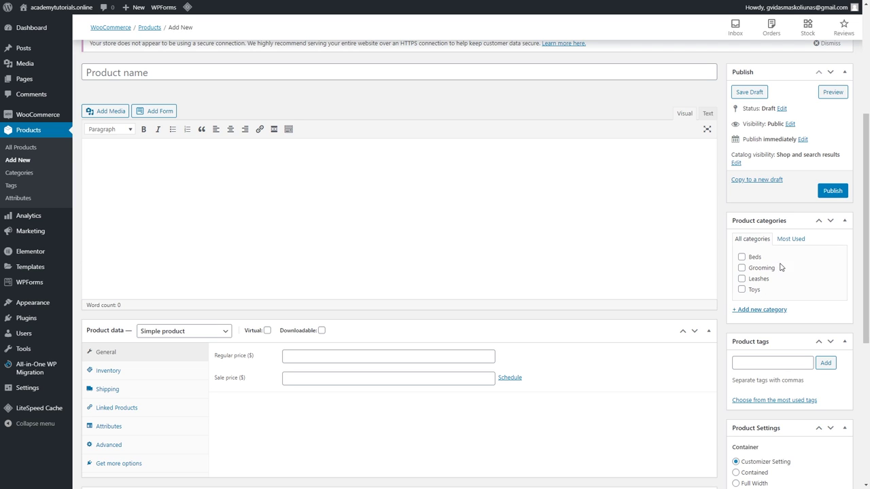
scroll(776, 267, "down", 1)
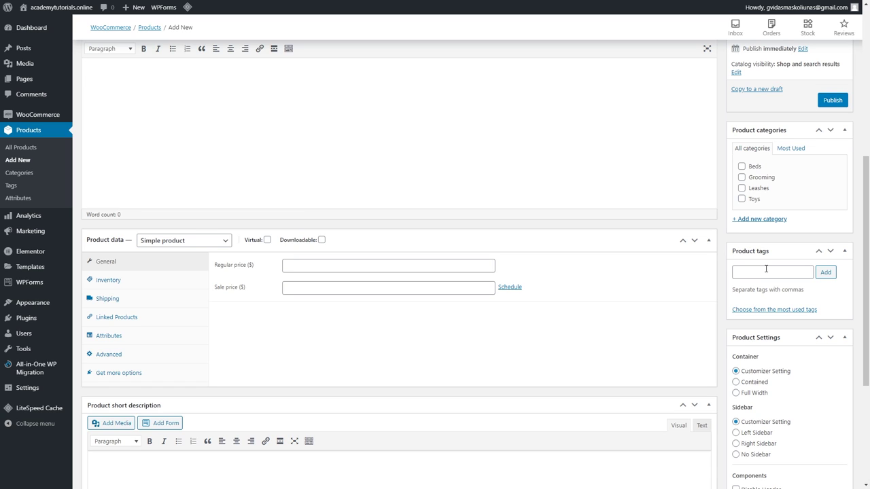
scroll(766, 269, "down", 2)
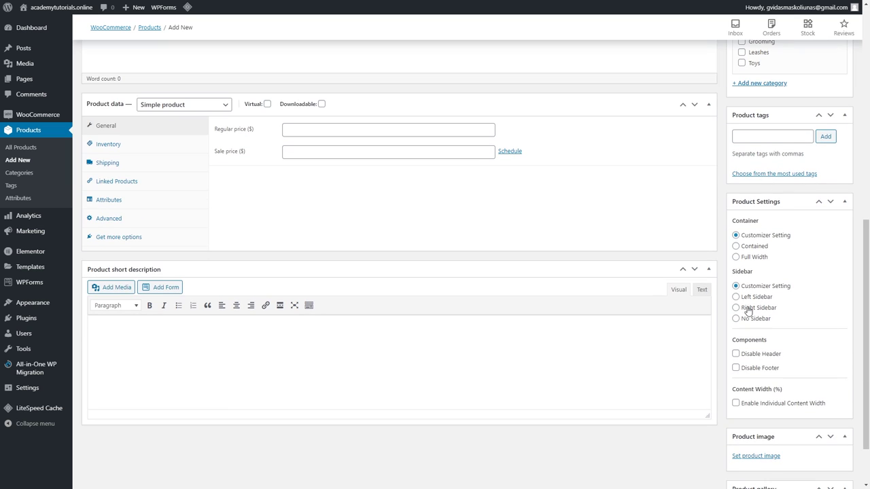
scroll(788, 278, "down", 1)
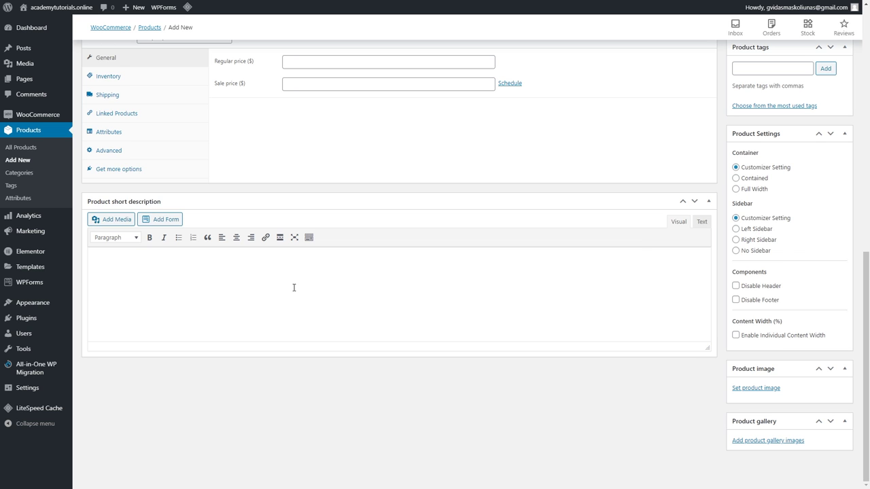
Review the Corn Dog Toy draft's name, description, Toys category and product image.
scroll(294, 287, "up", 5)
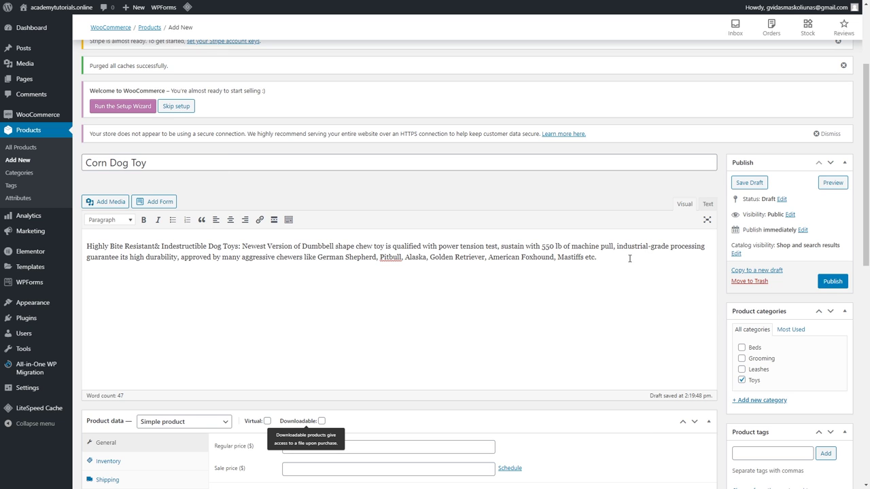
scroll(627, 246, "down", 2)
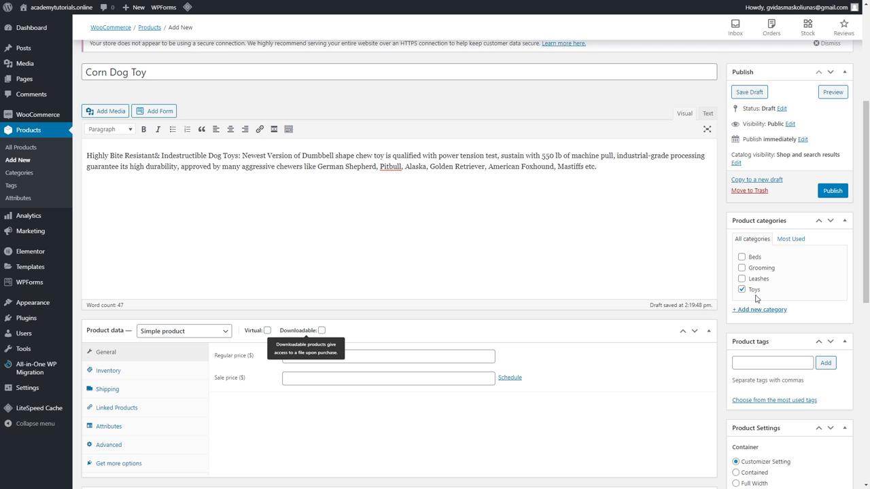
scroll(757, 299, "down", 6)
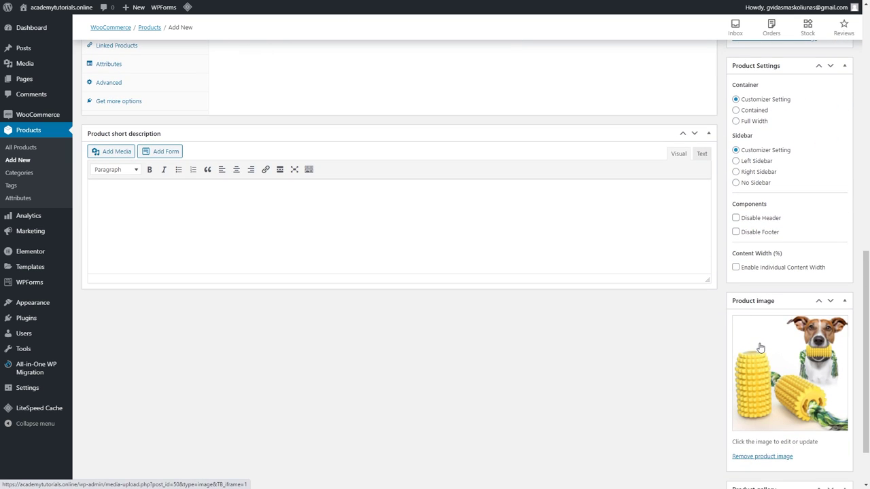
scroll(760, 349, "down", 1)
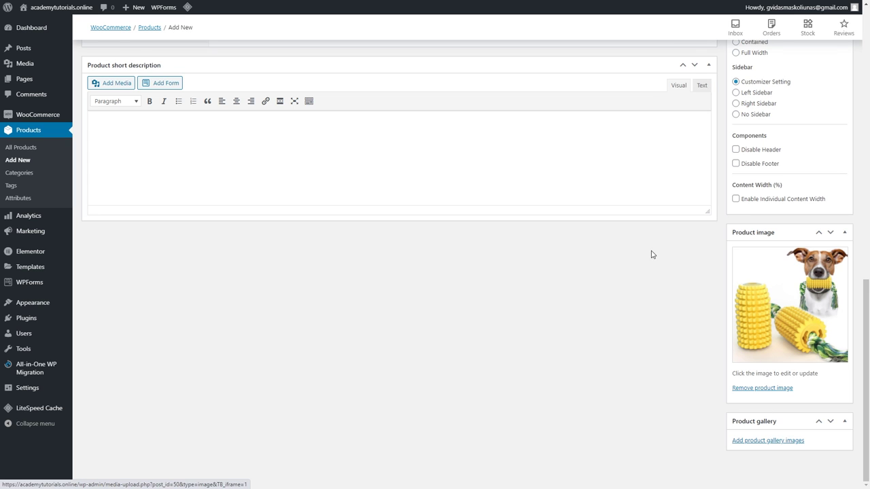
scroll(652, 253, "up", 3)
scroll(652, 254, "up", 5)
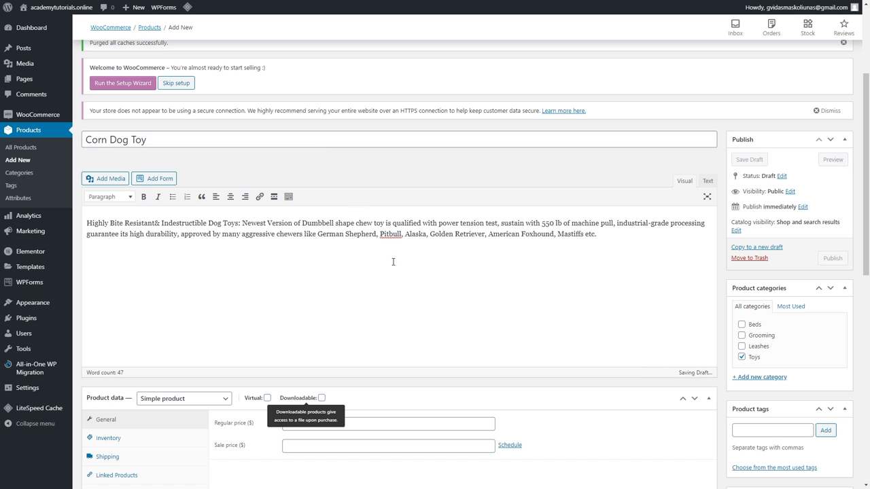
Keep the Corn Dog Toy as a simple product and set its regular price to $45 and sale price to $22.
scroll(579, 242, "down", 4)
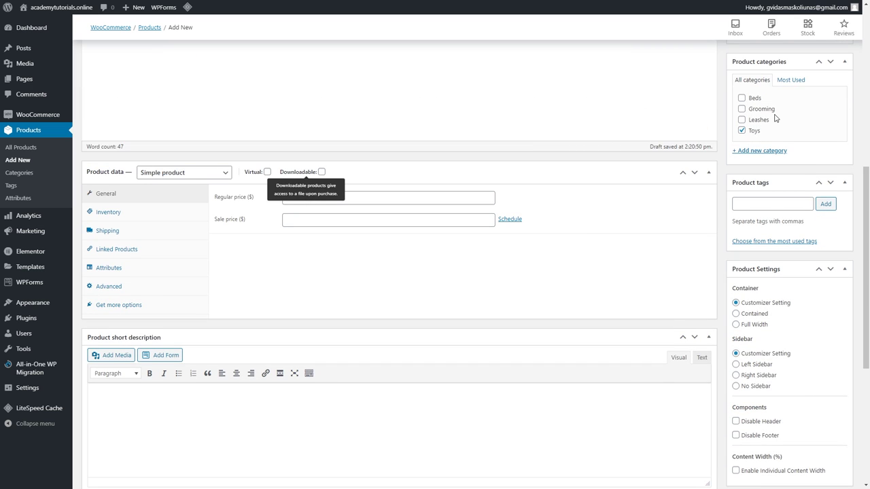
scroll(775, 118, "down", 3)
scroll(775, 119, "down", 2)
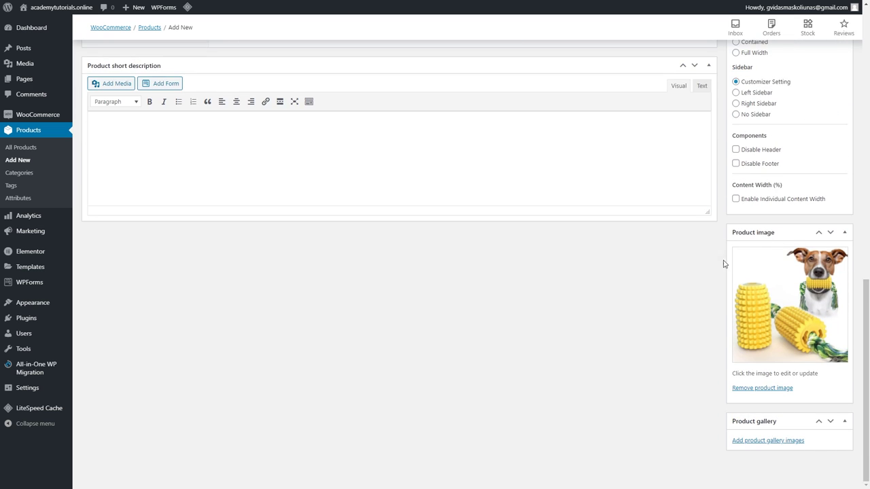
scroll(613, 317, "up", 4)
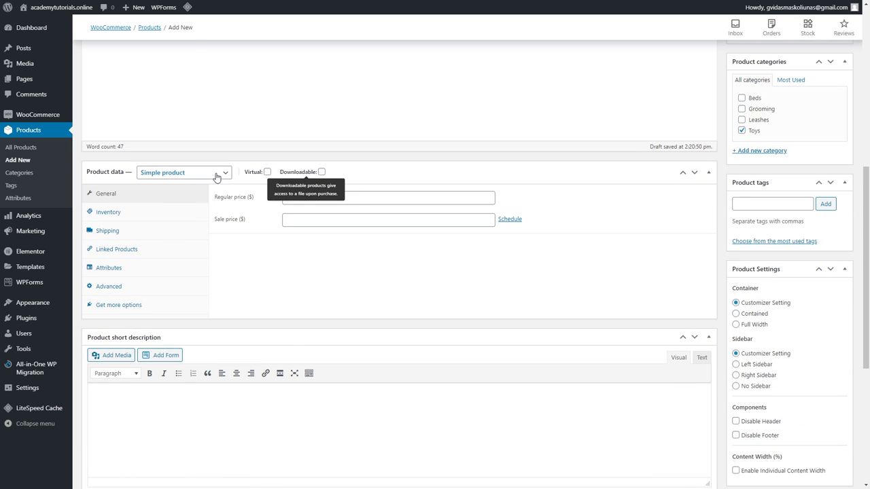
left_click(216, 175)
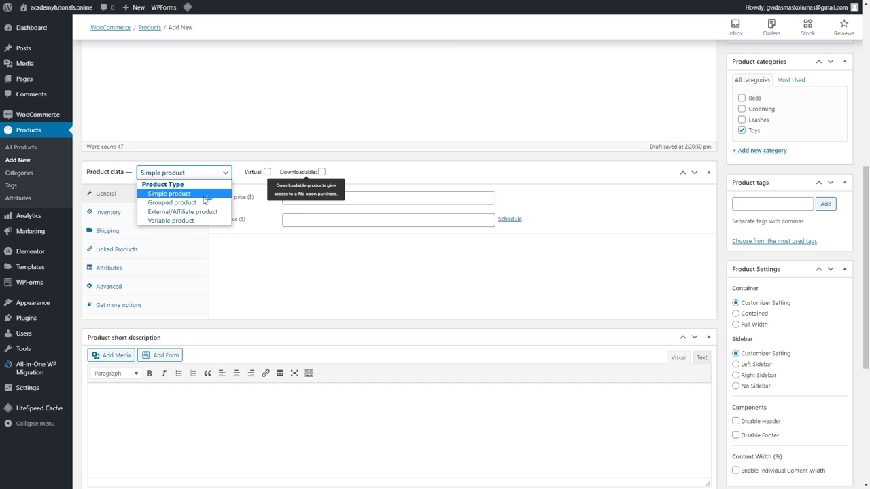
left_click(203, 194)
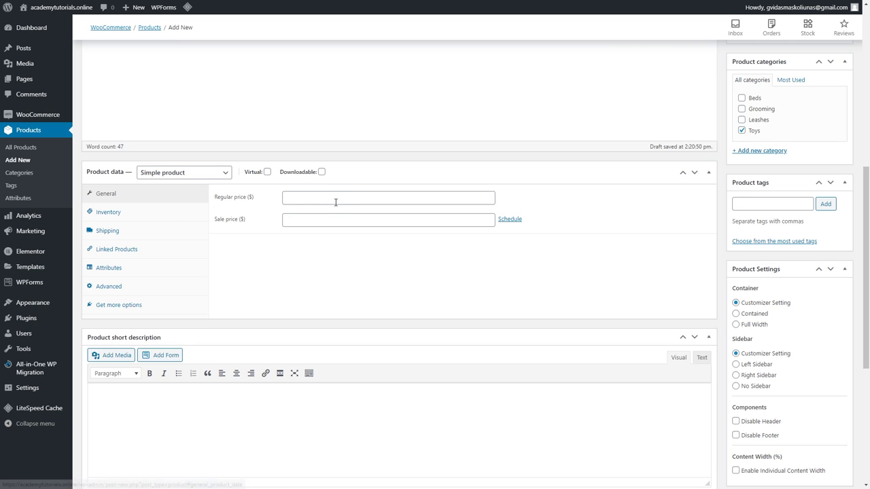
left_click(336, 200)
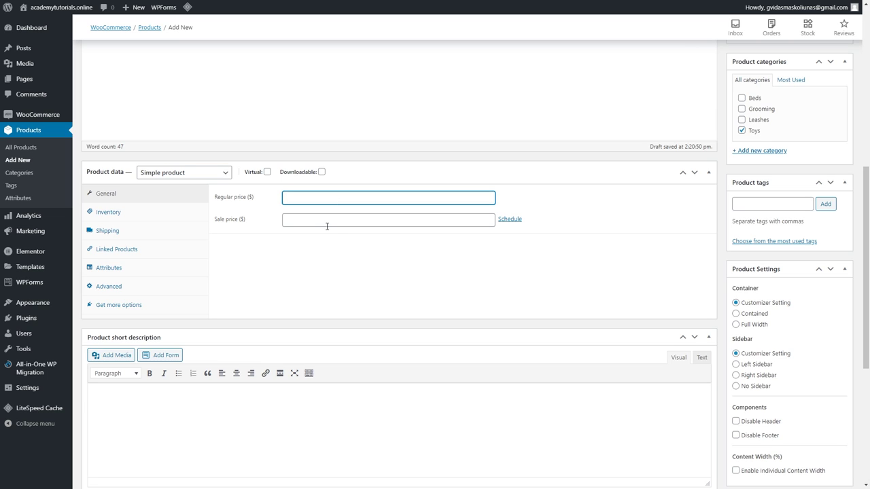
type("45")
left_click(327, 226)
type("22")
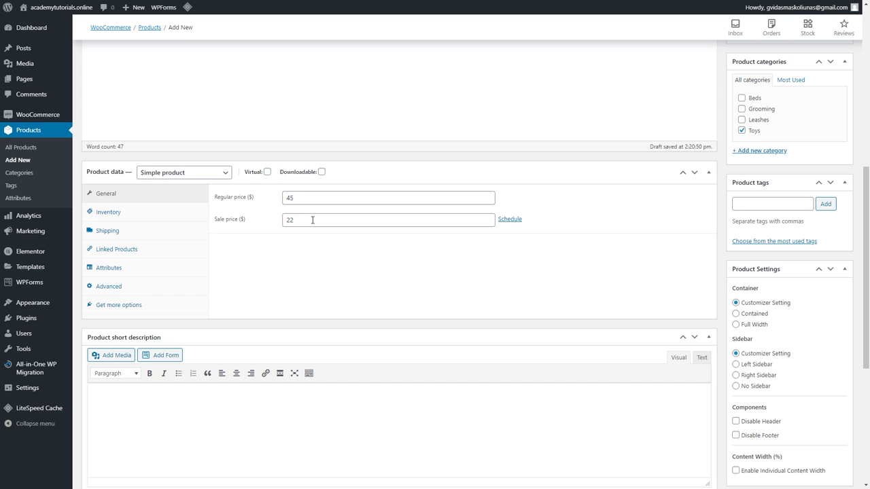
Set the product's SKU to 0001 and enable stock management with a stock quantity of 10.
left_click(117, 214)
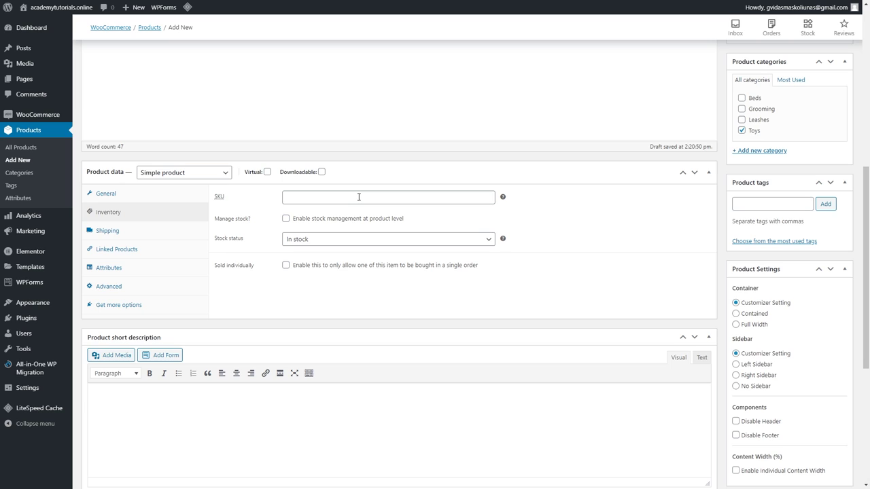
left_click(359, 196)
type("0001")
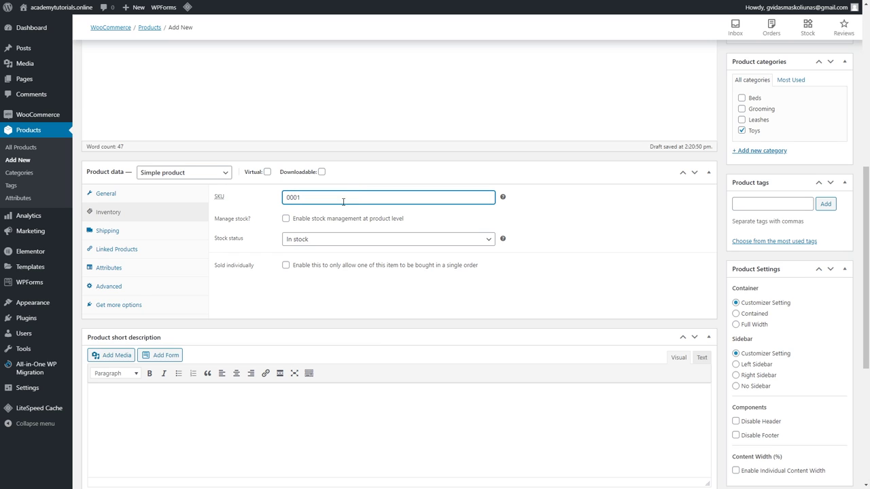
left_click(286, 218)
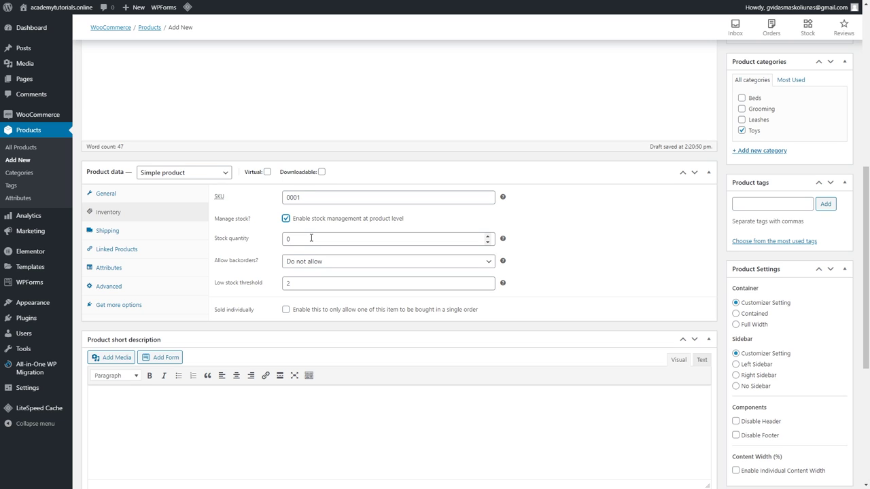
left_click(311, 238)
double_click(313, 237)
type("10")
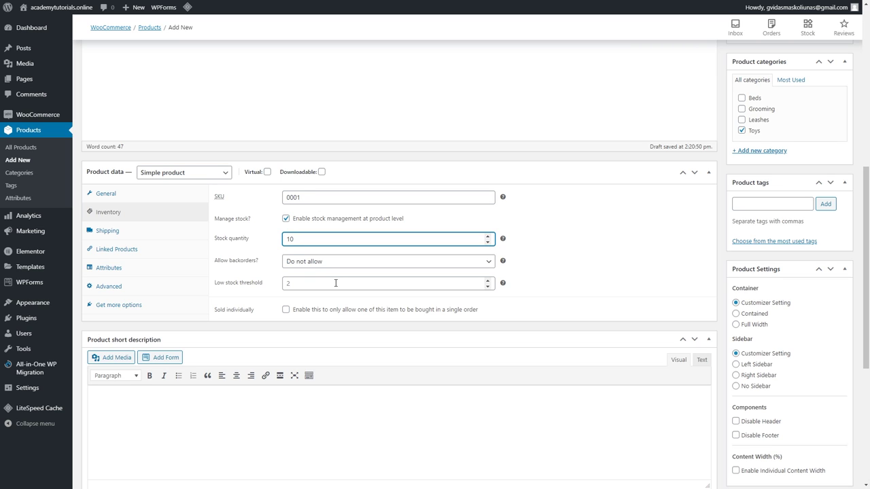
Look over the product's shipping fields and its upsell and cross-sell options.
left_click(124, 232)
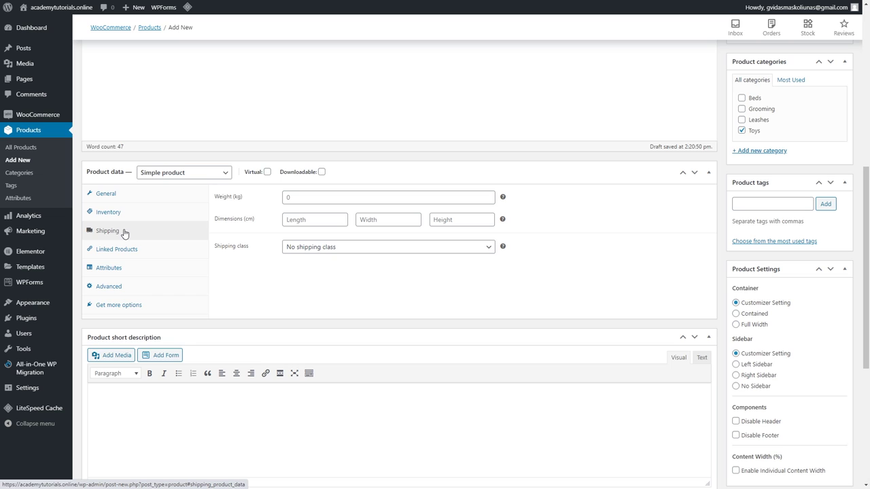
left_click(125, 255)
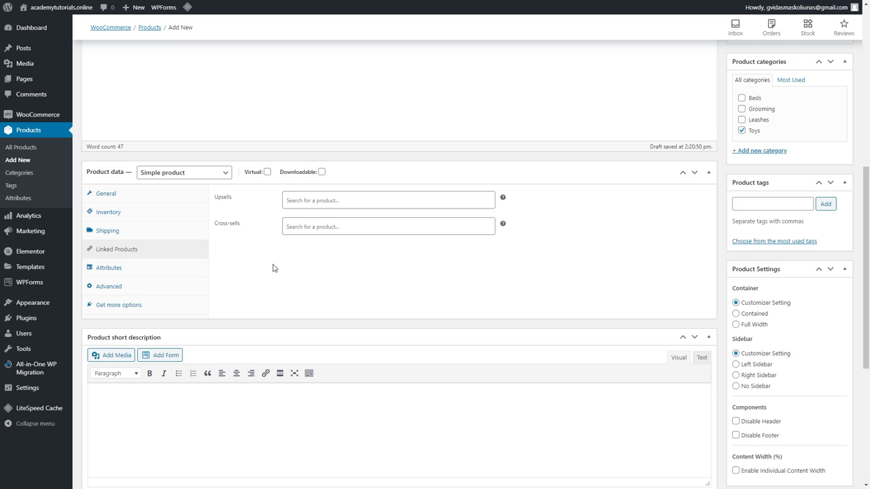
left_click(355, 200)
left_click(261, 207)
Add and save two custom attributes: Material with value PU Plastic, and Recommended with value For Adult Dogs.
left_click(115, 269)
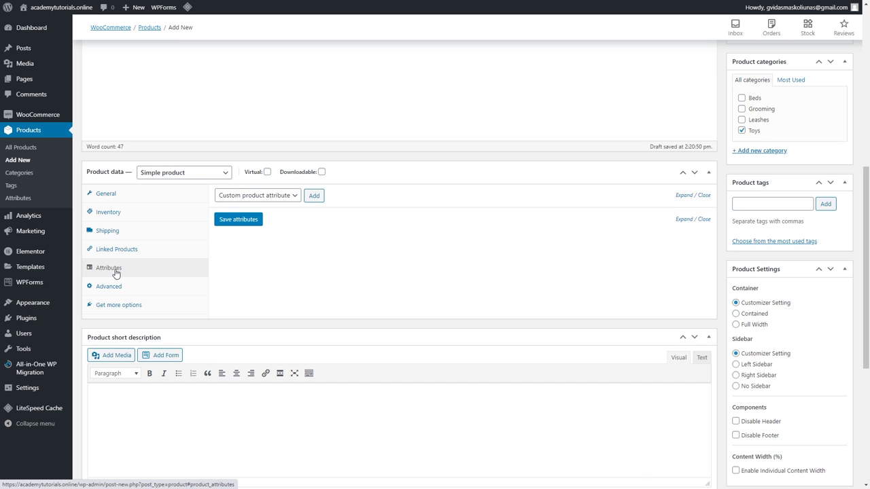
left_click(295, 198)
left_click(294, 202)
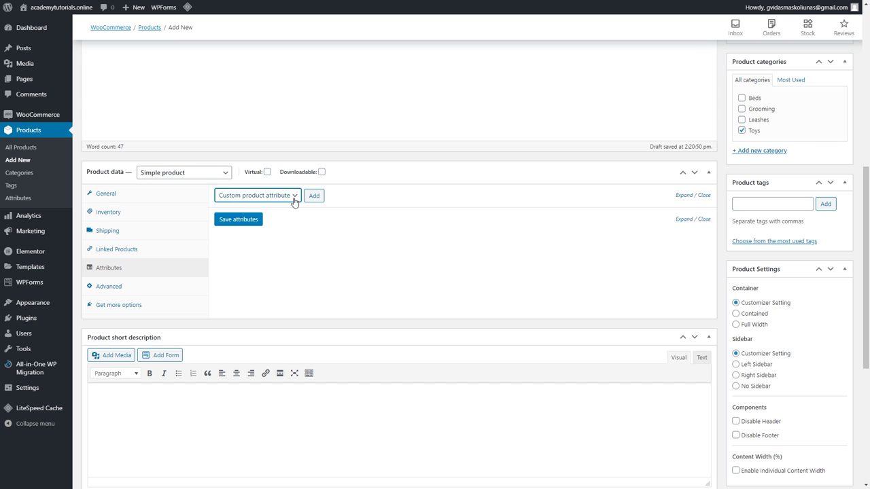
left_click(313, 197)
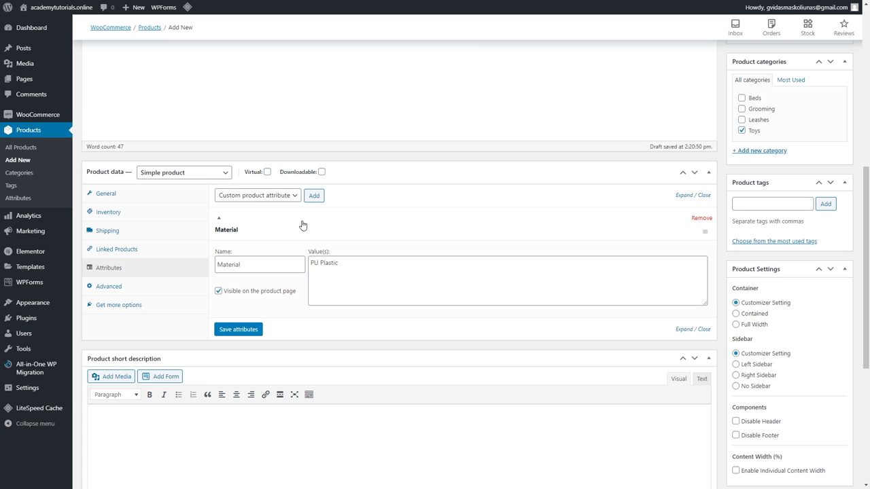
left_click(314, 199)
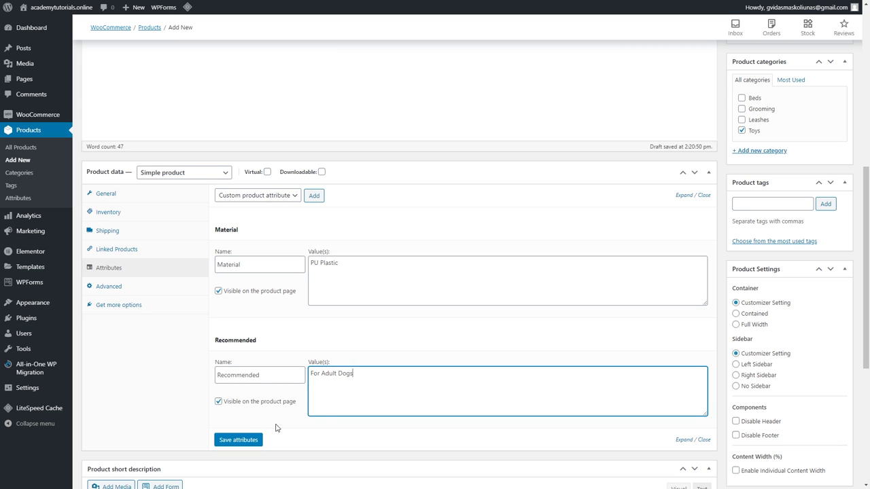
left_click(248, 441)
Look through the Corn Dog Toy's advanced settings, recommended extensions and the rest of its product form.
scroll(224, 439, "down", 1)
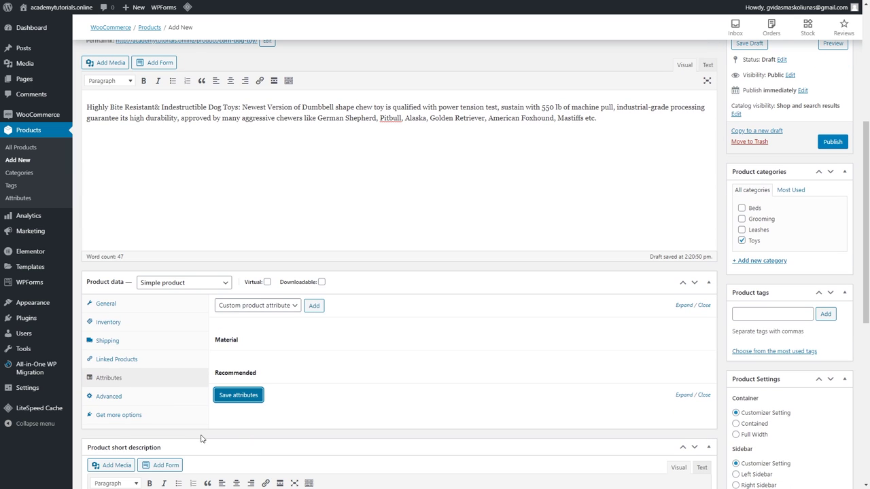
left_click(136, 402)
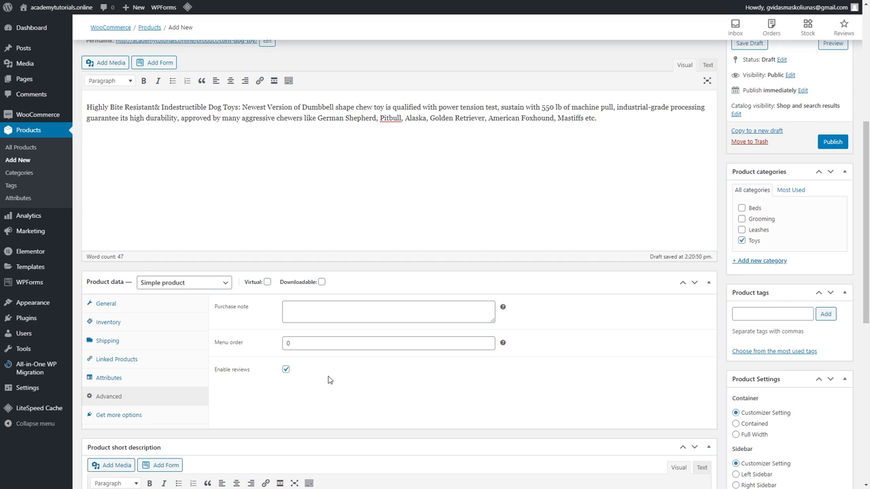
left_click(136, 415)
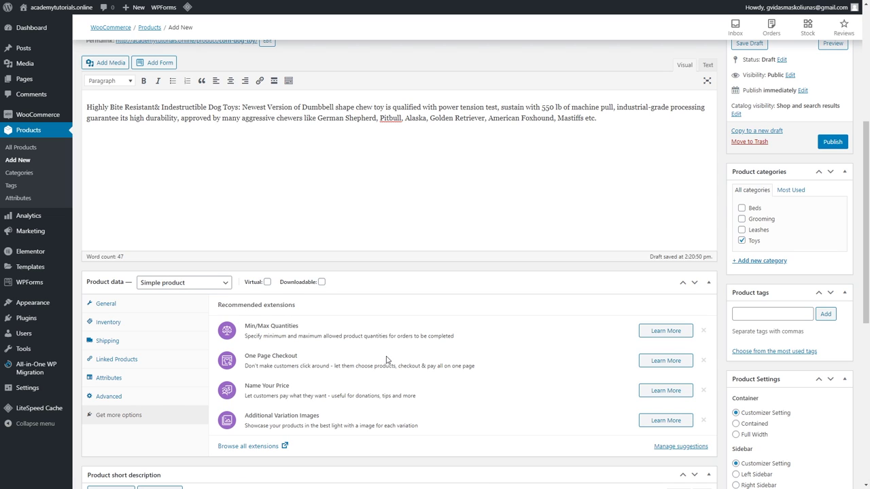
scroll(386, 360, "up", 3)
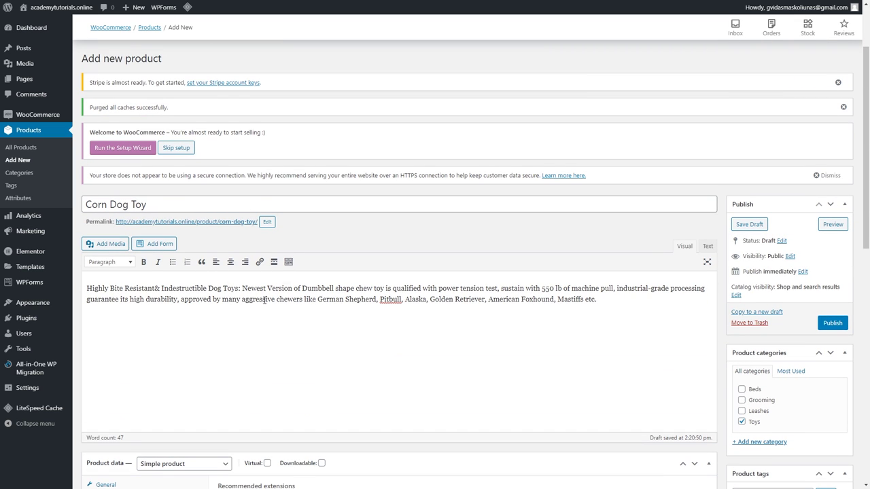
scroll(464, 315, "down", 4)
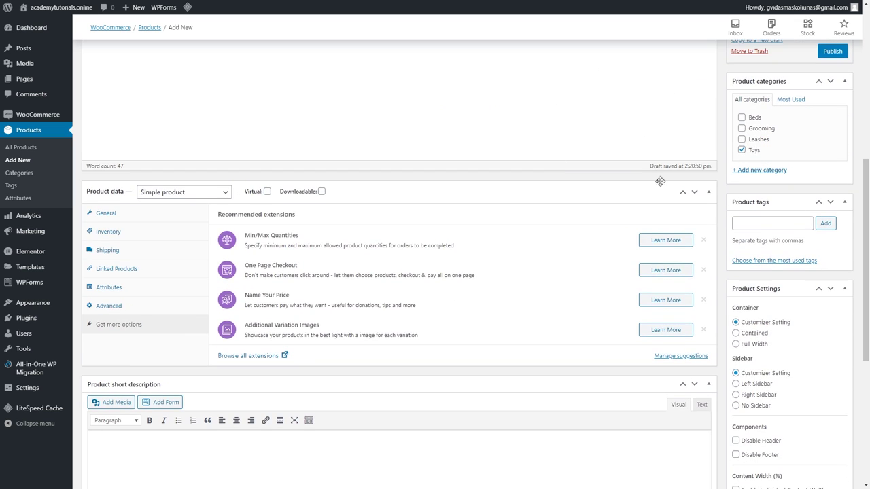
scroll(792, 162, "down", 3)
scroll(788, 160, "down", 2)
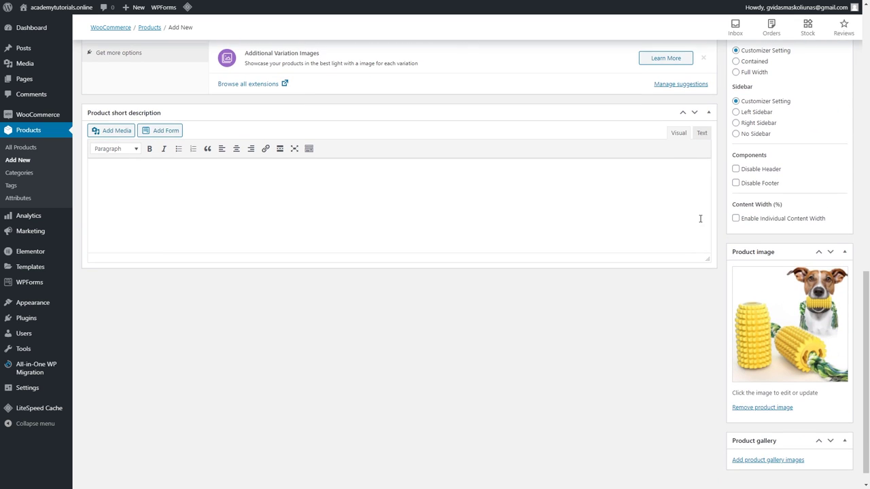
scroll(423, 265, "up", 3)
scroll(423, 265, "up", 1)
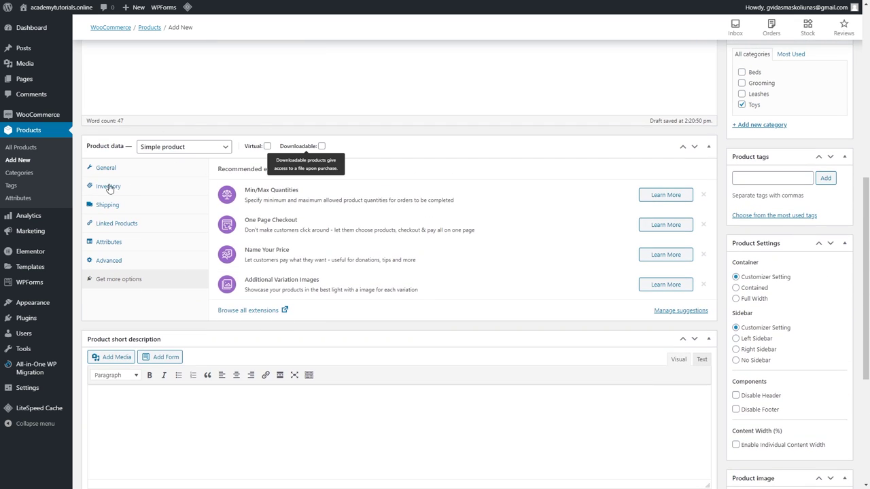
scroll(520, 243, "up", 5)
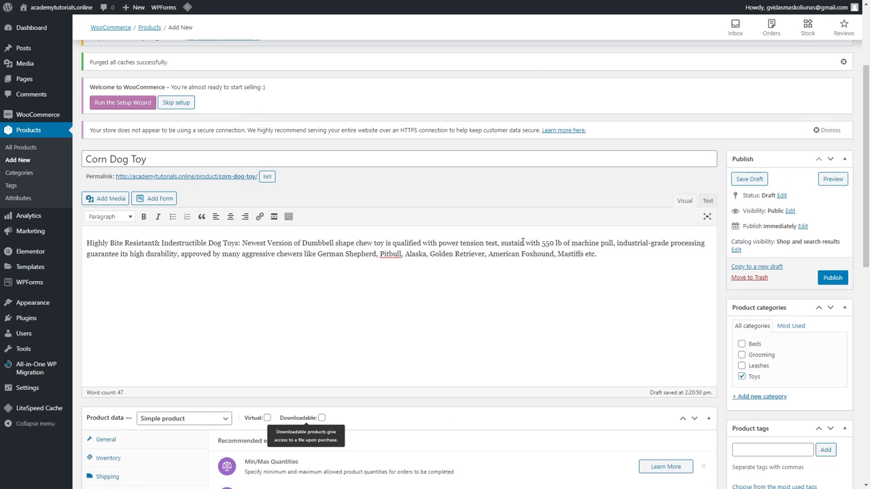
Publish the Corn Dog Toy and view the additional information and reviews on its store page.
left_click(832, 279)
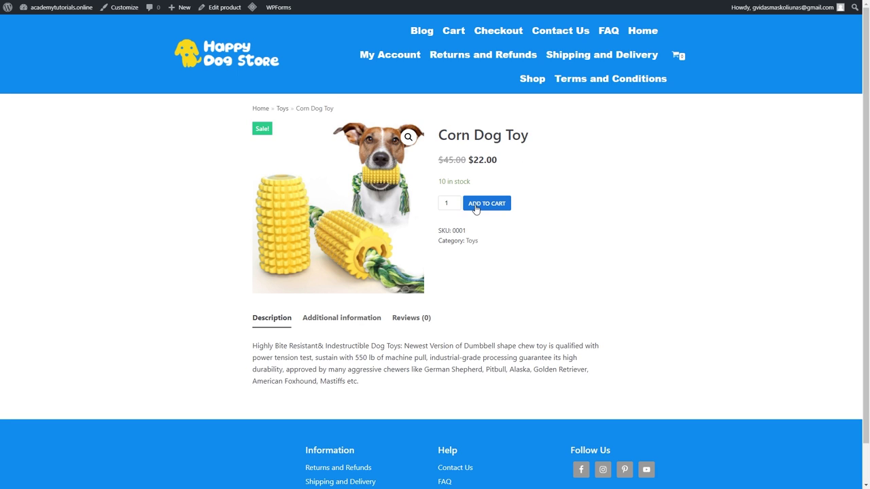
left_click(355, 321)
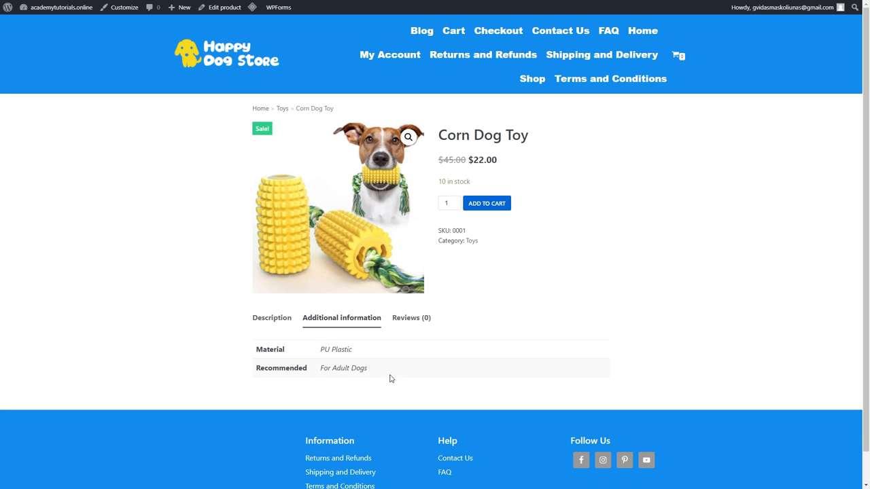
left_click(421, 318)
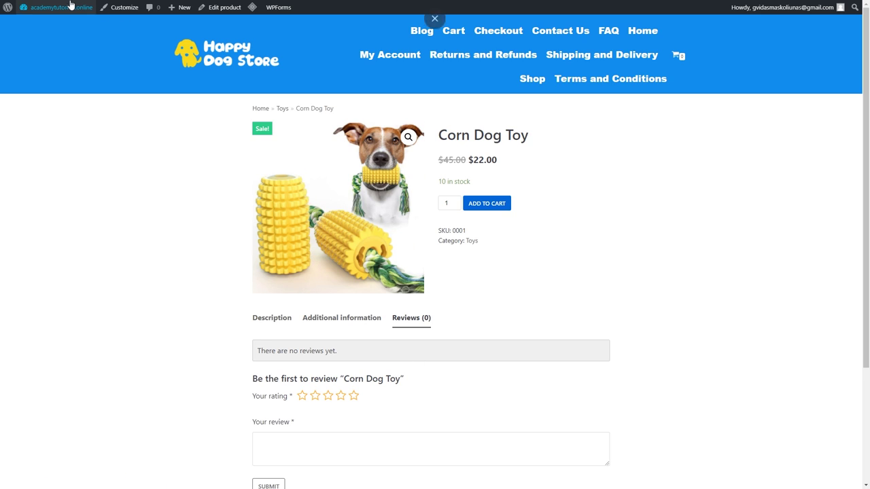
Return to the site dashboard and start adding another new product.
mouse_move(61, 7)
left_click(45, 27)
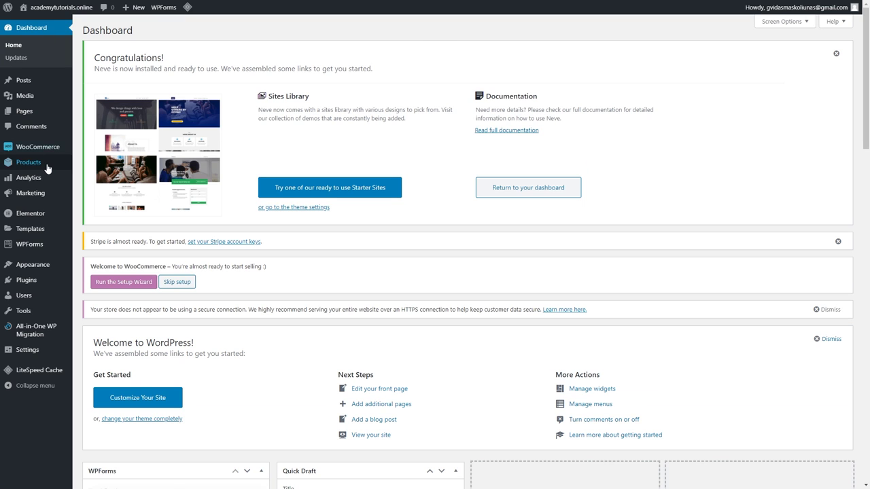
mouse_move(47, 168)
left_click(90, 178)
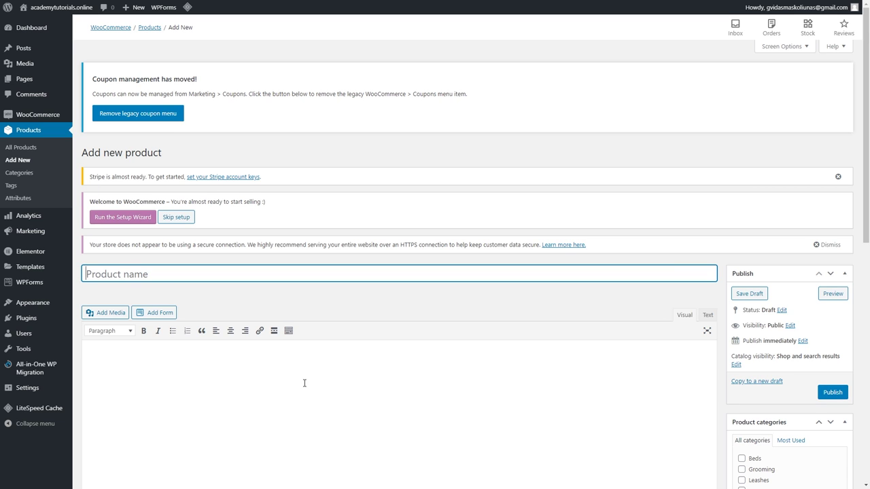
Review the Fluffy Dog Bed draft's name, description, Beds category, product image, gallery images and product data.
scroll(313, 372, "down", 2)
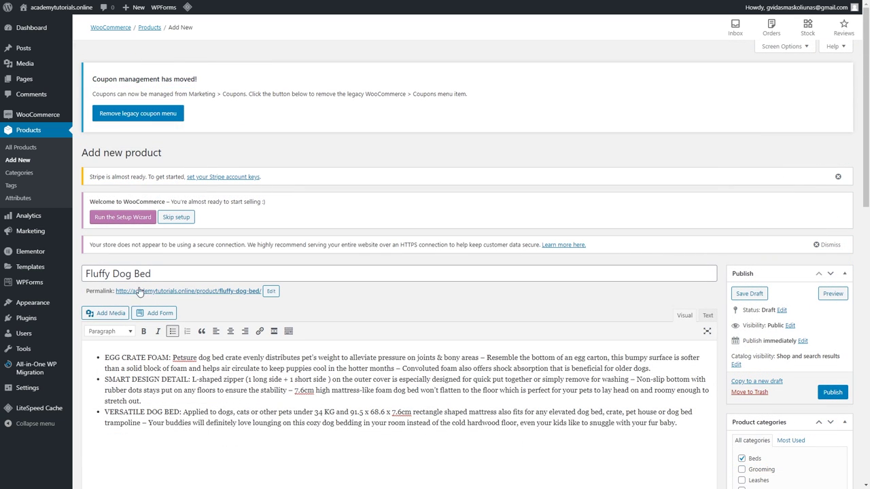
scroll(406, 295, "down", 3)
scroll(573, 202, "down", 2)
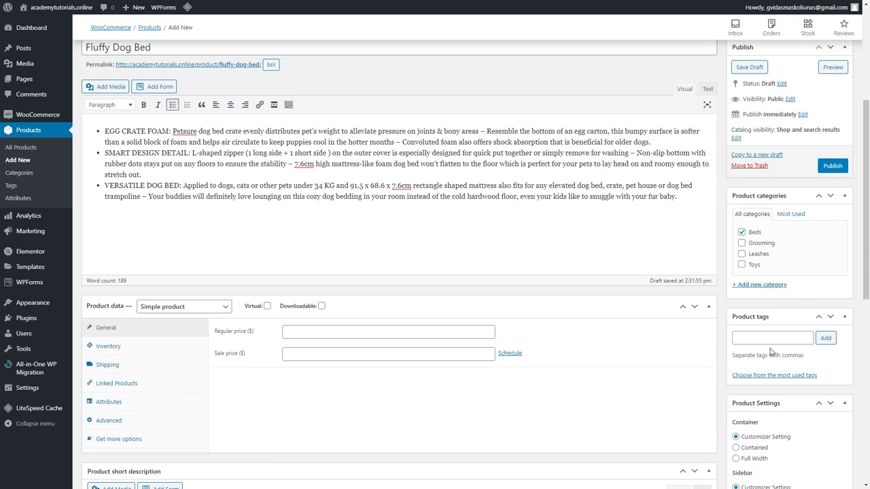
scroll(804, 264, "down", 4)
scroll(779, 312, "down", 3)
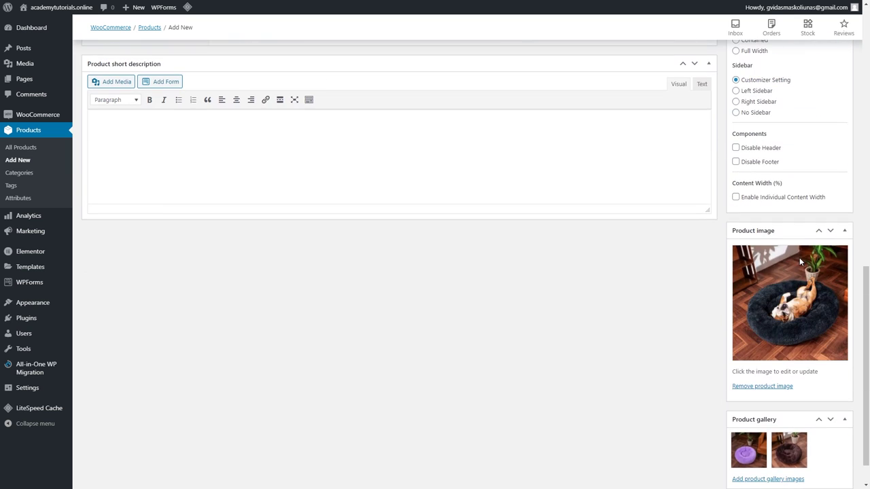
scroll(781, 309, "down", 1)
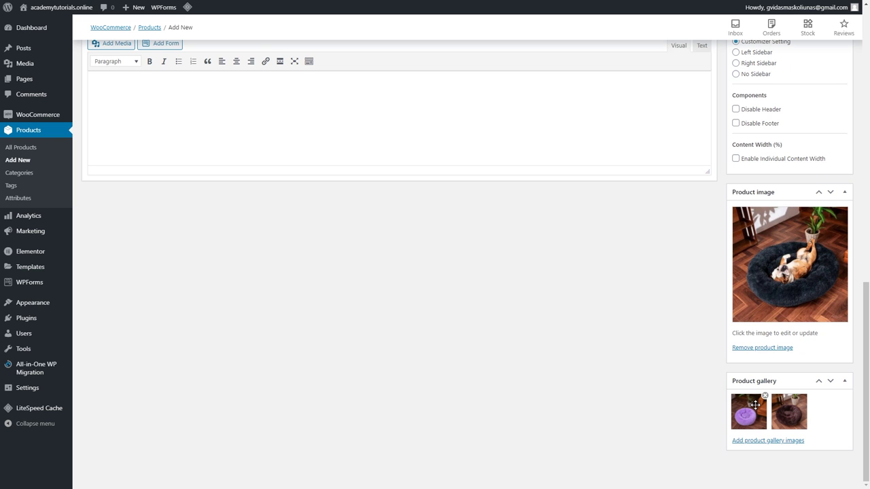
scroll(755, 405, "up", 7)
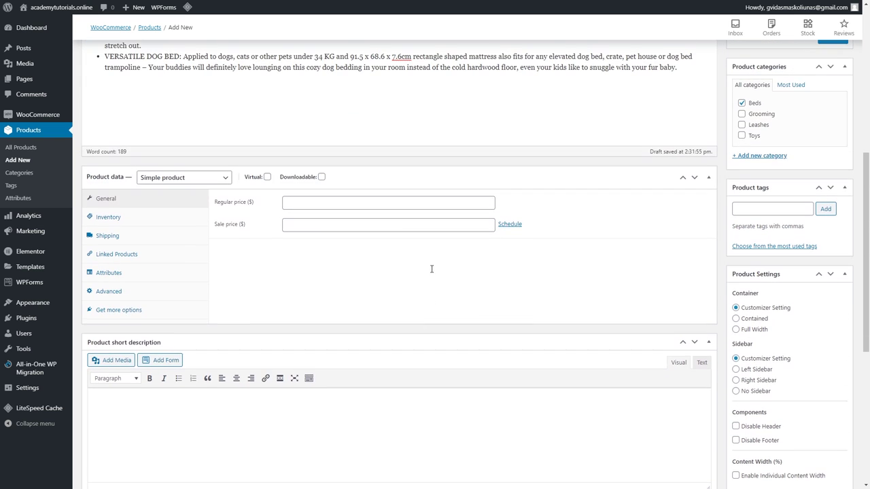
Change the Fluffy Dog Bed's product type to Variable product and view its inventory and shipping settings.
left_click(222, 179)
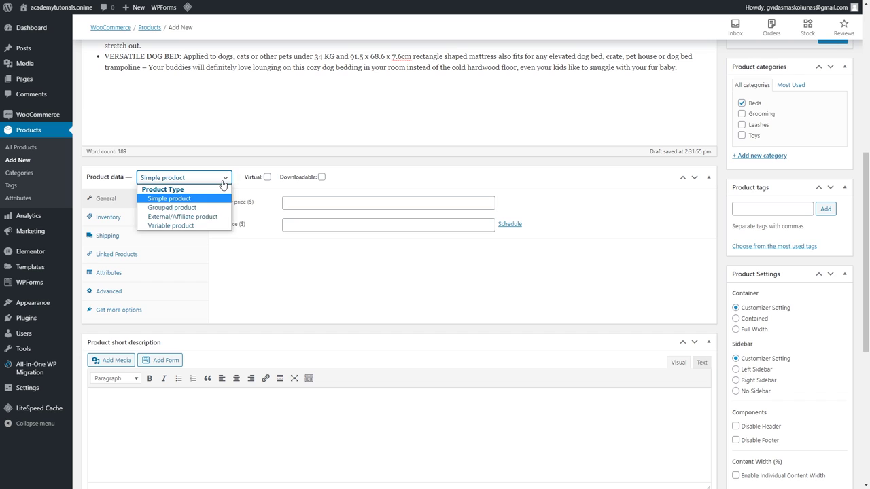
left_click(204, 225)
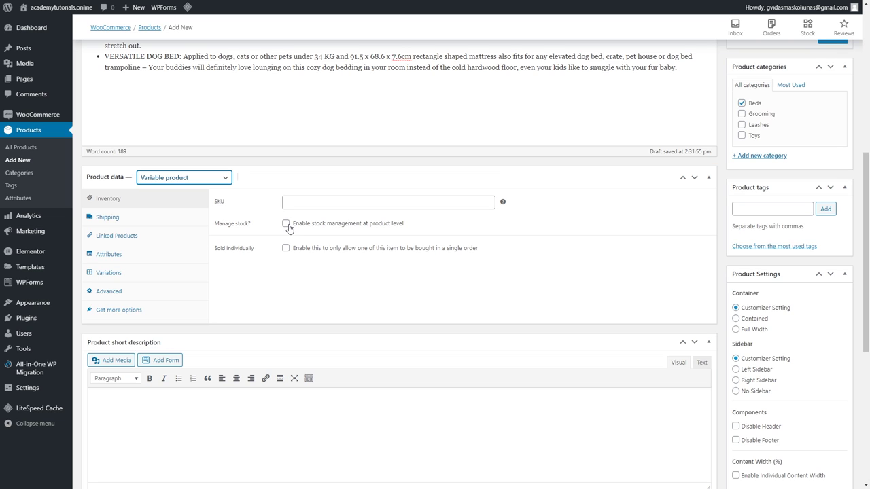
left_click(127, 225)
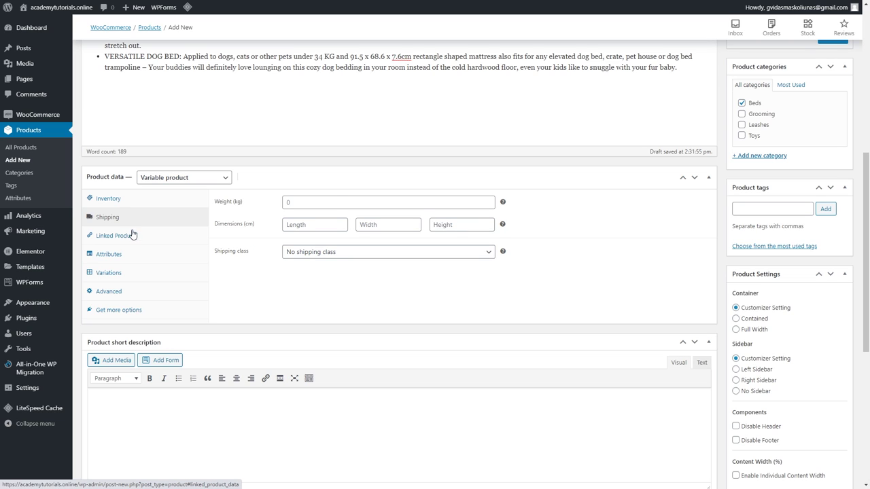
Link the Corn Dog Toy to the dog bed as both an upsell and a cross-sell.
left_click(133, 239)
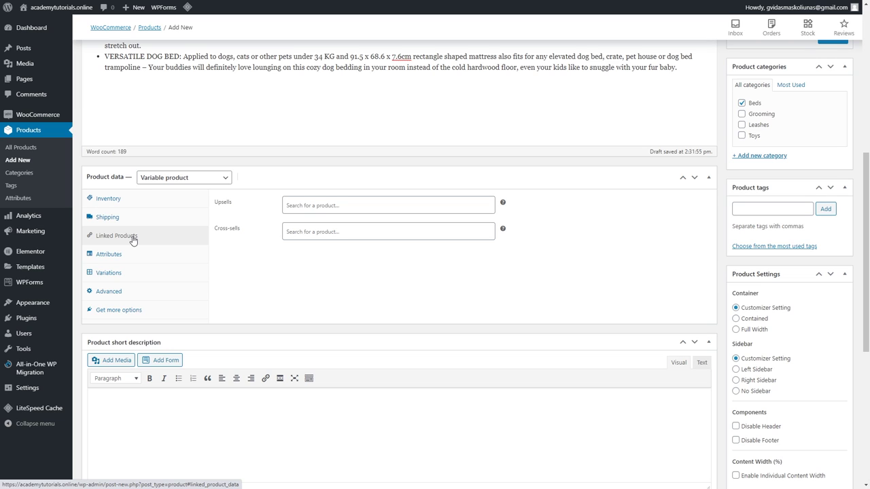
left_click(330, 198)
type("cor")
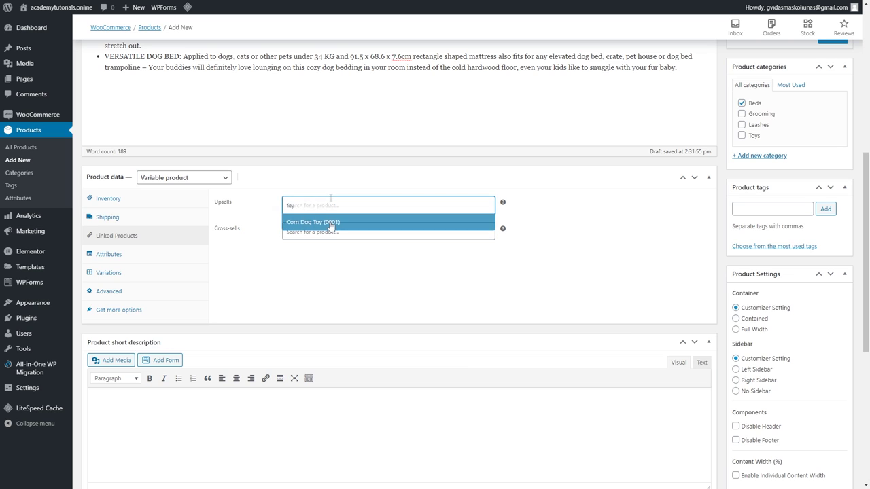
left_click(330, 222)
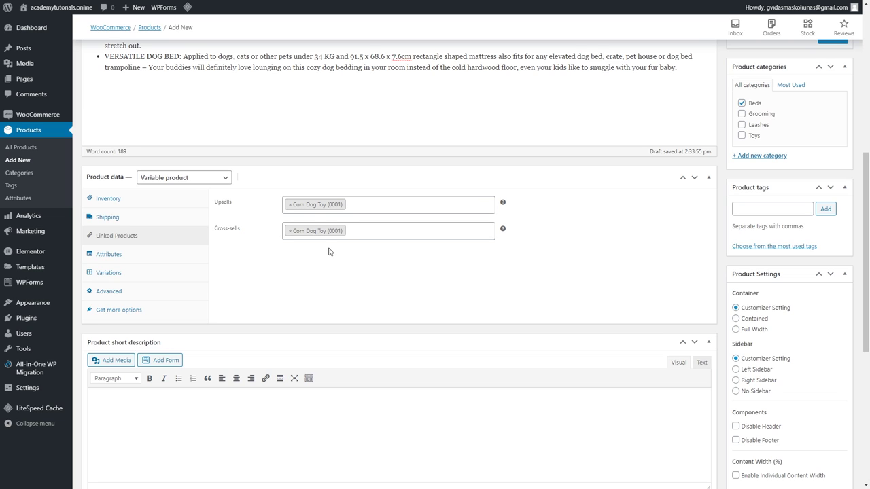
Add and save a Size attribute with values Small|Medium|Large, used for variations and not visible on the product page.
left_click(122, 258)
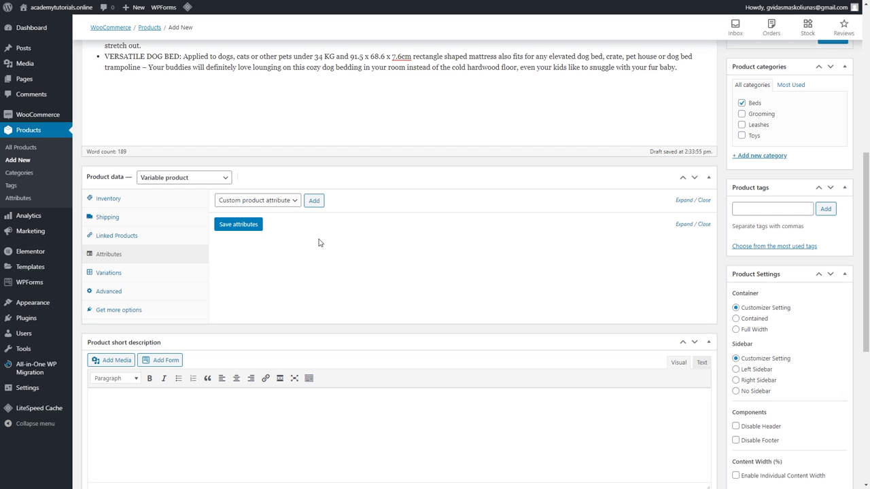
left_click(313, 201)
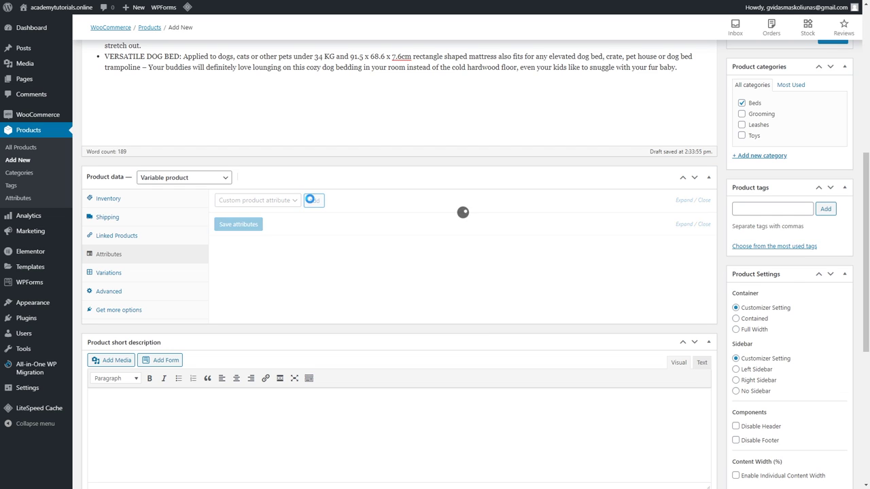
left_click(282, 266)
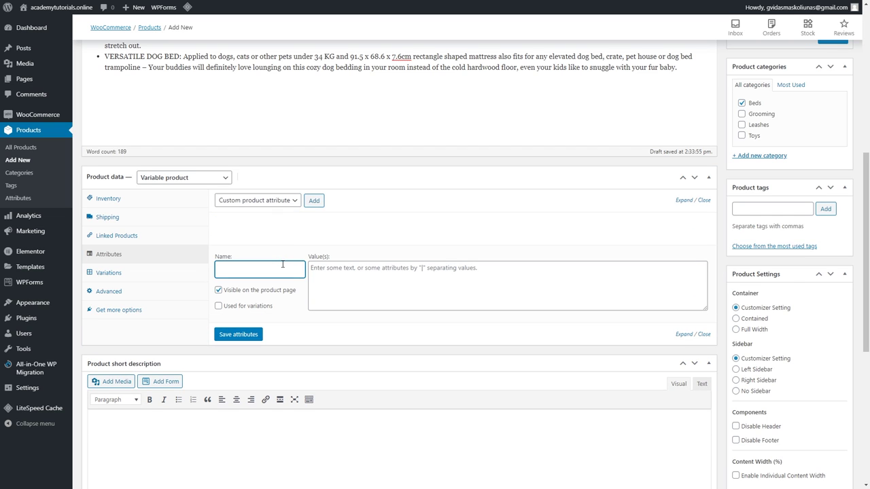
type("Size")
left_click(384, 269)
type("Small|Medium|Large")
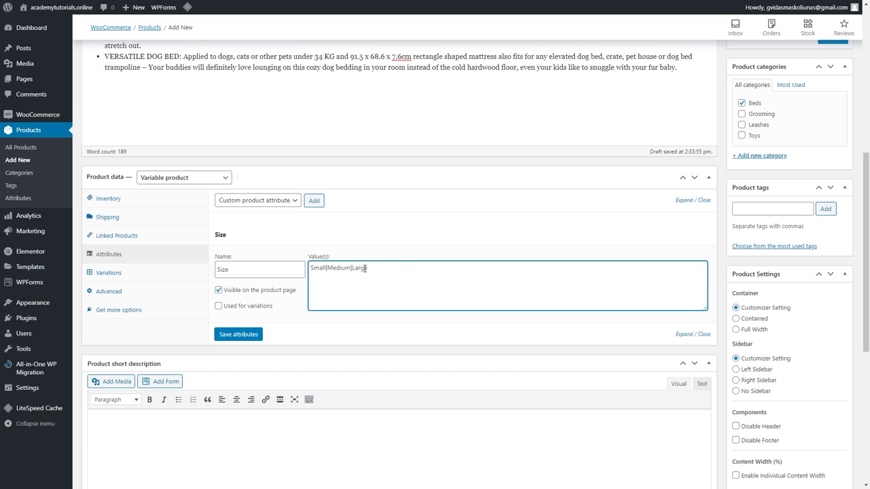
left_click(219, 306)
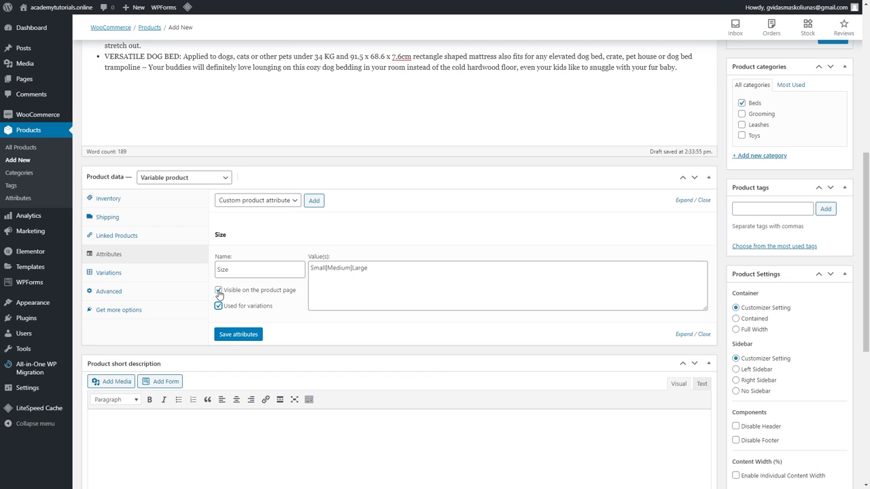
left_click(218, 291)
left_click(247, 337)
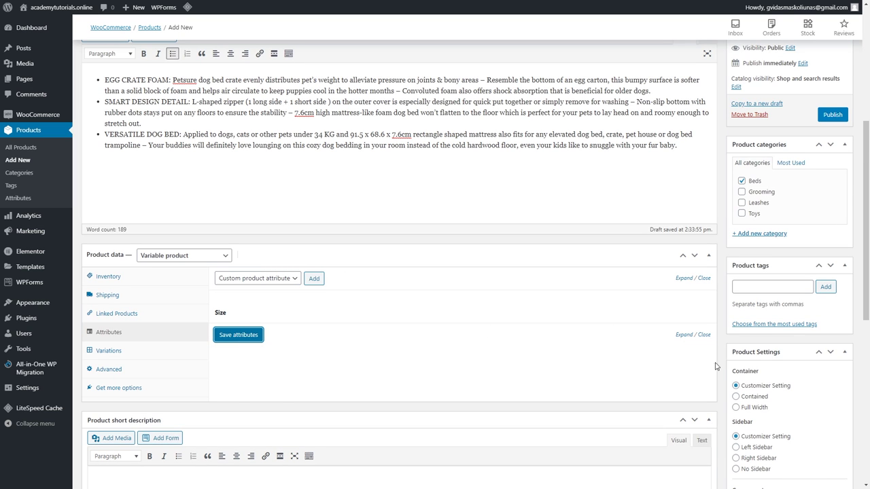
Add and save a Color attribute with values Black|Purple|Brown, used for variations and not visible on the product page.
left_click(684, 334)
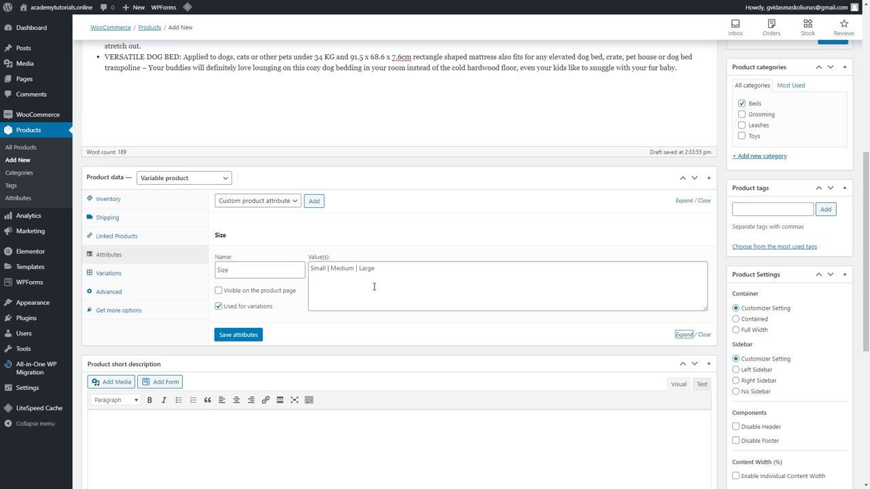
left_click(313, 202)
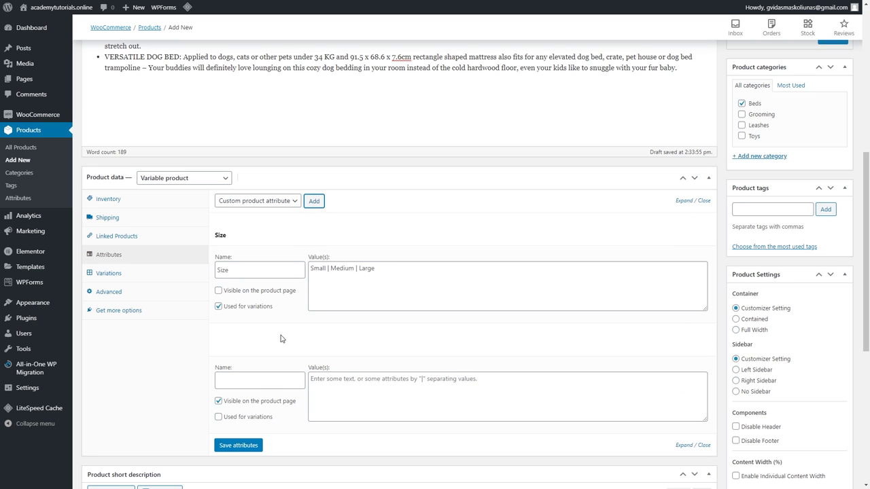
left_click(268, 377)
type("Color")
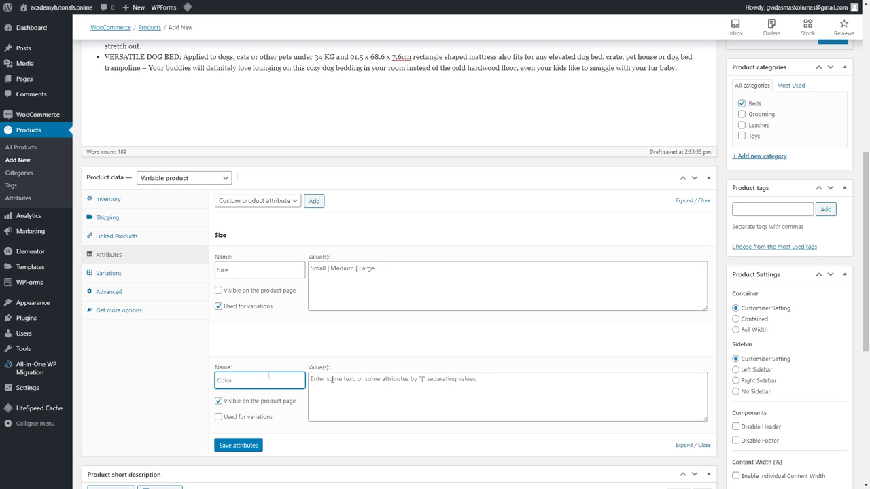
left_click(332, 379)
type("Black|Purple|Brown")
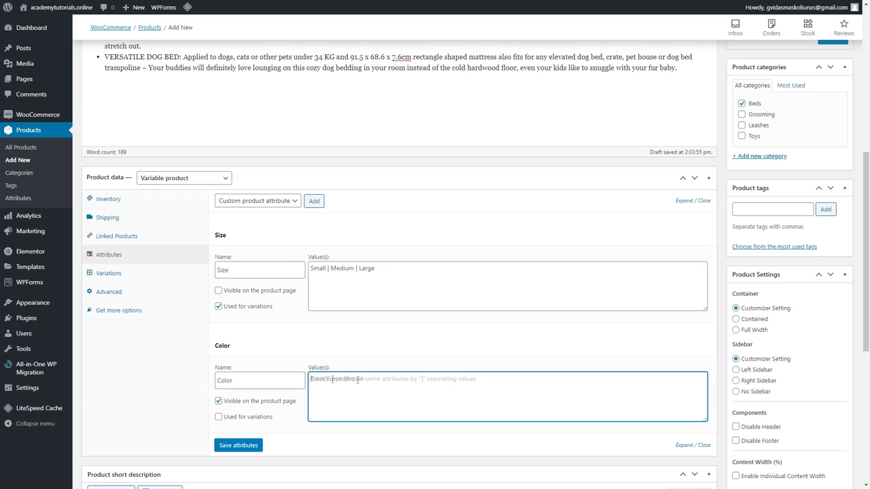
left_click(218, 418)
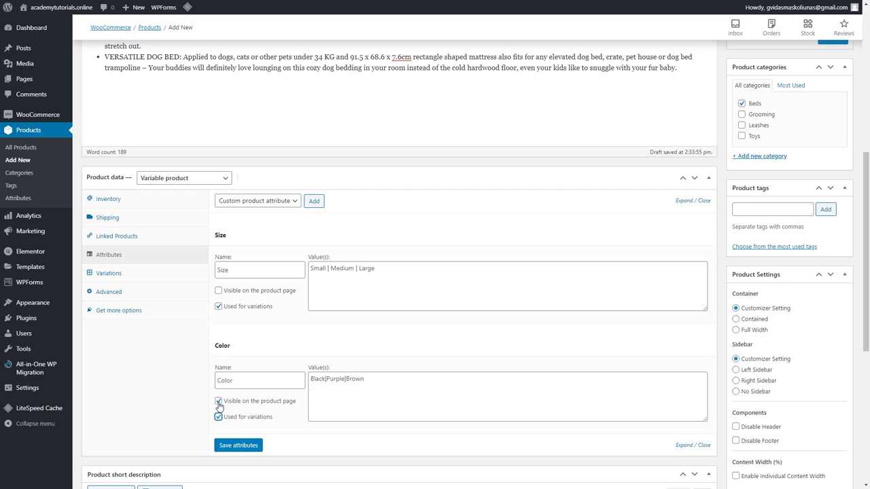
left_click(218, 402)
left_click(250, 445)
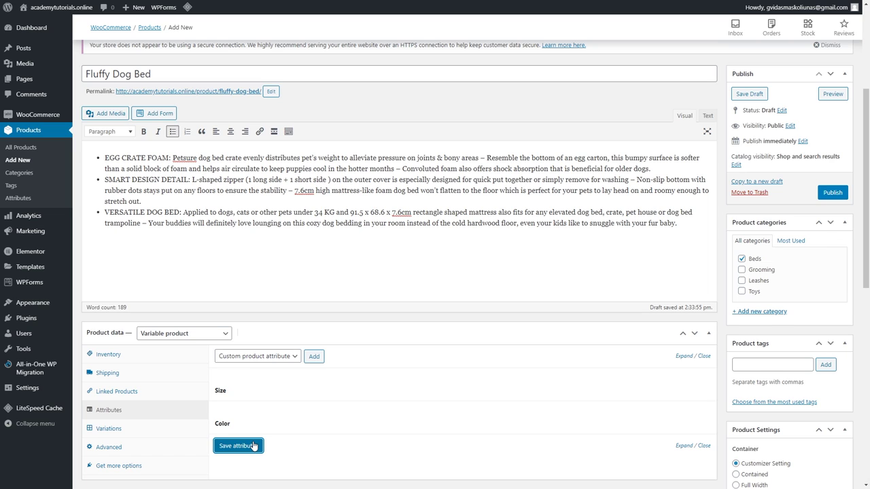
Add and save a Material attribute with the value "Plush and cotton", visible on the product page and not used for variations.
left_click(315, 356)
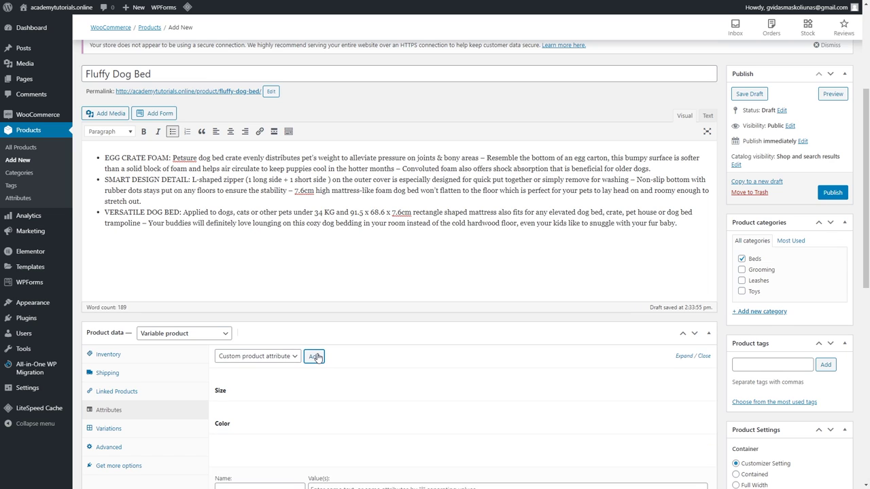
scroll(316, 357, "down", 2)
left_click(281, 357)
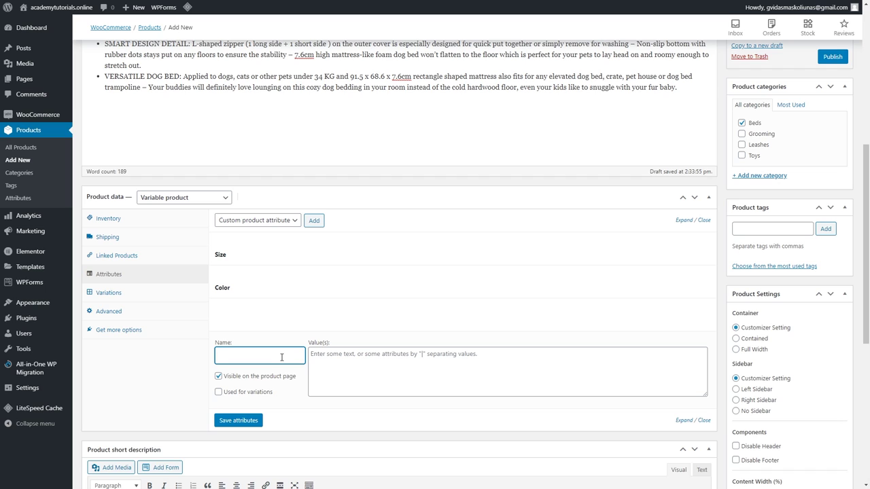
type("Material")
left_click(340, 362)
type("Plush and cotton")
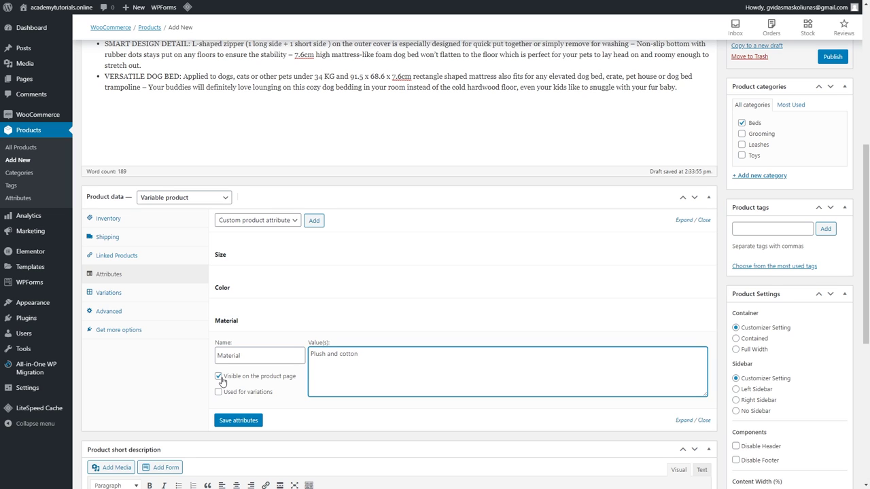
left_click(243, 420)
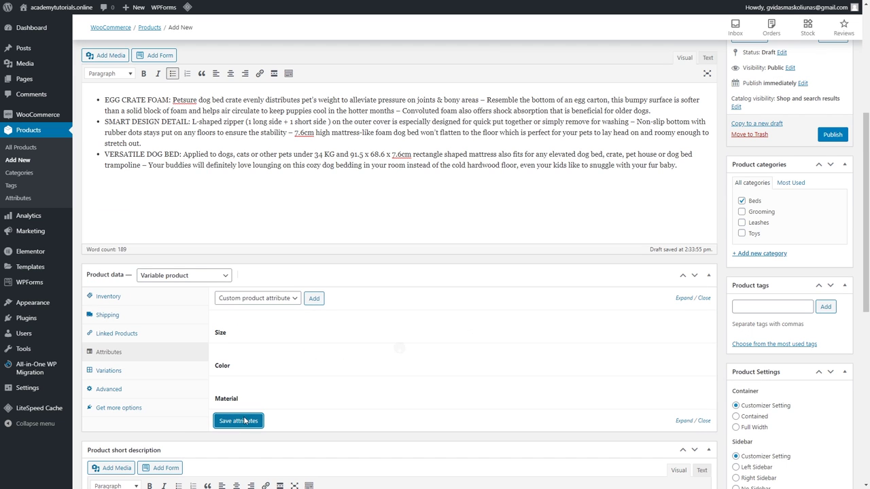
Create the dog bed's variations from all attributes.
left_click(121, 375)
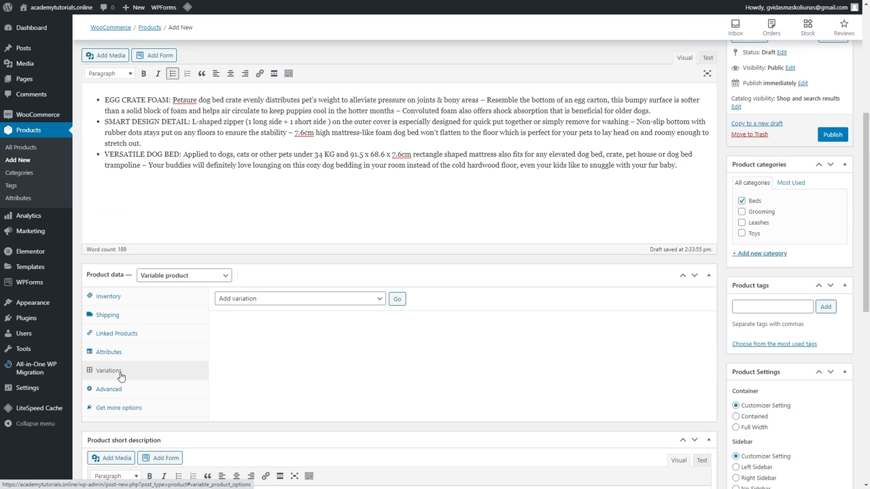
left_click(377, 302)
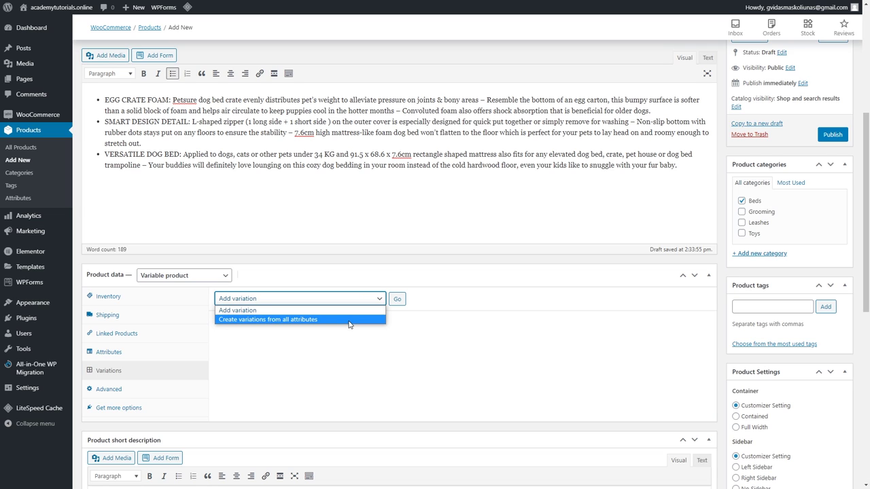
left_click(348, 324)
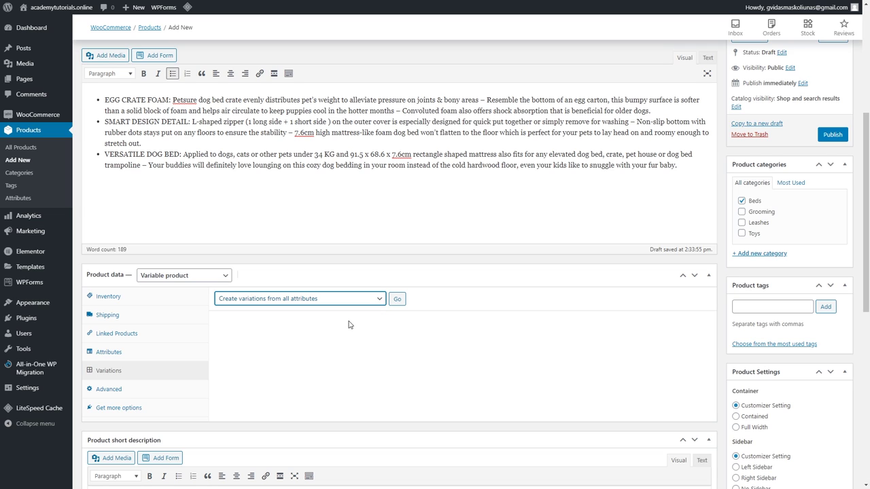
left_click(397, 300)
left_click(478, 61)
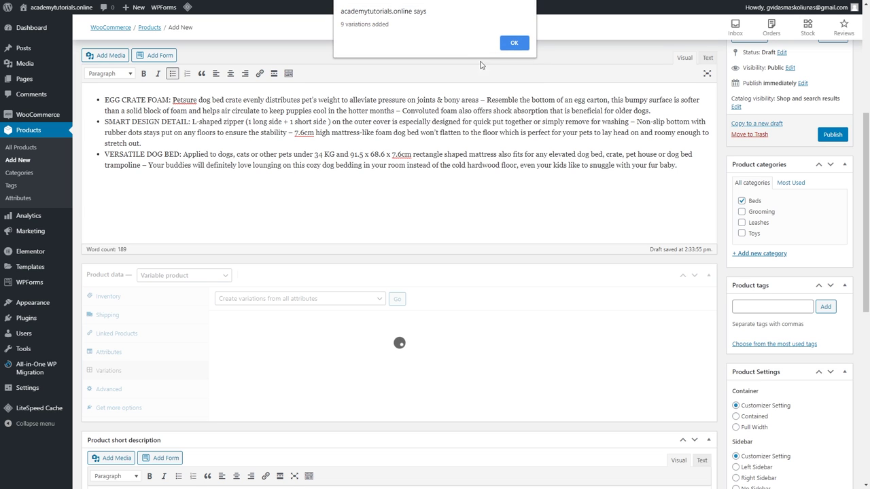
left_click(512, 41)
Look over the generated size and color combinations and expand the settings of all variations.
scroll(452, 227, "down", 2)
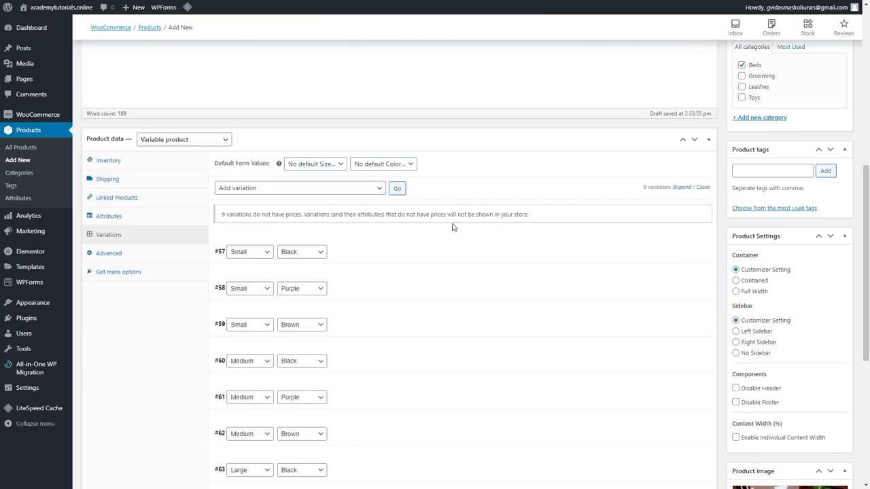
scroll(452, 227, "down", 1)
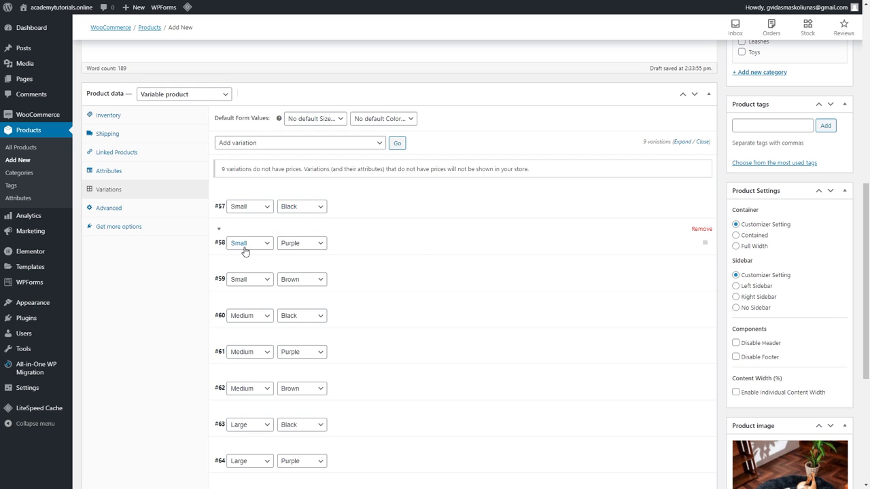
scroll(367, 245, "down", 2)
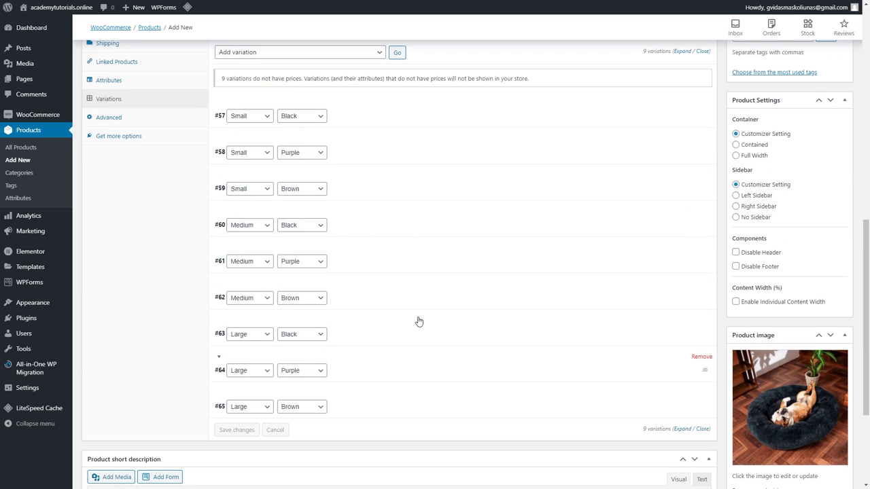
scroll(486, 230, "up", 1)
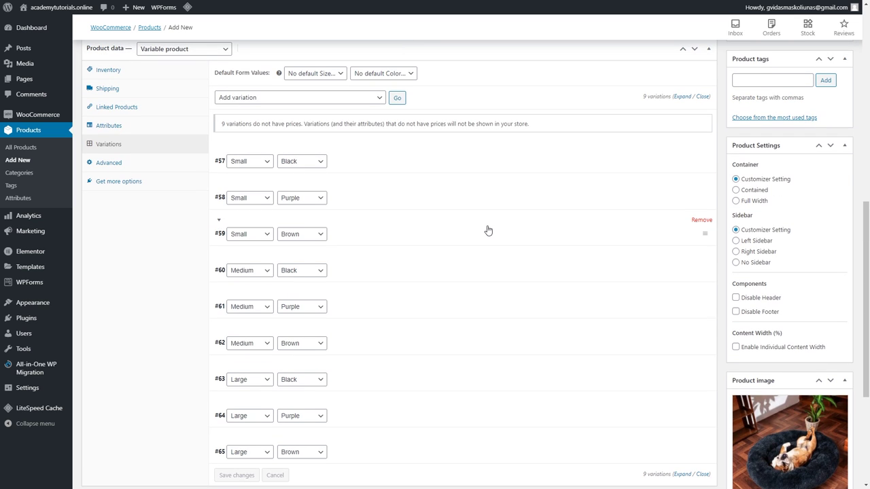
left_click(681, 97)
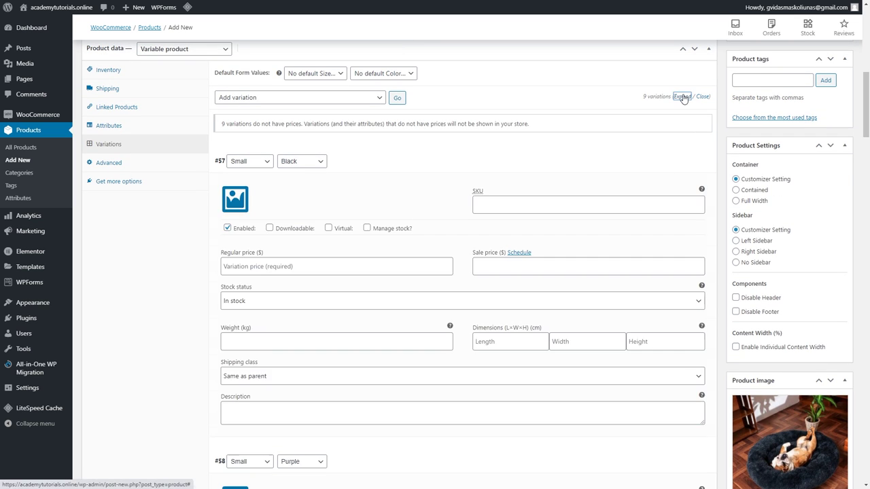
Review the regular and sale prices of the small and medium variations.
scroll(487, 163, "down", 1)
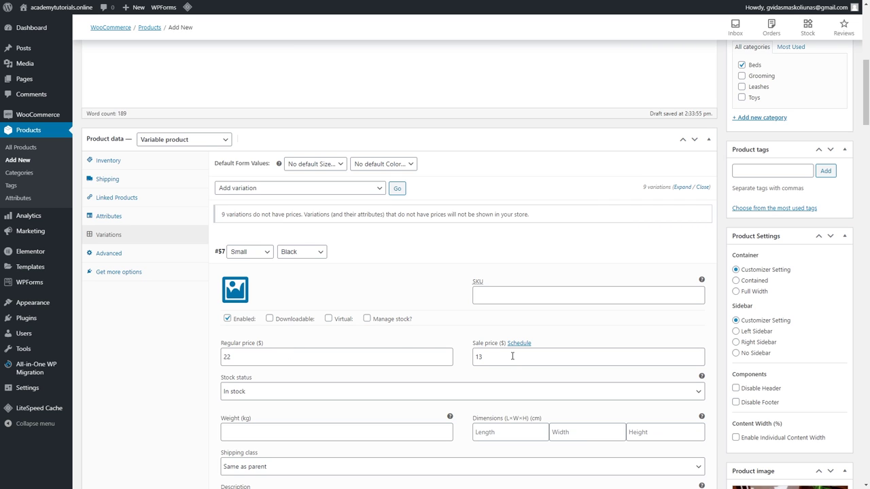
scroll(382, 313, "down", 1)
scroll(382, 314, "down", 1)
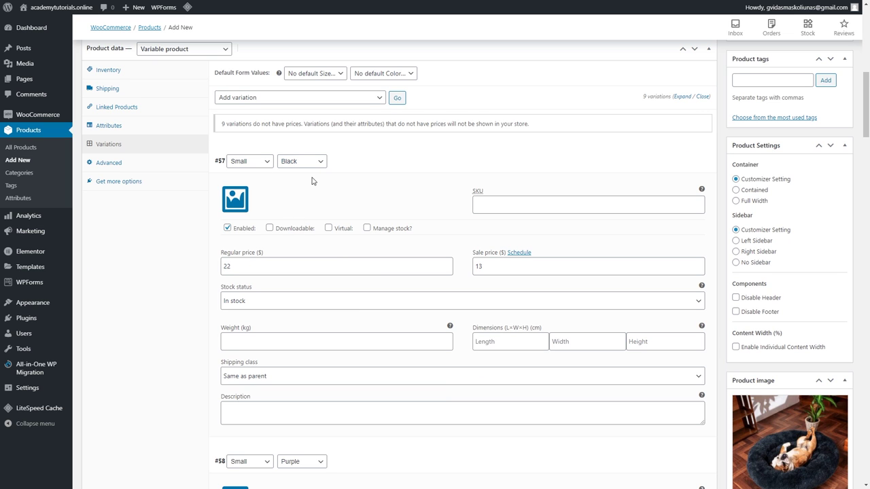
scroll(312, 180, "down", 2)
scroll(312, 180, "down", 5)
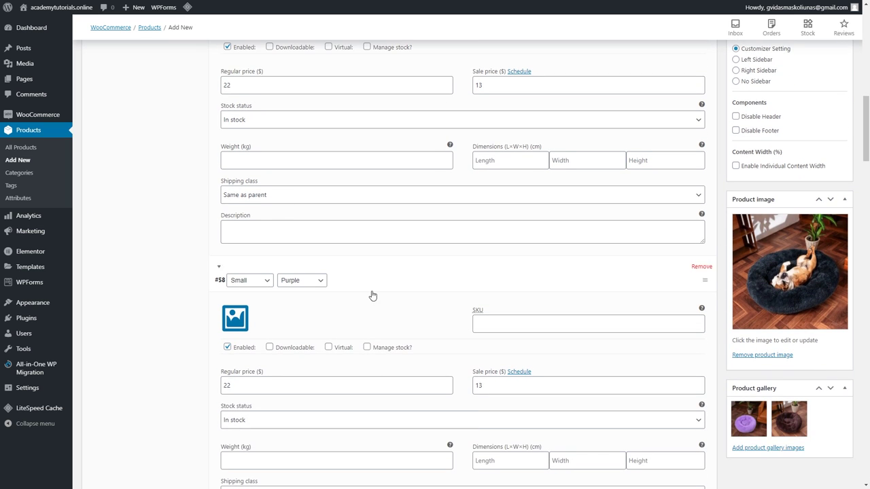
scroll(367, 300, "down", 9)
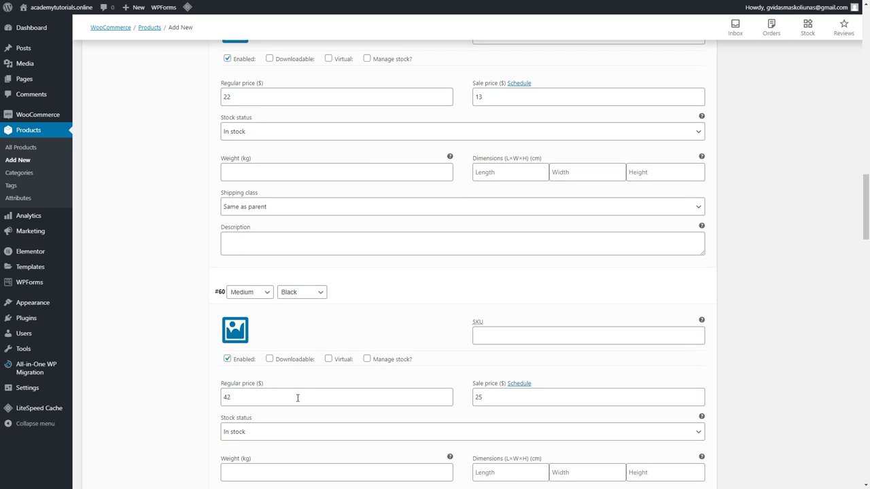
Set the Bed1.jpg photo of the black bed as the image of the Small Black variation.
scroll(476, 354, "up", 4)
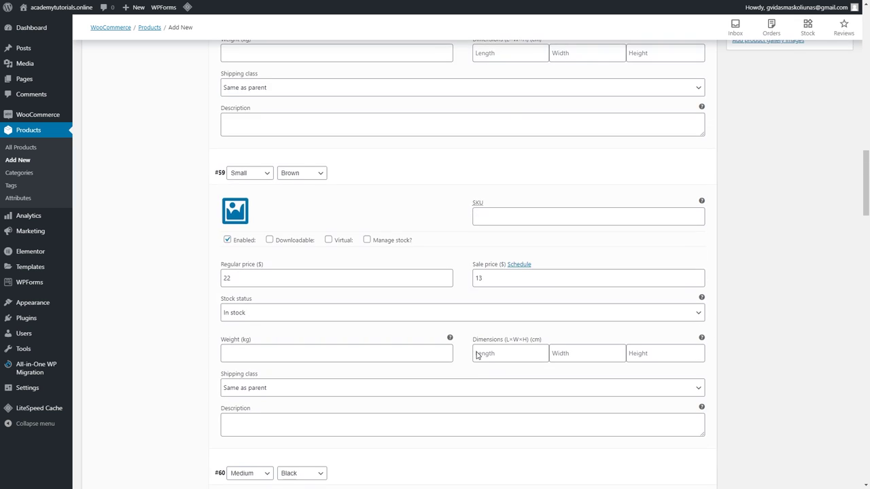
scroll(477, 354, "up", 13)
scroll(468, 348, "down", 1)
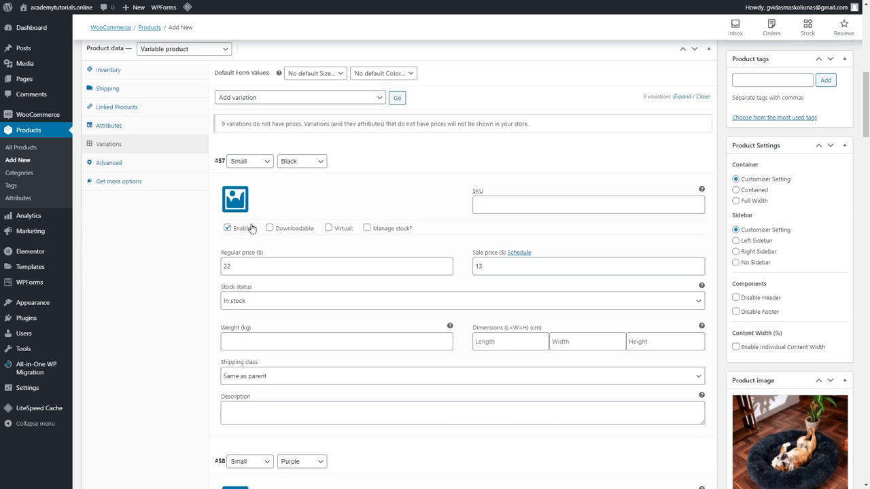
left_click(235, 199)
left_click(194, 125)
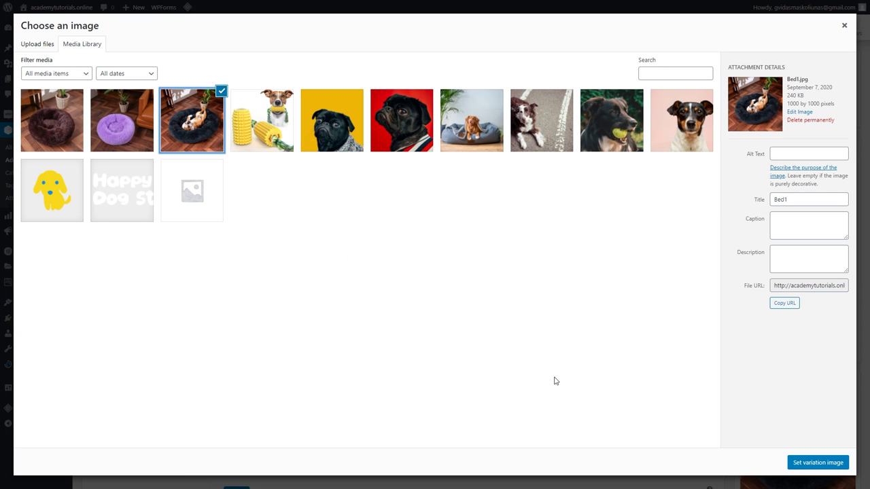
left_click(822, 462)
Set Screenshot-7.png as the Small Purple variation's image and Screenshot-78.png as the Small Brown variation's image.
scroll(450, 334, "down", 3)
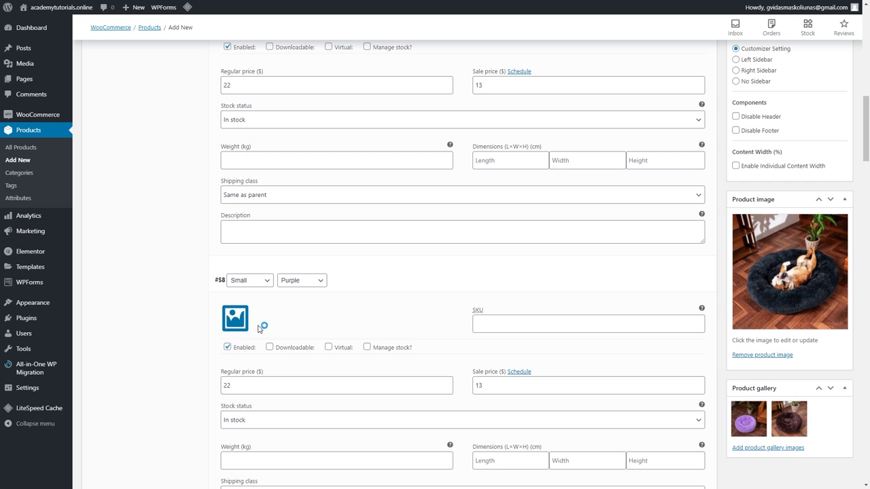
left_click(235, 317)
left_click(113, 122)
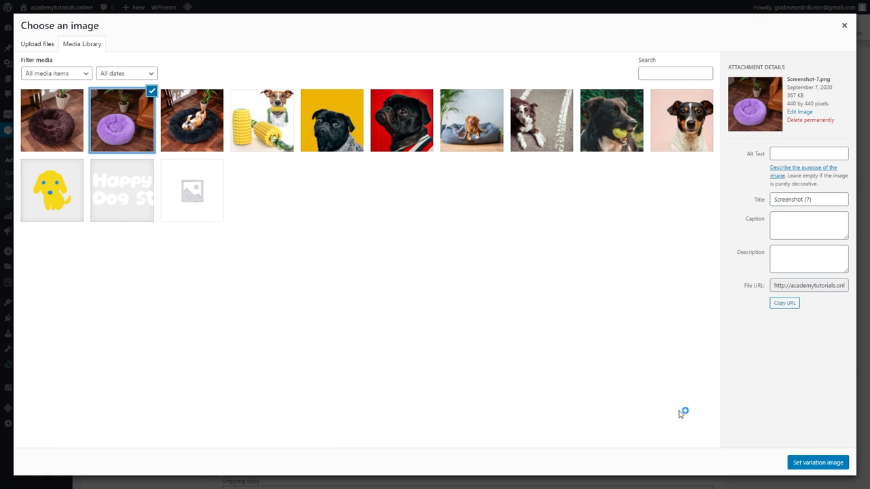
left_click(839, 462)
scroll(297, 275, "down", 5)
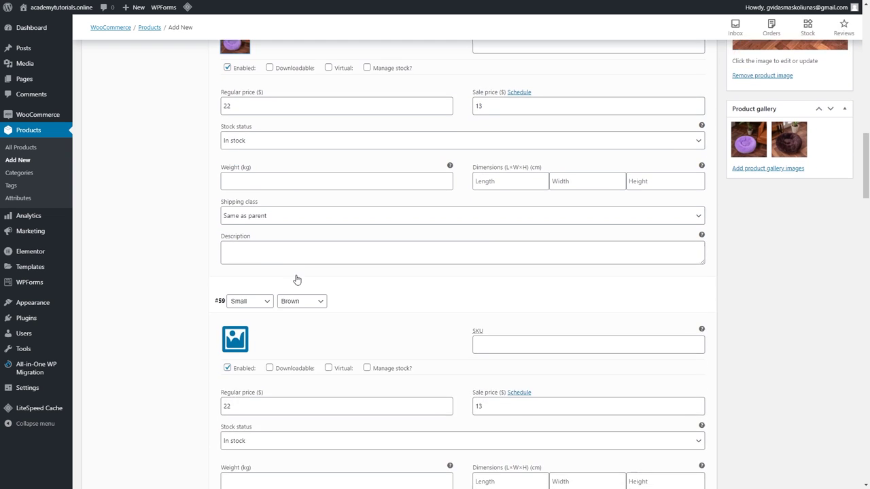
left_click(236, 263)
left_click(57, 134)
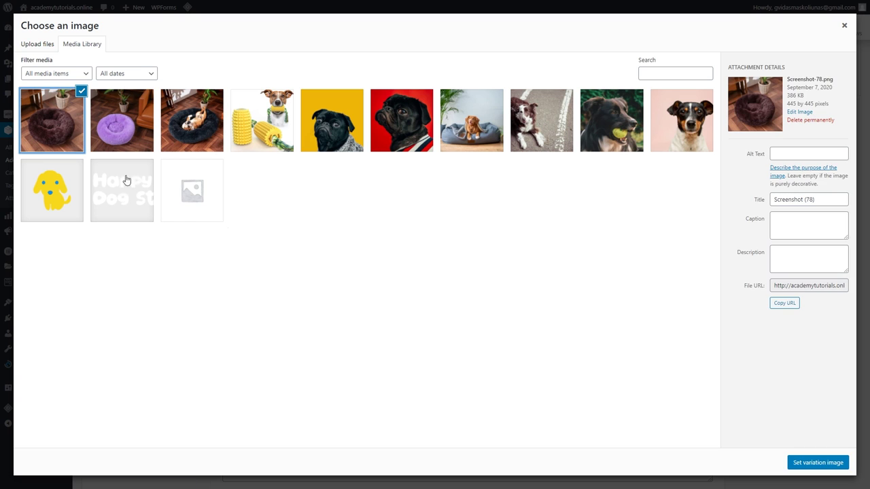
left_click(796, 465)
Set Bed1.jpg as the Medium Black variation's image and Screenshot-7.png as the Medium Purple variation's image.
scroll(377, 228, "down", 4)
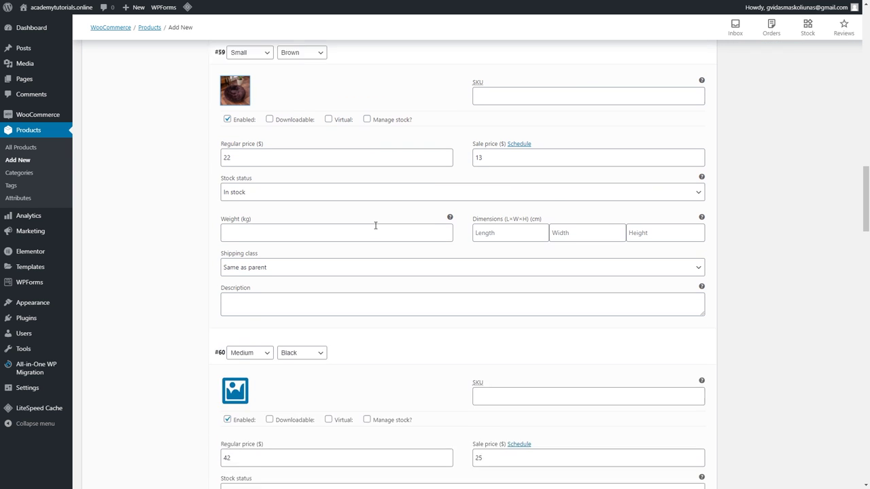
left_click(243, 289)
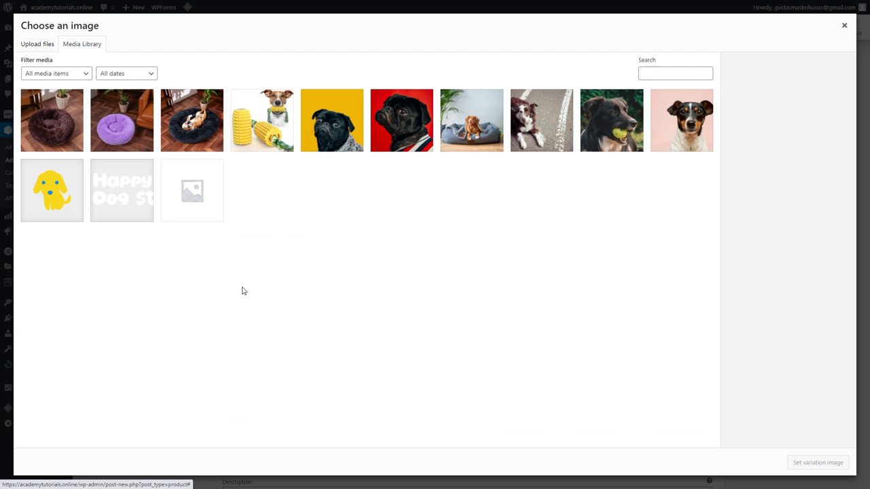
left_click(187, 122)
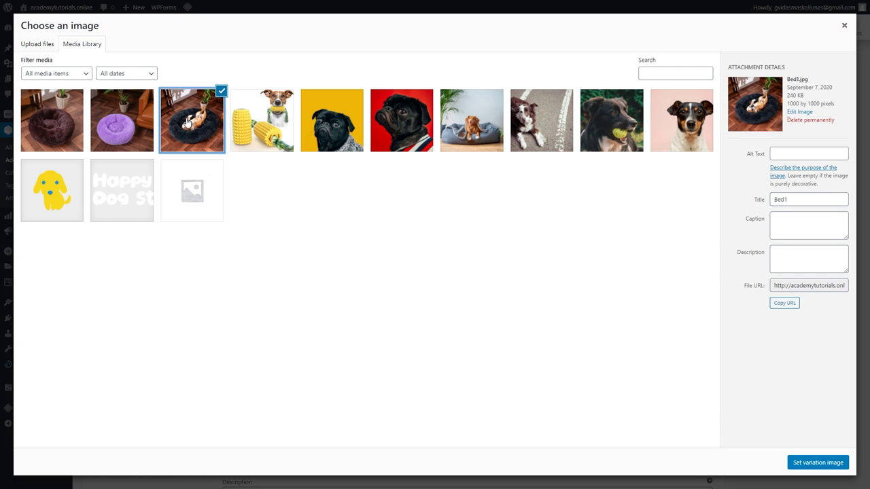
left_click(801, 463)
scroll(412, 251, "down", 3)
scroll(412, 251, "down", 3)
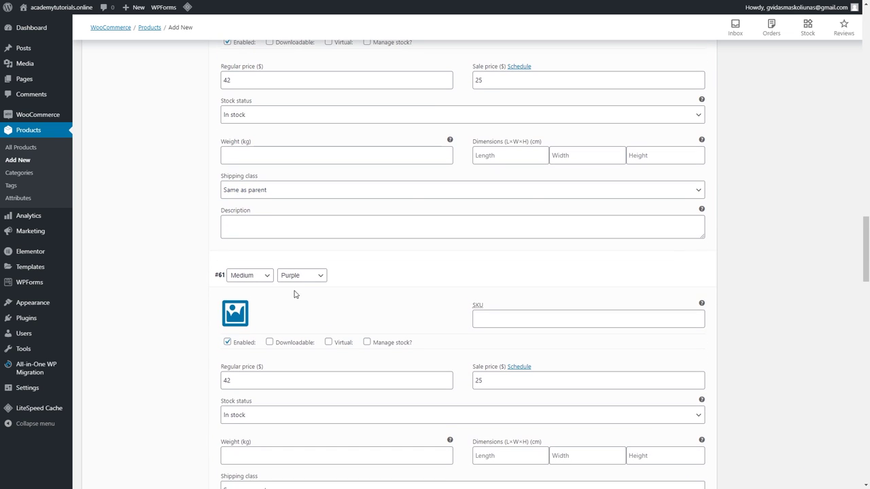
left_click(241, 311)
left_click(123, 149)
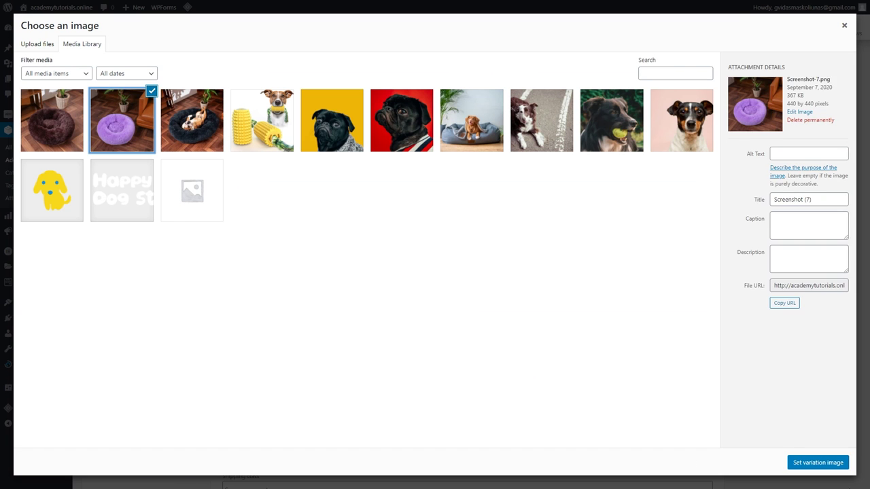
left_click(830, 464)
Save the changes to the dog bed's variations and publish the Fluffy Dog Bed product.
scroll(402, 293, "down", 15)
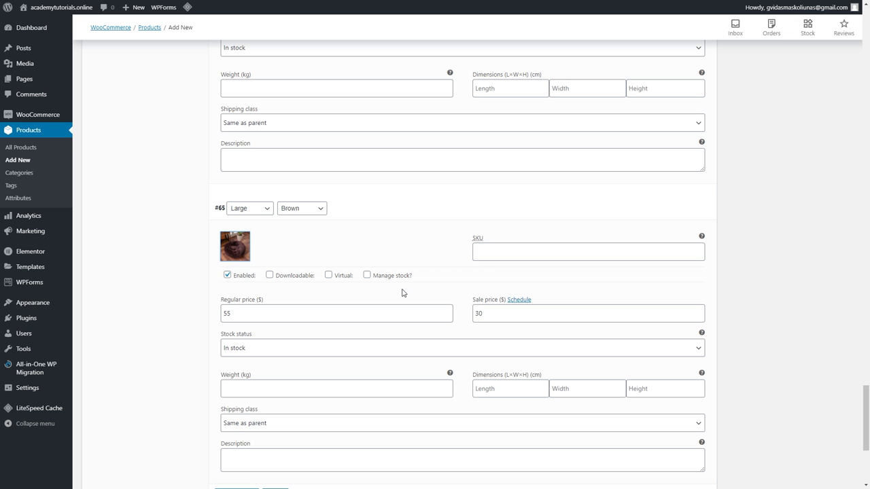
scroll(402, 293, "down", 3)
left_click(236, 314)
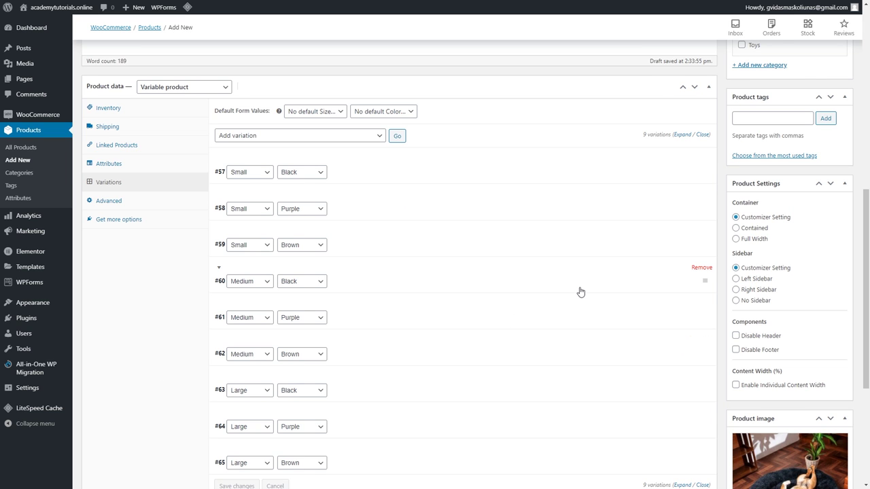
scroll(579, 291, "up", 5)
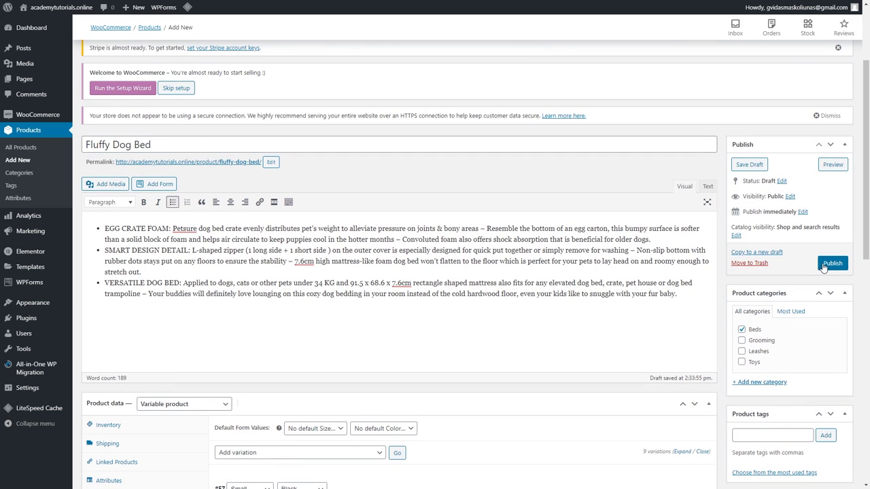
left_click(824, 266)
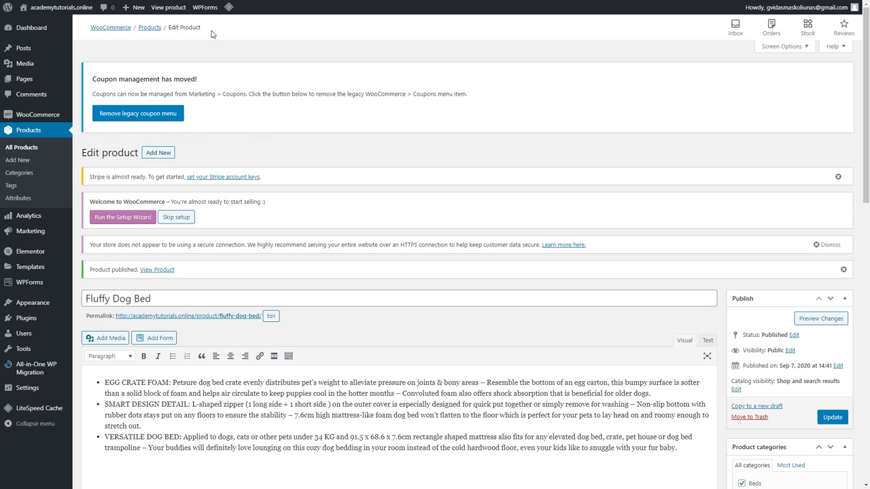
View the published Fluffy Dog Bed page and check the image and price for size Small in Purple and Brown.
left_click(168, 6)
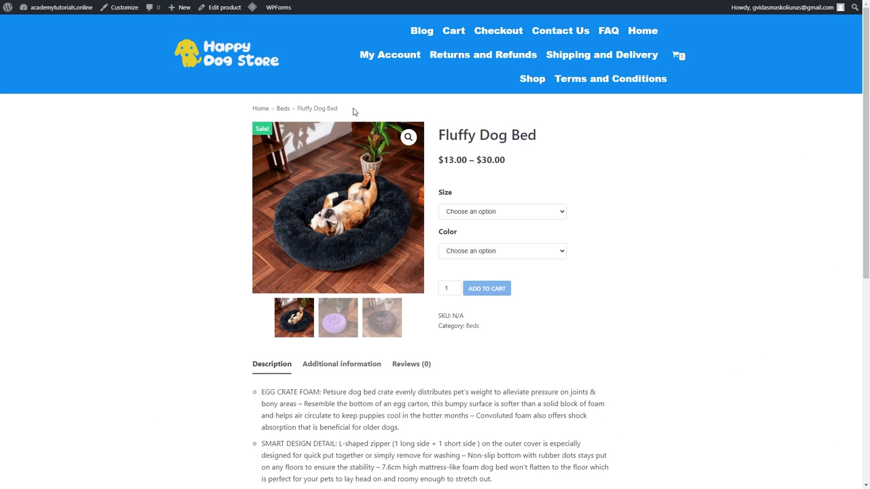
left_click(556, 211)
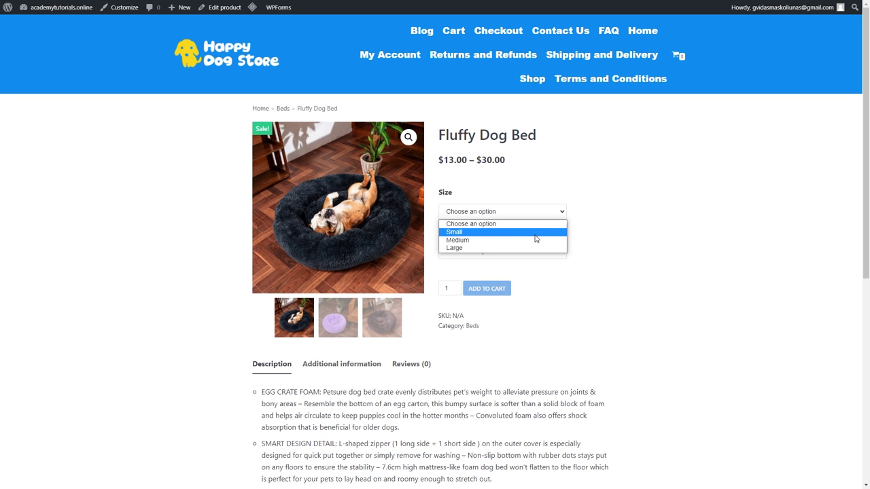
left_click(536, 232)
left_click(529, 249)
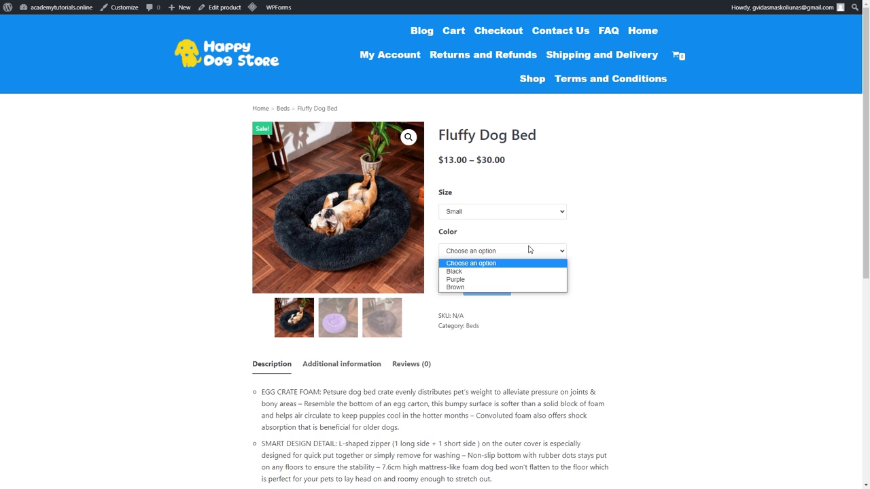
left_click(519, 280)
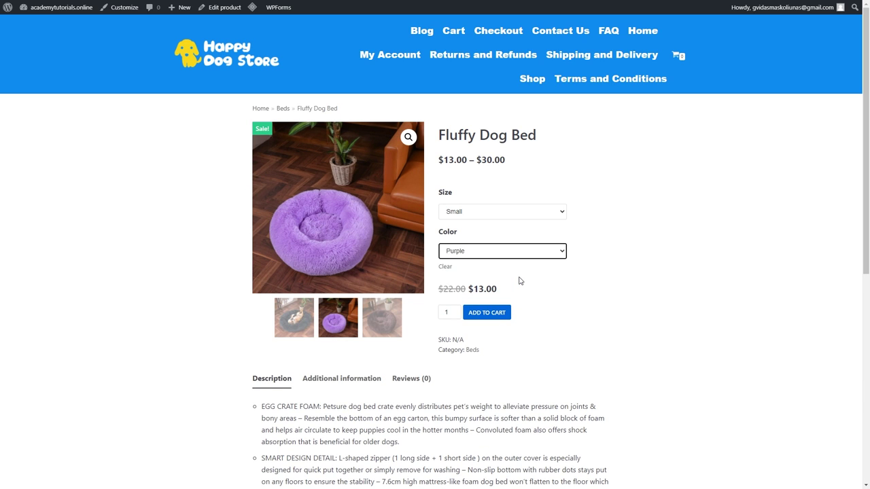
left_click(523, 252)
left_click(489, 290)
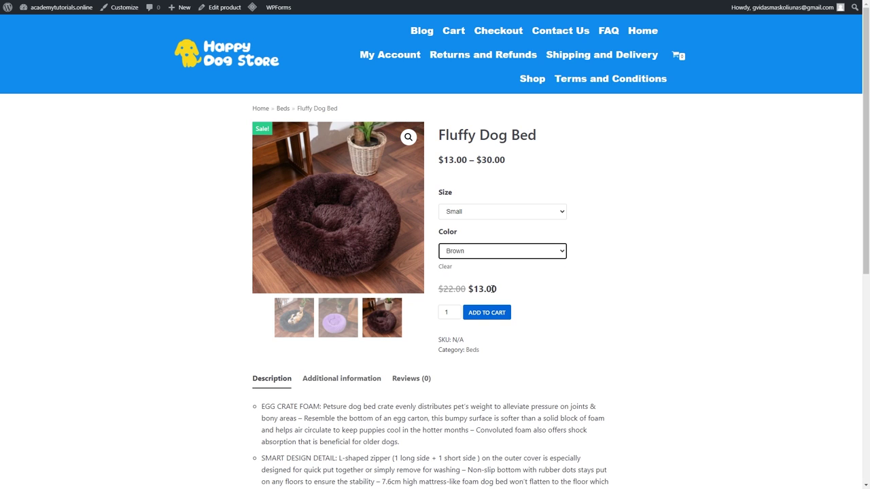
left_click(492, 291)
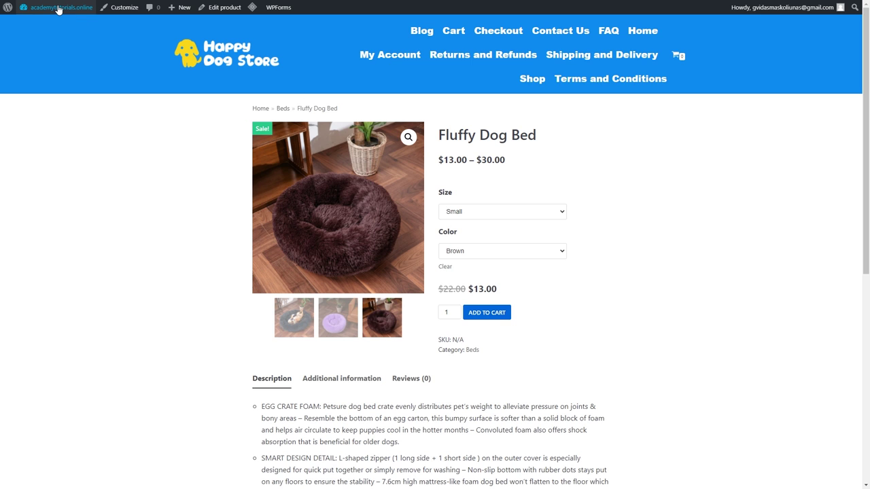
Create a navigation menu named "Main menu" in the site's appearance settings and assign it to the Primary Menu location.
mouse_move(59, 8)
left_click(36, 27)
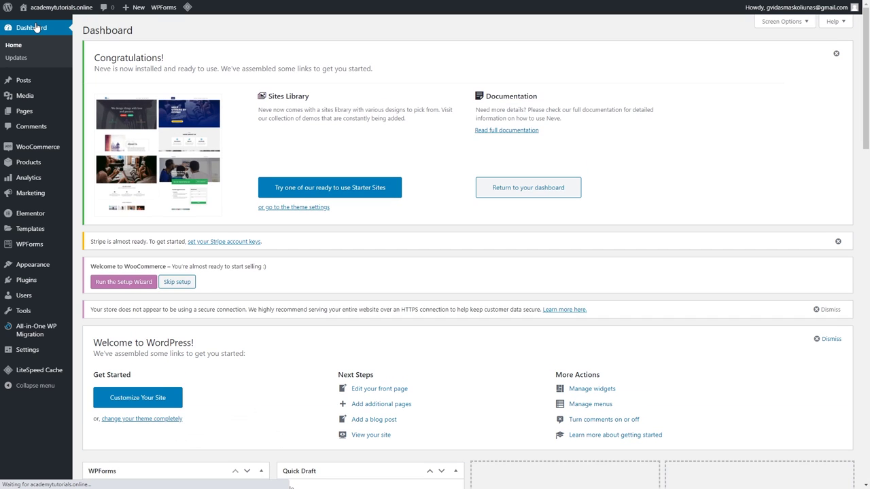
mouse_move(52, 270)
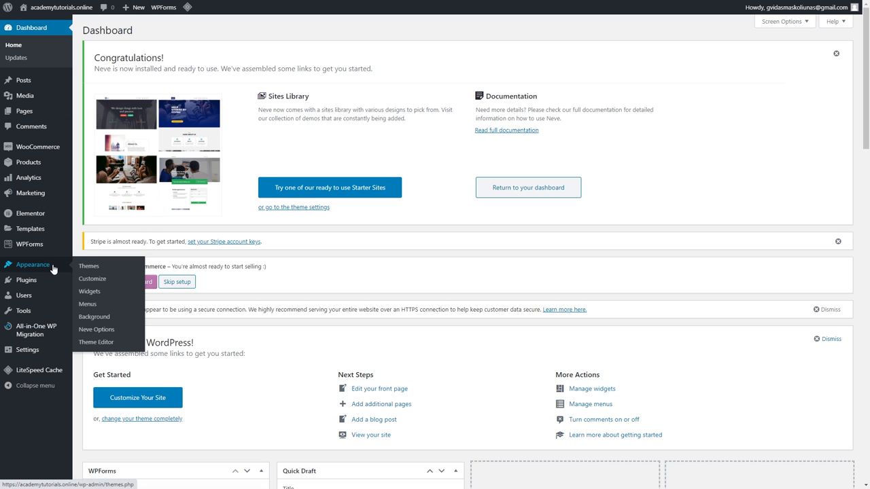
left_click(88, 306)
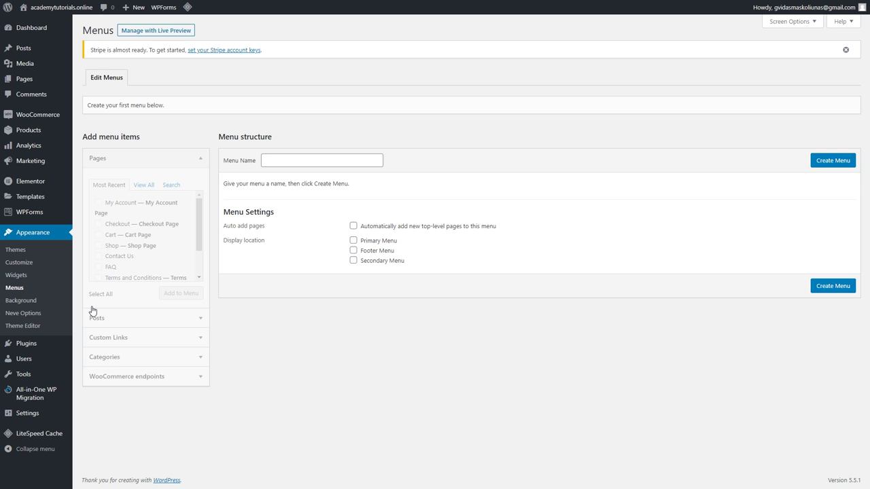
left_click(279, 163)
type("Main menu")
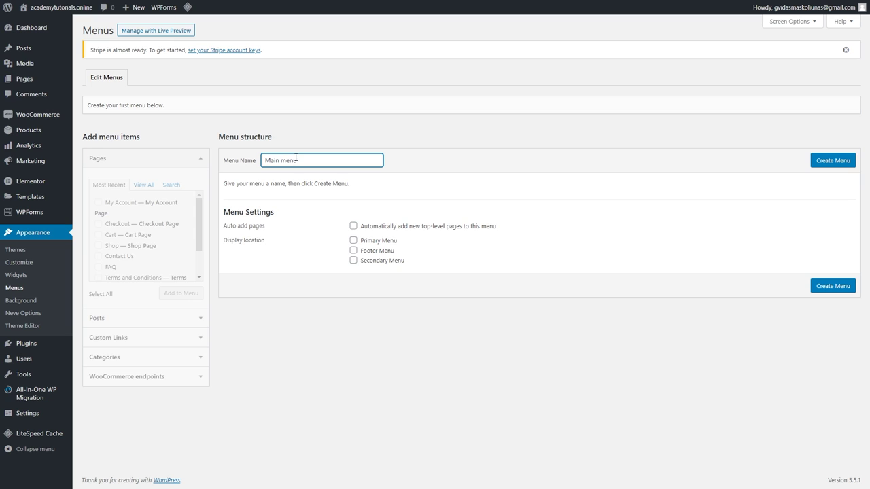
left_click(353, 241)
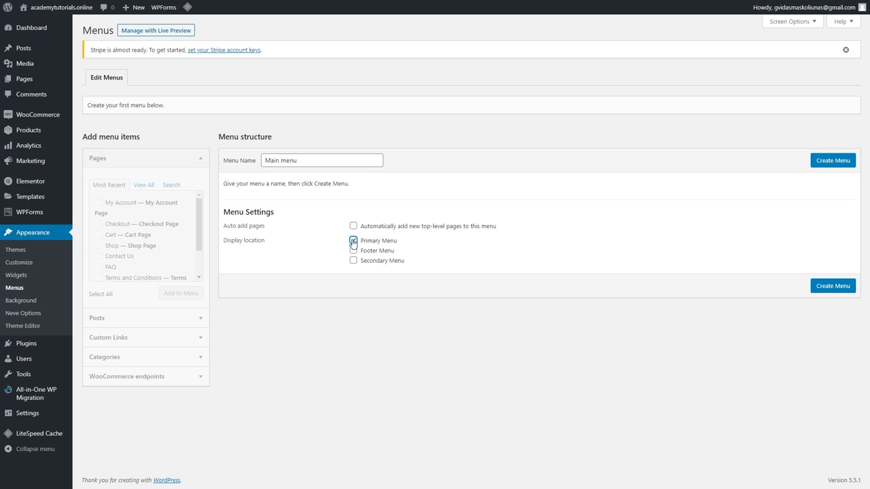
left_click(836, 289)
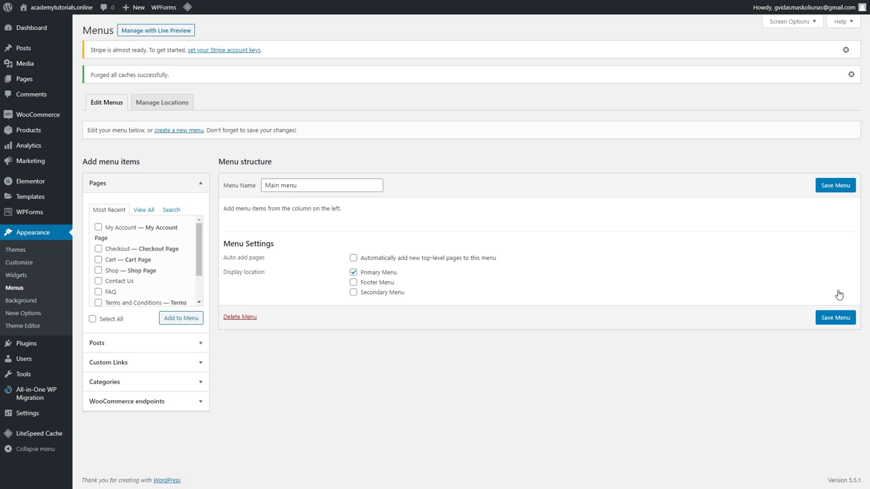
Add the Home and Blog pages to the Main menu.
left_click(145, 210)
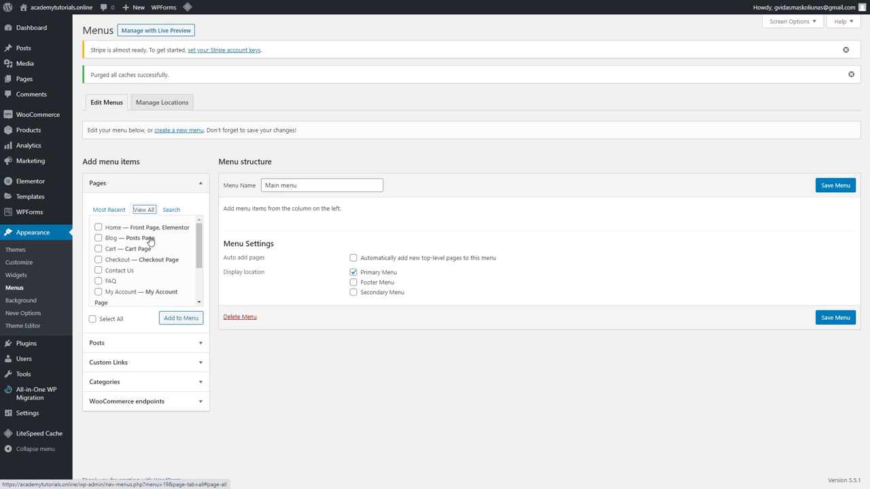
left_click(99, 237)
left_click(99, 228)
left_click(189, 322)
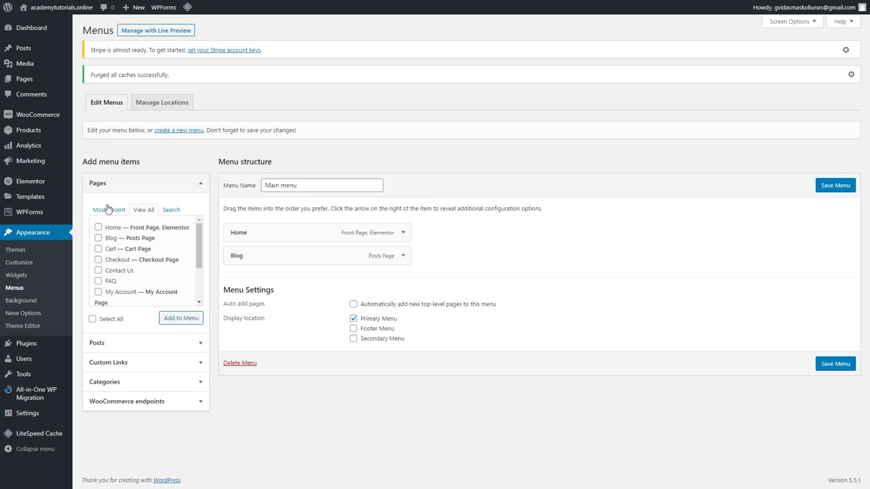
Open the product categories in a new browser tab and the Beds category's store page in another.
mouse_move(31, 130)
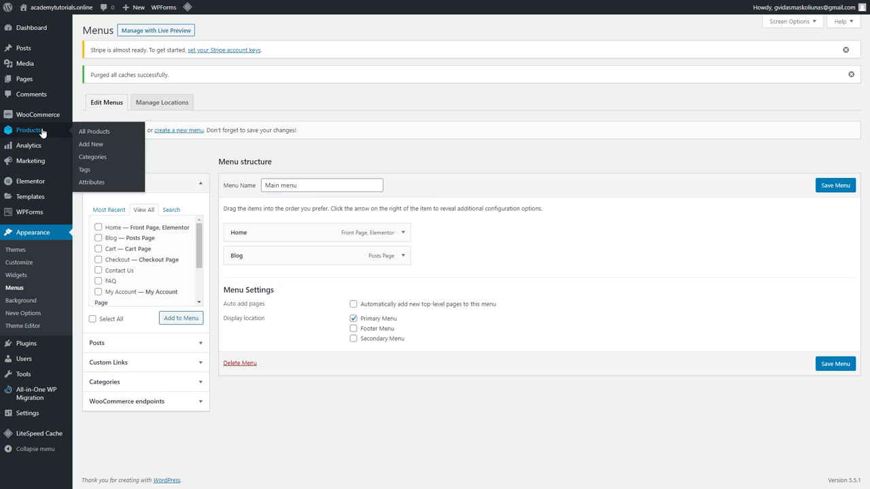
right_click(94, 160)
left_click(102, 162)
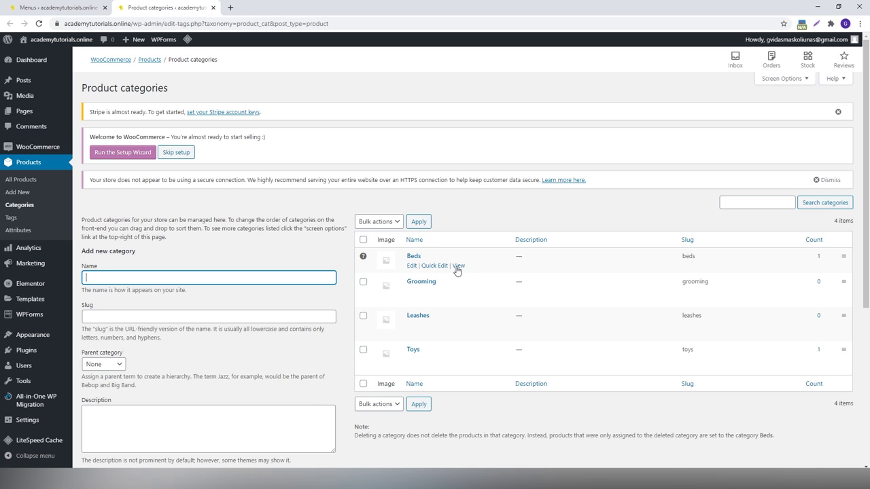
right_click(459, 270)
left_click(472, 274)
Copy the web address of the Beds category page and return to the menu editor.
left_click(287, 5)
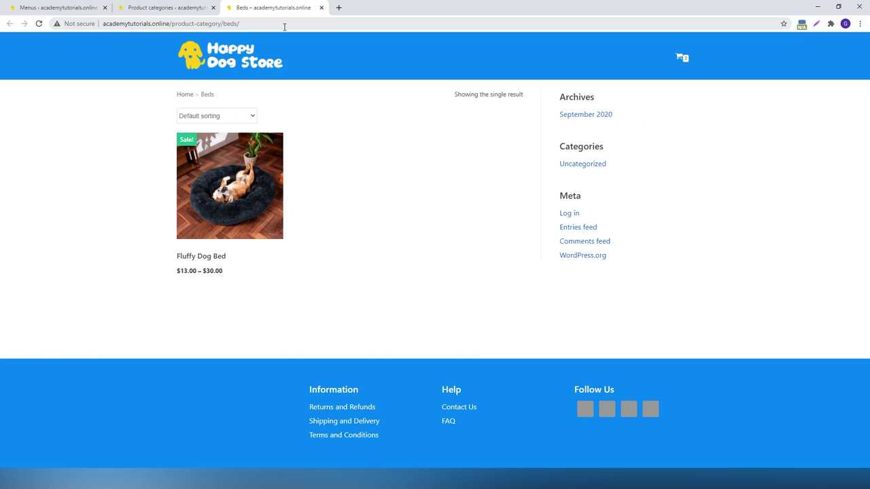
left_click(284, 26)
right_click(284, 27)
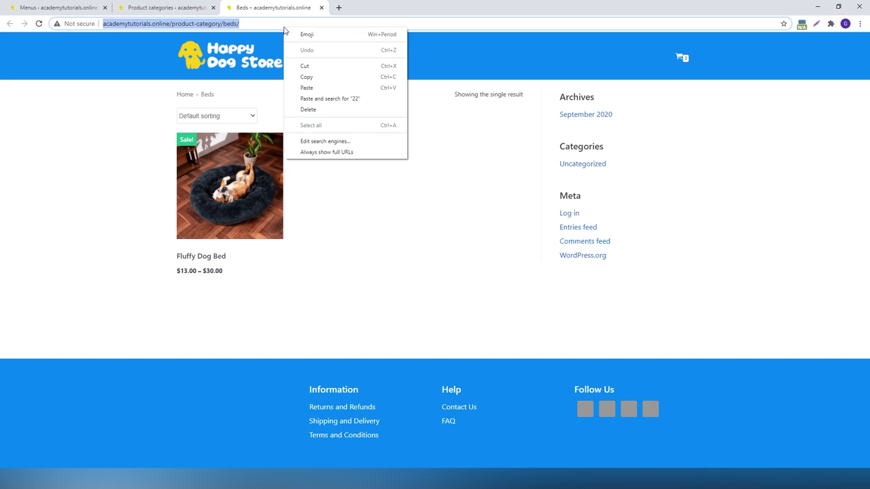
left_click(330, 77)
left_click(58, 8)
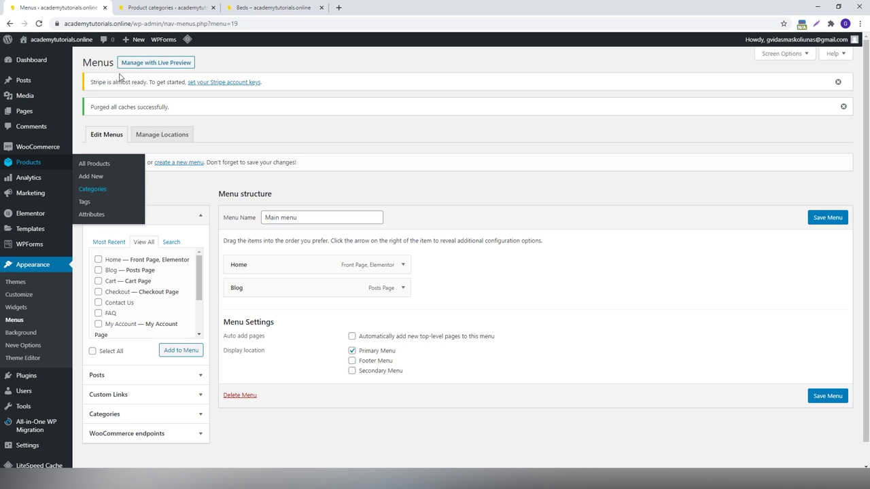
Add a custom link with the copied Beds category address and the link text "Beds" to the Main menu.
left_click(200, 394)
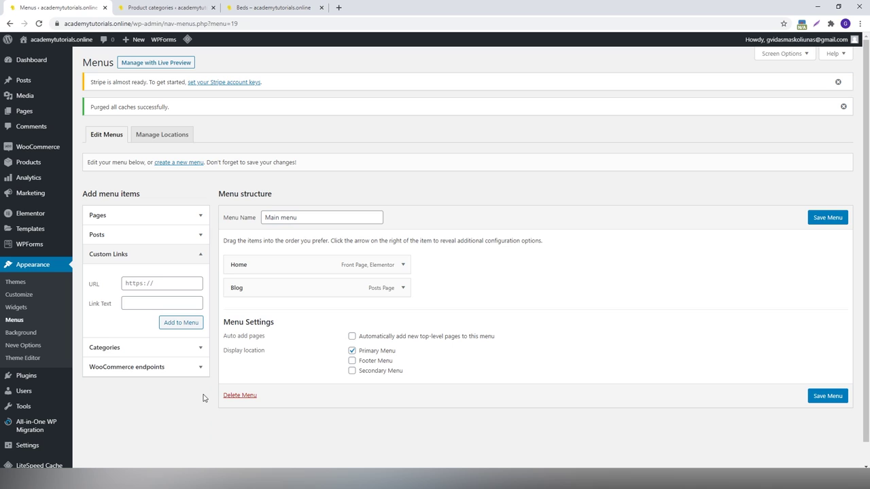
left_click(161, 282)
right_click(162, 282)
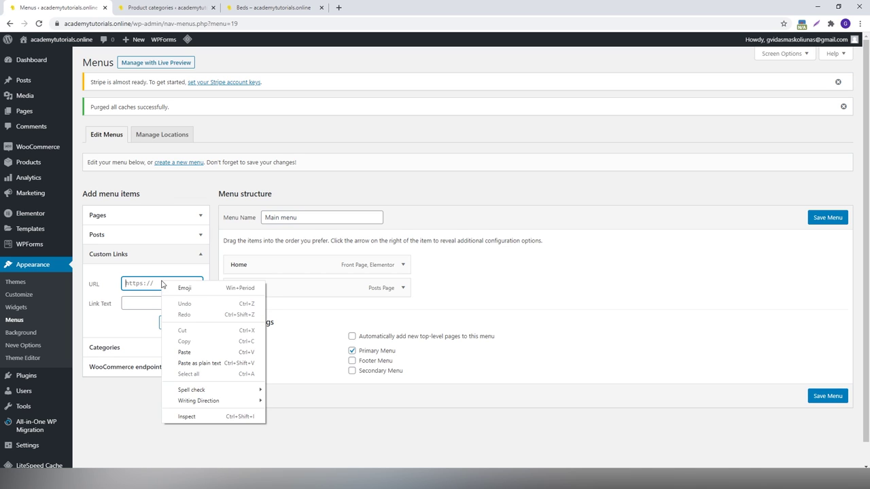
left_click(201, 347)
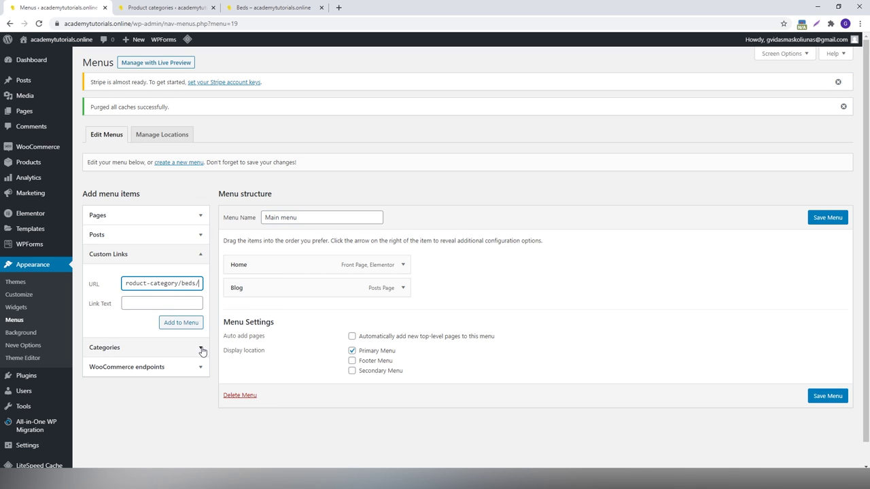
left_click(153, 303)
type("Beds")
left_click(171, 326)
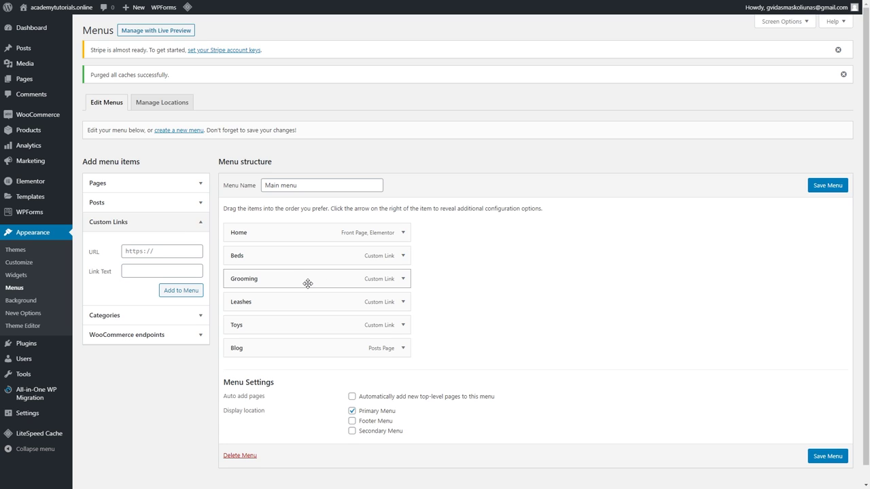
Move the Grooming link below Leashes, save the Main menu, and open the Beds page on the live store.
left_click_drag(305, 284, 305, 306)
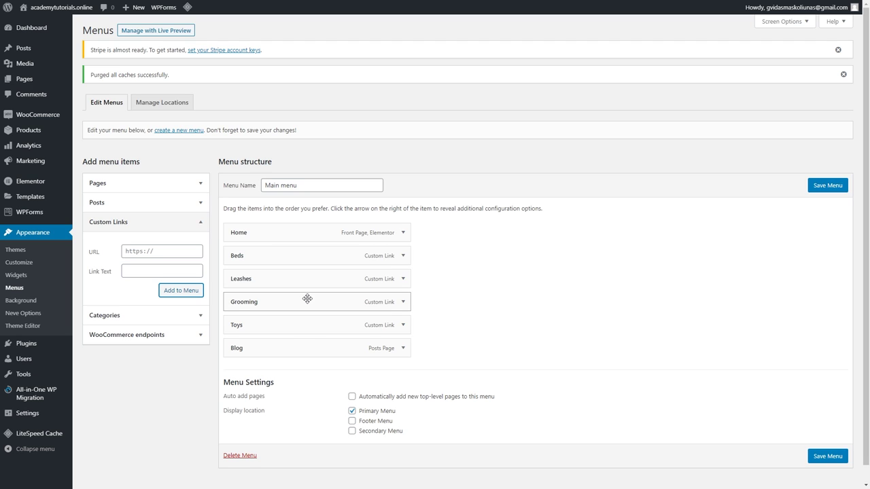
left_click(822, 458)
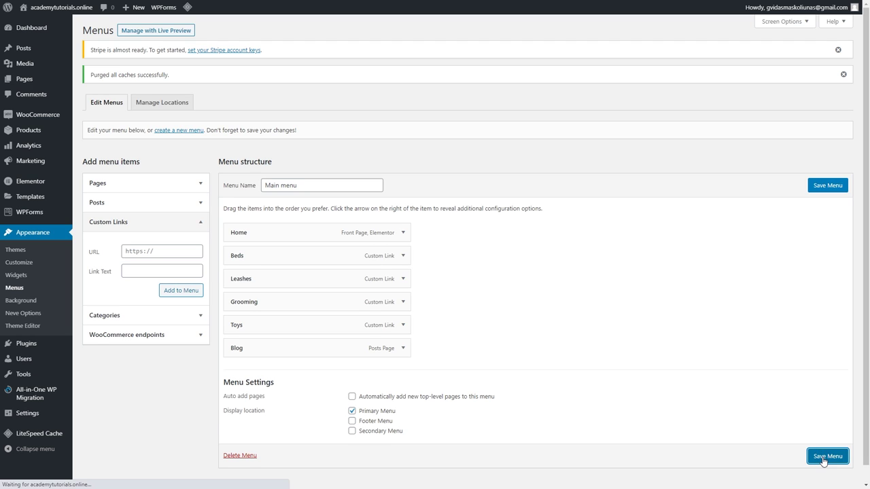
left_click(45, 24)
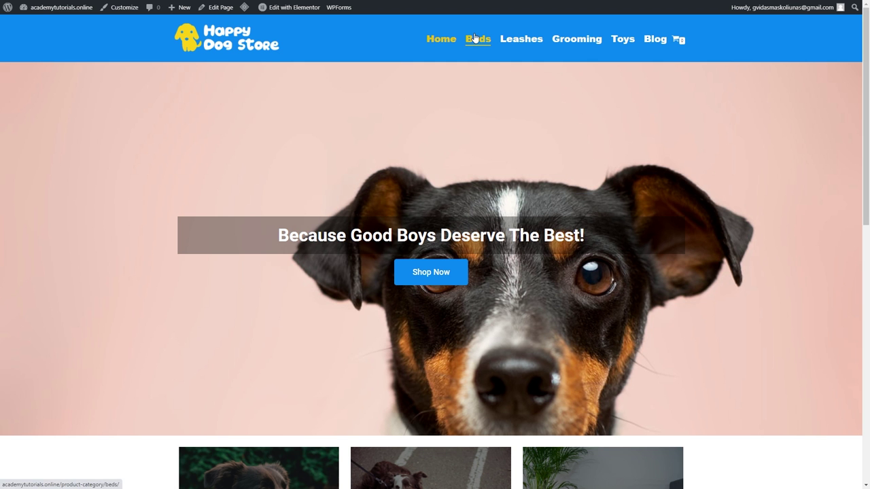
left_click(479, 41)
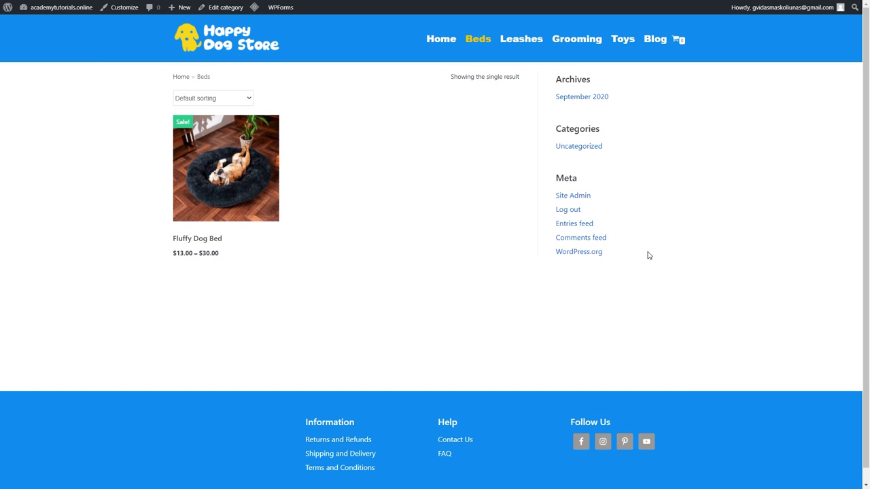
Set the sitewide sidebar layout to no sidebar in the theme customizer, publish it, and purge all site caches.
left_click(124, 8)
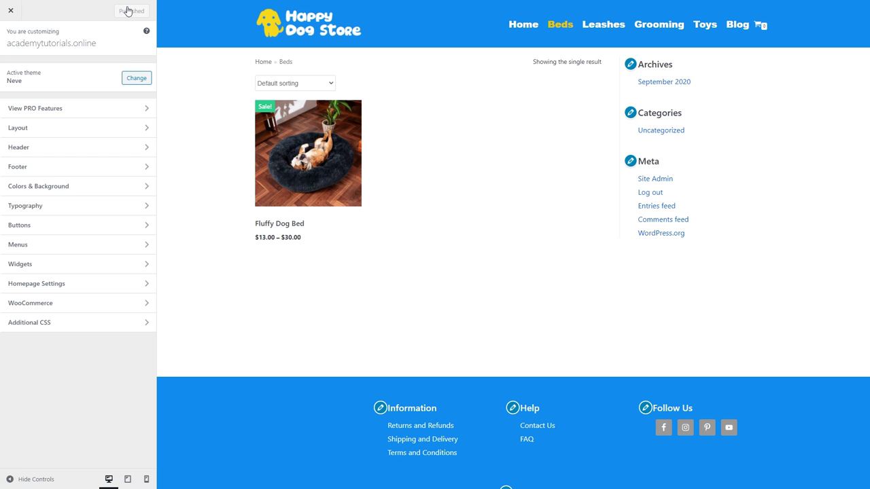
left_click(146, 130)
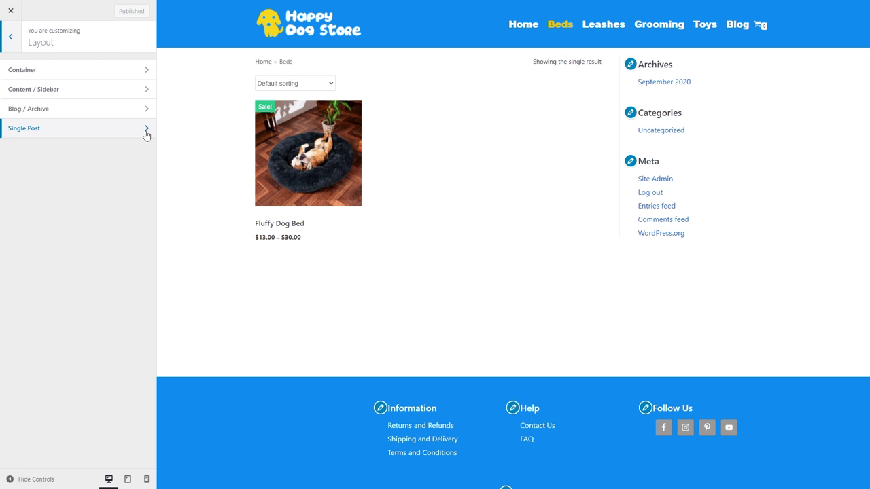
left_click(146, 91)
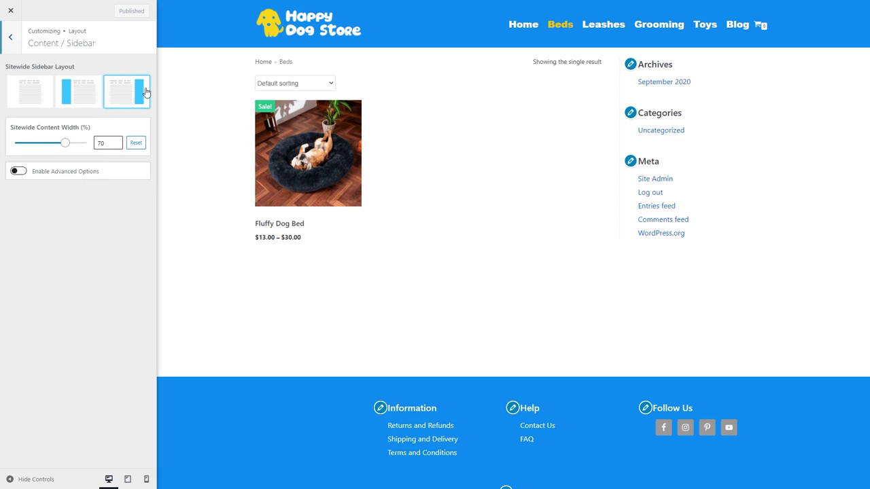
left_click(28, 96)
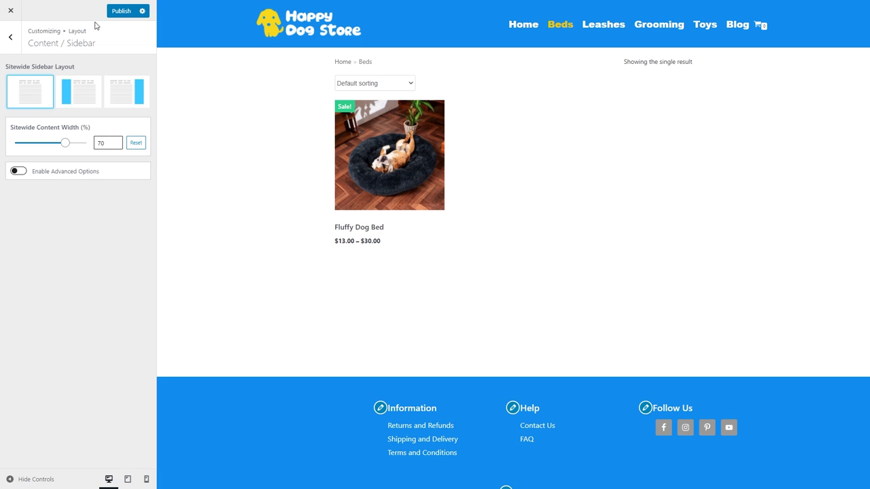
left_click(116, 11)
left_click(7, 12)
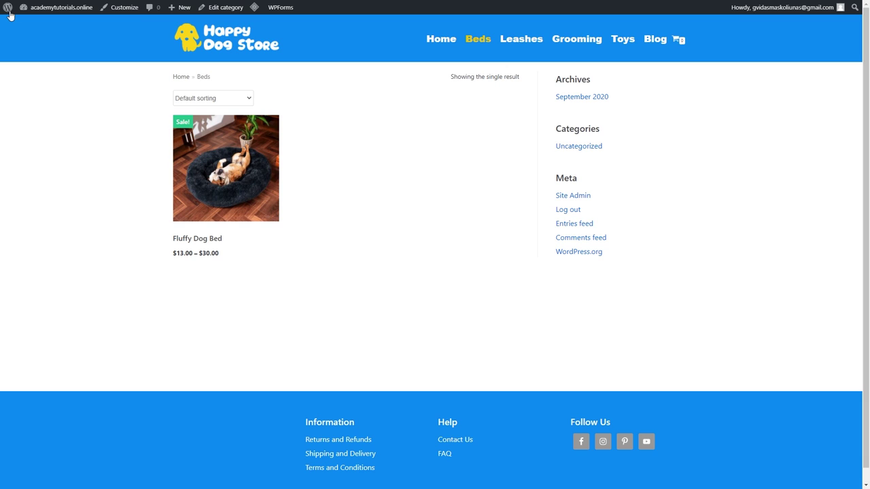
mouse_move(256, 10)
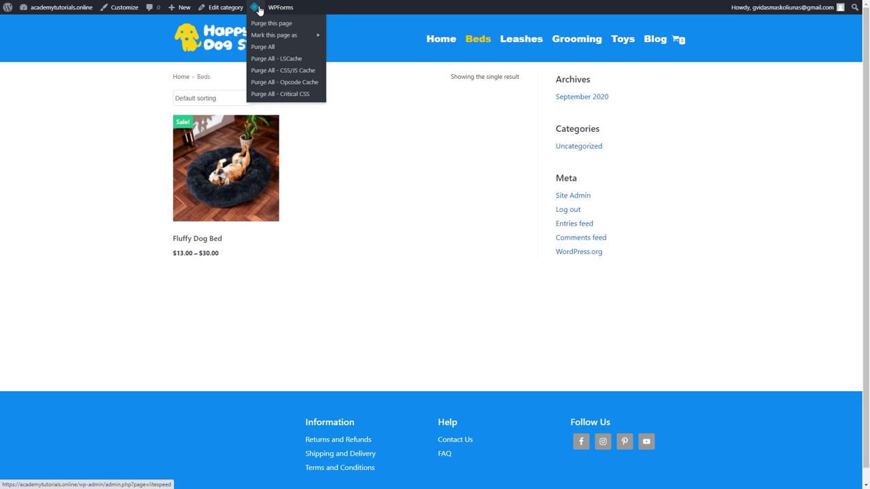
left_click(270, 47)
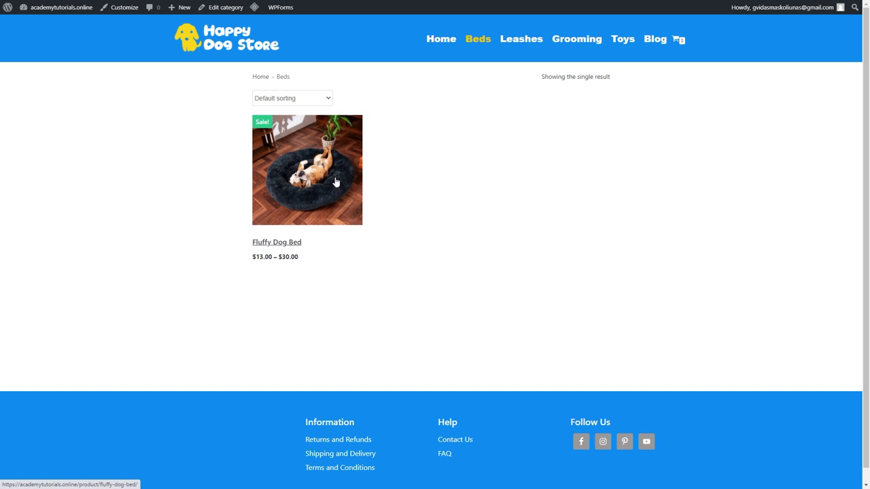
Add the Fluffy Dog Bed in size Small and color Purple to the cart and view the cart.
left_click(336, 182)
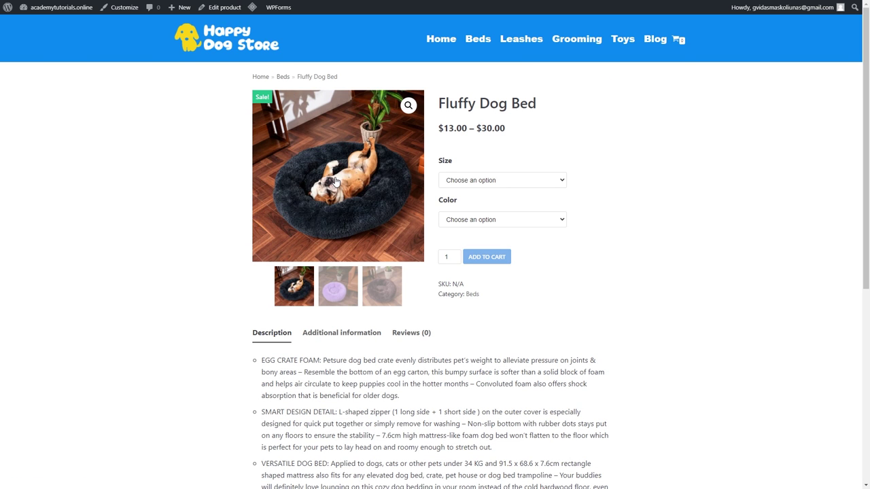
left_click(508, 185)
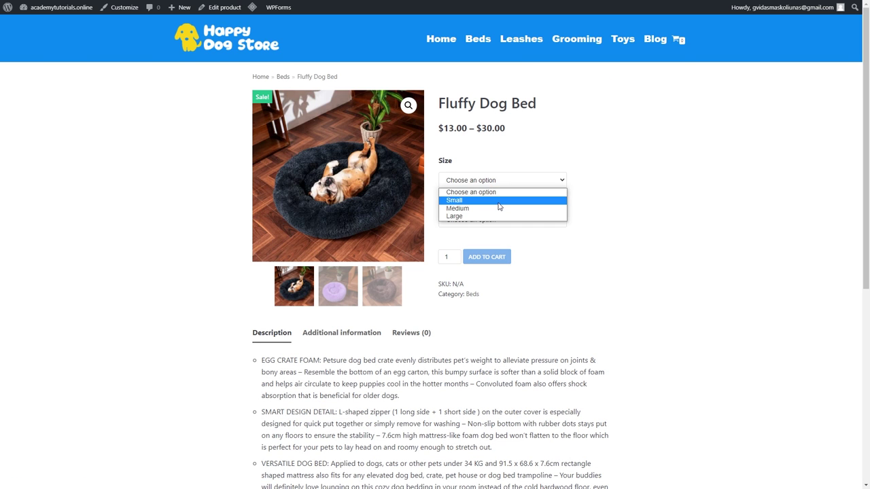
left_click(499, 201)
left_click(542, 219)
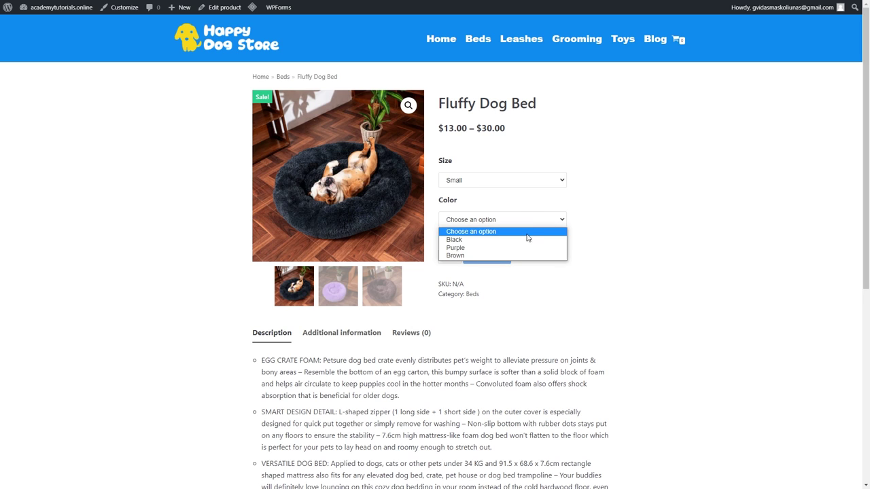
left_click(515, 248)
left_click(495, 282)
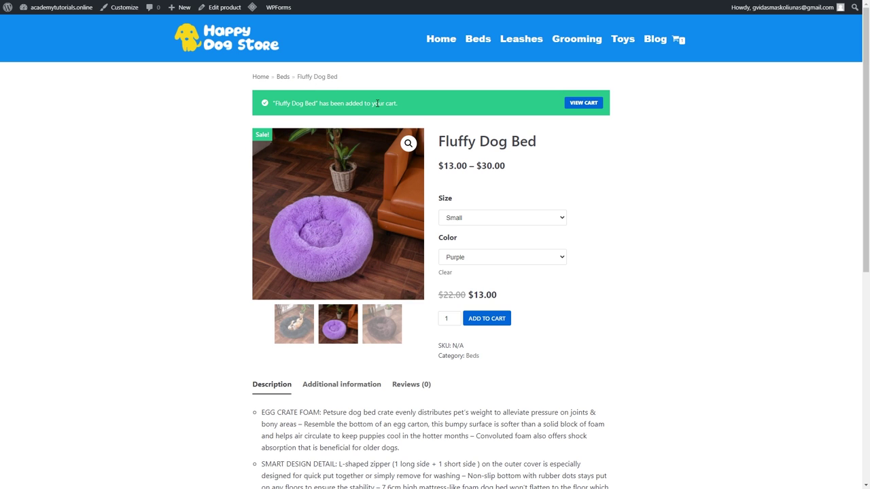
left_click(584, 103)
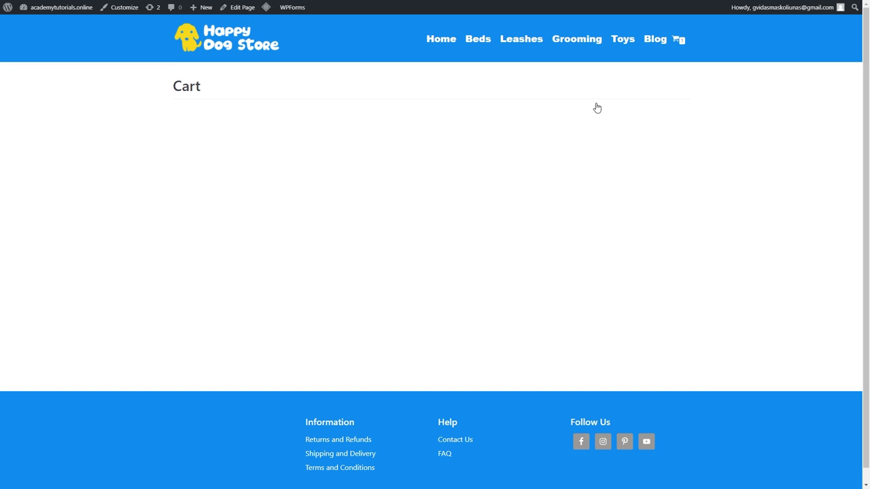
Insert the [woocommerce_cart] shortcode into the Cart page, update the page, and preview it in a new tab.
left_click(238, 7)
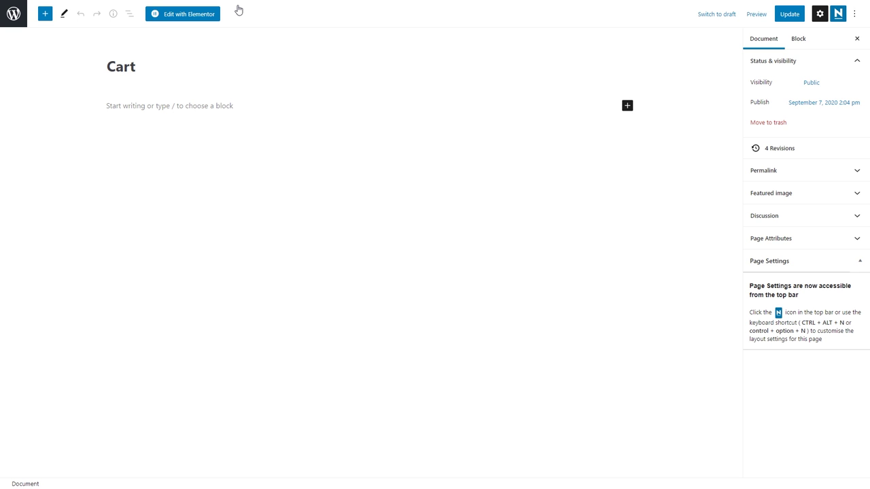
right_click(210, 101)
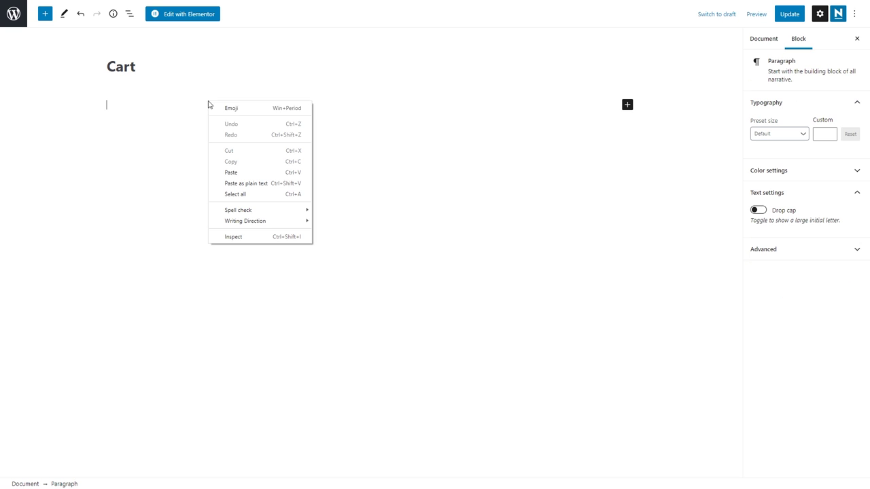
left_click(254, 172)
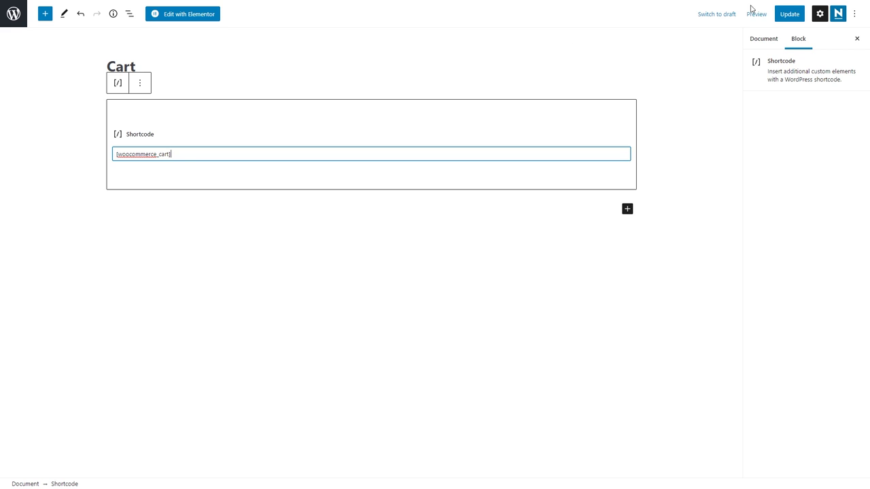
left_click(787, 15)
left_click(755, 15)
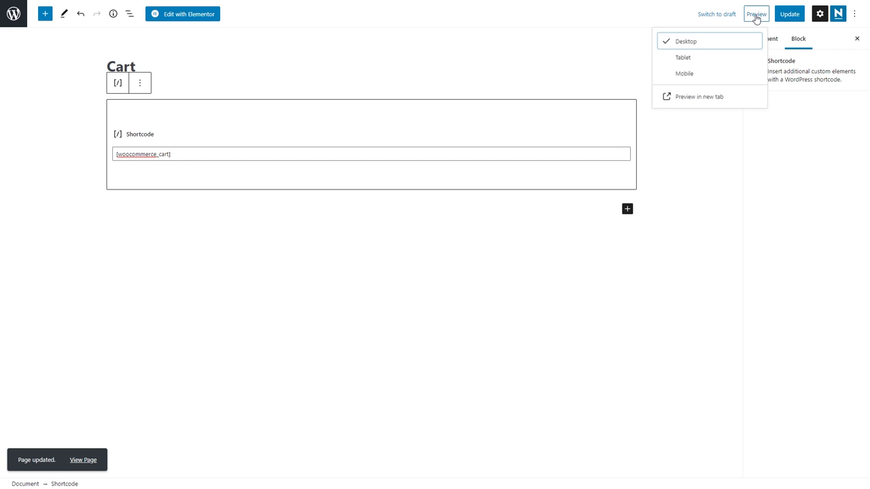
left_click(711, 103)
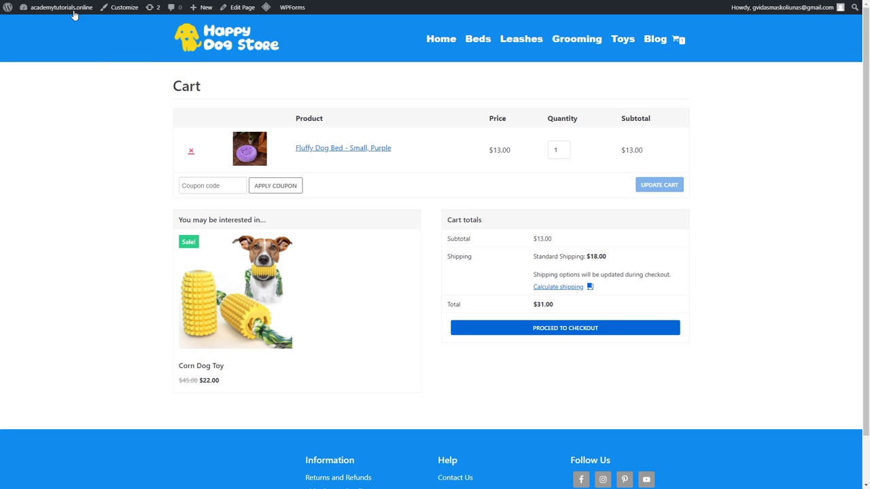
Edit the Checkout page from the dashboard's page list, add the [woocommerce_checkout] shortcode, and update the page.
mouse_move(74, 15)
left_click(44, 27)
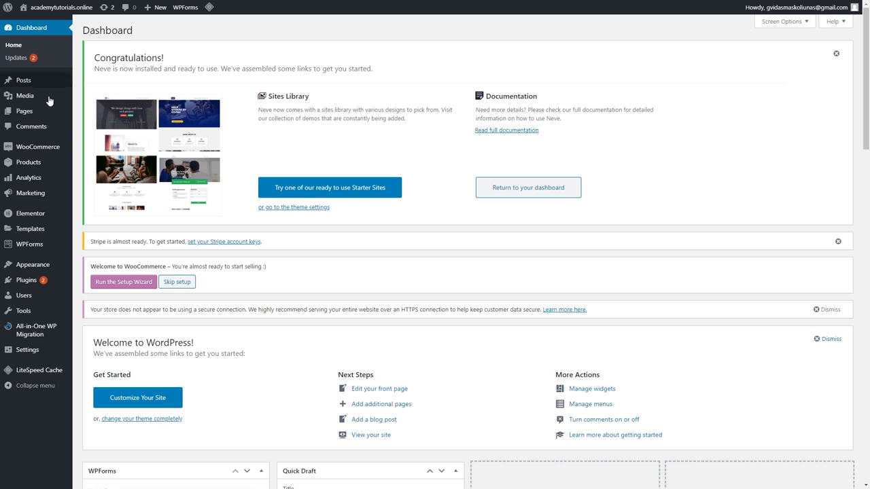
mouse_move(48, 112)
left_click(80, 112)
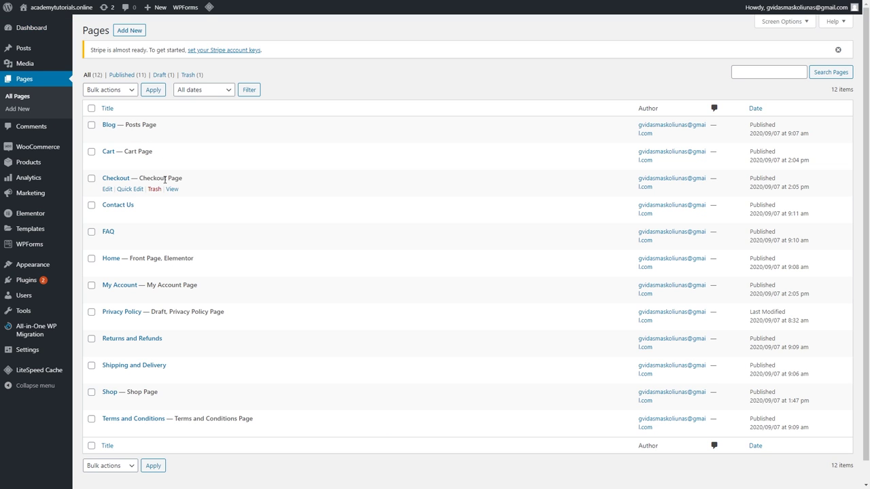
left_click(109, 190)
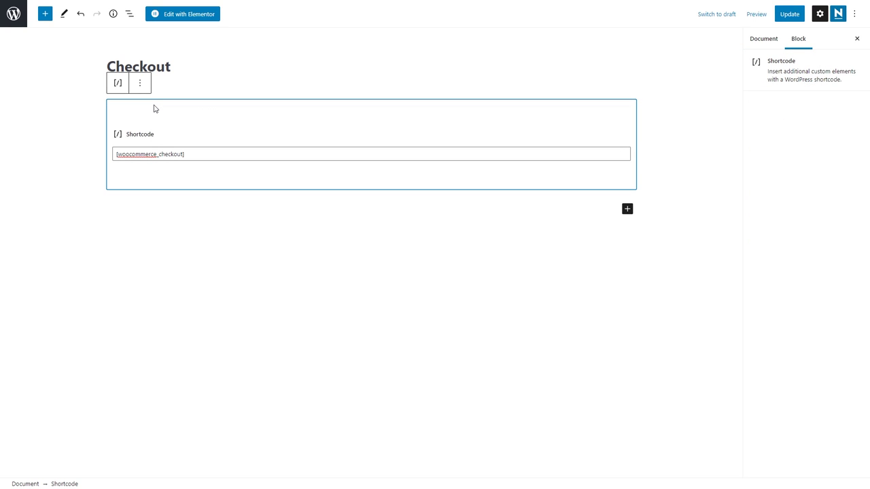
left_click(788, 18)
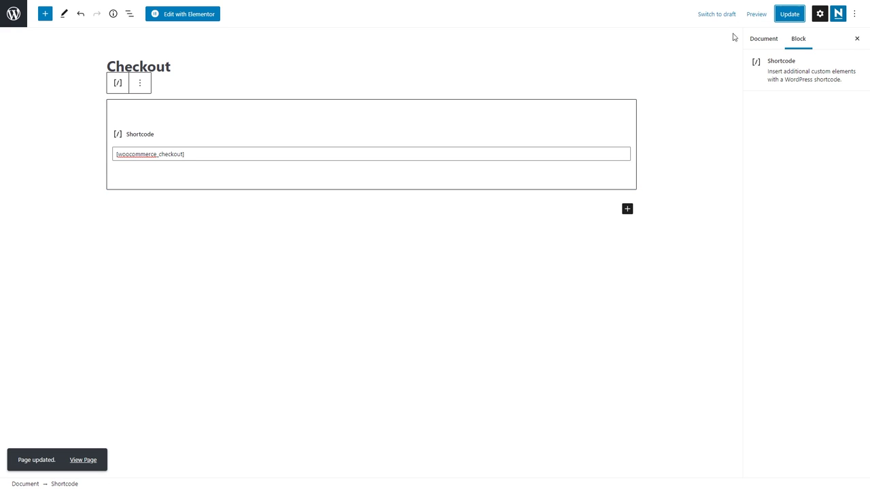
Open the My Account page for editing, update it, and return to the page list.
left_click(15, 15)
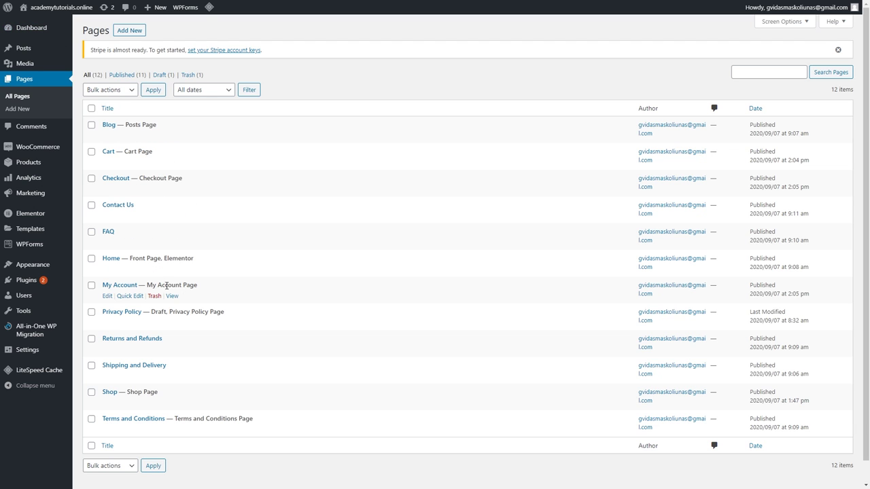
left_click(107, 296)
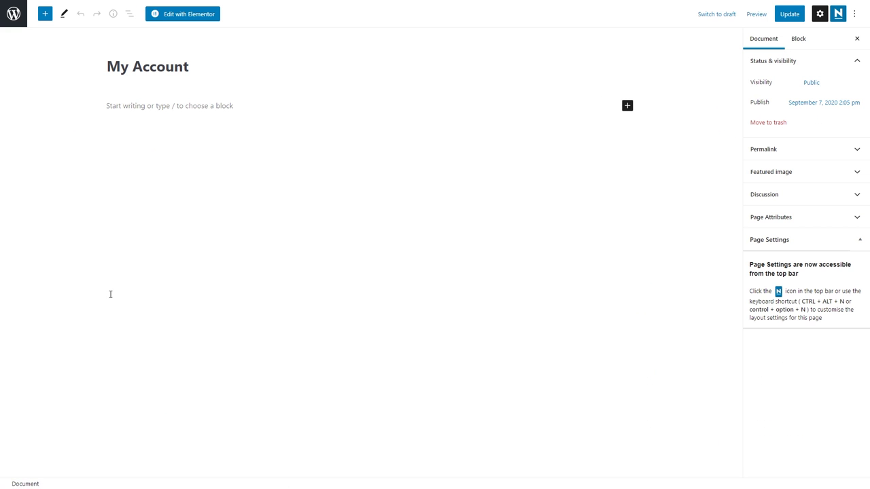
left_click(786, 16)
left_click(13, 24)
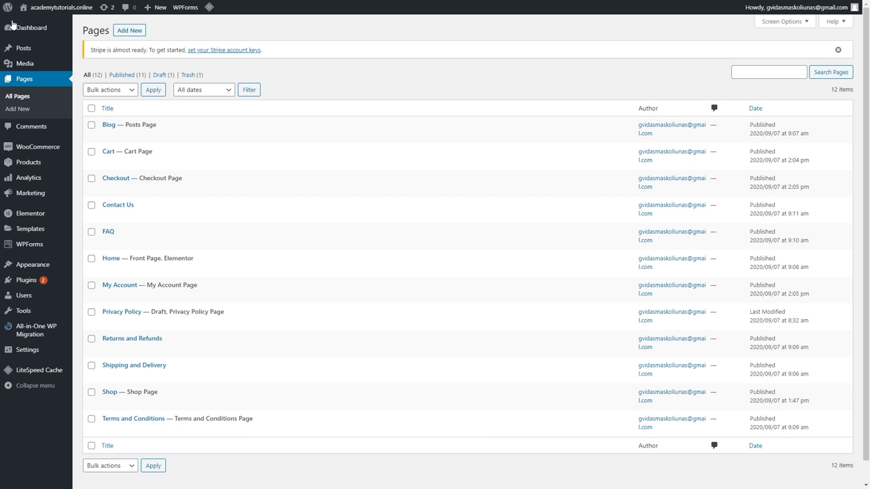
Open the Contact Us page in the Elementor editor and add a section with two equal columns.
mouse_move(14, 25)
left_click(108, 216)
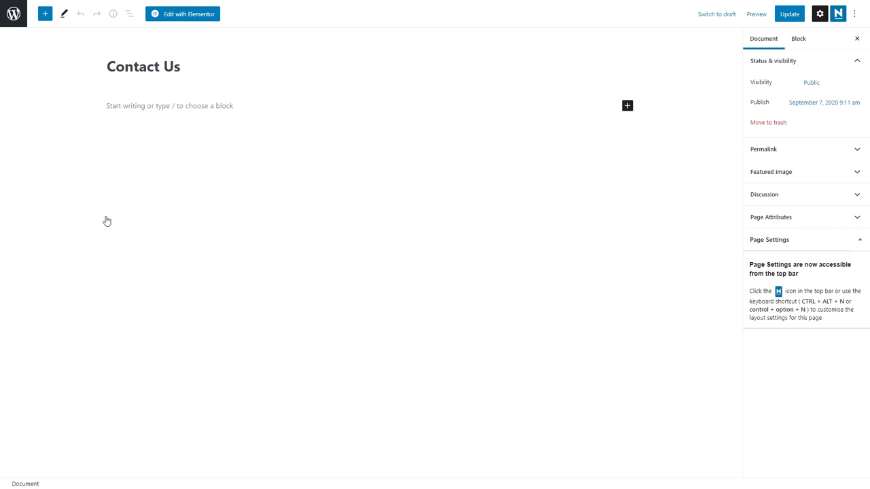
left_click(180, 14)
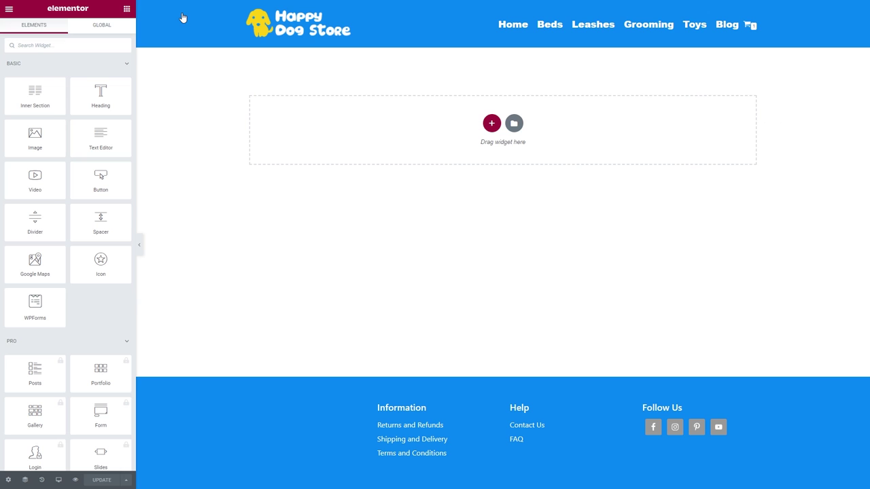
left_click(492, 123)
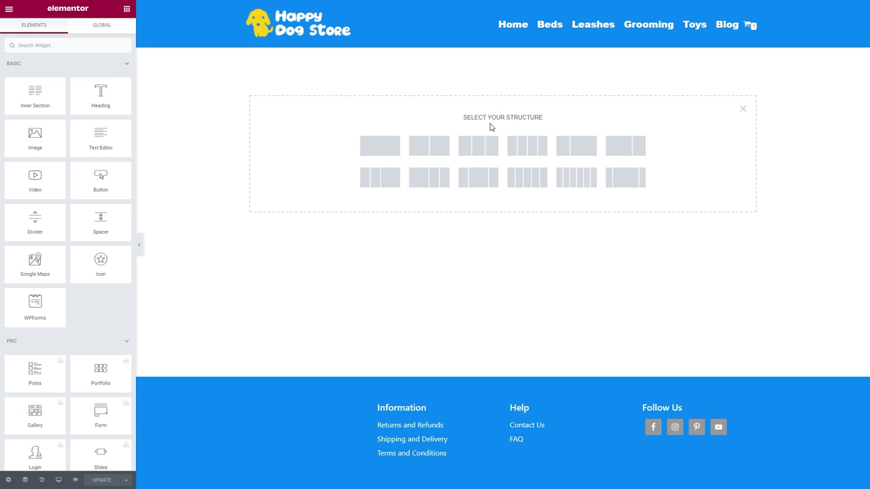
left_click(420, 149)
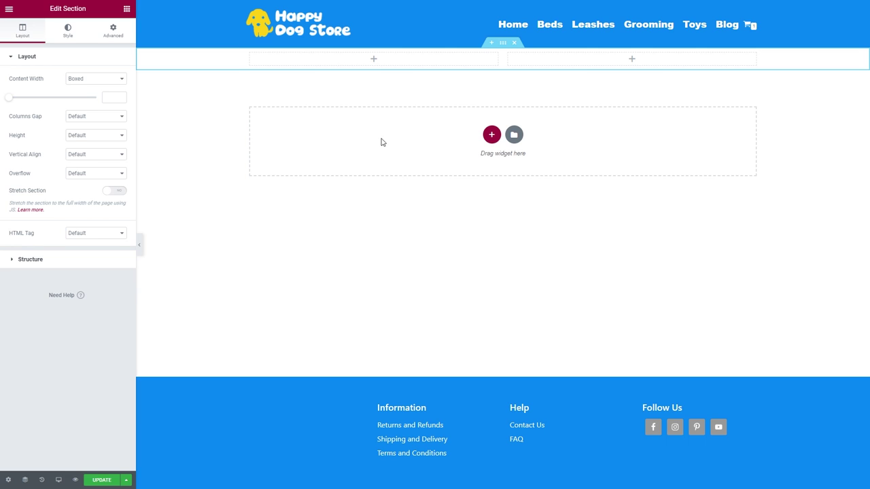
Fill the first column with a "Contact Details" heading and a text block giving the store's email address and phone number.
left_click(127, 10)
left_click_drag(109, 88, 377, 61)
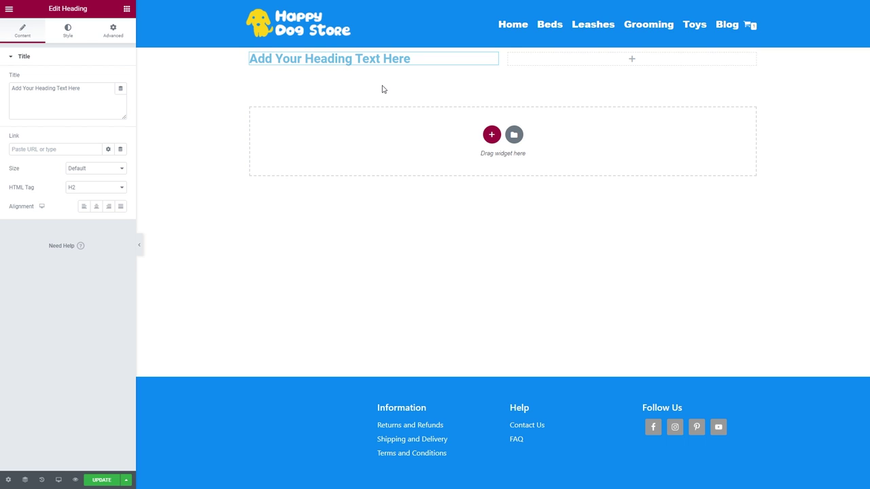
left_click(127, 9)
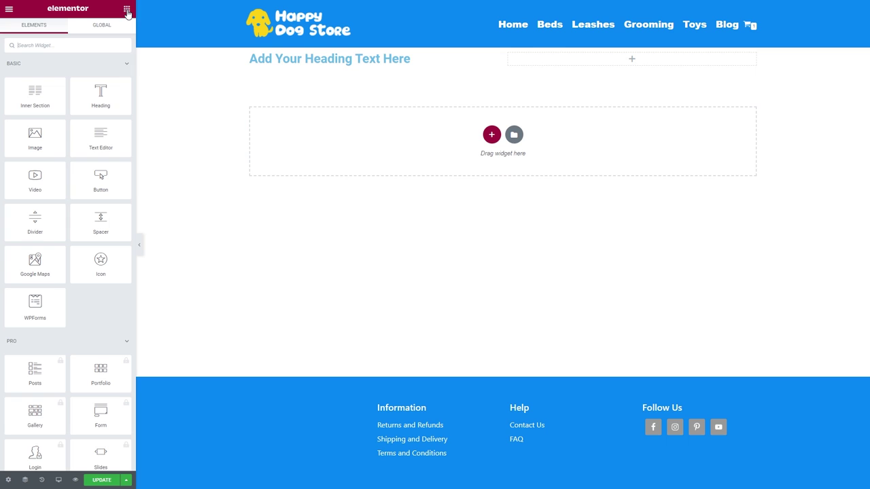
left_click_drag(97, 142, 352, 65)
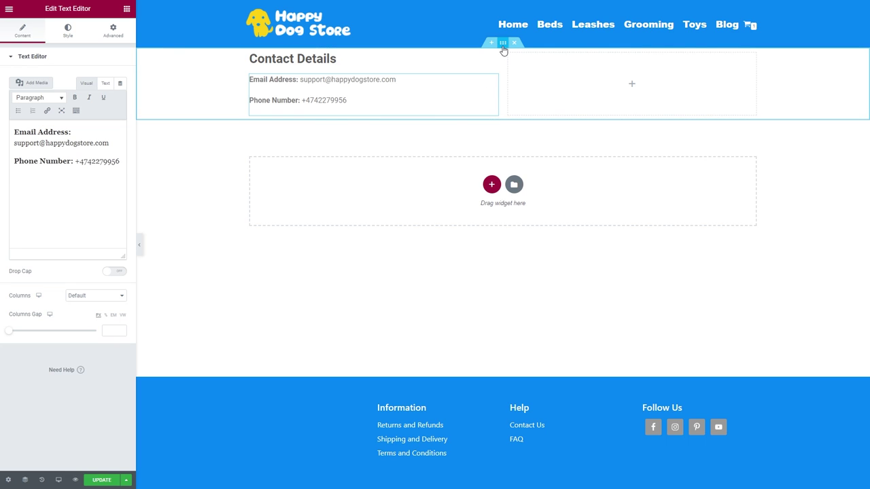
Set the contact section's top and bottom margins to 50 px.
left_click(503, 45)
left_click(28, 95)
key("Down")
key("Down")
key("Down")
key("Down")
key("Up")
key("Up")
key("Up")
key("Up")
key("Up")
key("Up")
key("Up")
key("Up")
key("Up")
key("Up")
key("Up")
key("Up")
key("Up")
key("Up")
key("Up")
key("Up")
key("Up")
key("Up")
key("Up")
key("Up")
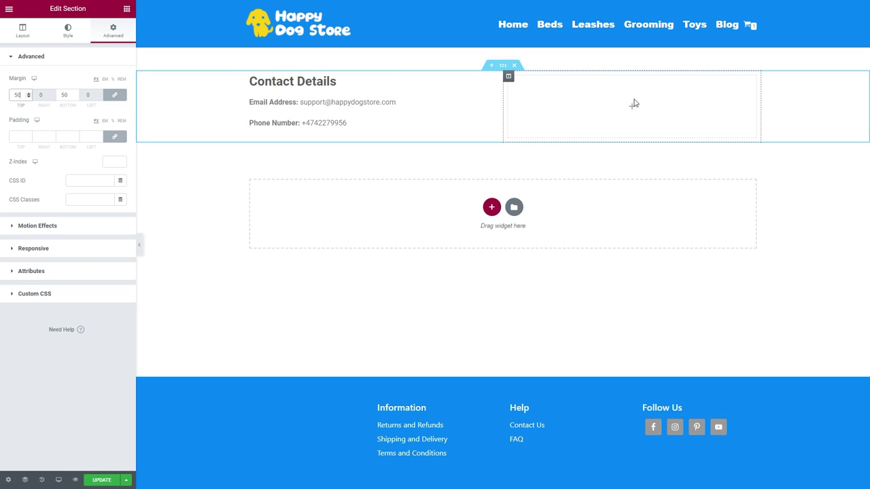
Add a WPForms widget to the empty second column and create its form from the Simple Contact Form template, saving it.
left_click(127, 9)
left_click_drag(43, 310, 637, 101)
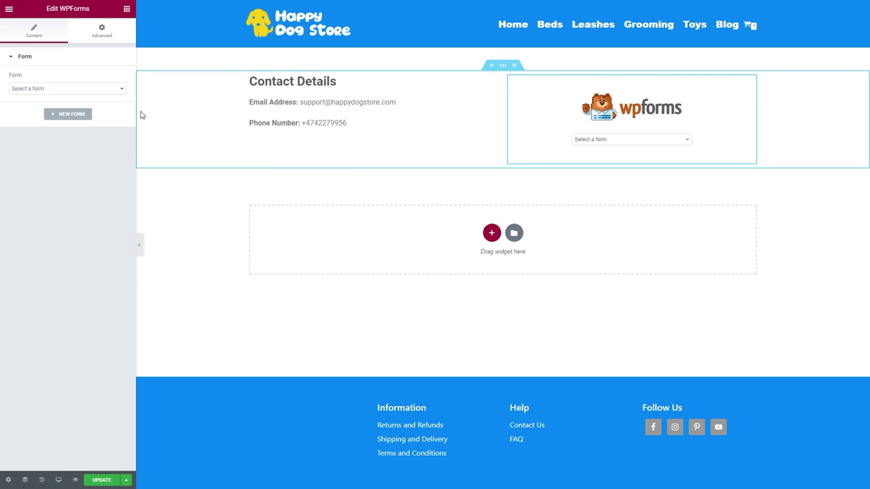
left_click(67, 115)
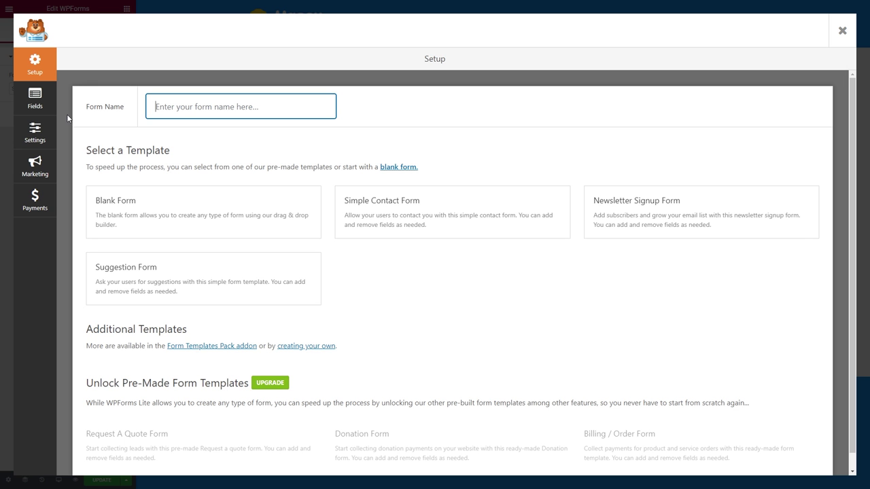
left_click(408, 208)
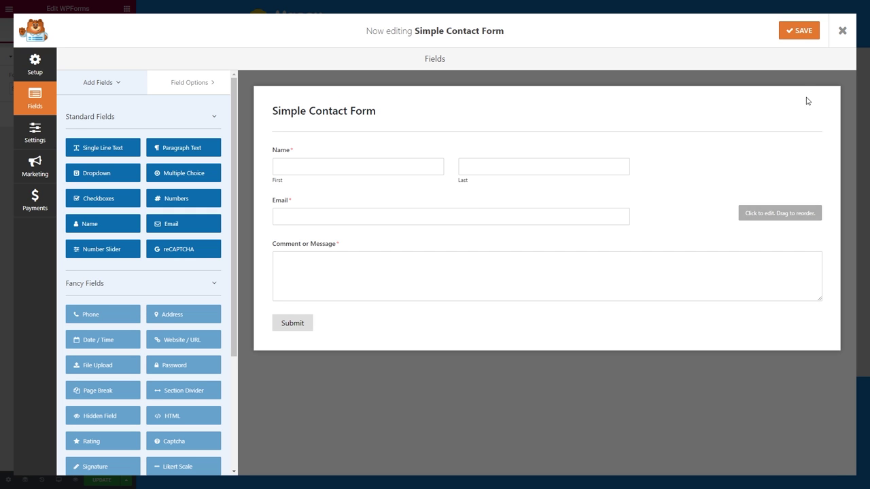
left_click(799, 31)
left_click(841, 32)
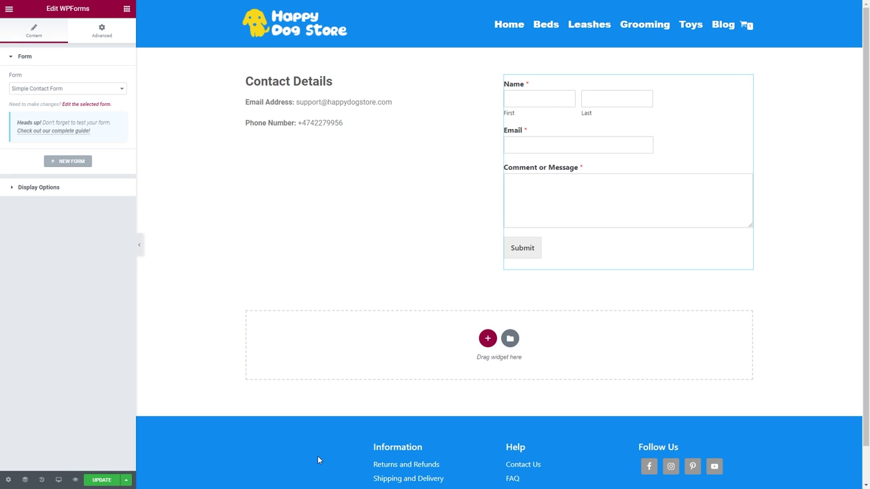
Update the Contact Us page and exit the editor to view it on the site.
left_click(101, 480)
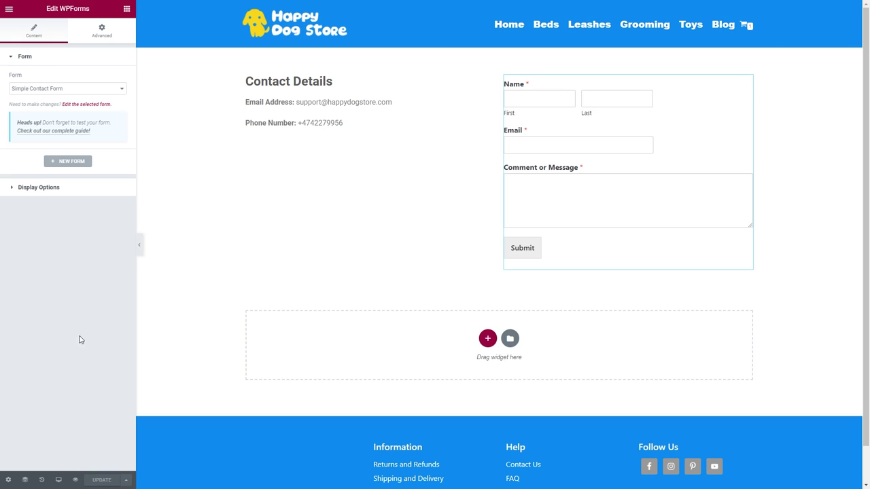
left_click(6, 10)
left_click(58, 146)
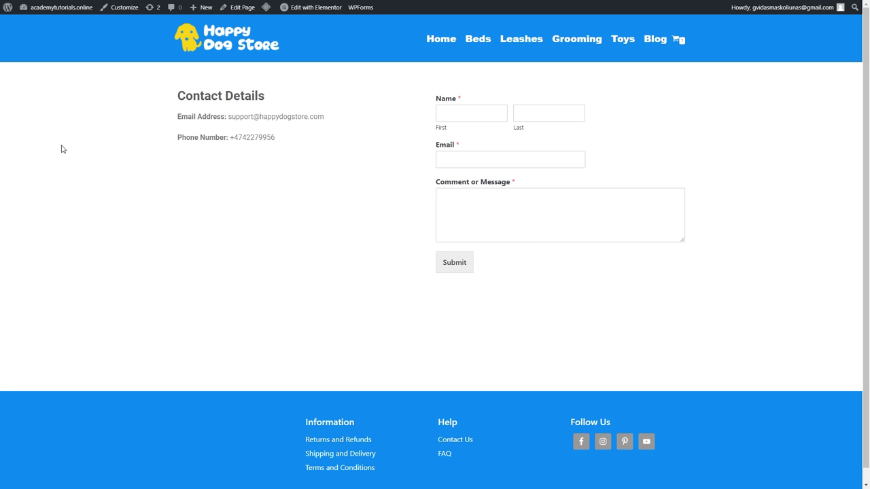
View the store's Blog page and return to the WordPress dashboard to reach the posts.
left_click(650, 43)
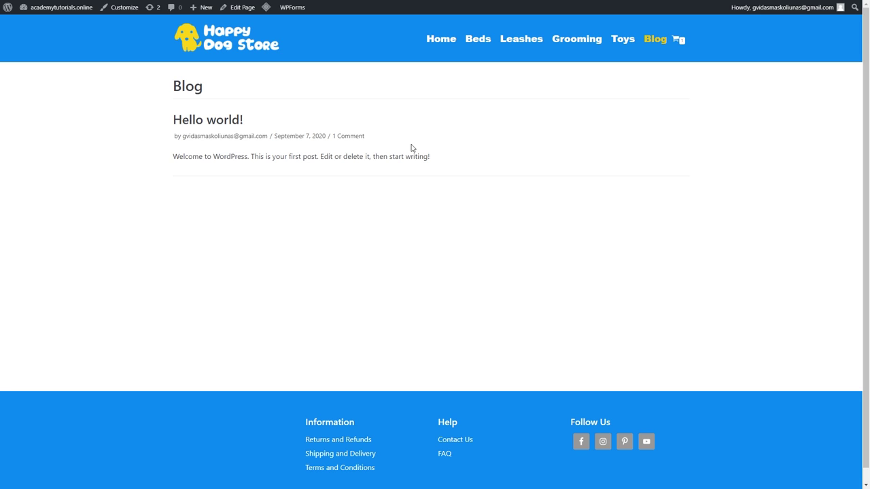
mouse_move(54, 7)
left_click(37, 26)
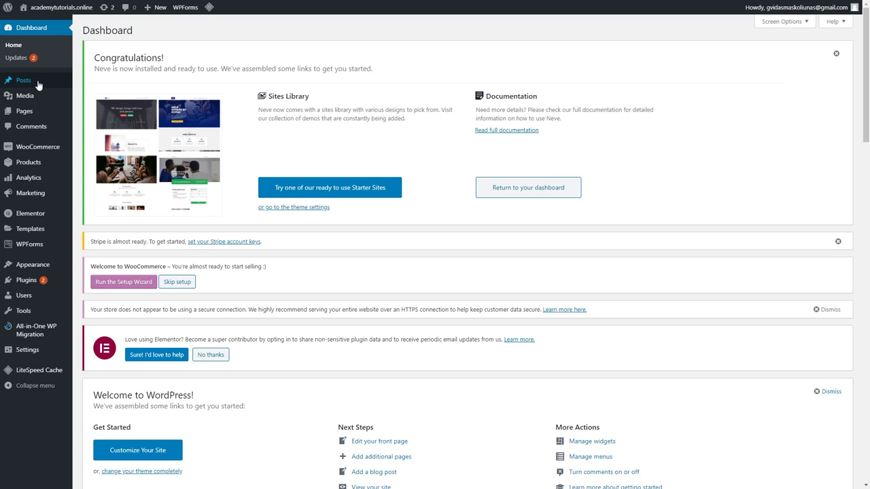
mouse_move(39, 85)
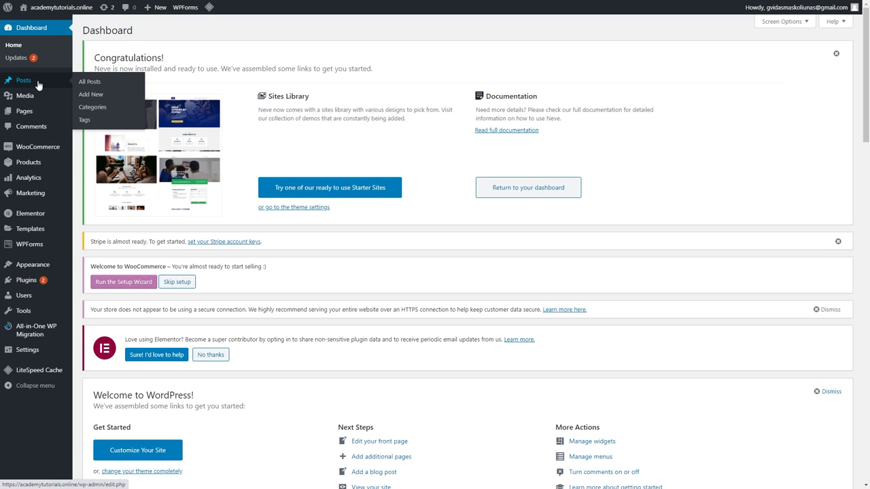